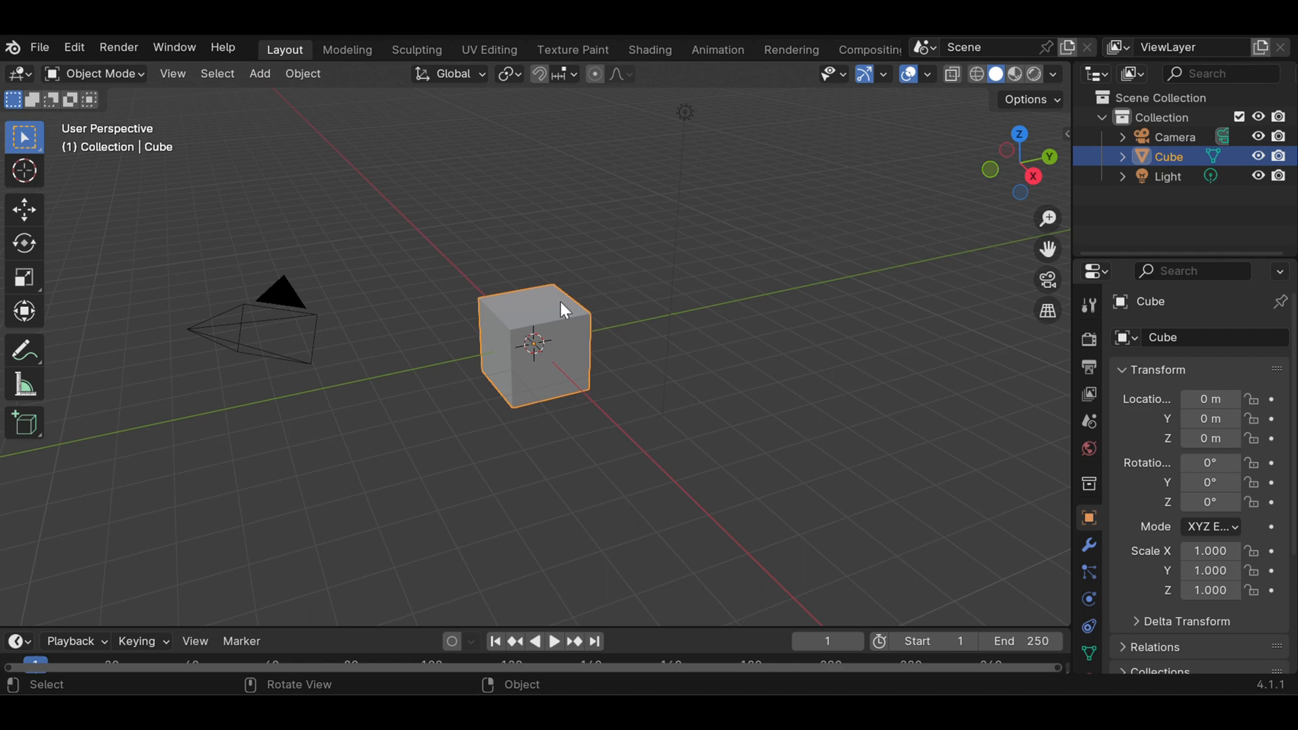
pyautogui.scroll(-2, 590, 283)
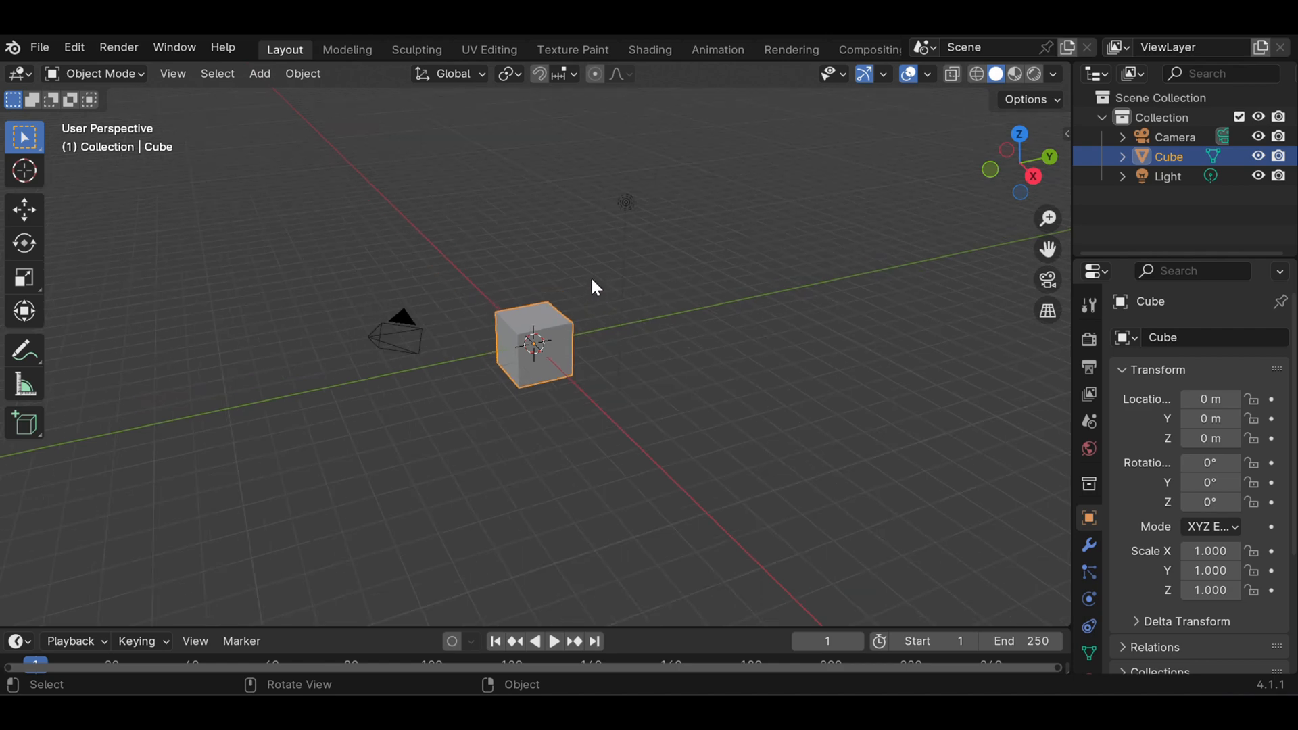
pyautogui.scroll(5, 585, 382)
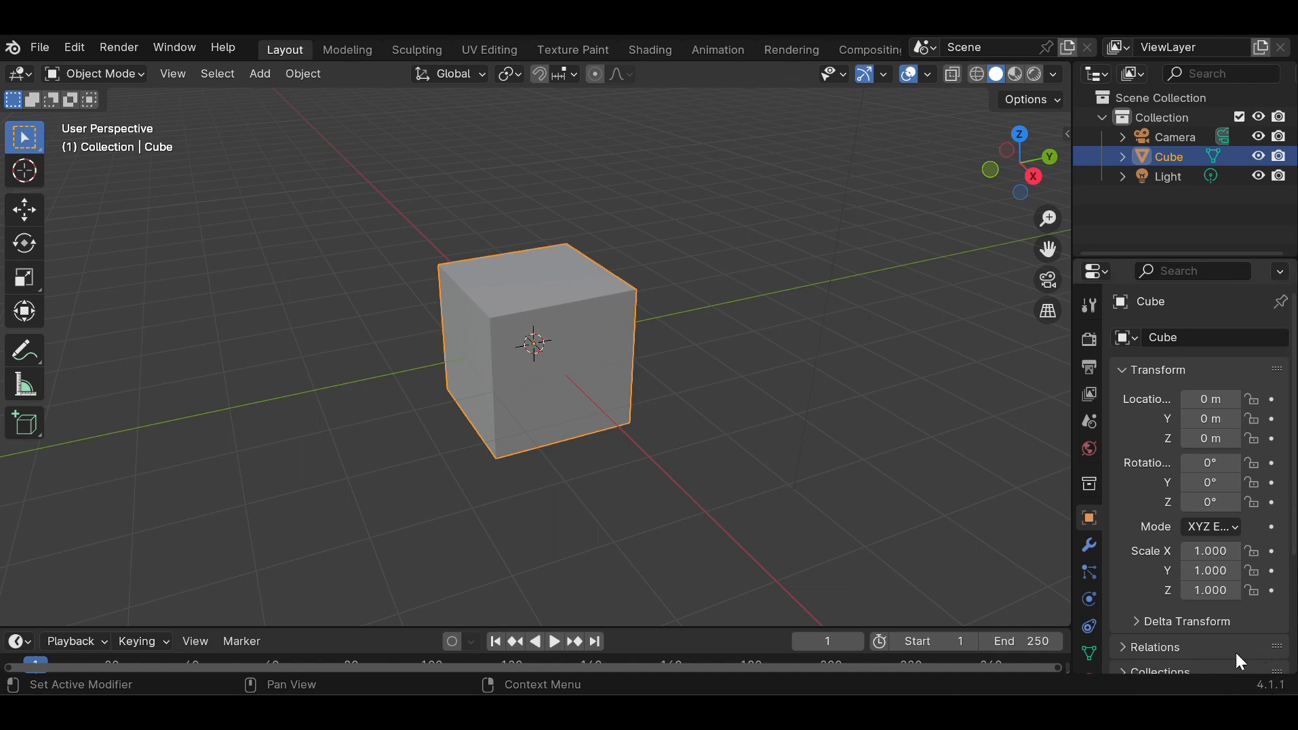
pyautogui.scroll(-3, 567, 259)
pyautogui.scroll(5, 566, 260)
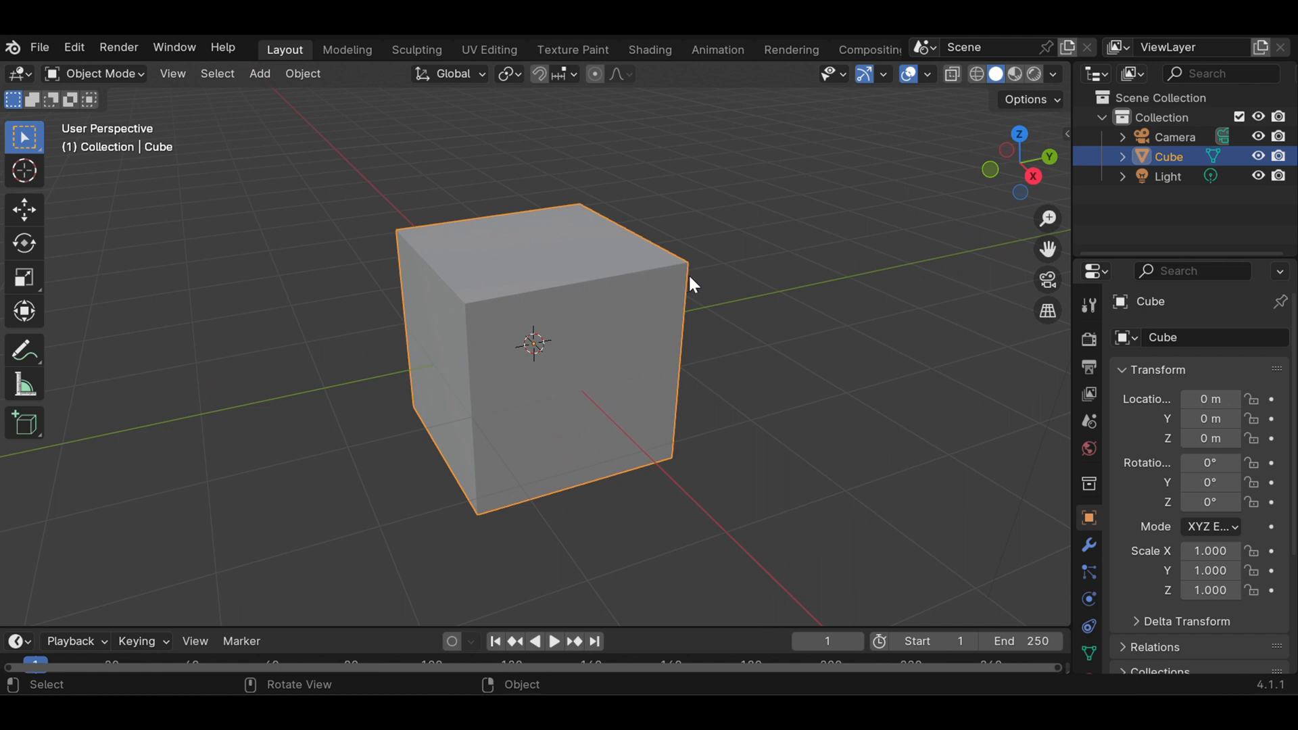
pyautogui.scroll(-4, 690, 279)
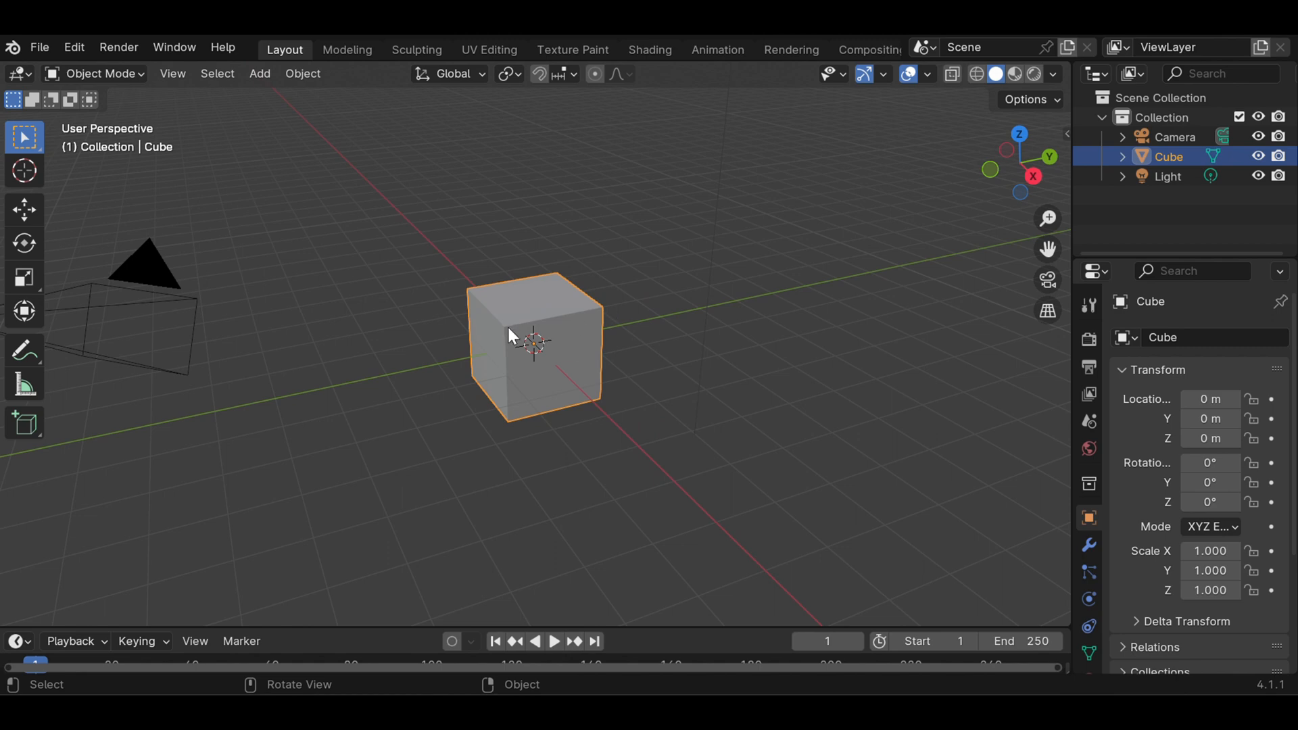
# Delete the default cube and add a mesh cylinder in its place
pyautogui.press('Delete')
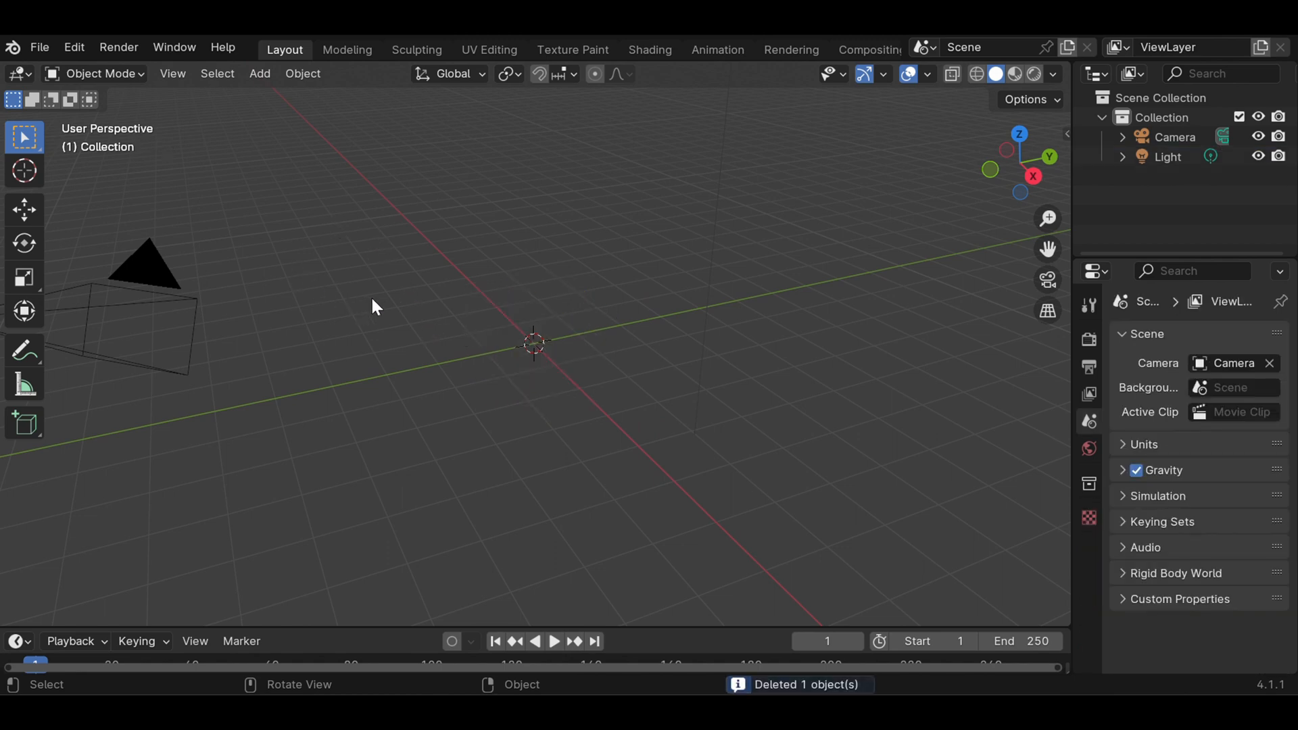
pyautogui.click(261, 74)
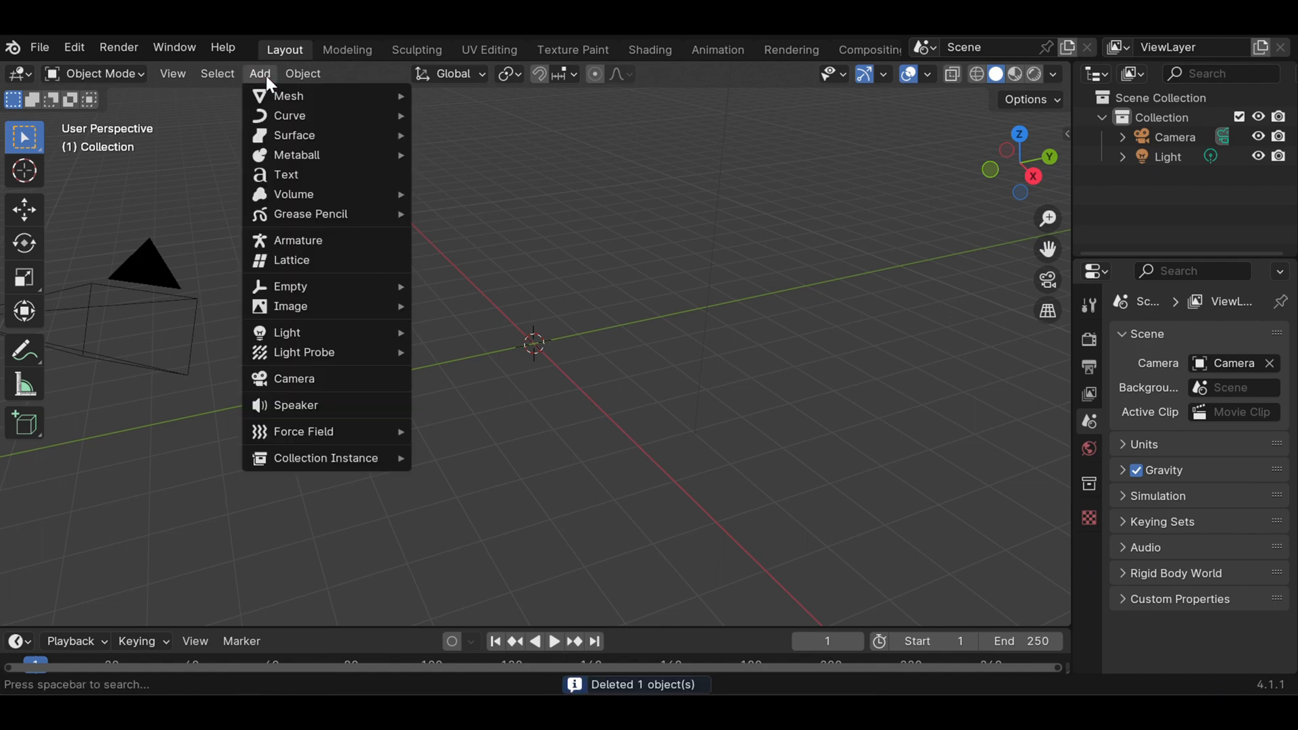
pyautogui.moveTo(279, 90)
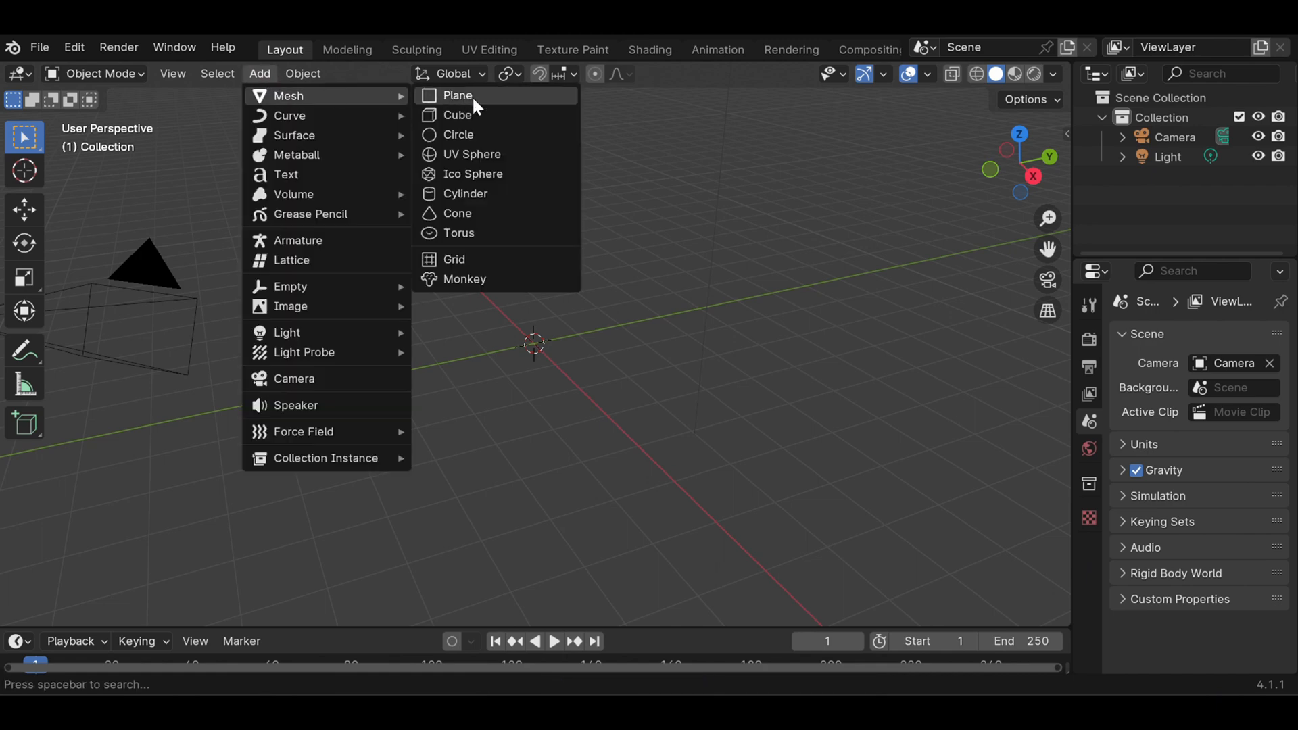
pyautogui.click(501, 194)
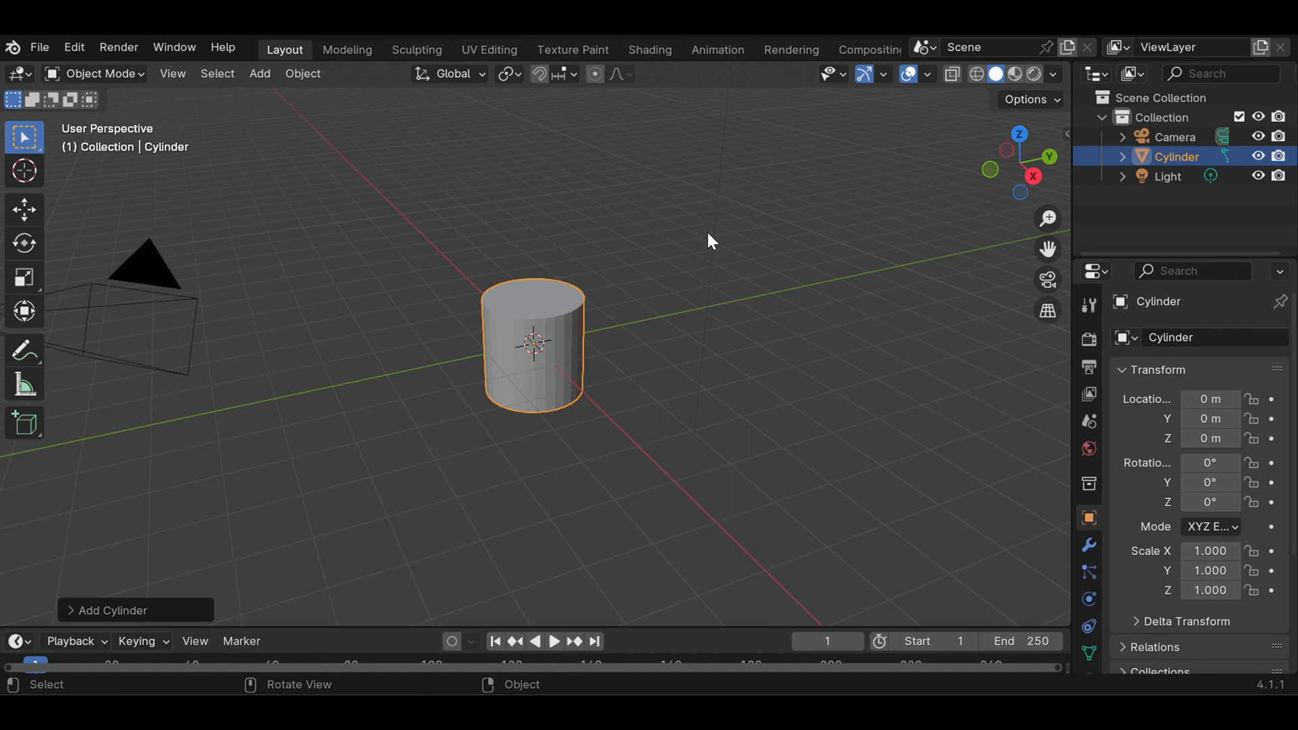
# Enable the Screencast Keys overlay in the viewport and collapse its settings
pyautogui.press('n')
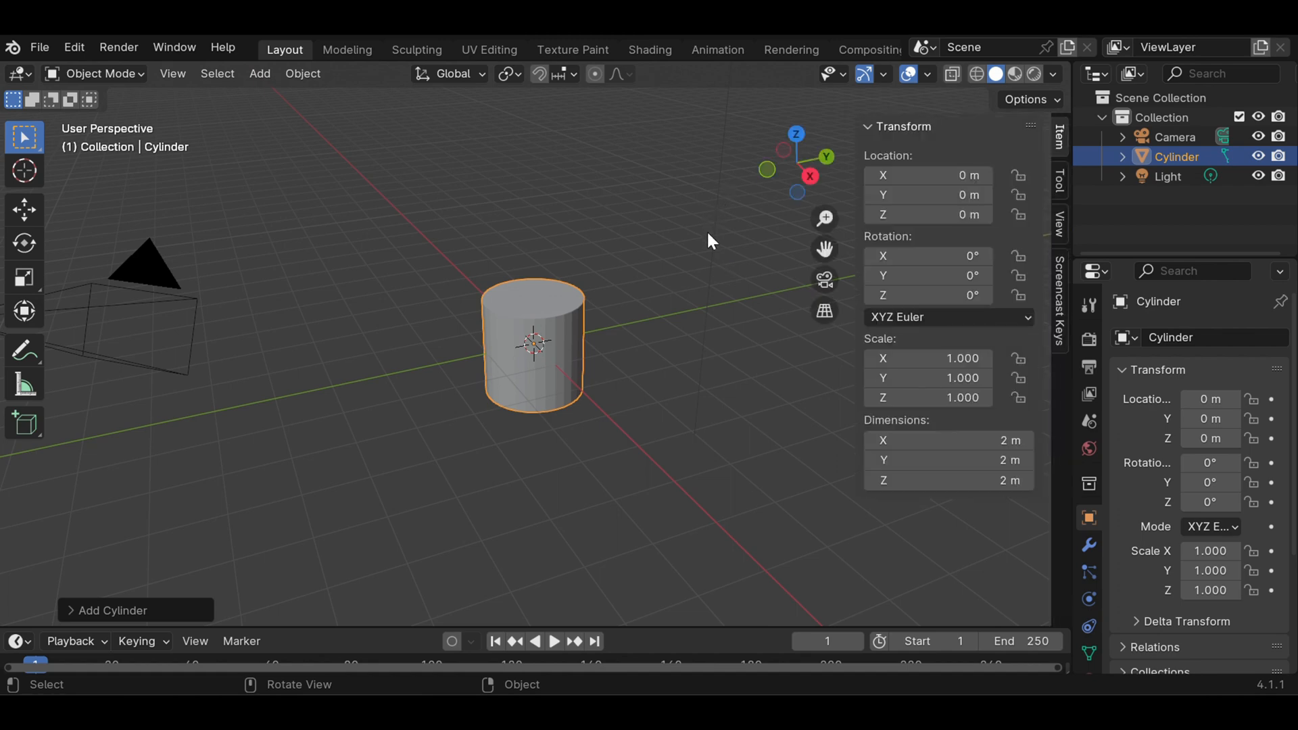
pyautogui.click(1059, 298)
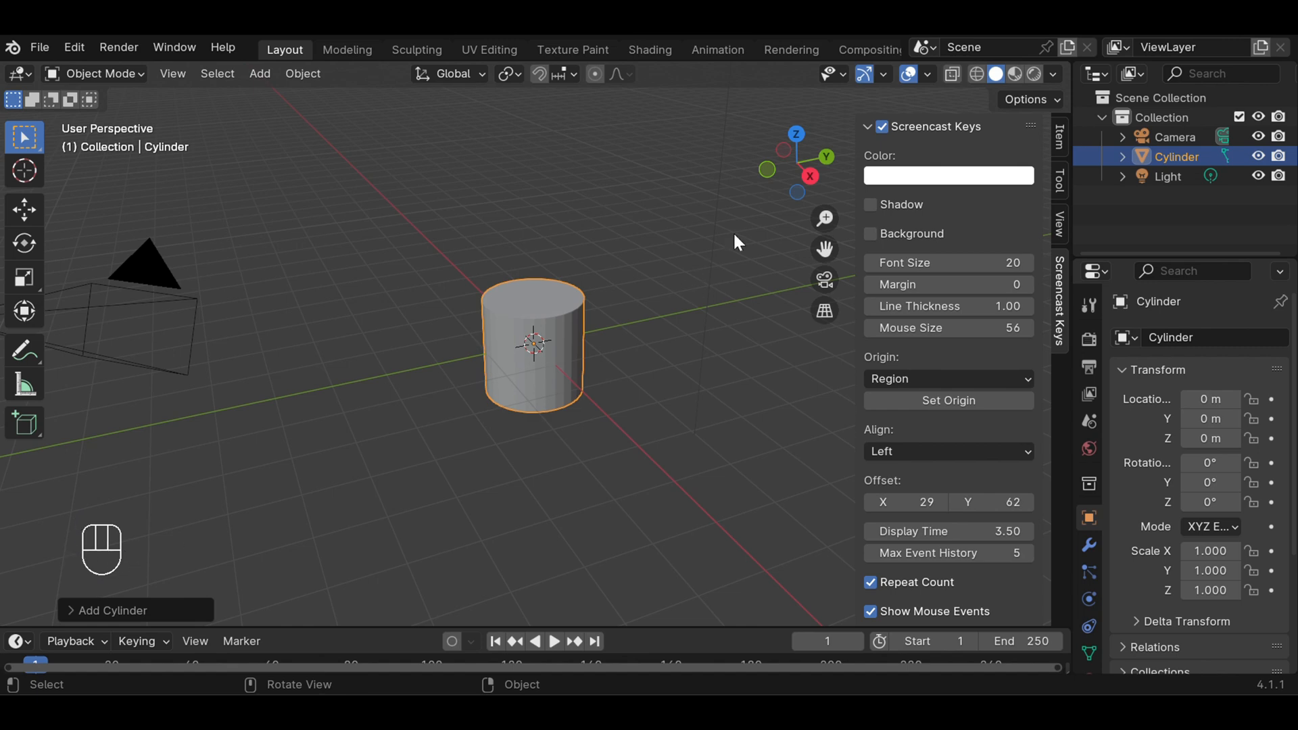
pyautogui.click(751, 217)
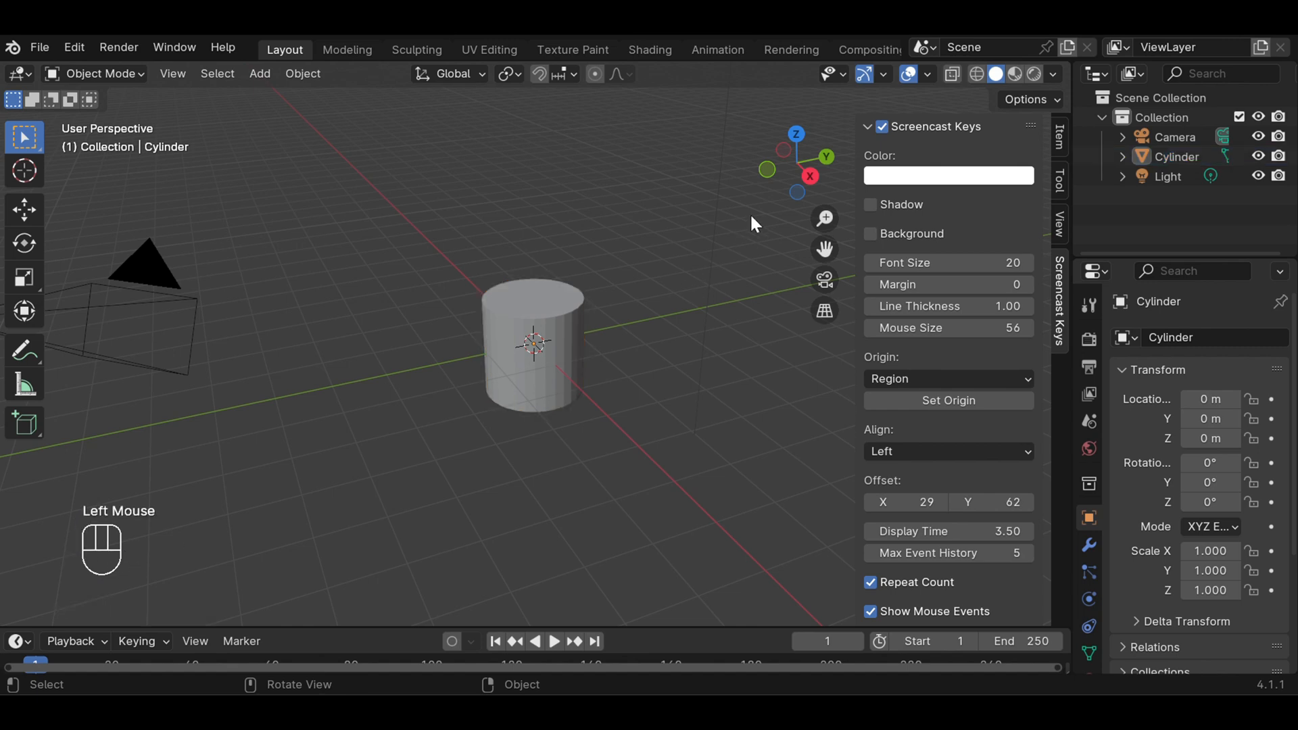
pyautogui.click(868, 123)
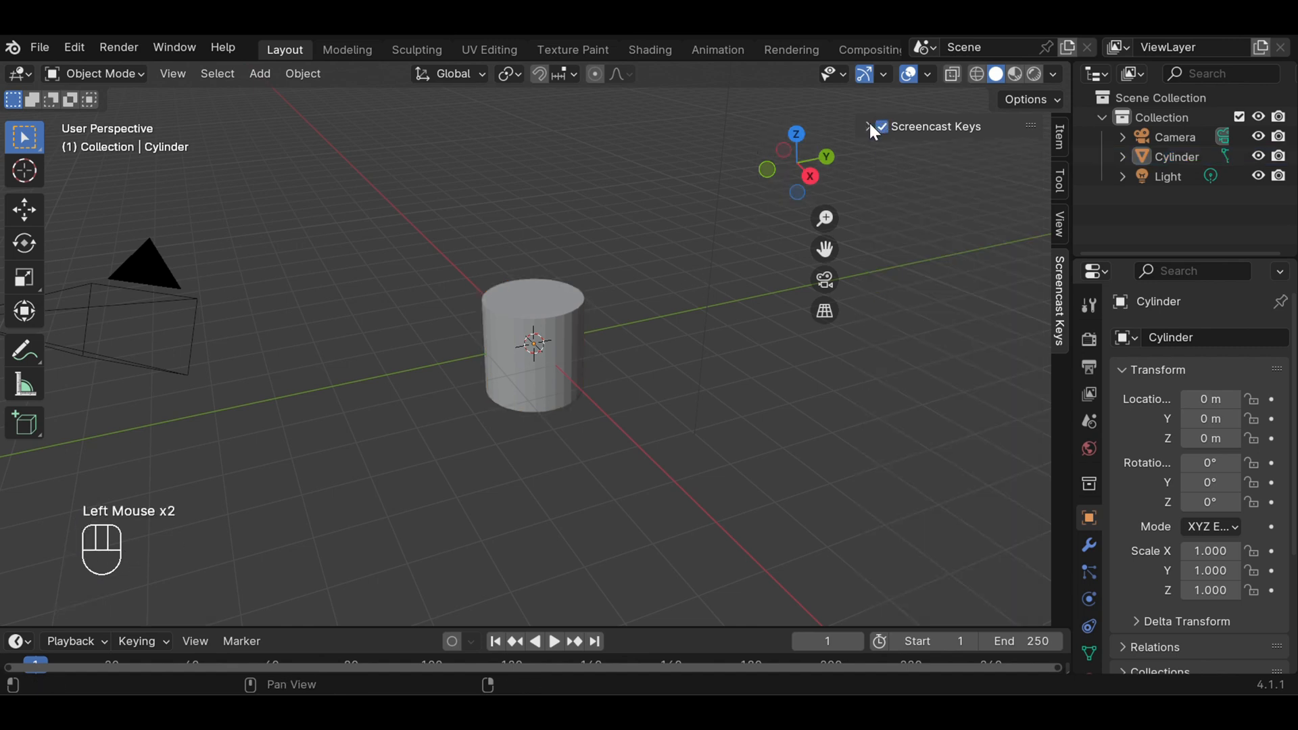
pyautogui.middleClick(137, 541)
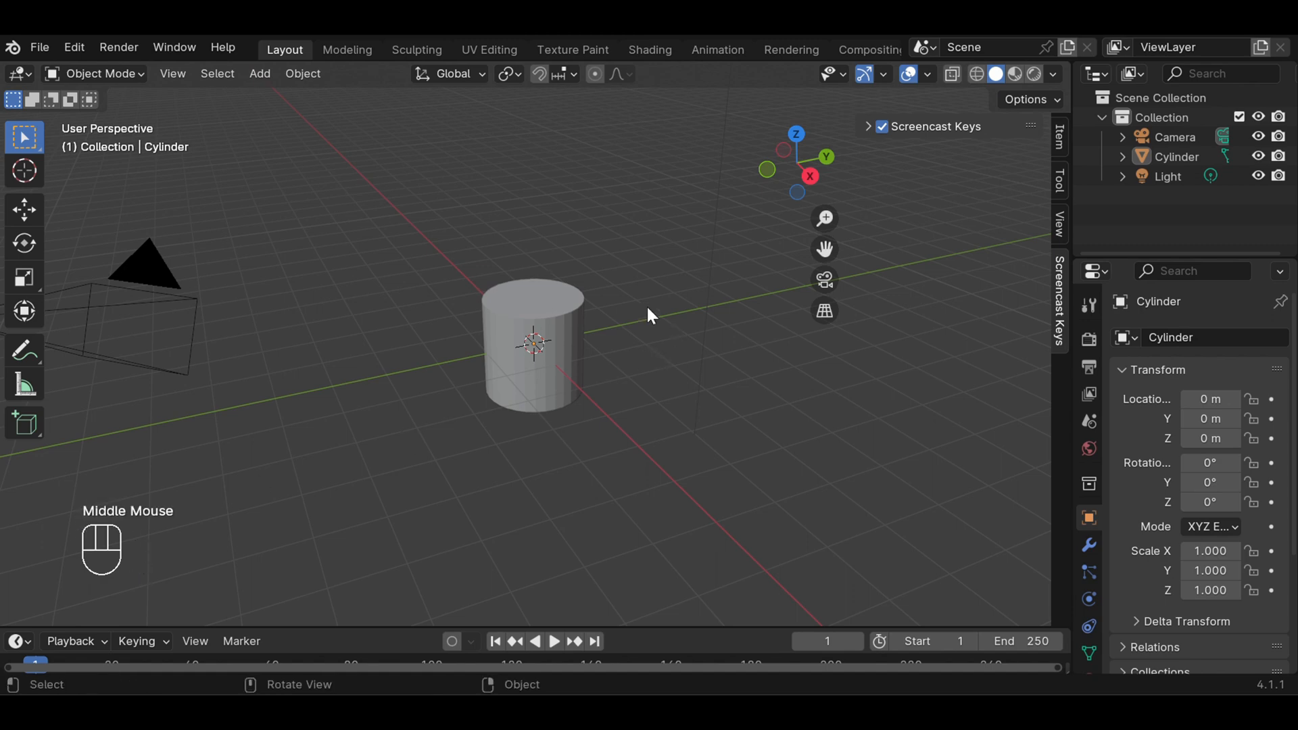
pyautogui.scroll(5, 600, 307)
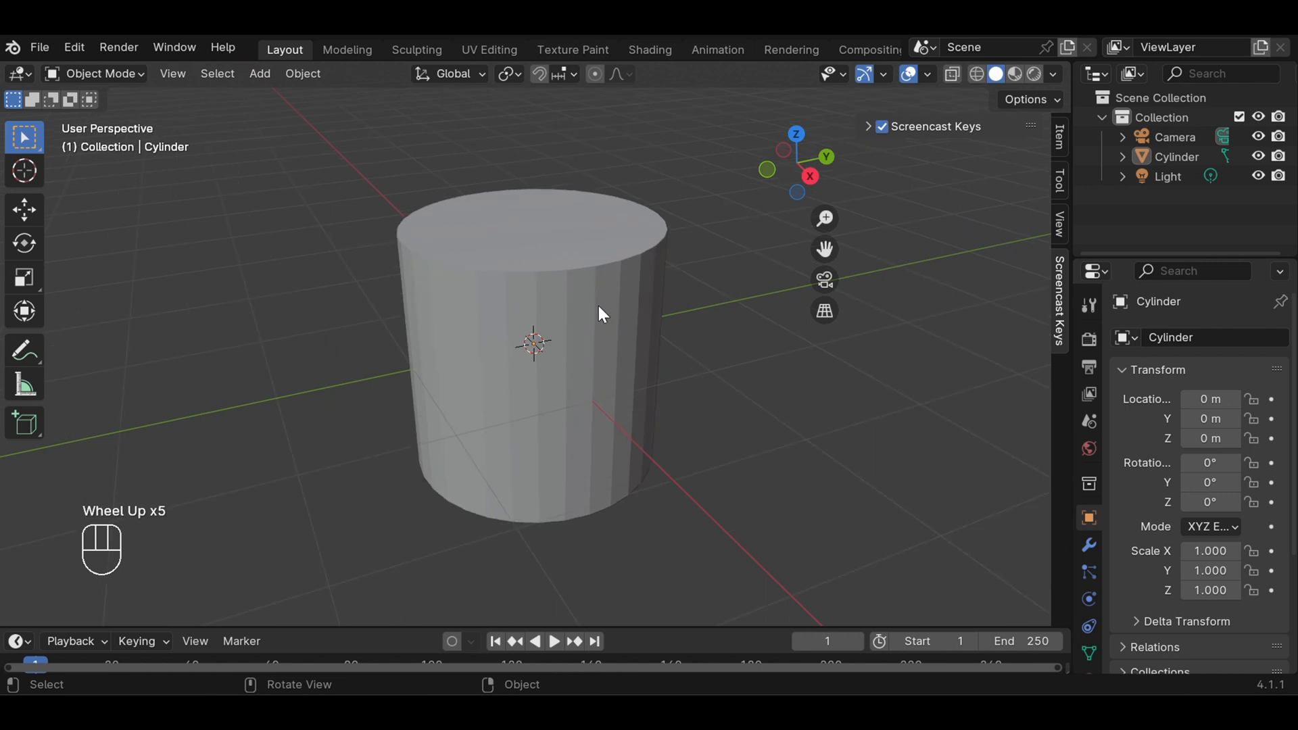
# In front orthographic view, select the cylinder and scale it along the Z axis to about 1.116
pyautogui.scroll(-1, 598, 308)
pyautogui.scroll(-1, 598, 305)
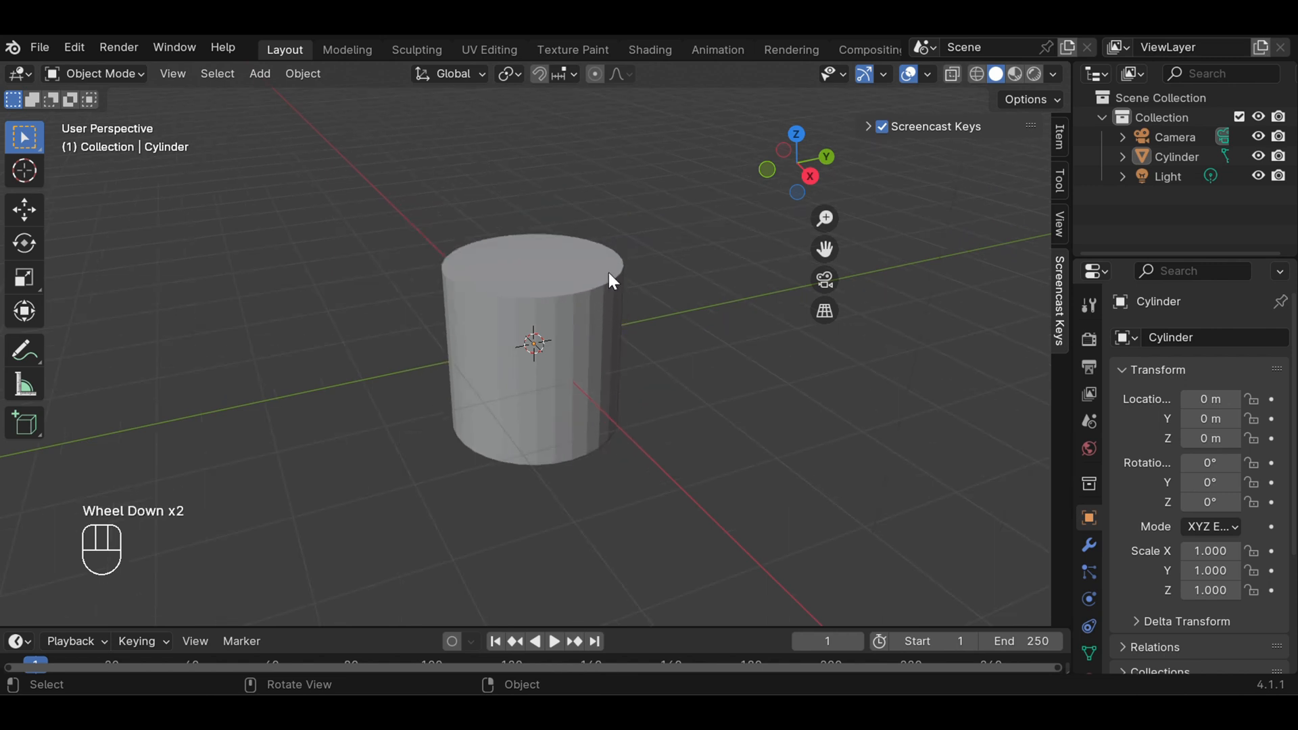
pyautogui.press('KP_1')
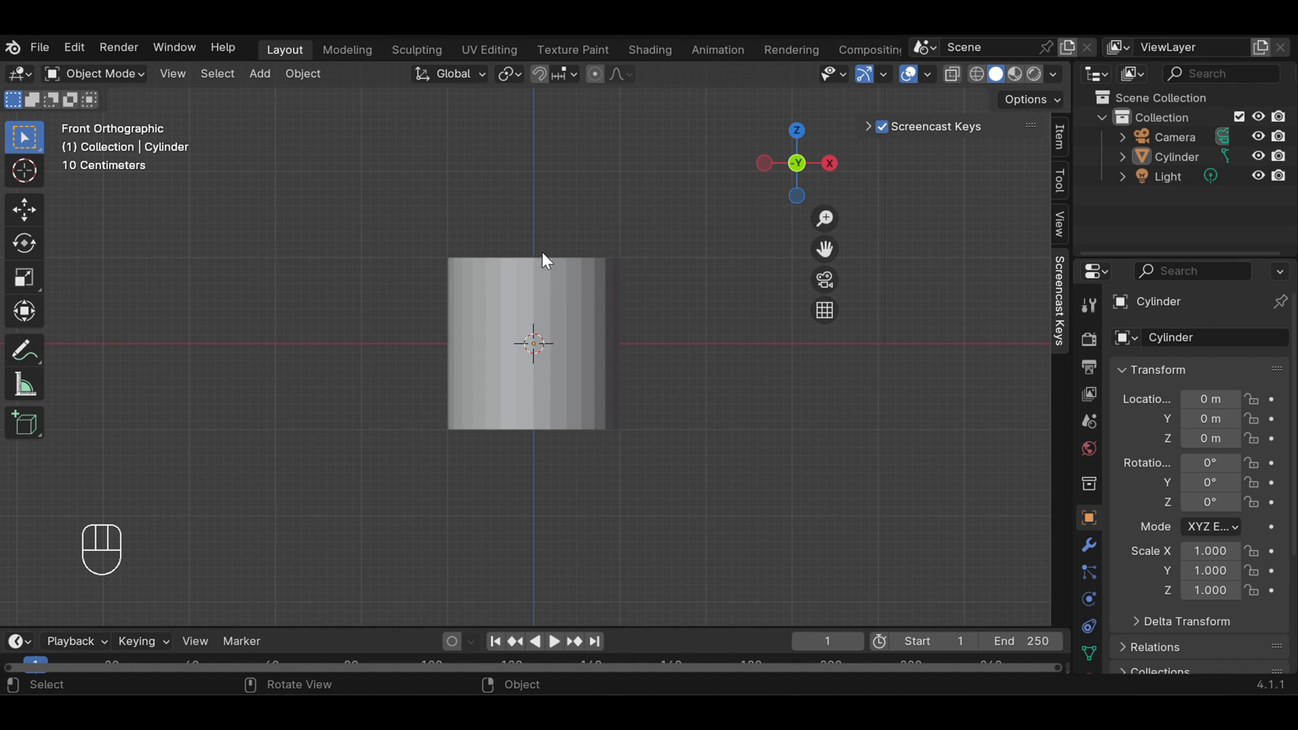
pyautogui.press('s')
pyautogui.press('s')
pyautogui.press('s')
pyautogui.press('s')
pyautogui.press('s')
pyautogui.press('s')
pyautogui.press('s')
pyautogui.press('s')
pyautogui.press('s')
pyautogui.press('s')
pyautogui.press('s')
pyautogui.press('s')
pyautogui.press('s')
pyautogui.press('s')
pyautogui.press('z')
pyautogui.click(545, 242)
pyautogui.click(567, 293)
pyautogui.click(567, 293)
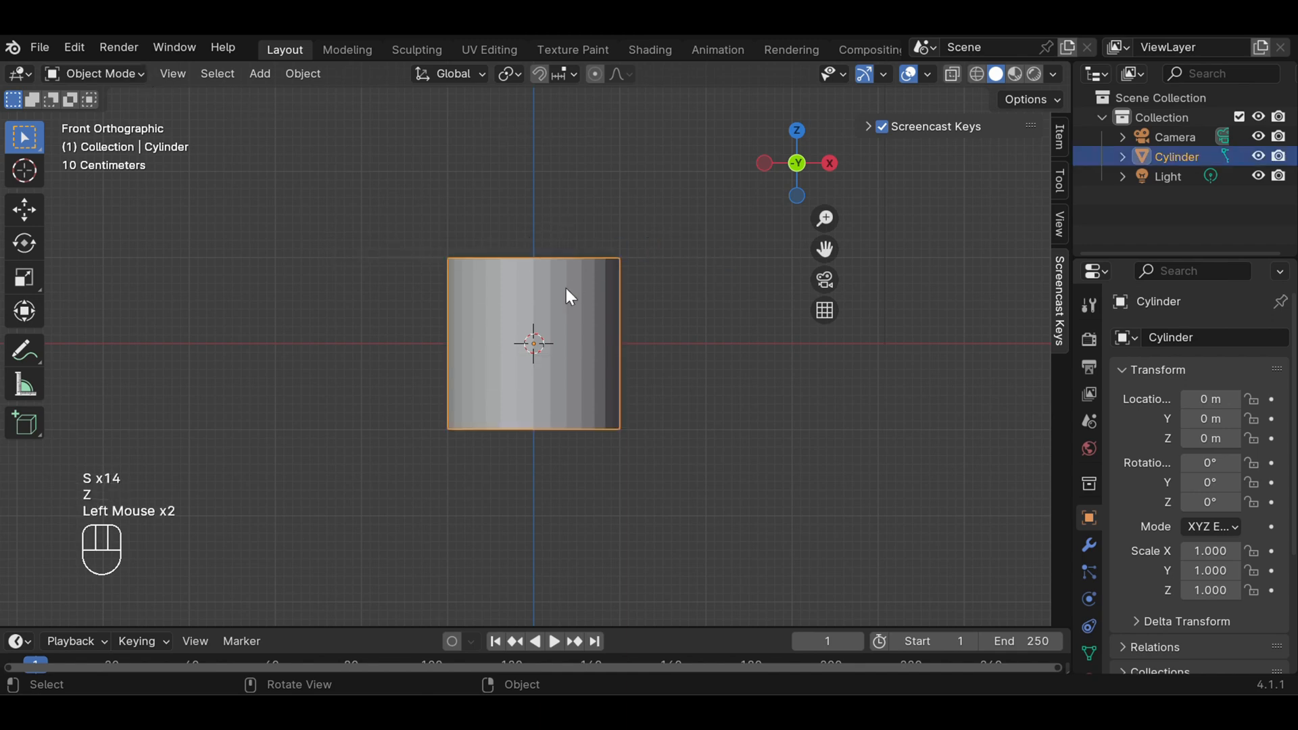
pyautogui.press('s')
pyautogui.press('s')
pyautogui.press('s')
pyautogui.press('z')
pyautogui.press('z')
pyautogui.press('z')
pyautogui.press('z')
pyautogui.press('z')
pyautogui.press('z')
pyautogui.press('z')
pyautogui.press('z')
pyautogui.press('z')
pyautogui.press('z')
pyautogui.press('z')
pyautogui.press('z')
pyautogui.press('z')
pyautogui.press('z')
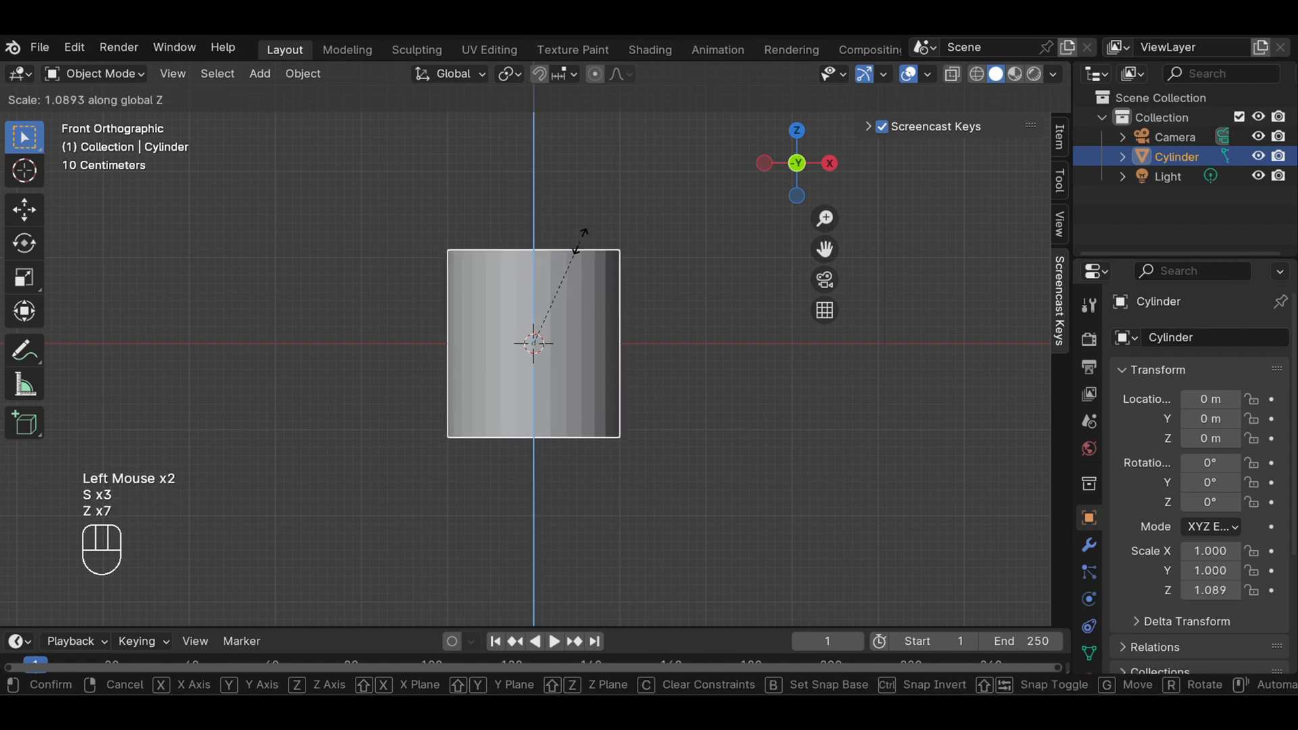
pyautogui.press('z')
pyautogui.press('z')
pyautogui.press('z')
pyautogui.press('z')
pyautogui.press('z')
pyautogui.press('z')
pyautogui.press('z')
pyautogui.press('z')
pyautogui.press('z')
pyautogui.press('z')
pyautogui.press('z')
pyautogui.press('z')
pyautogui.press('z')
pyautogui.press('z')
pyautogui.press('z')
pyautogui.press('z')
pyautogui.press('z')
pyautogui.press('z')
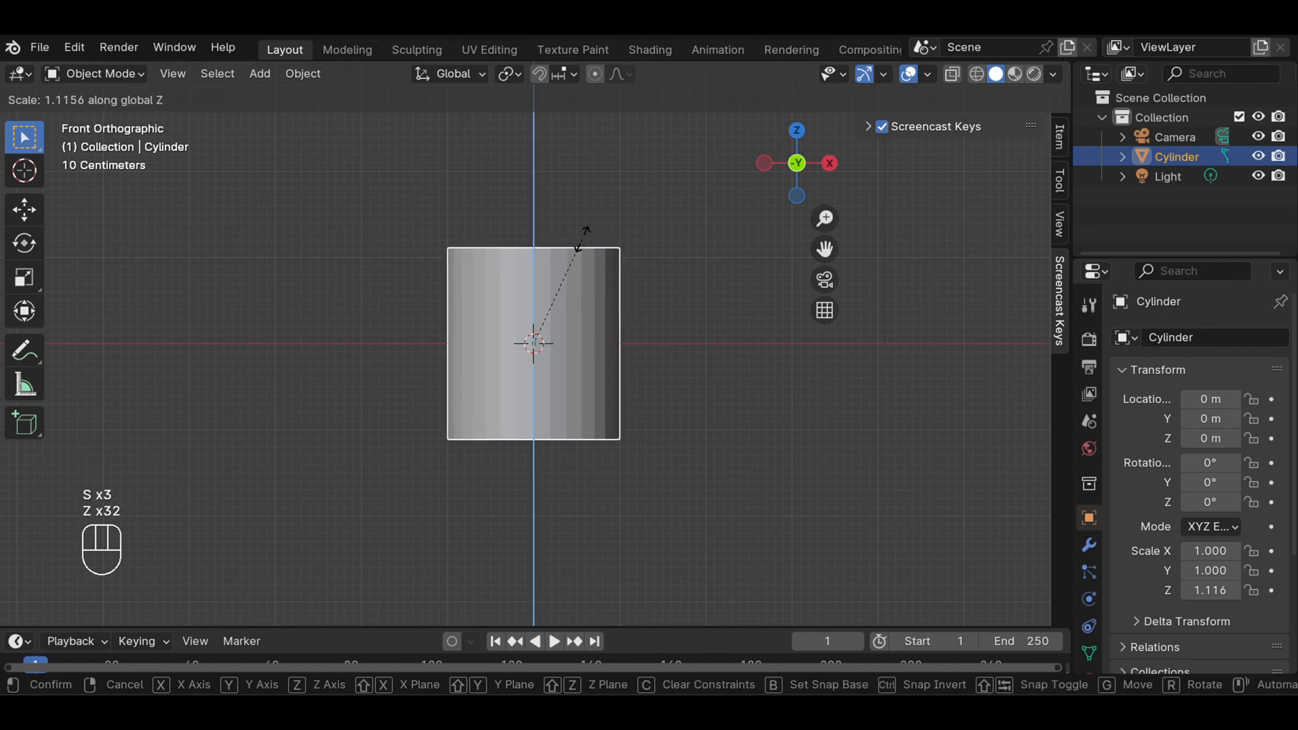
pyautogui.click(582, 241)
# Put the cylinder in Edit Mode with wireframe shading and deselect all of its geometry
pyautogui.scroll(1, 516, 263)
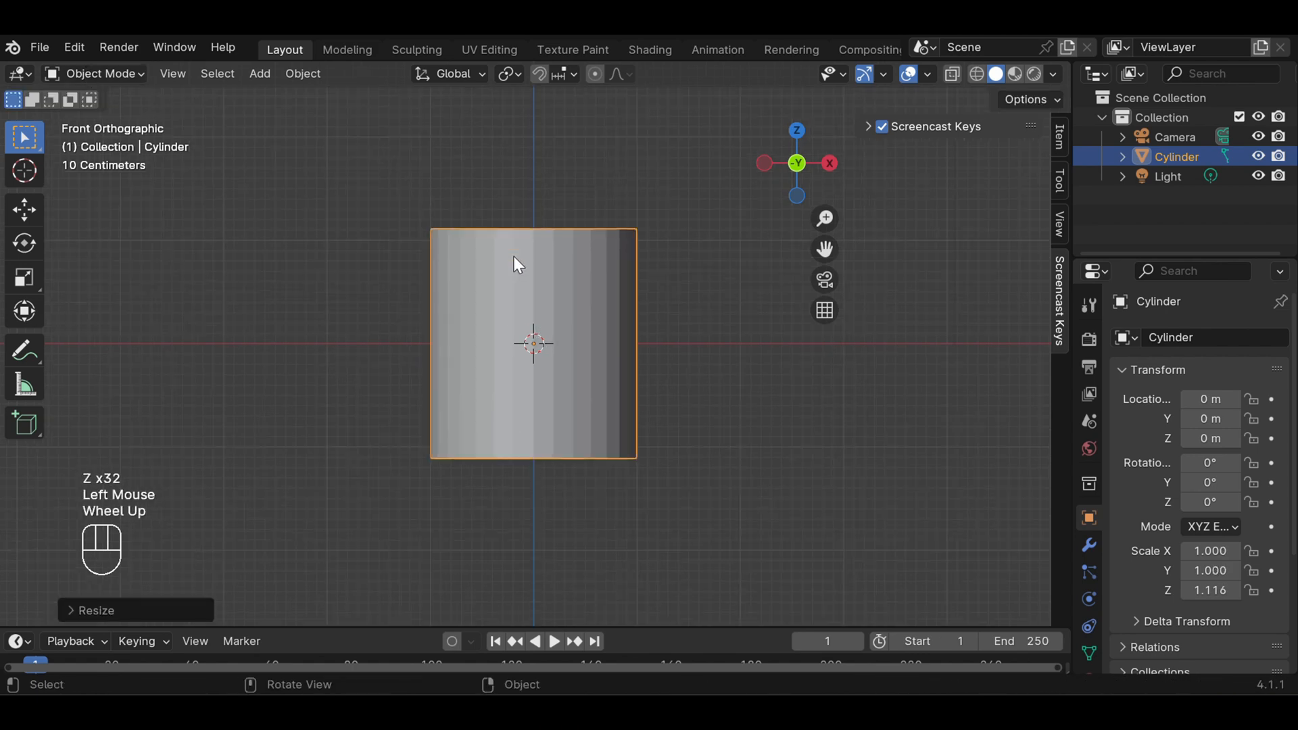
pyautogui.click(134, 73)
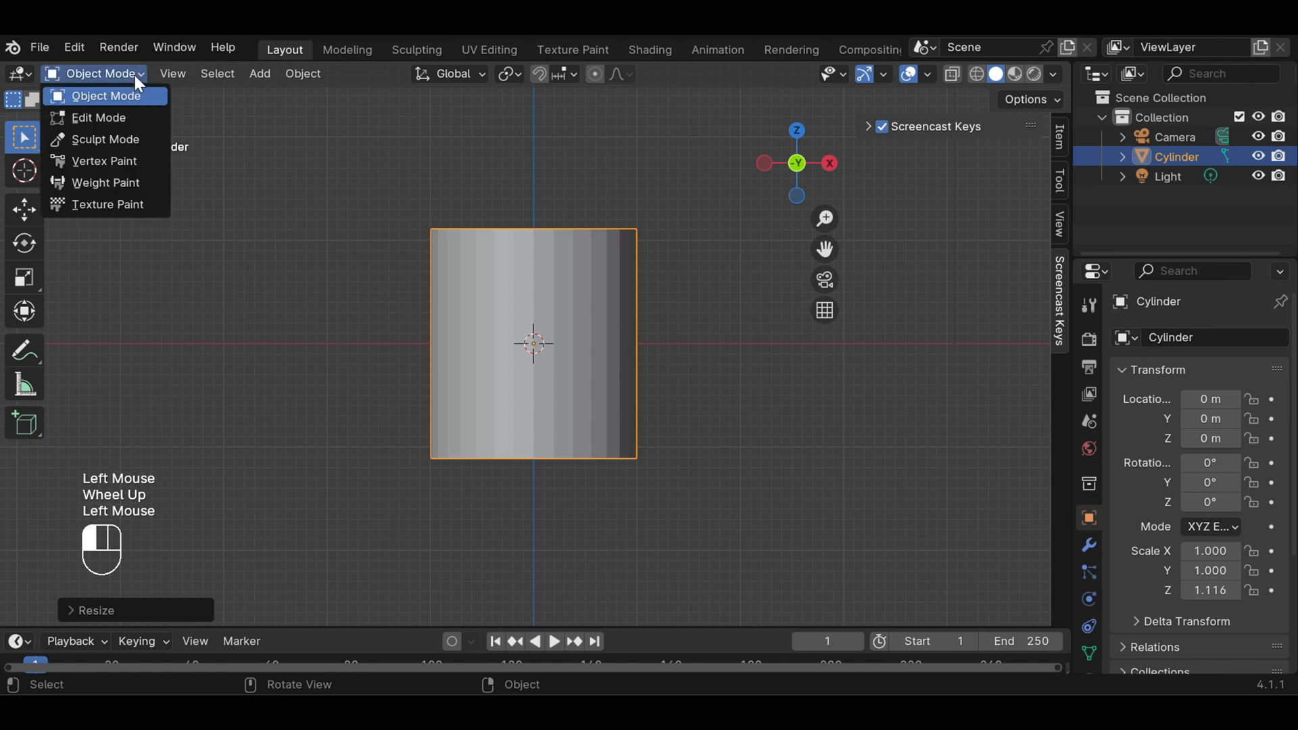
pyautogui.click(139, 125)
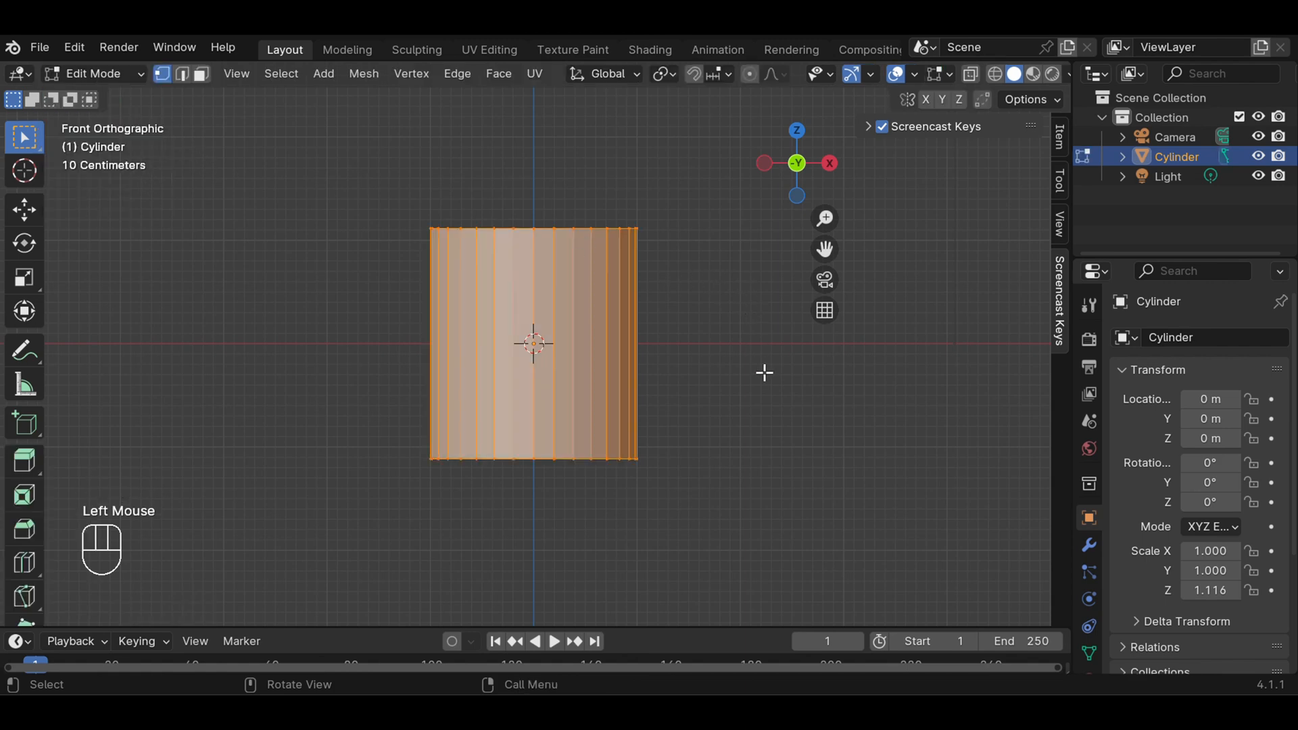
pyautogui.click(995, 73)
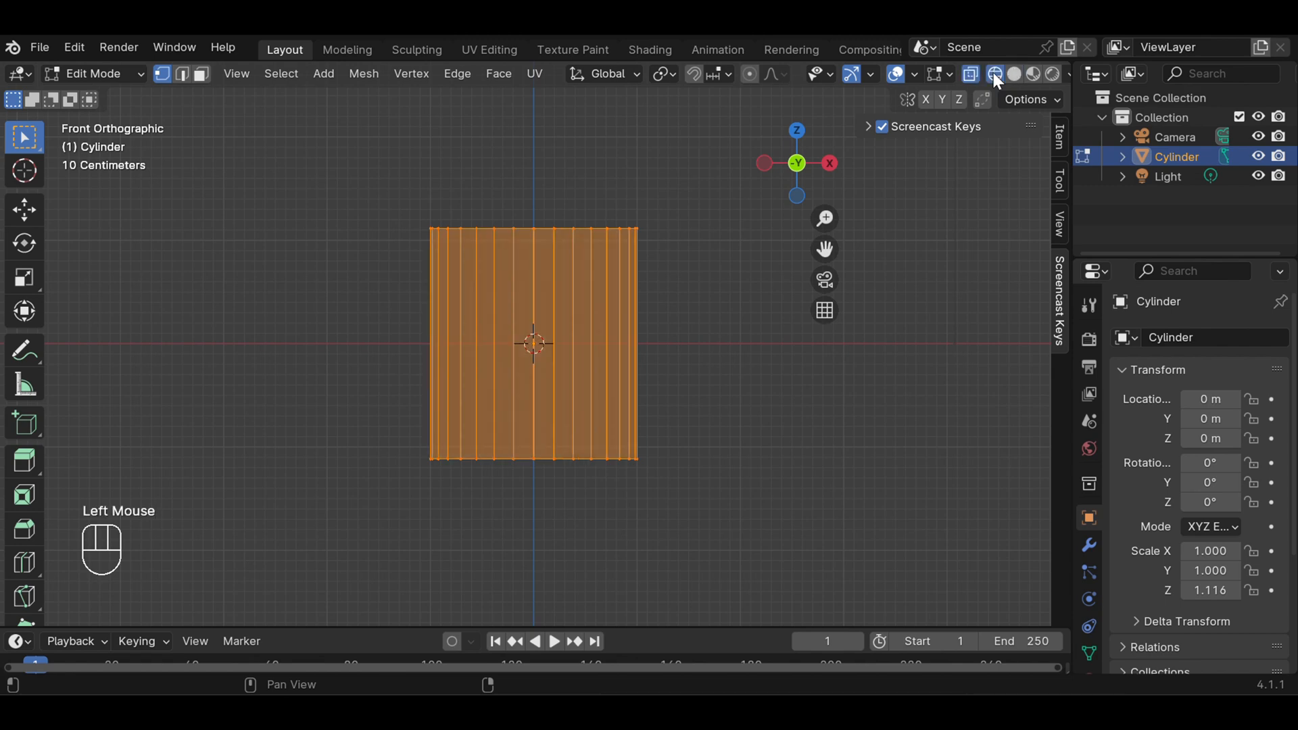
pyautogui.click(712, 313)
# Add a horizontal loop cut around the cylinder and slide it down close to the bottom edge
pyautogui.scroll(2, 673, 332)
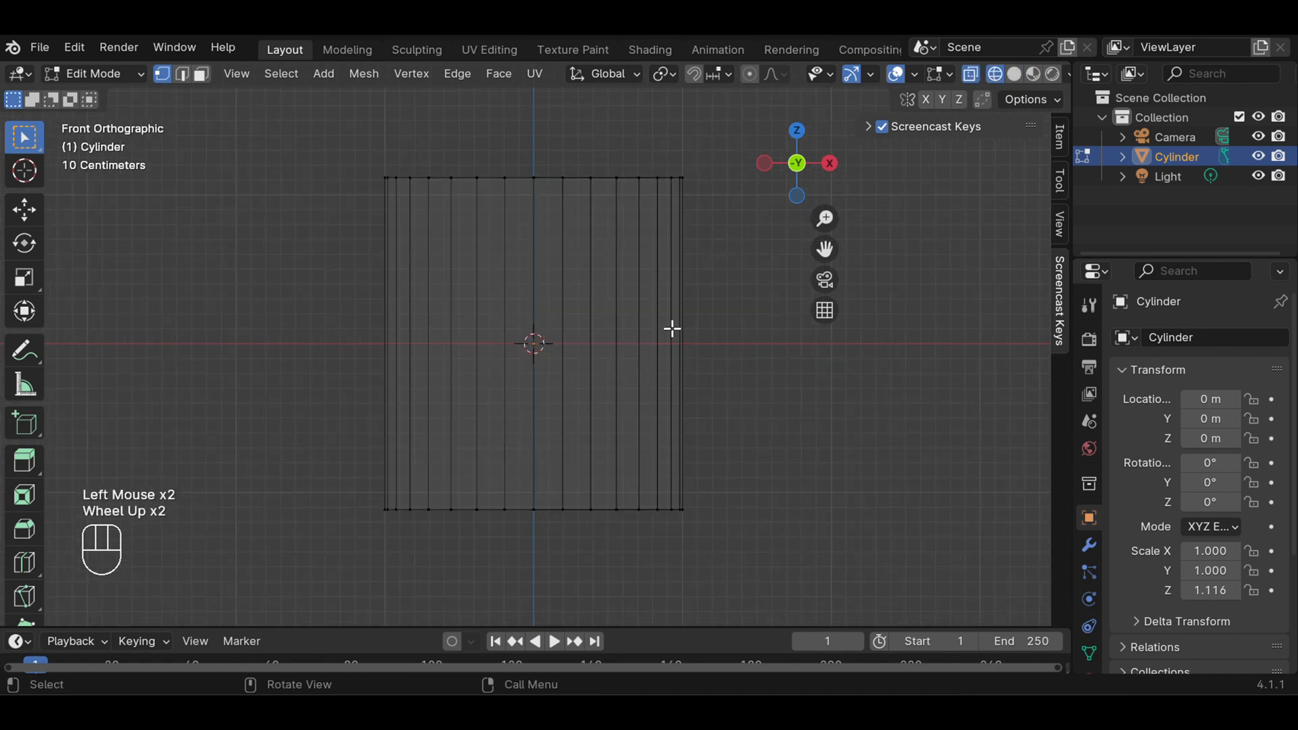
pyautogui.scroll(1, 671, 329)
pyautogui.scroll(-1, 672, 329)
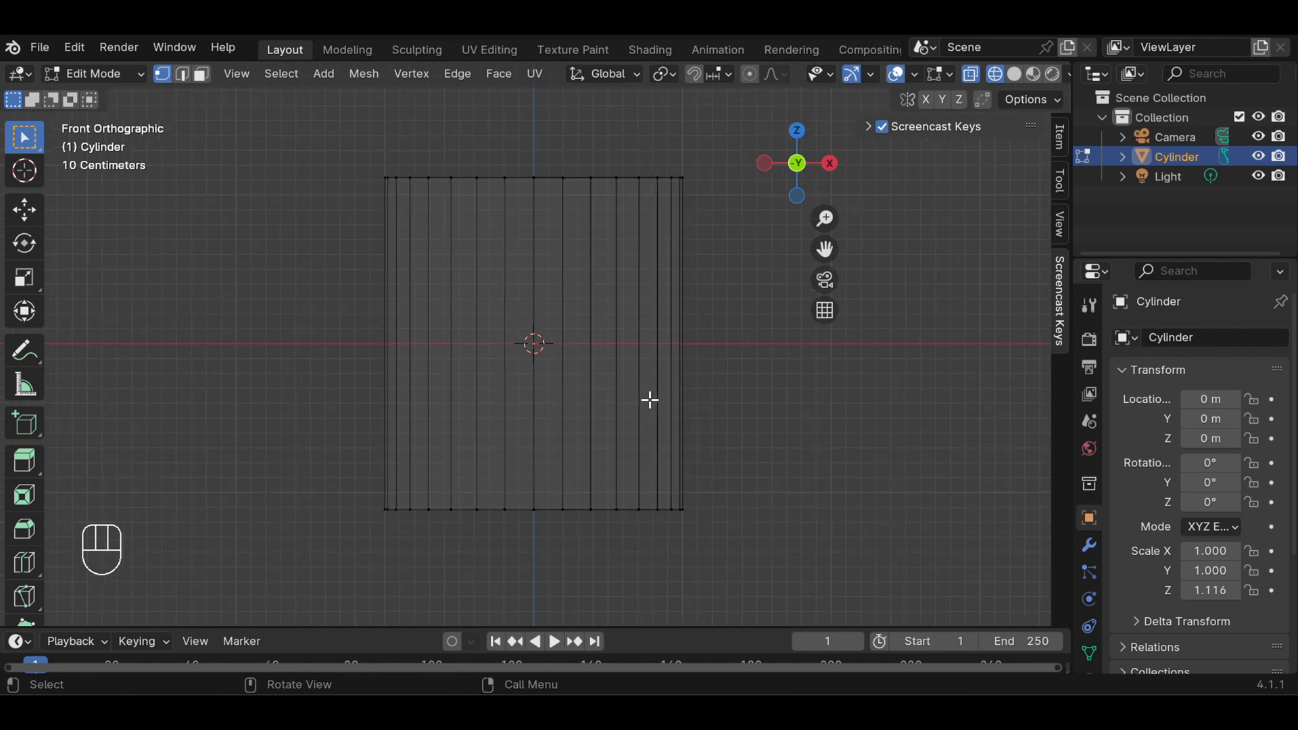
pyautogui.press('ctrl')
pyautogui.hotkey('ctrl', 'r')
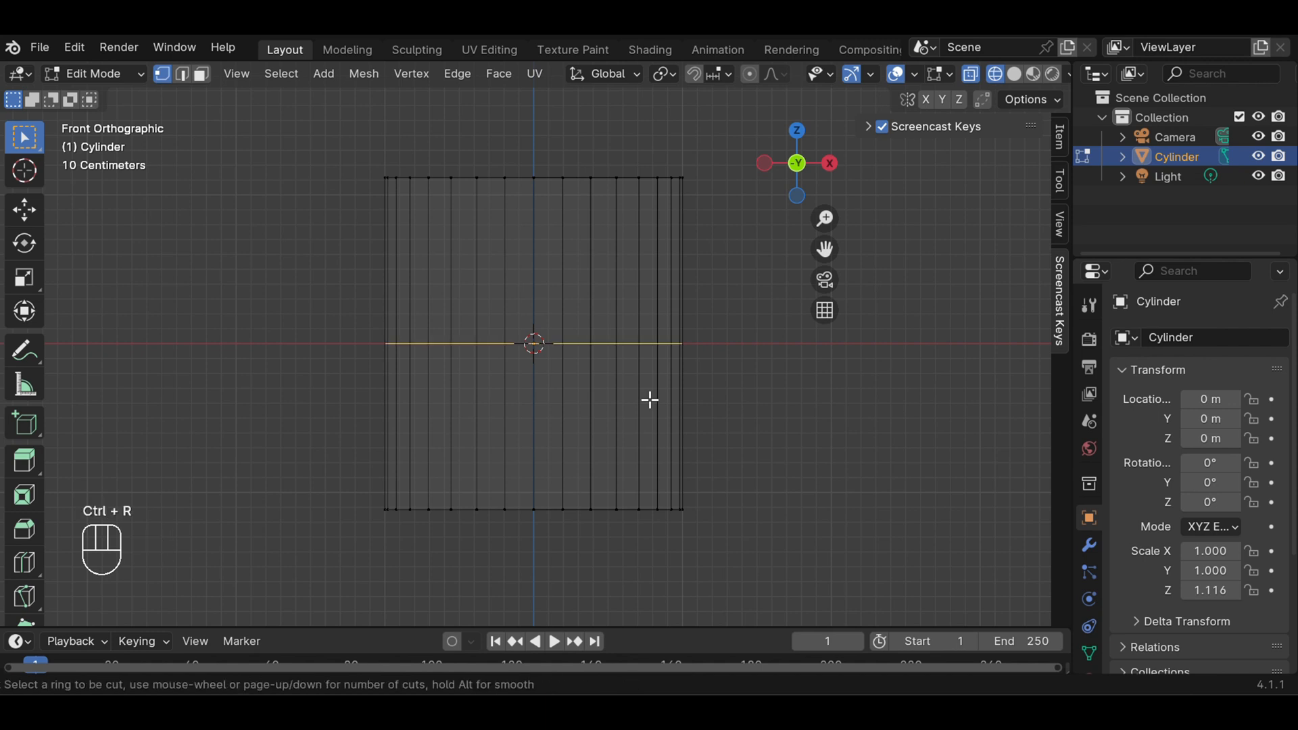
pyautogui.click(649, 399)
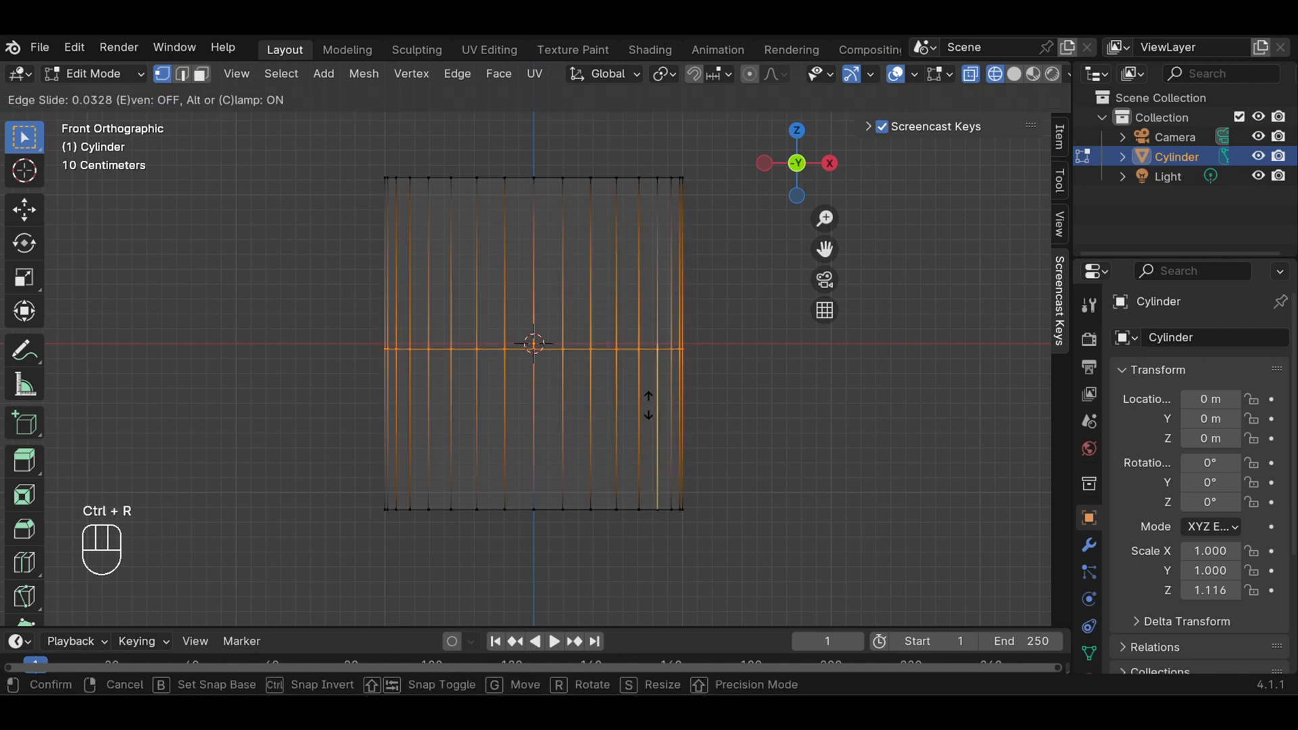
pyautogui.click(658, 544)
pyautogui.click(730, 482)
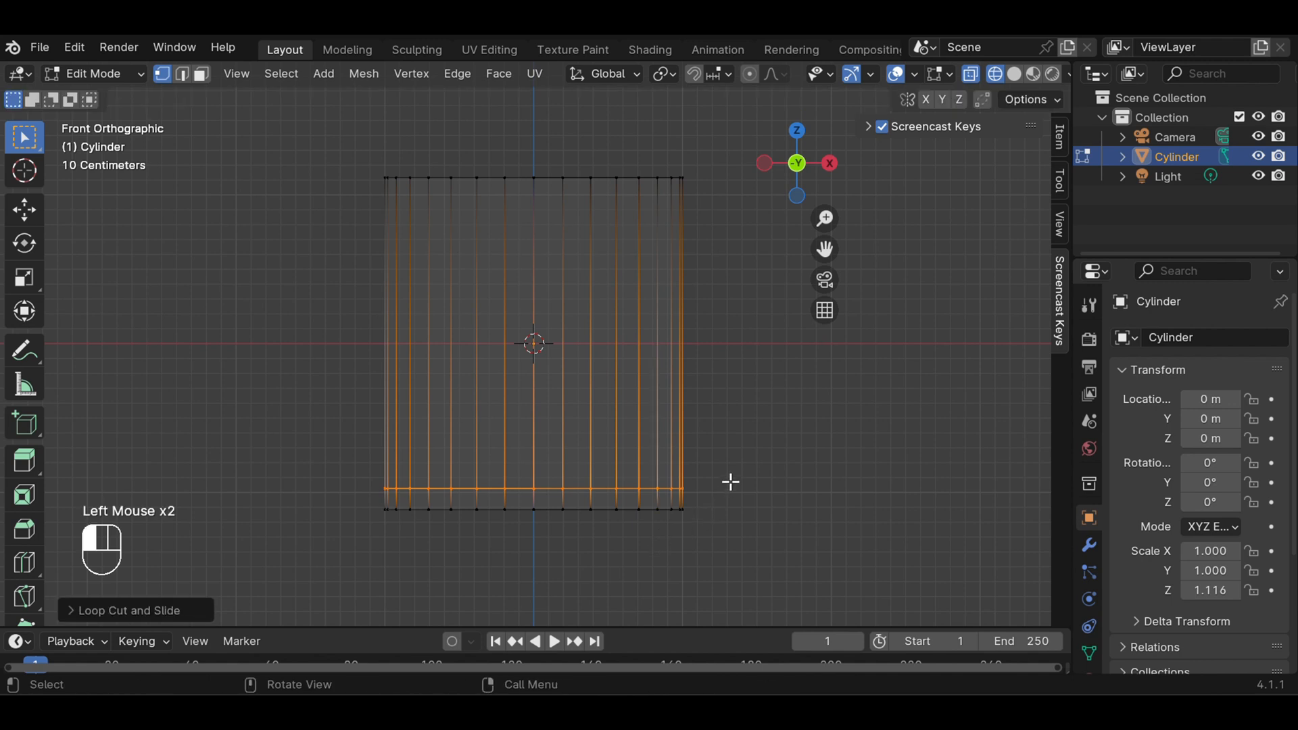
# Add another horizontal loop cut and slide it up close to the cylinder's top edge
pyautogui.press('ctrl')
pyautogui.hotkey('ctrl', 'r')
pyautogui.click(597, 310)
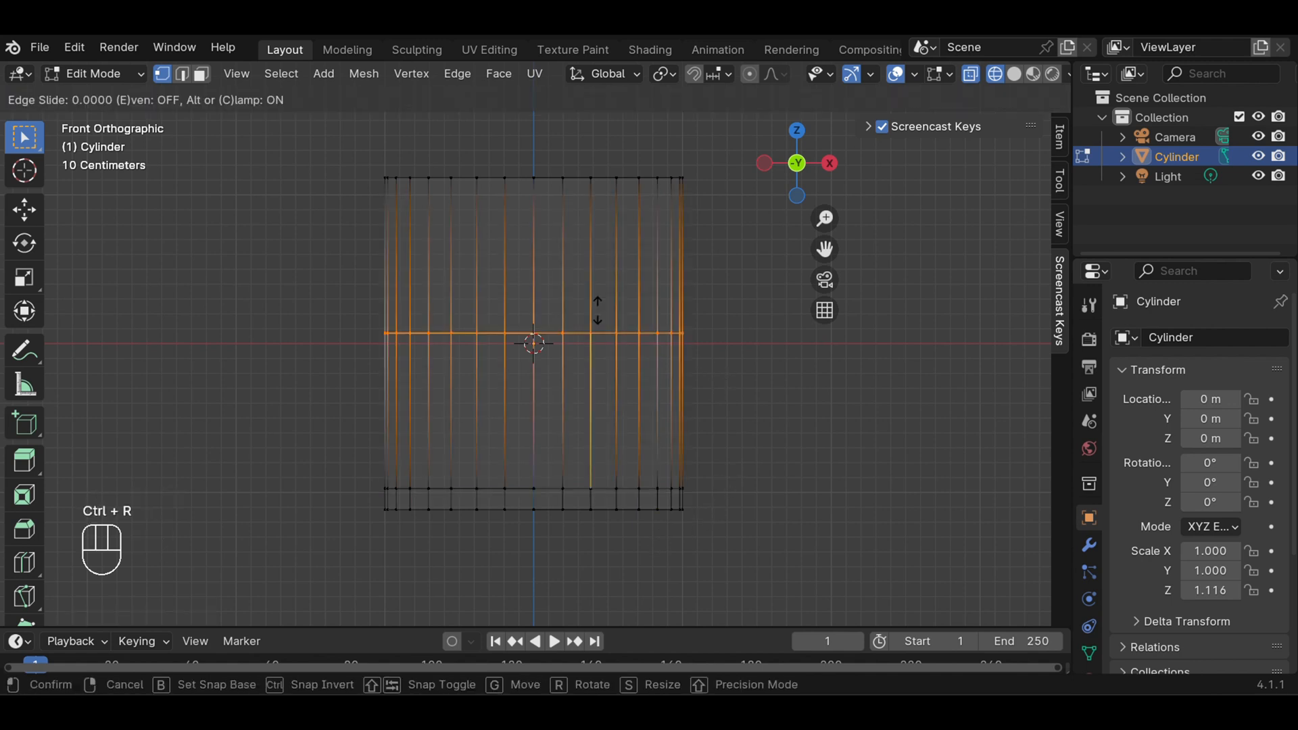
pyautogui.click(581, 174)
pyautogui.click(750, 301)
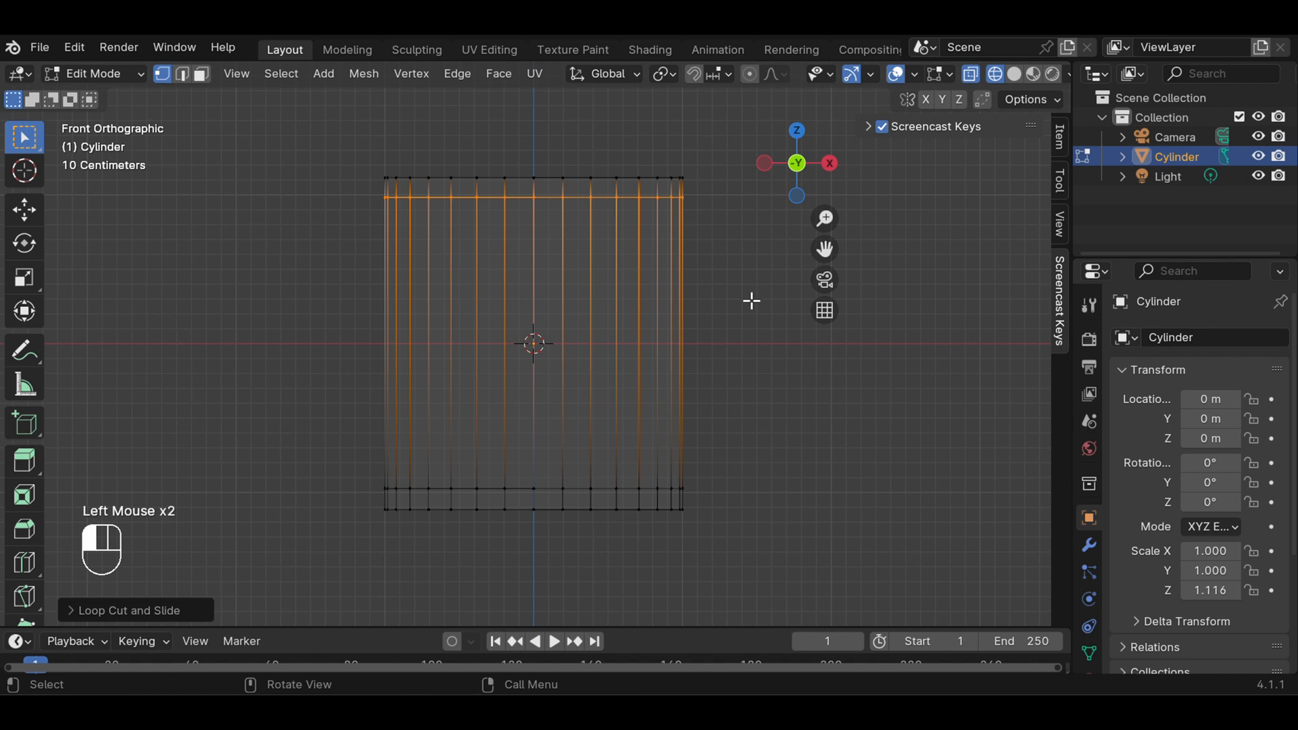
# Add a horizontal loop cut halfway between the top and bottom loops, without sliding it
pyautogui.press('ctrl')
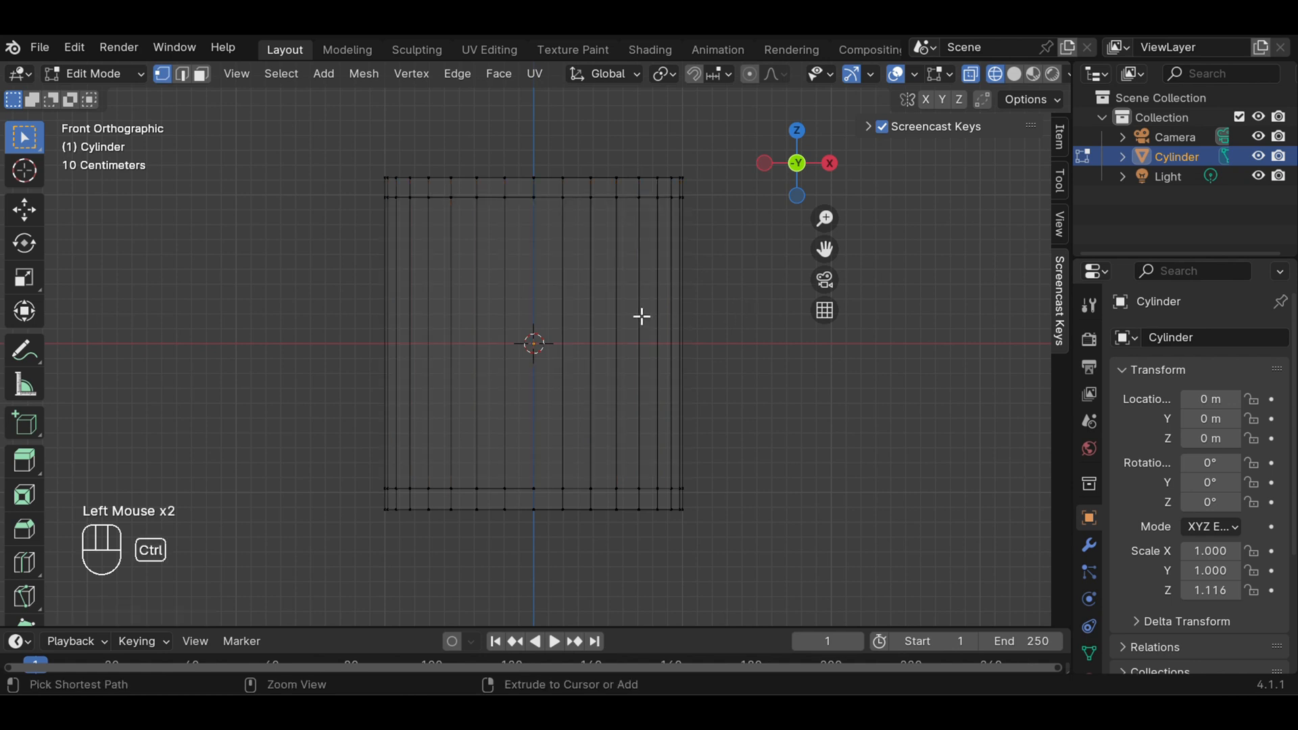
pyautogui.hotkey('ctrl', 'r')
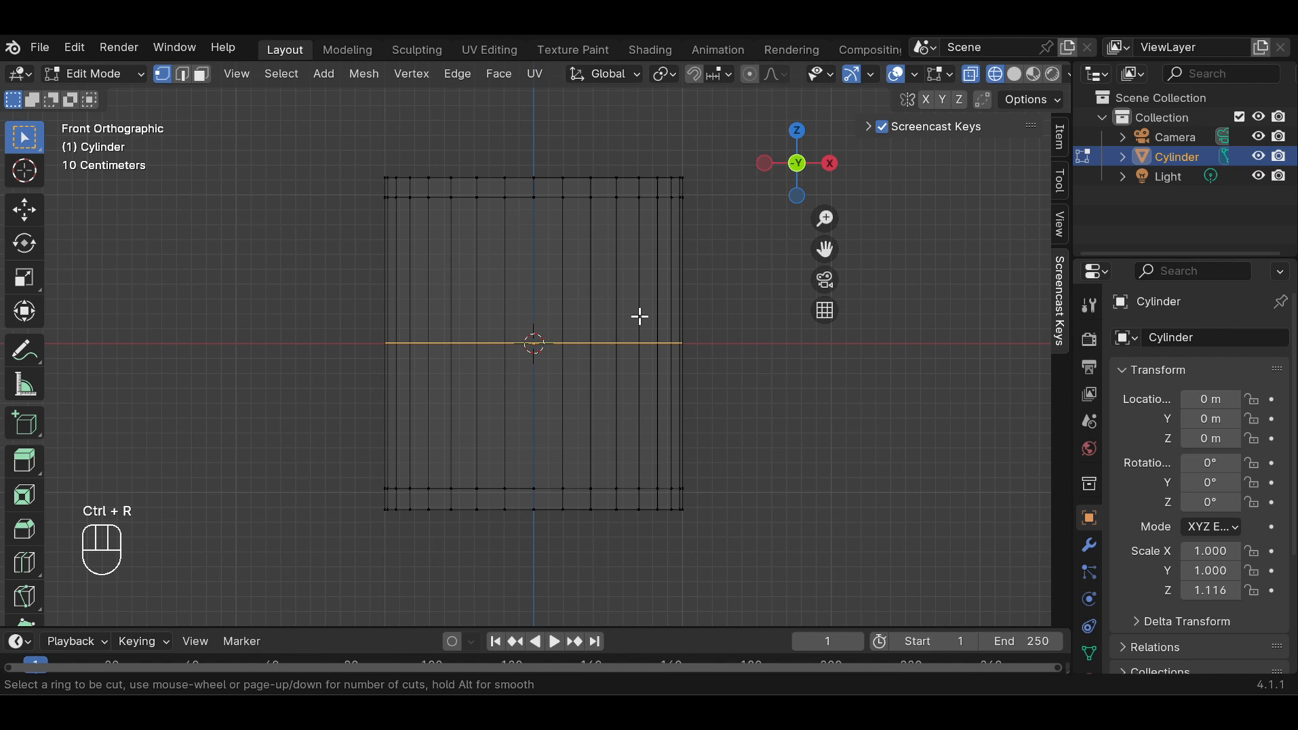
pyautogui.click(639, 315)
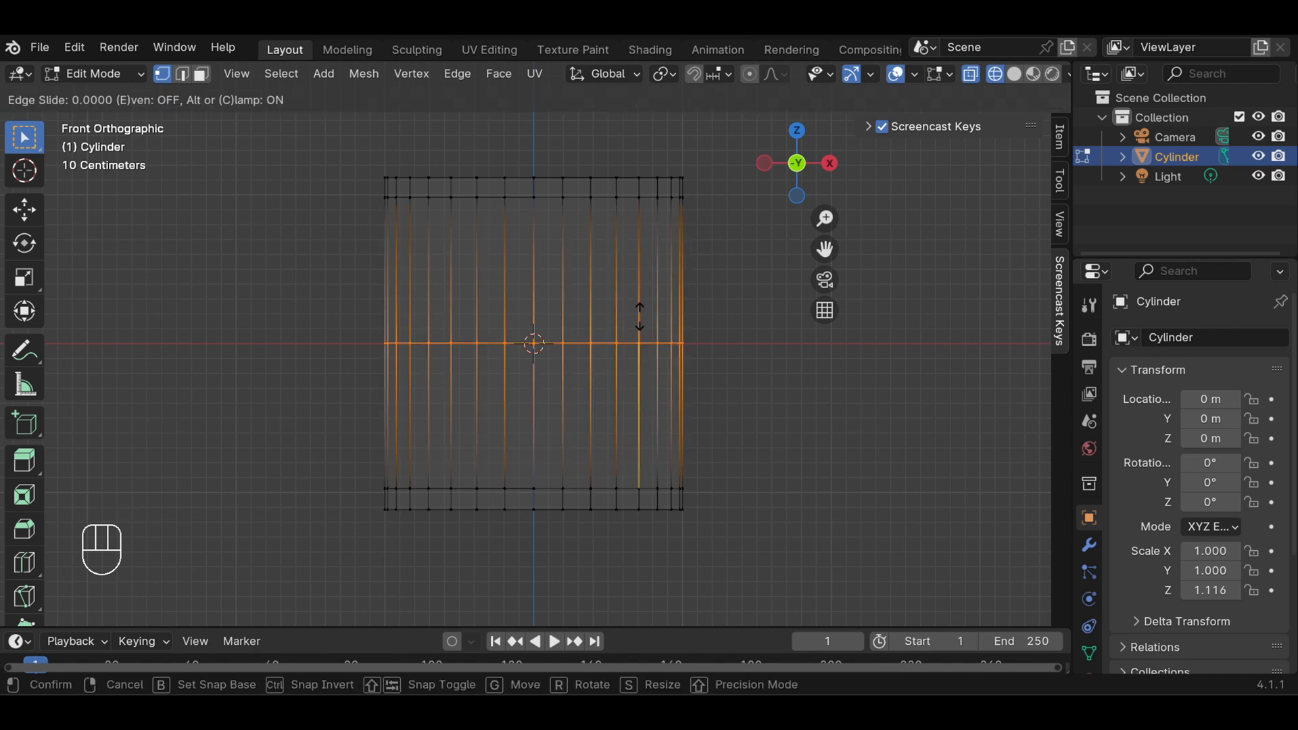
pyautogui.click(639, 316)
pyautogui.click(706, 318)
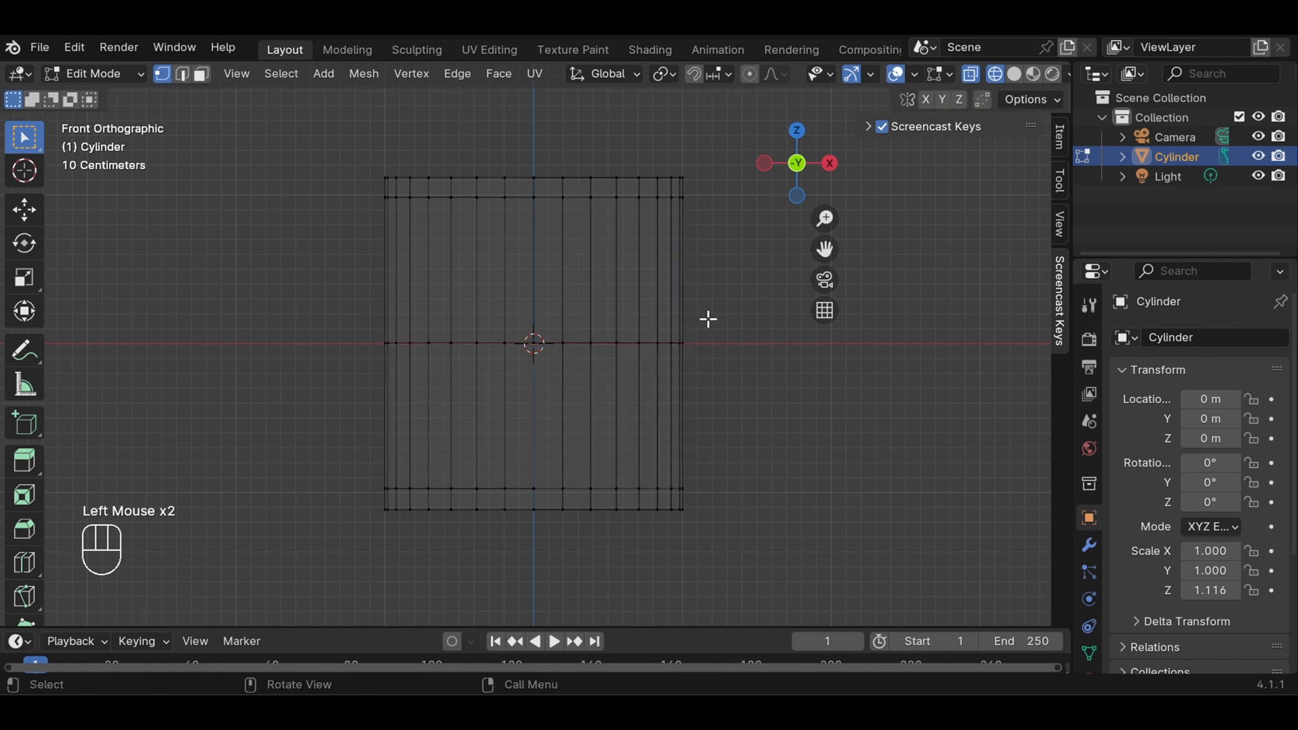
# Add a horizontal loop cut between the middle and upper loops and slide it slightly upward, with an edge slide of about -0.14
pyautogui.press('ctrl')
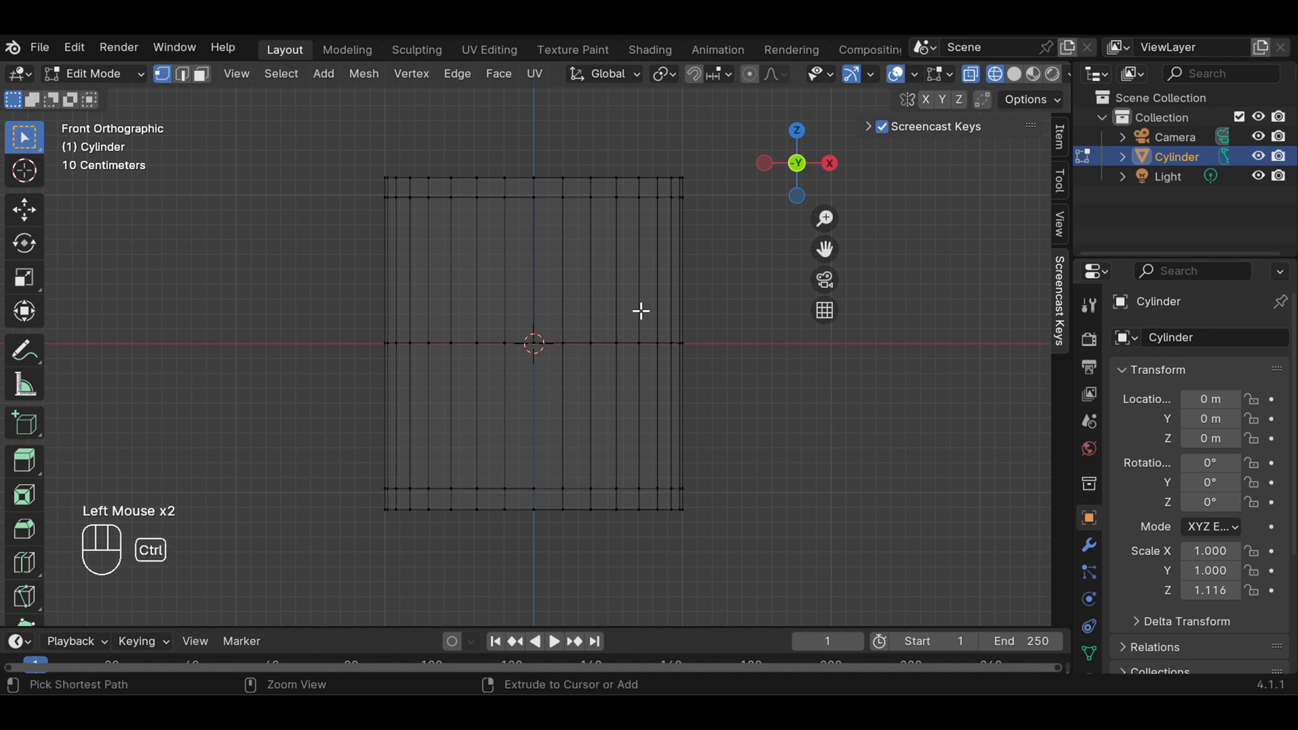
pyautogui.hotkey('ctrl', 'r')
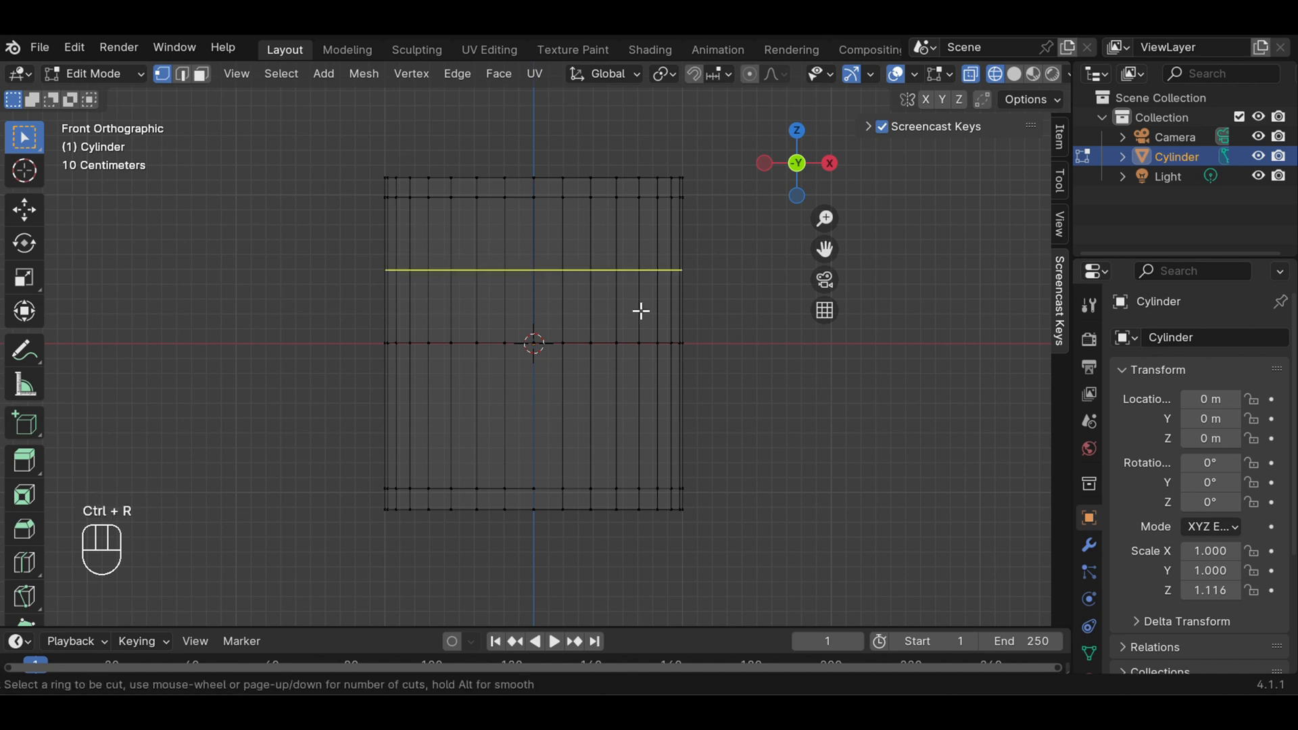
pyautogui.click(640, 311)
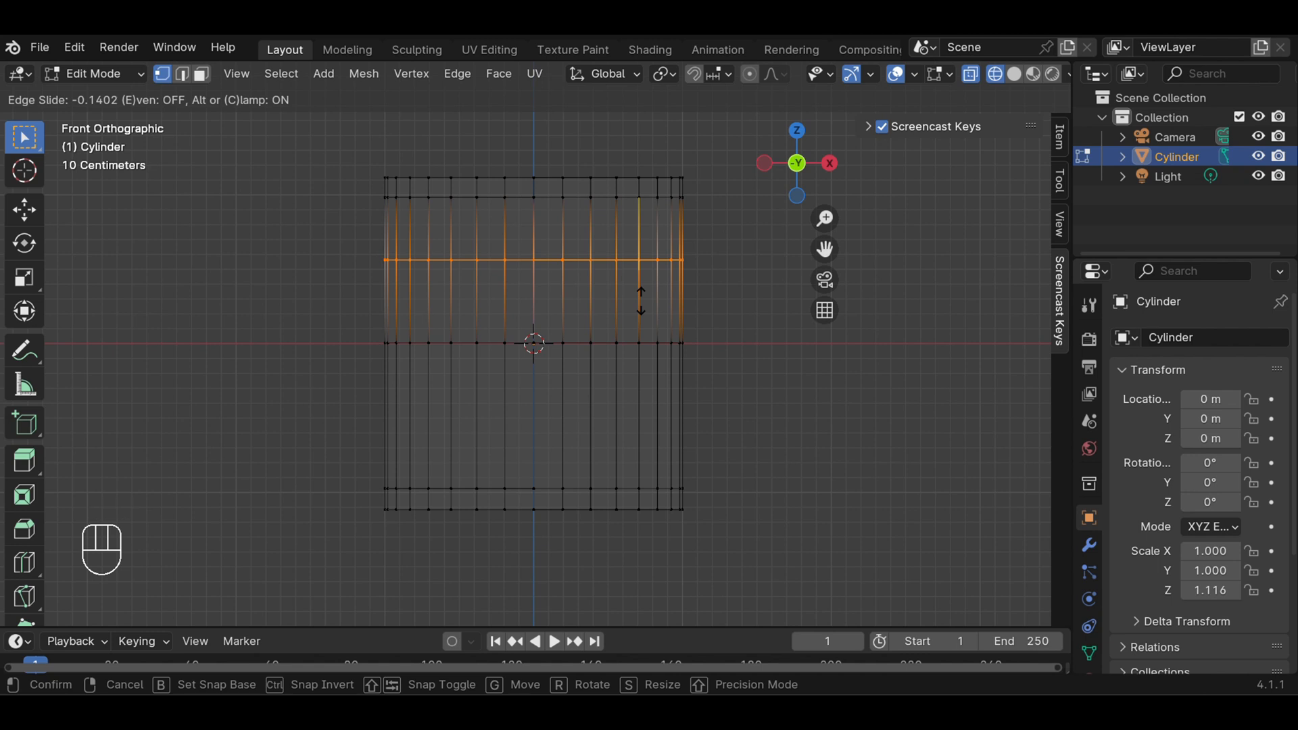
pyautogui.click(641, 300)
pyautogui.click(640, 301)
pyautogui.click(760, 369)
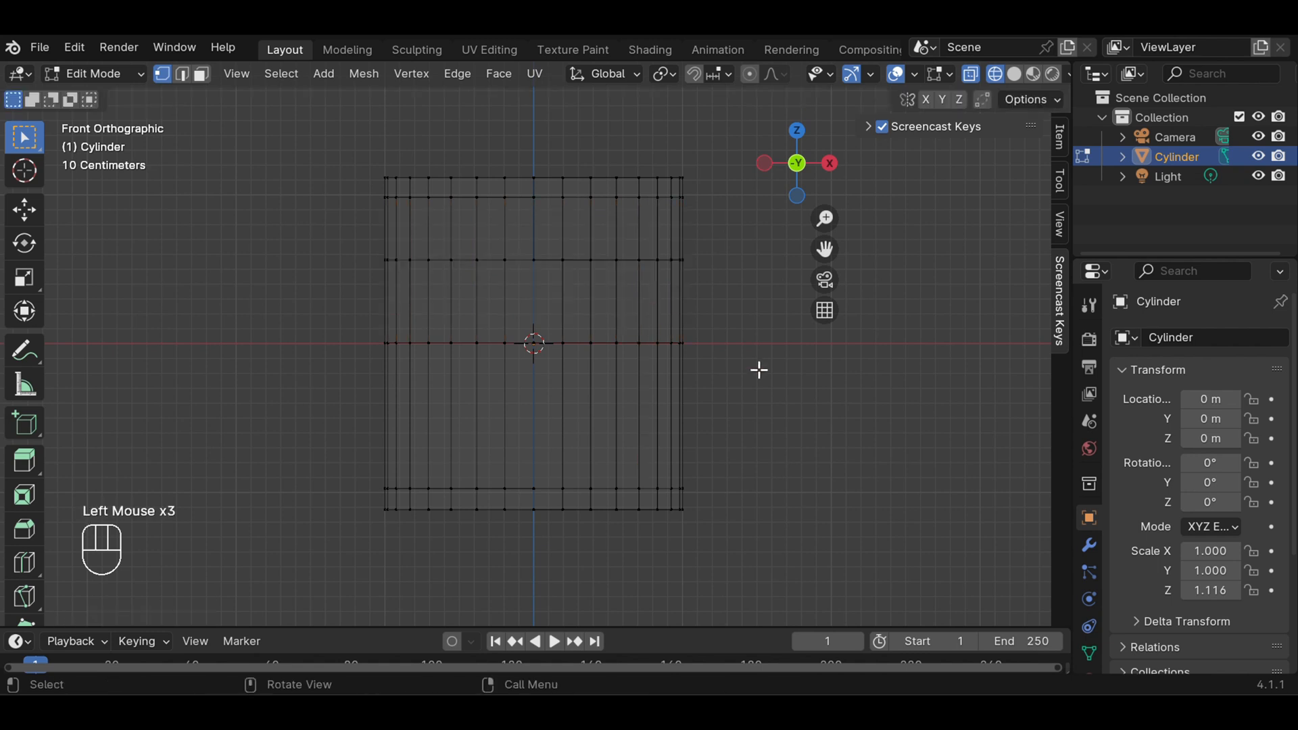
# Scale the cylinder's bottommost vertex ring inward to about 0.92, tapering the lower edge
pyautogui.scroll(1, 788, 396)
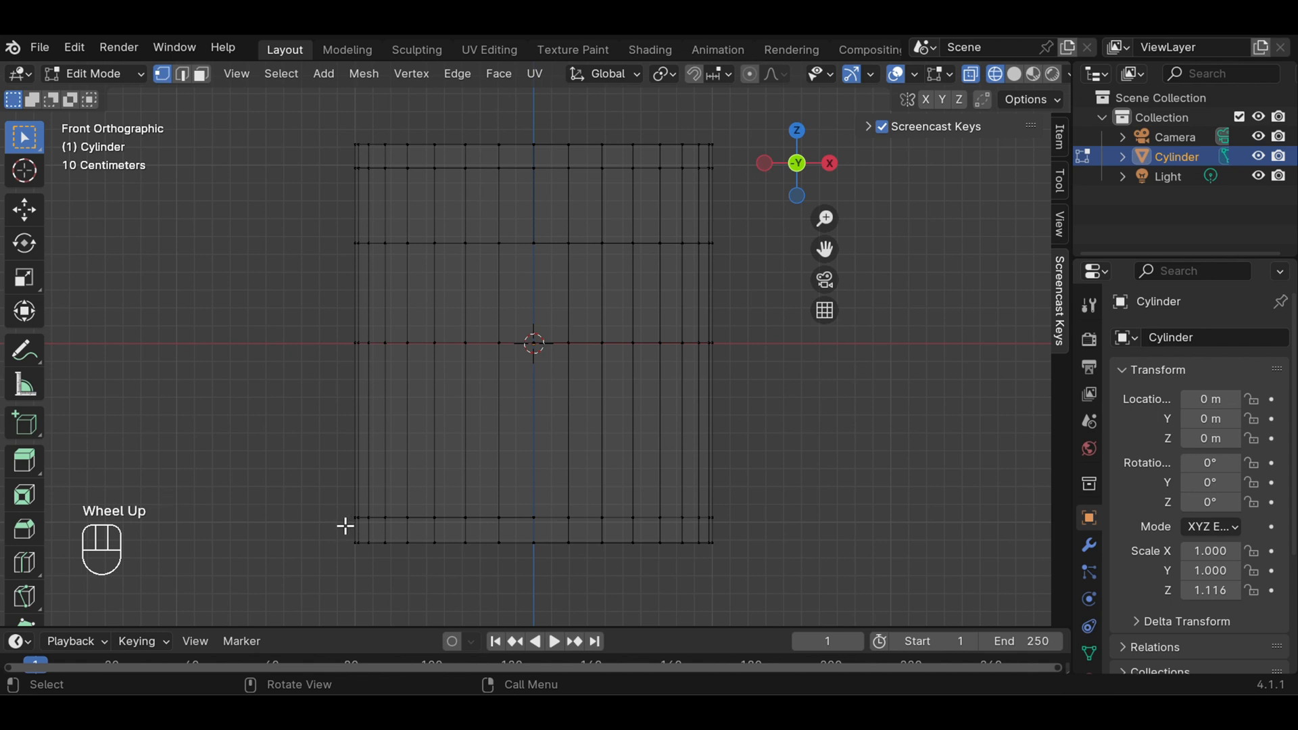
pyautogui.moveTo(345, 526); pyautogui.dragTo(733, 585)
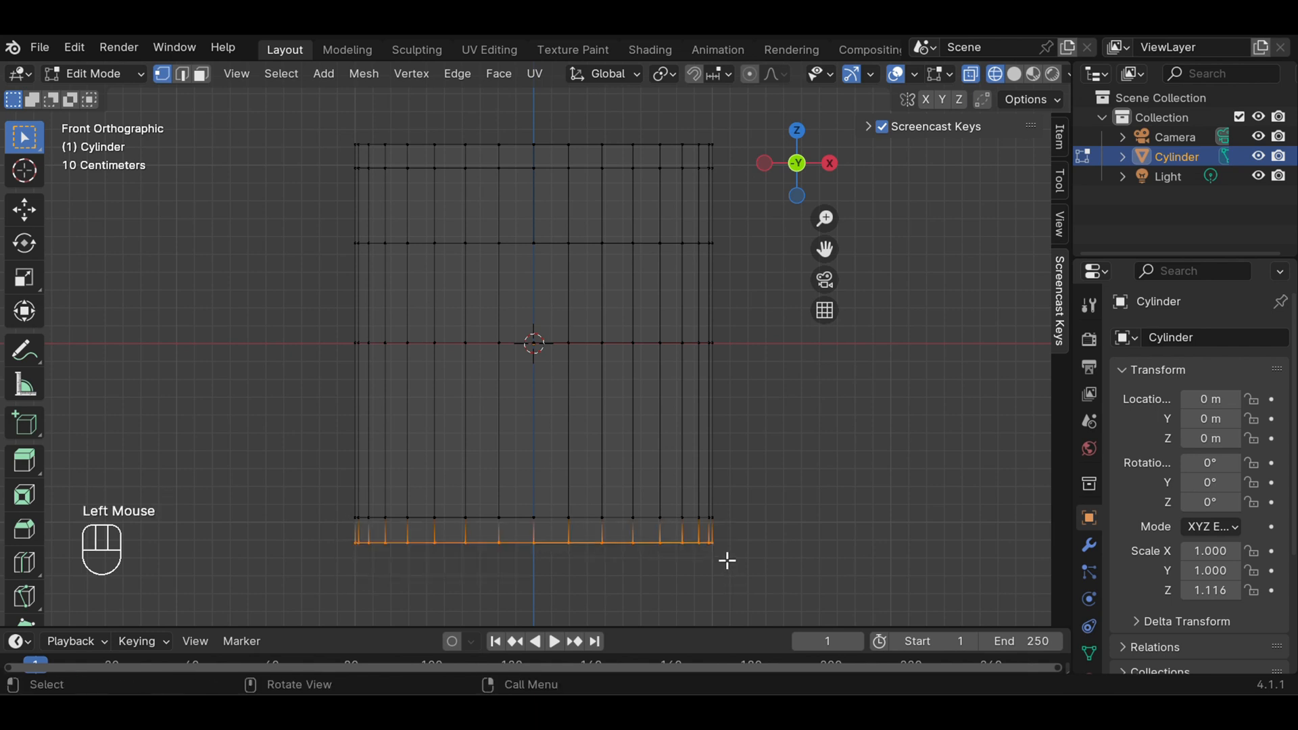
pyautogui.press('s')
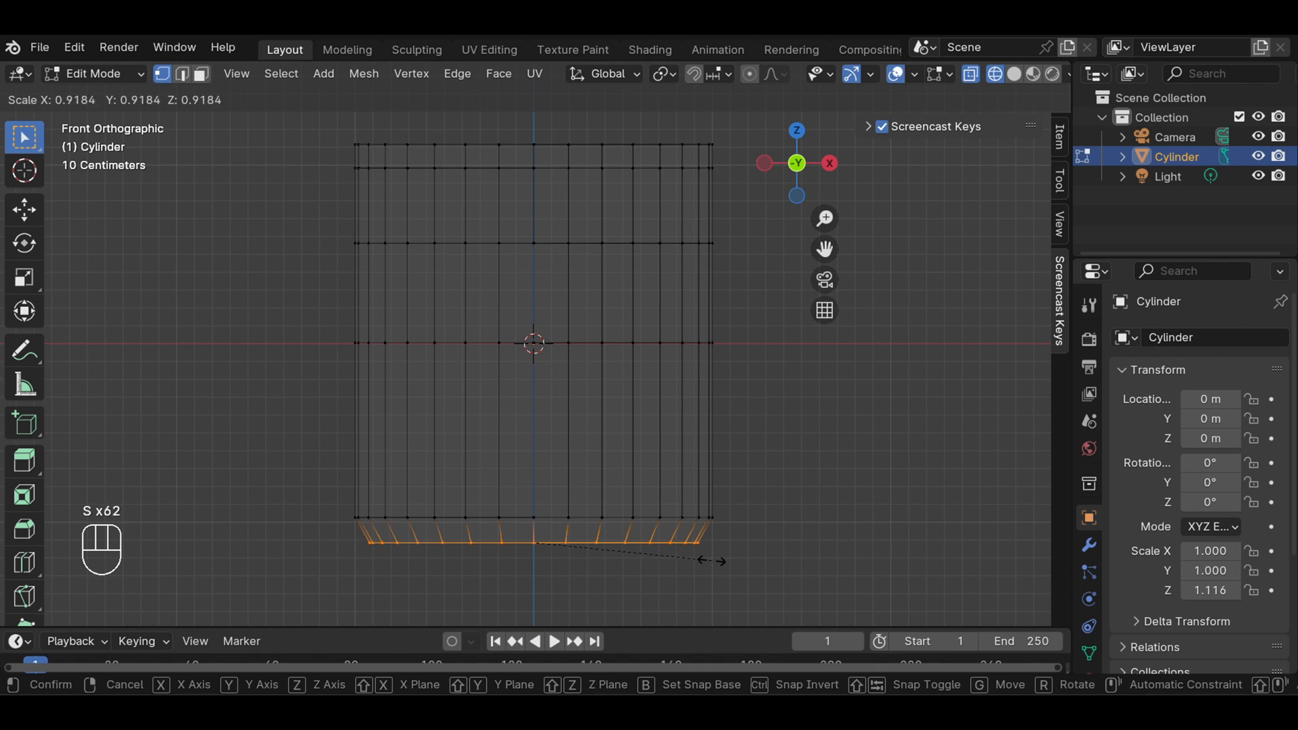
pyautogui.click(712, 559)
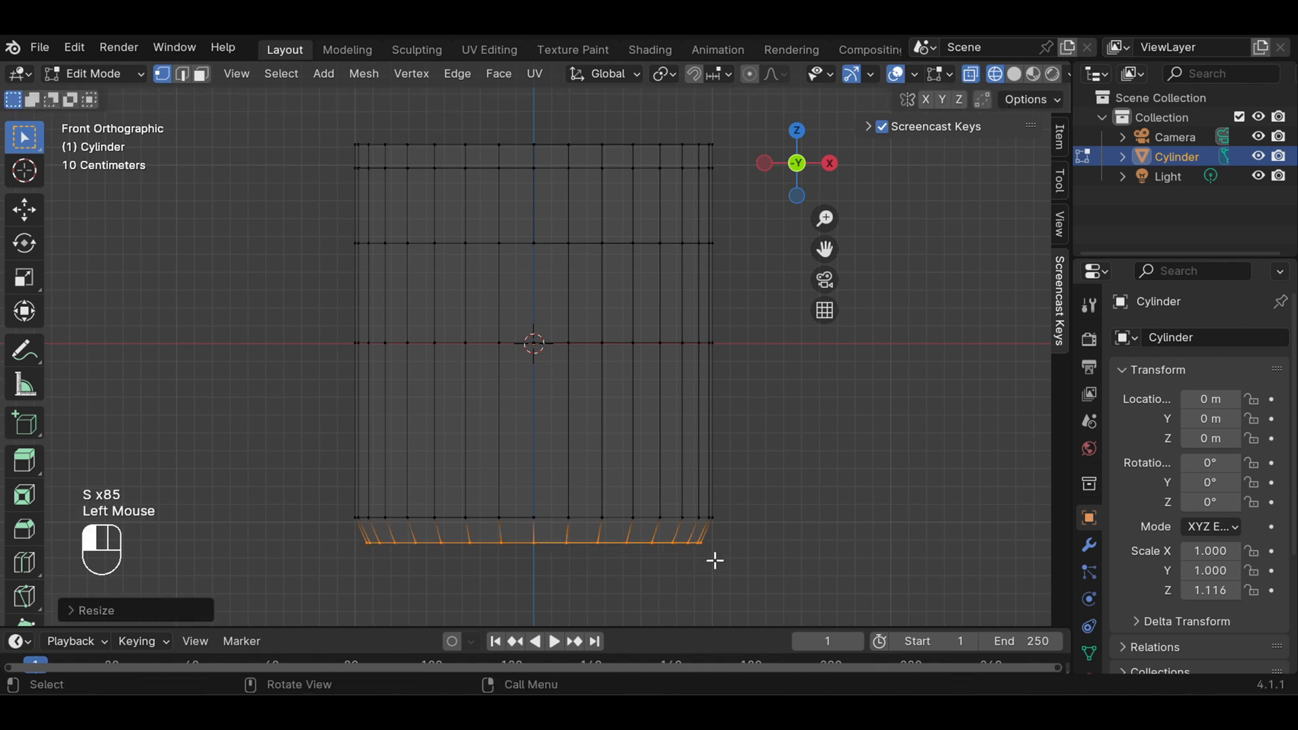
pyautogui.click(810, 435)
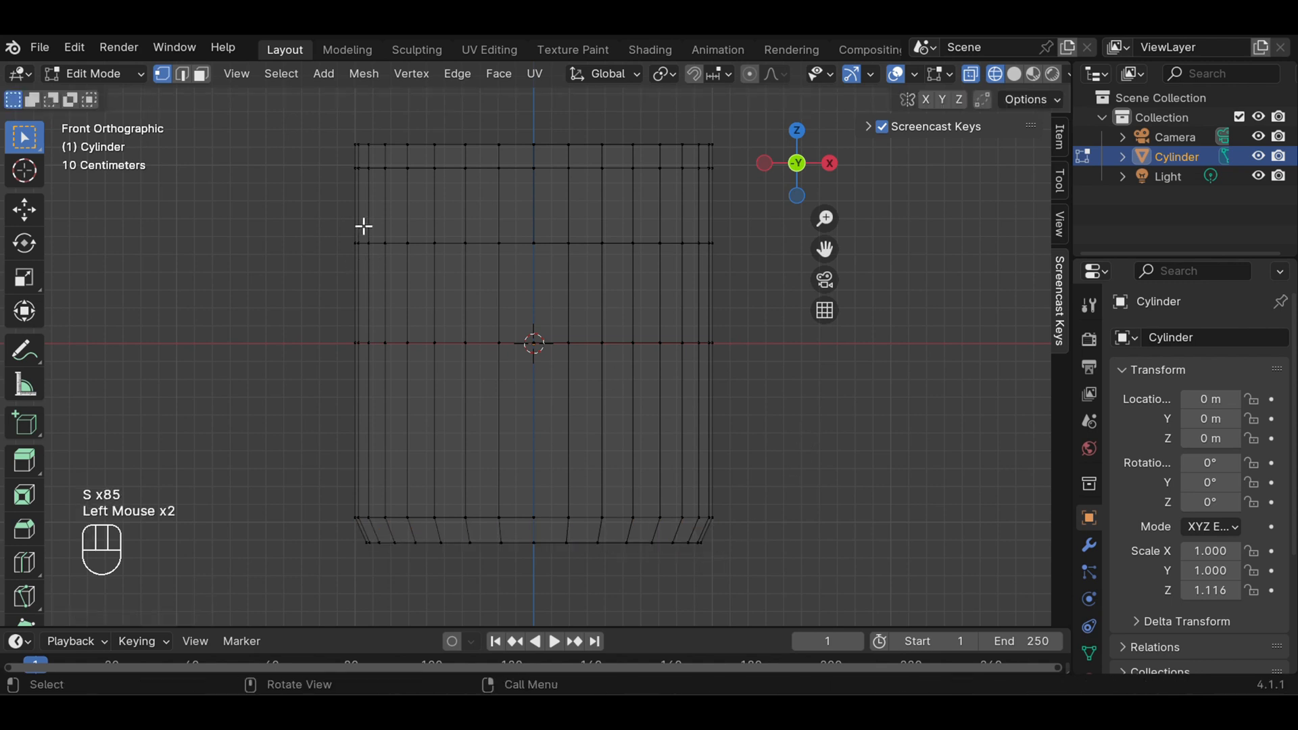
# Scale the cylinder's topmost vertex ring inward to about 0.93, tapering the upper edge
pyautogui.click(343, 135)
pyautogui.moveTo(343, 134); pyautogui.dragTo(723, 163)
pyautogui.moveTo(723, 162); pyautogui.dragTo(723, 162)
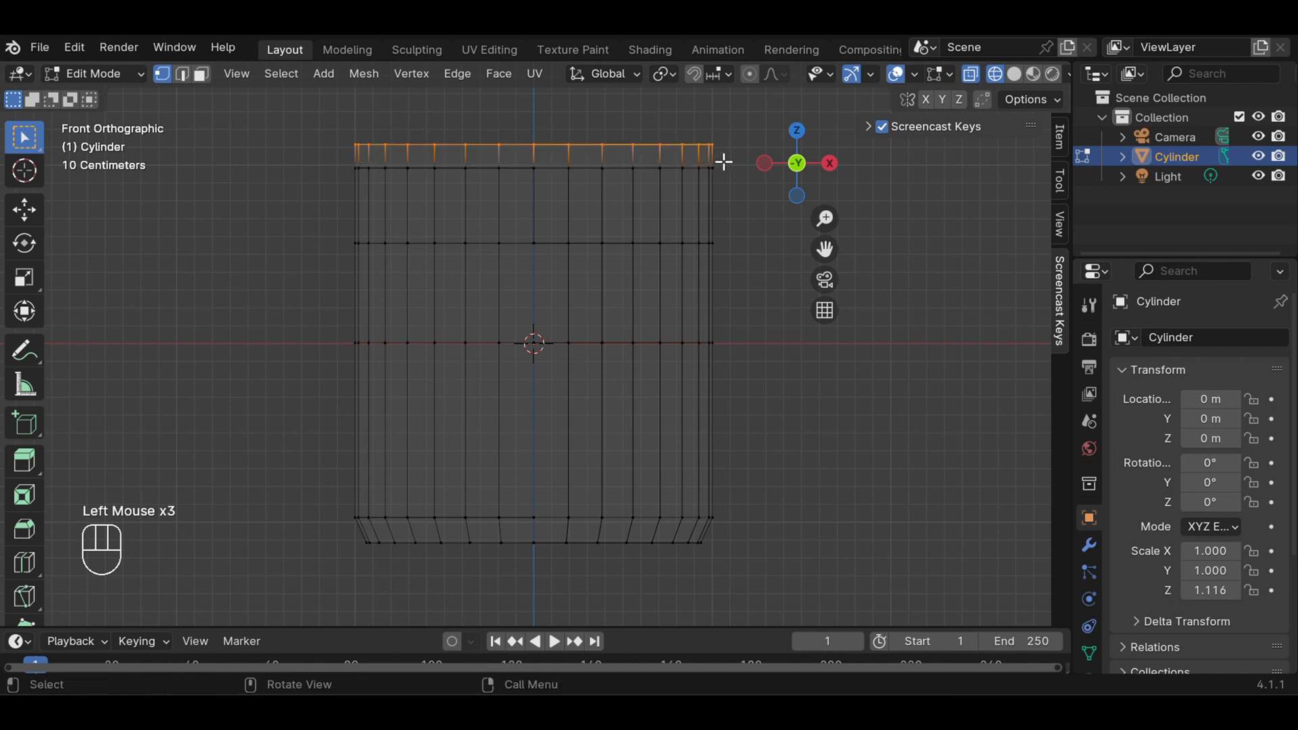
pyautogui.press('s')
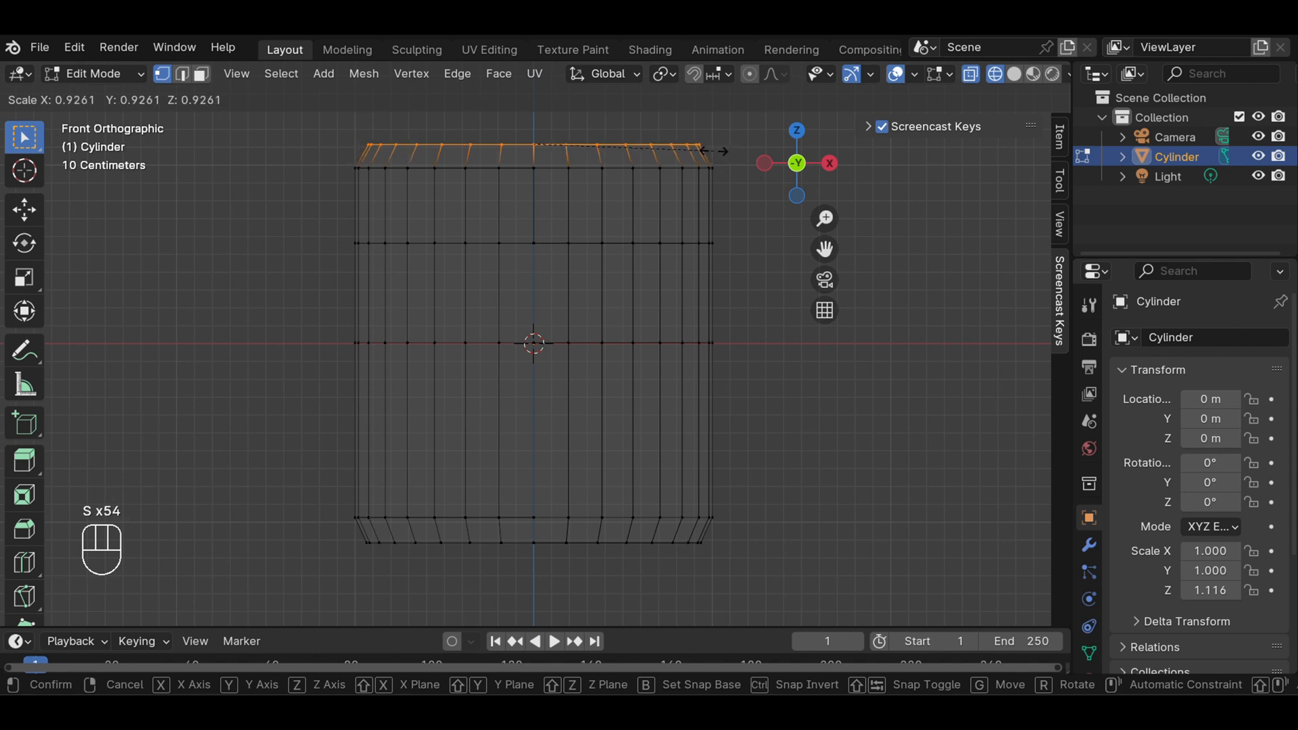
pyautogui.click(713, 150)
pyautogui.click(864, 443)
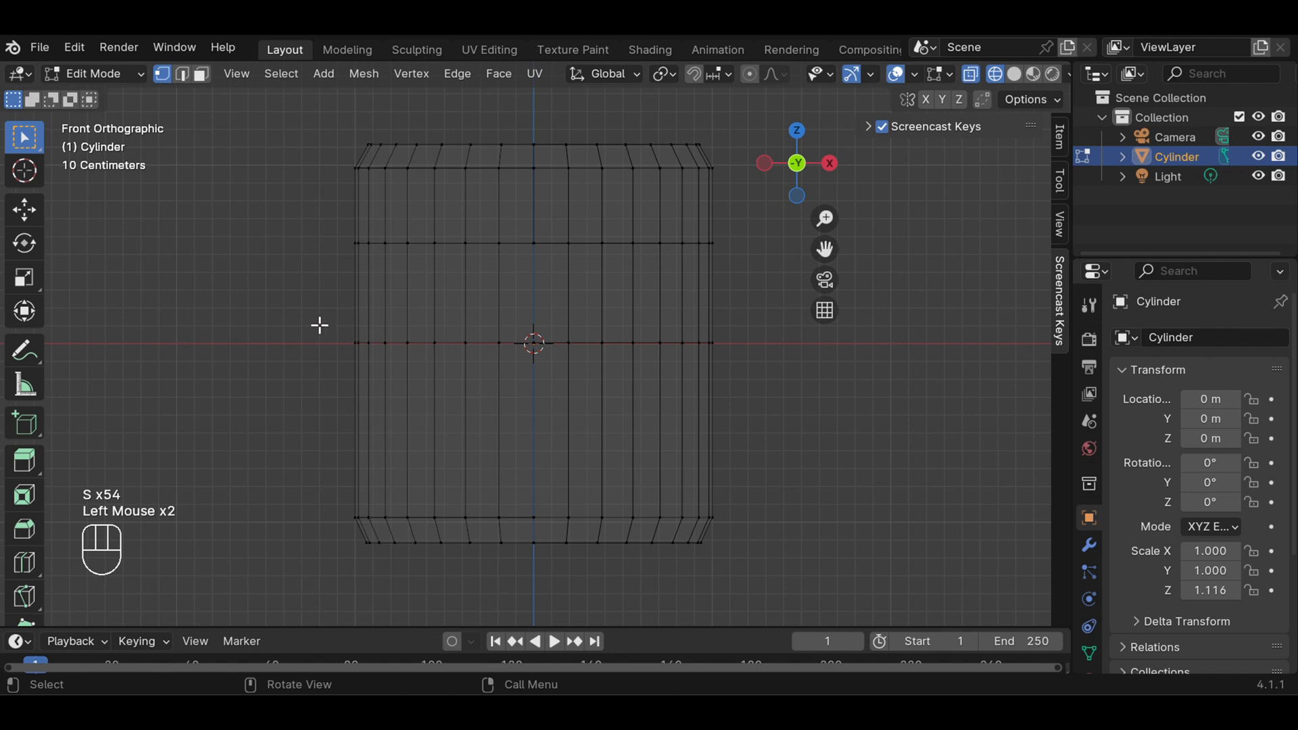
# Scale the middle loop outward to about 1.13 so the body bulges at its centre
pyautogui.moveTo(319, 325); pyautogui.dragTo(776, 373)
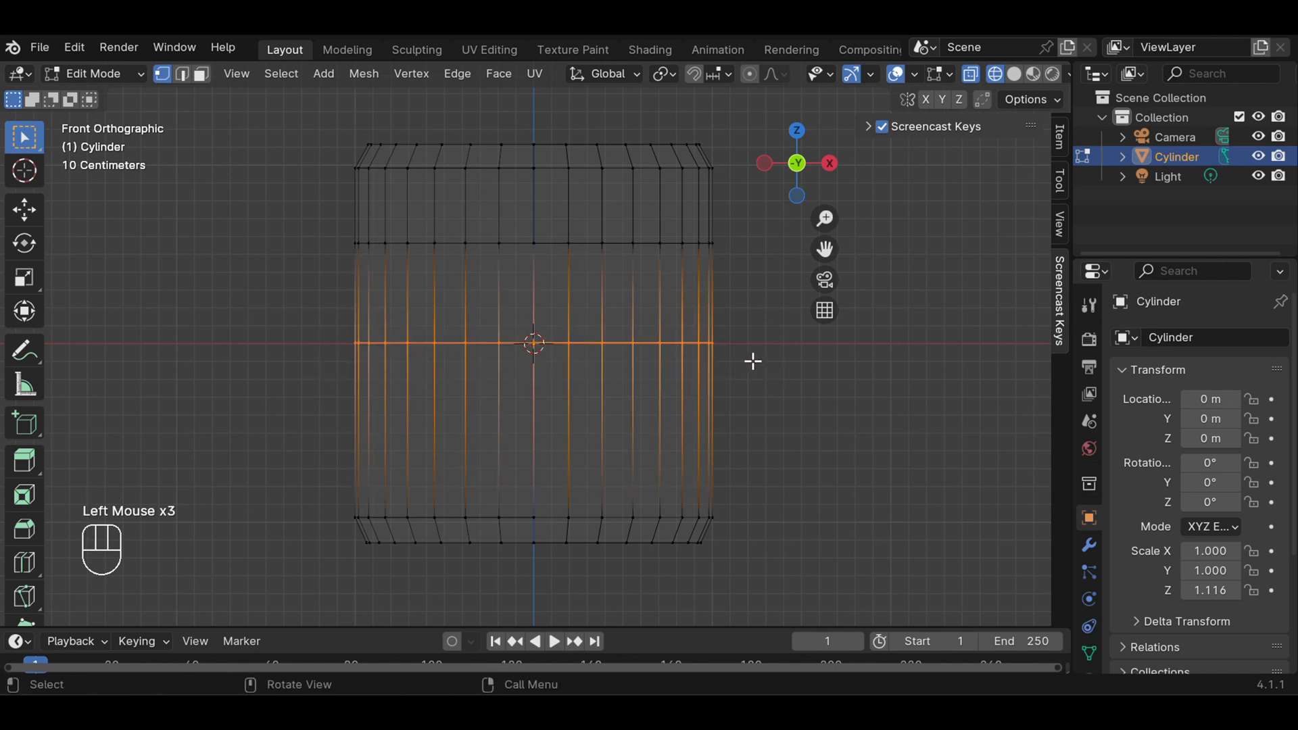
pyautogui.press('s')
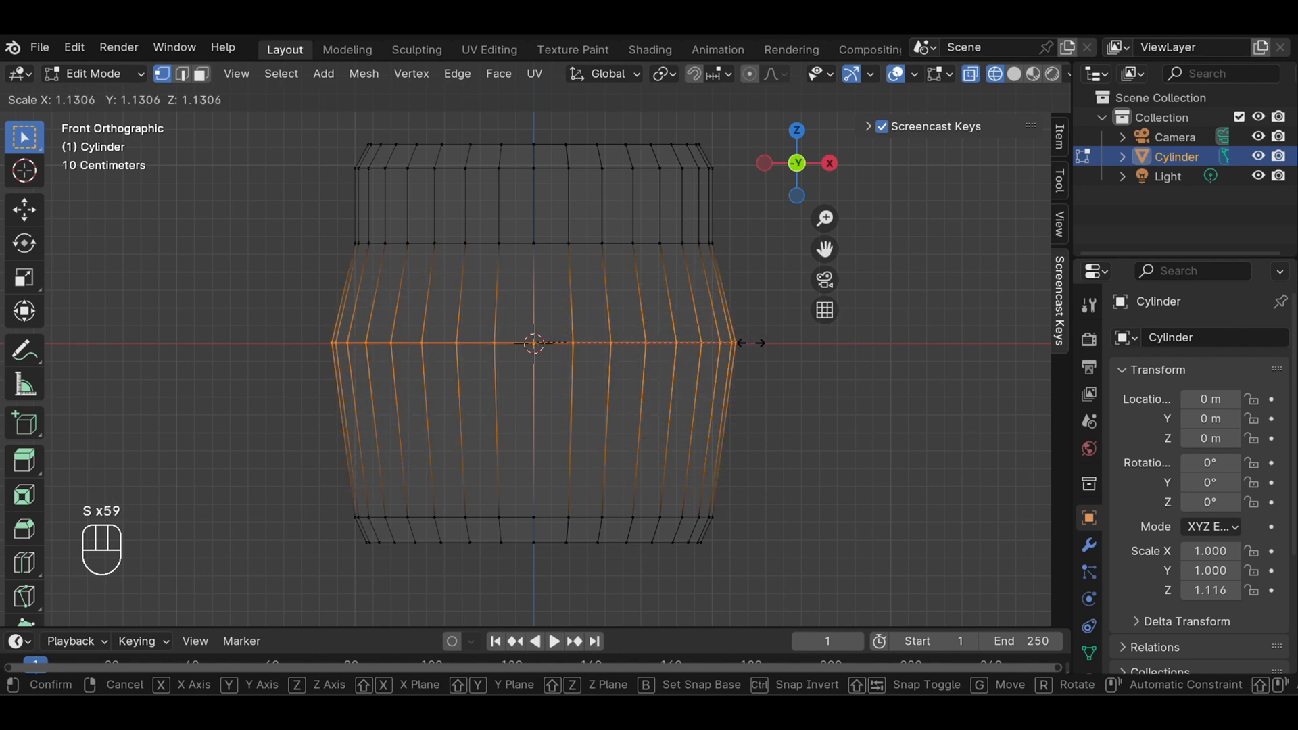
pyautogui.click(749, 343)
pyautogui.click(779, 374)
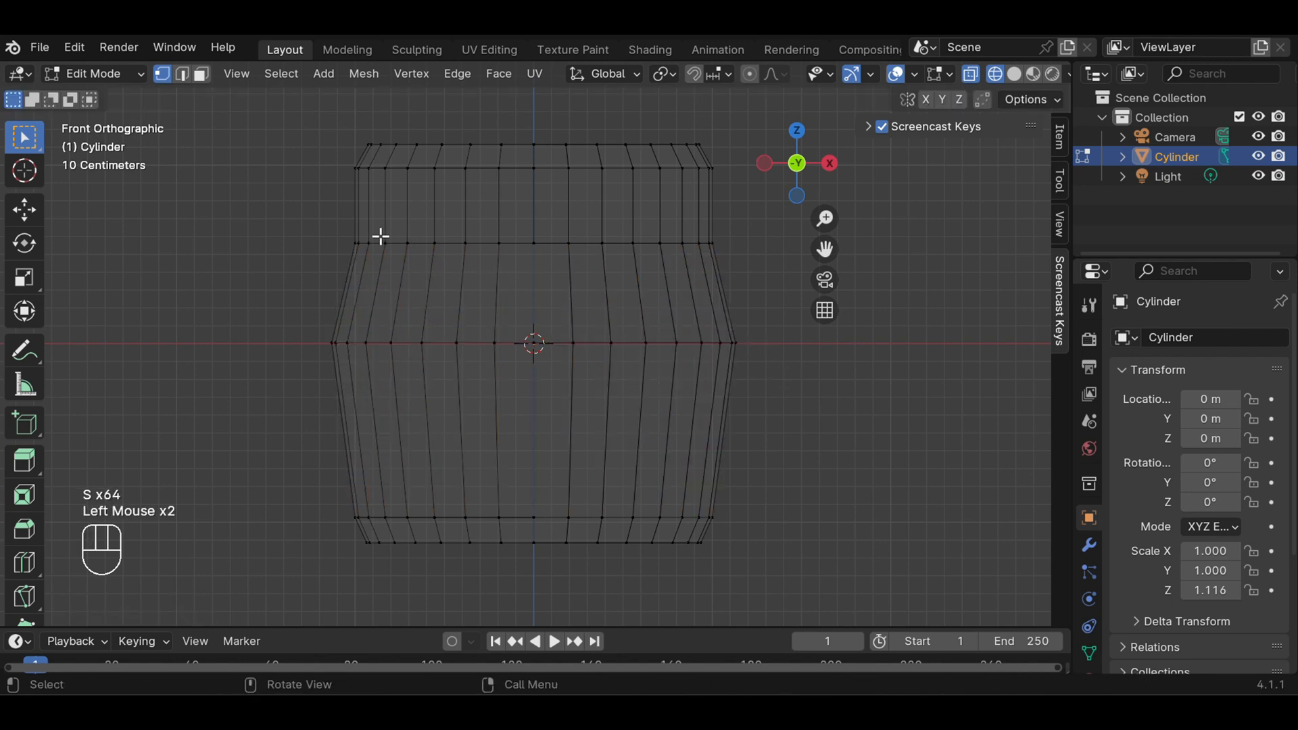
# Scale the loop just above the middle outward to about 1.11 to round the upper body
pyautogui.click(324, 227)
pyautogui.moveTo(323, 227); pyautogui.dragTo(739, 264)
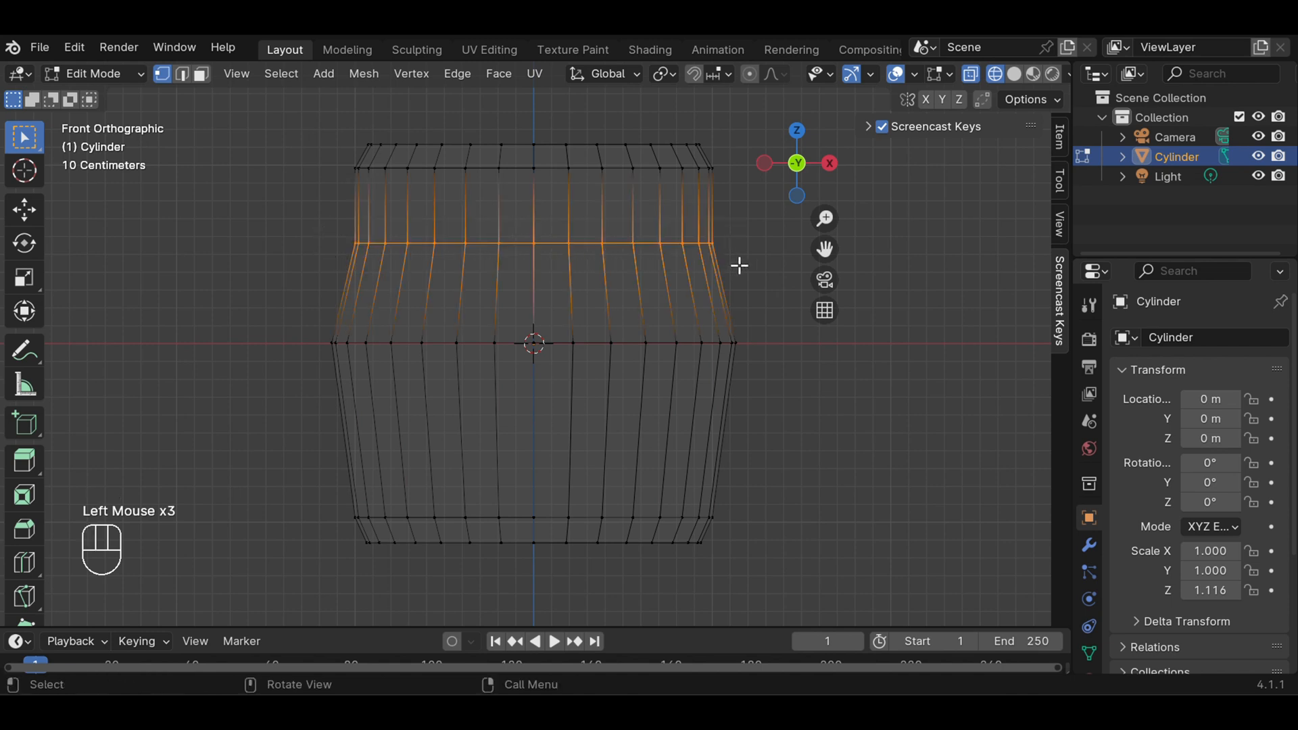
pyautogui.press('s')
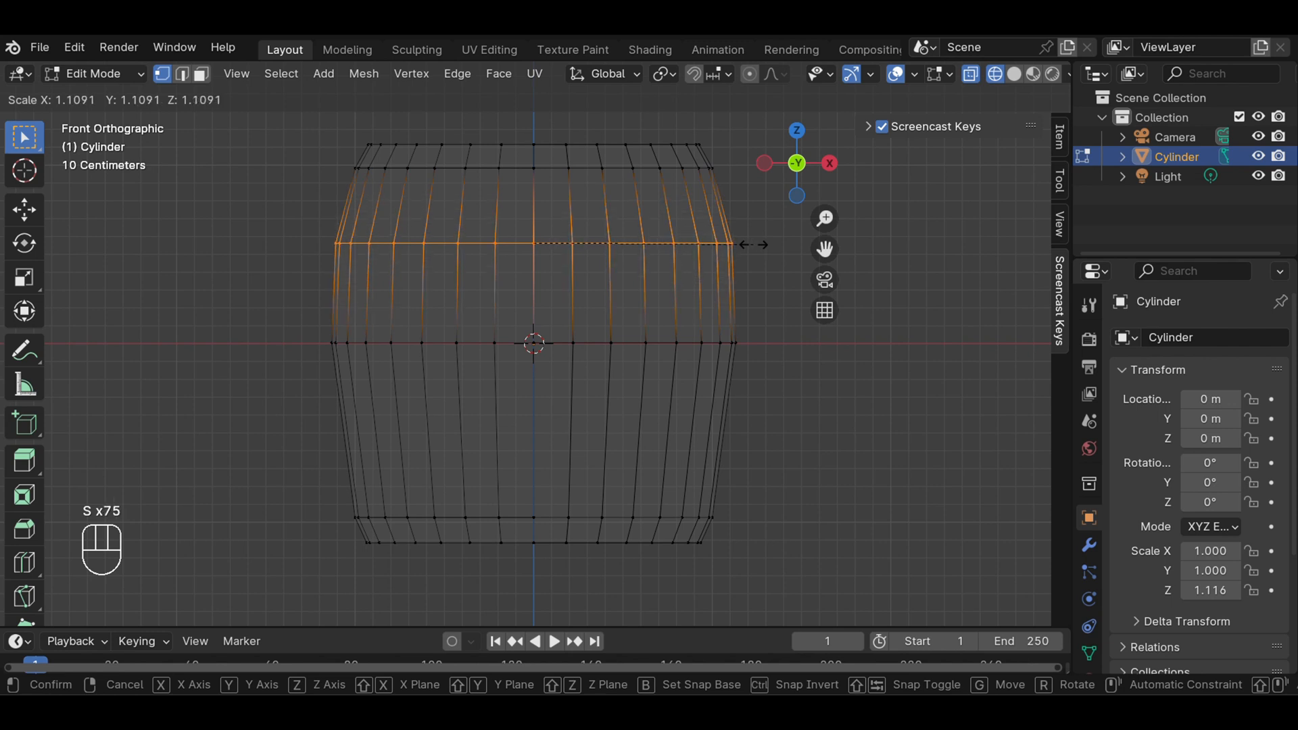
pyautogui.click(754, 245)
pyautogui.click(759, 309)
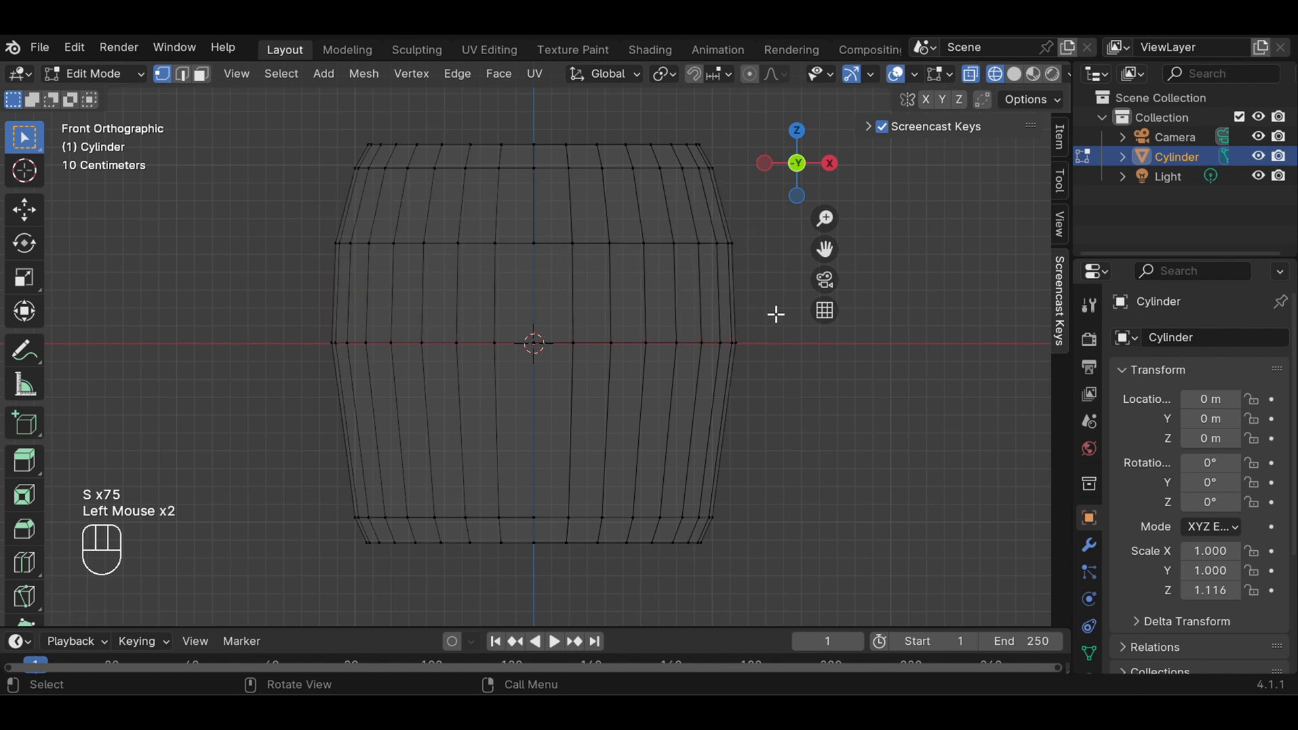
# Return to solid shading and select the body's bottom face in face select mode
pyautogui.scroll(-1, 789, 311)
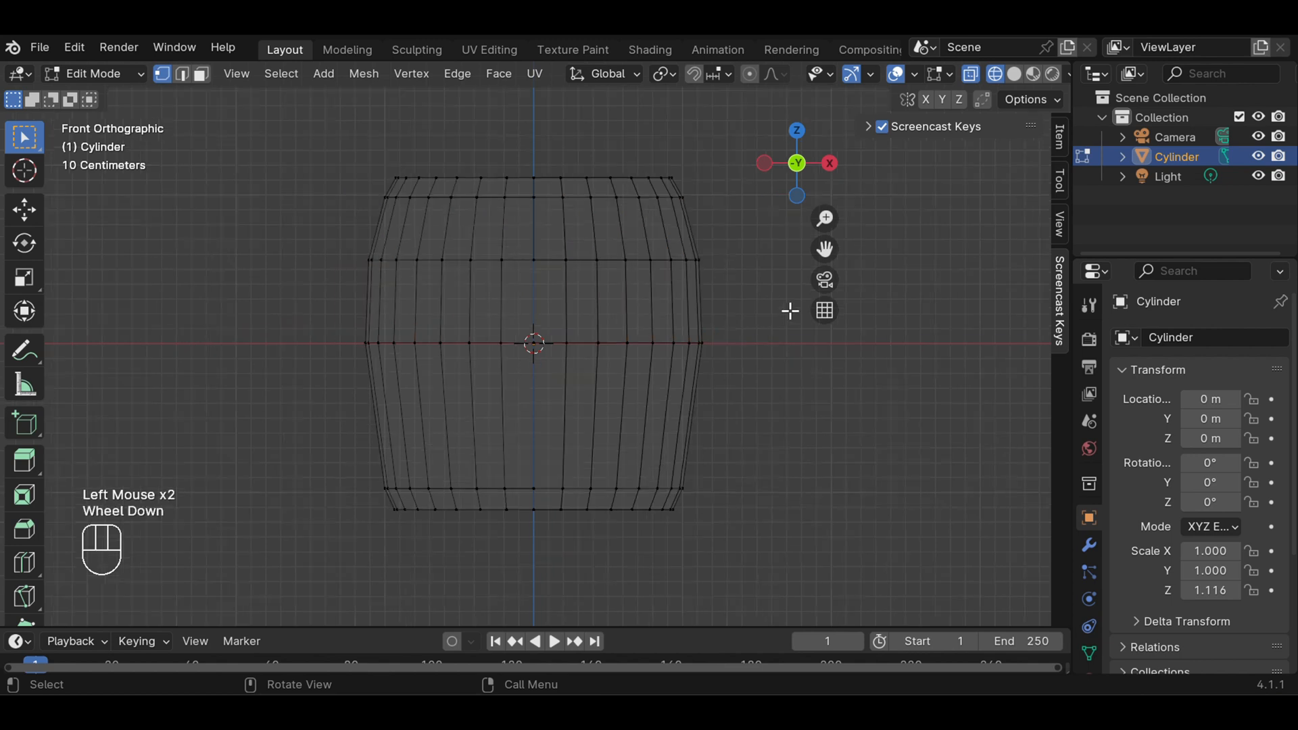
pyautogui.click(1013, 73)
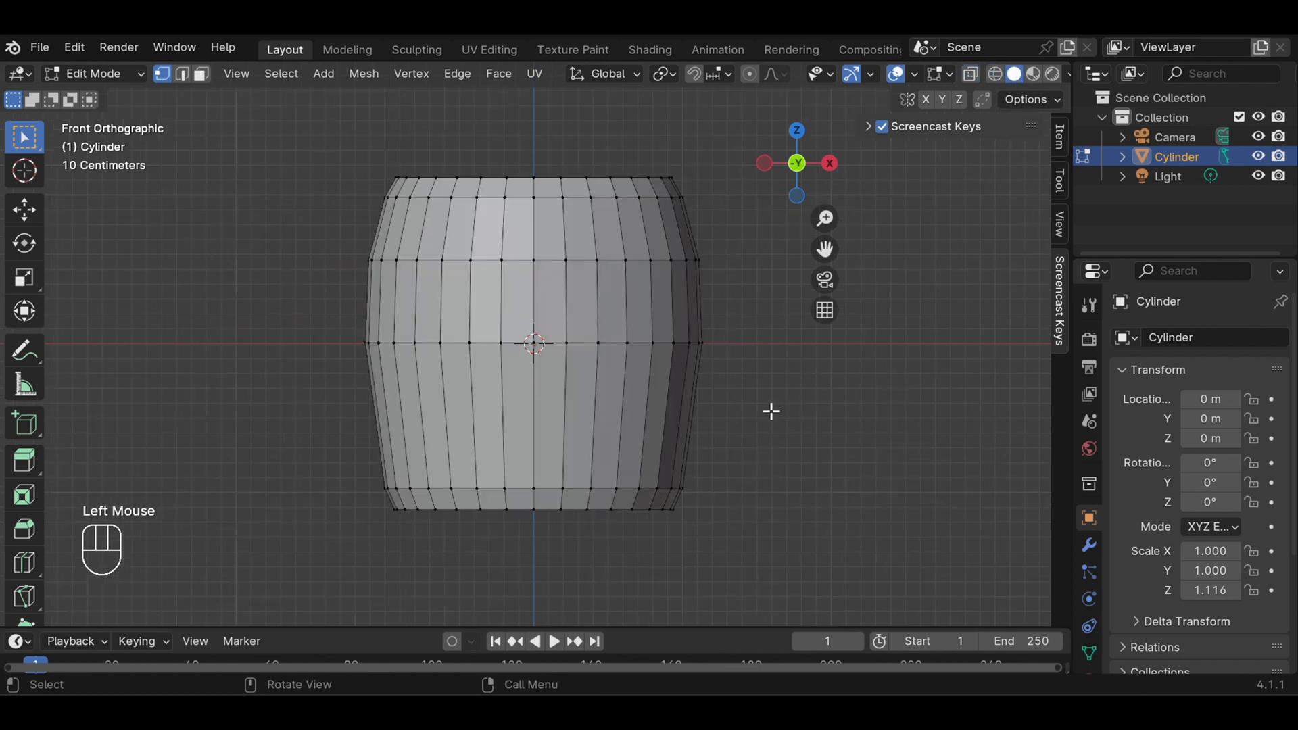
pyautogui.scroll(-1, 770, 410)
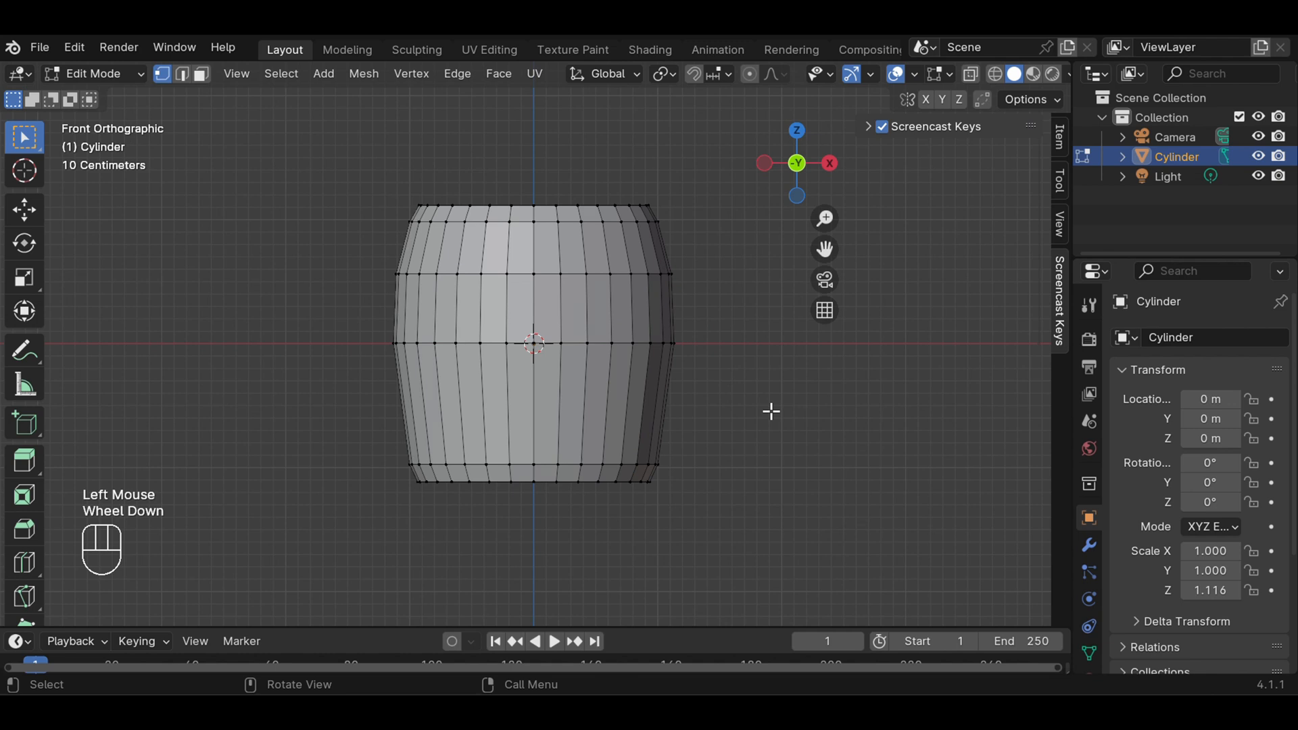
pyautogui.moveTo(769, 409); pyautogui.dragTo(771, 279, button='middle')
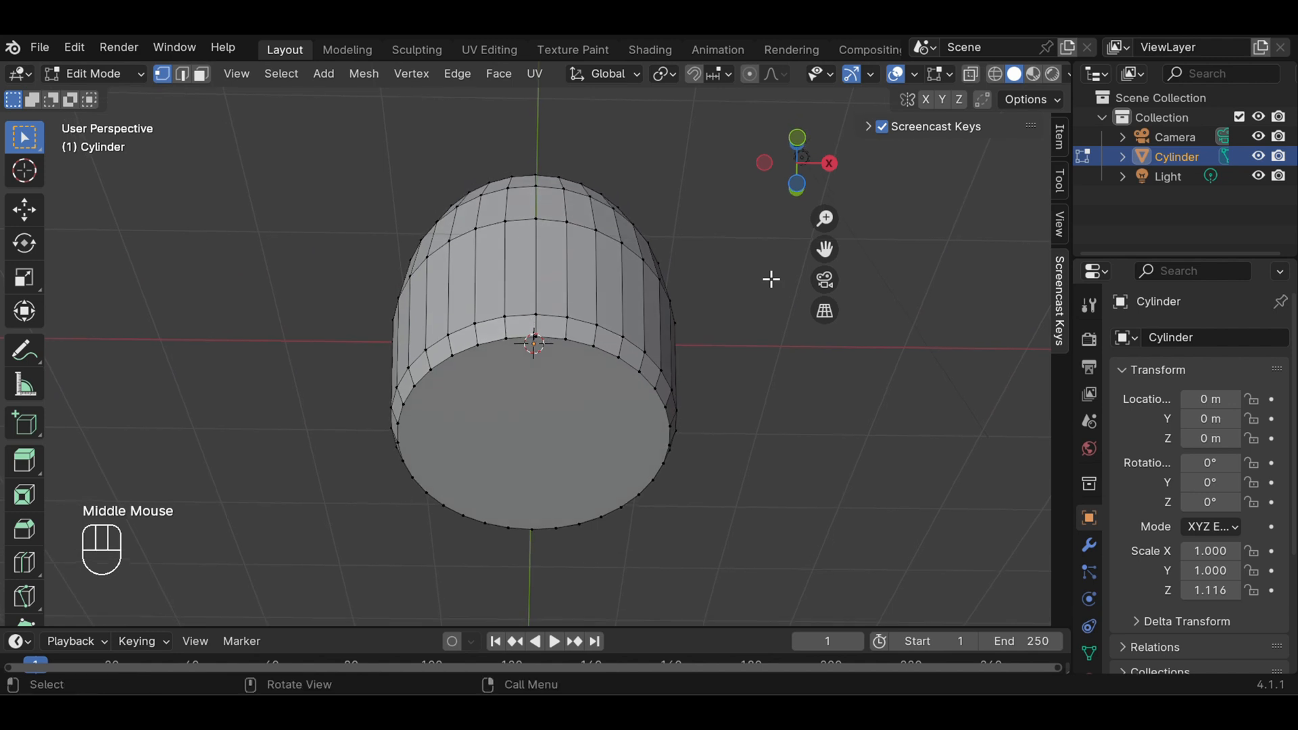
pyautogui.click(204, 73)
pyautogui.click(530, 448)
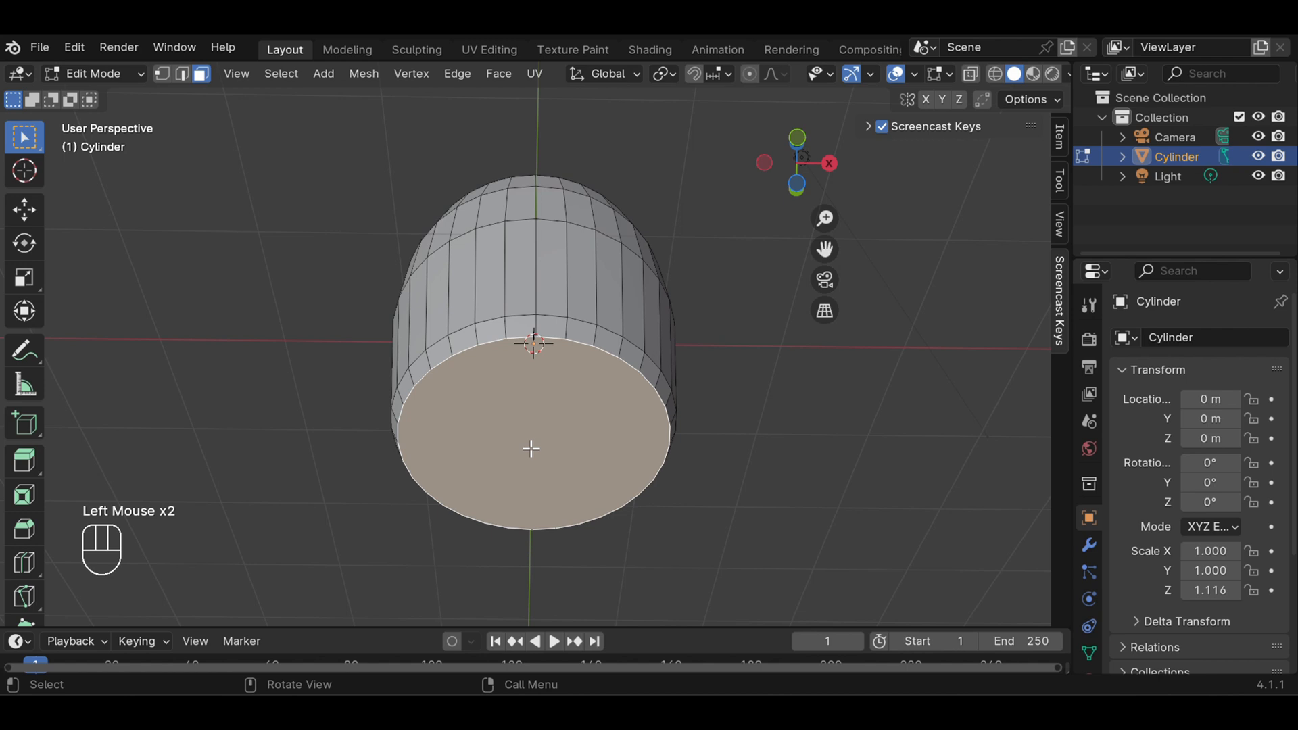
pyautogui.press('e')
pyautogui.press('s')
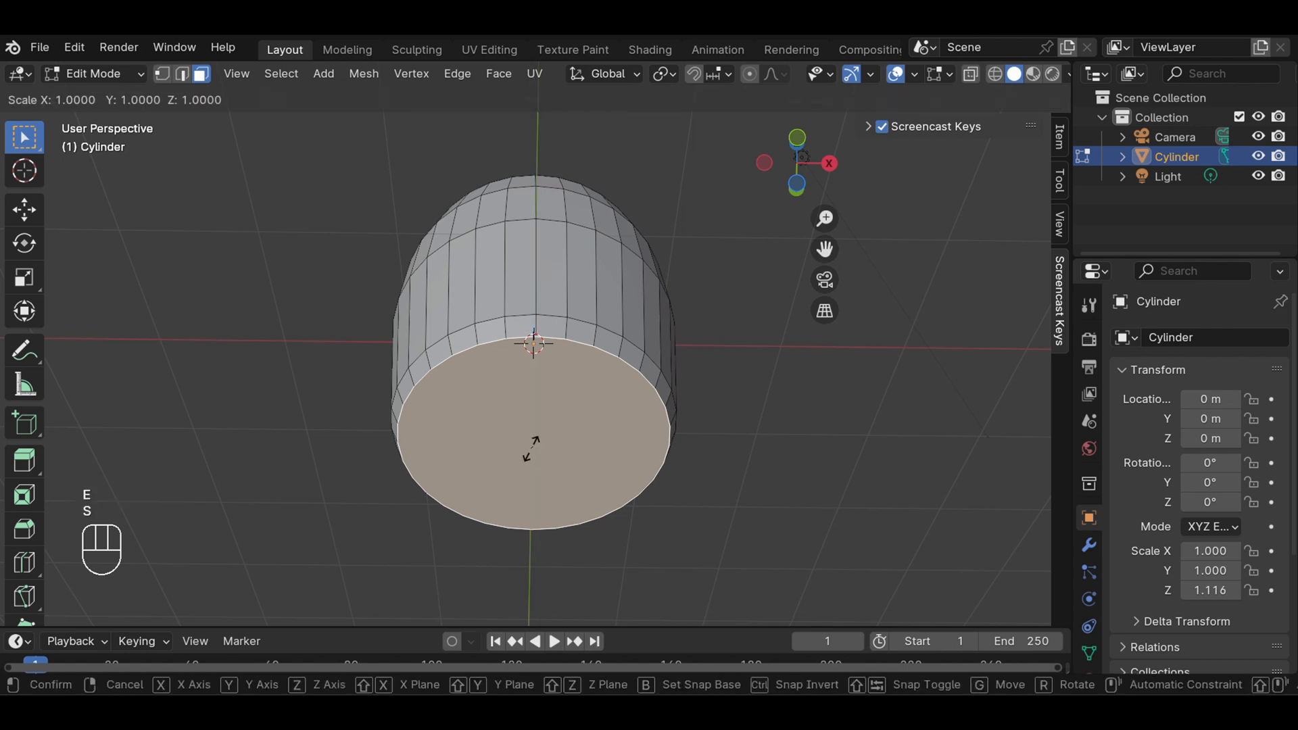
pyautogui.press('s')
pyautogui.press('s')
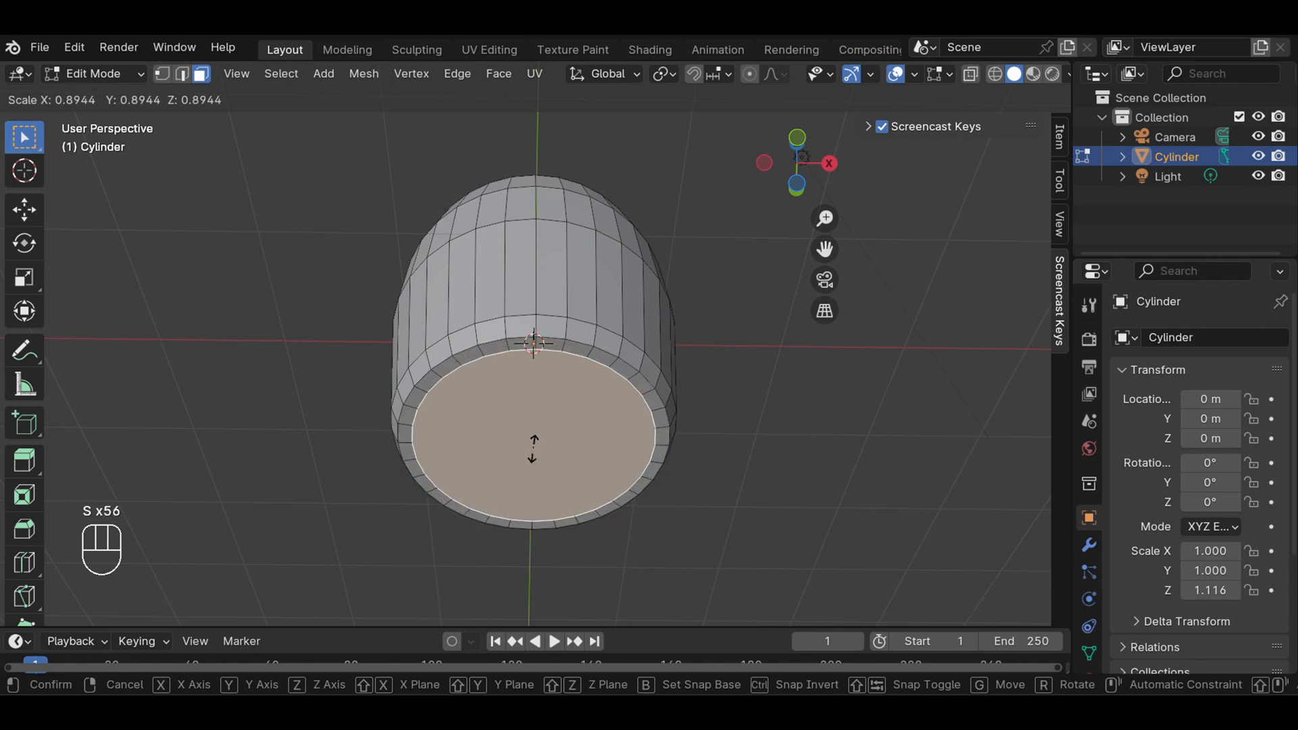
pyautogui.press('s')
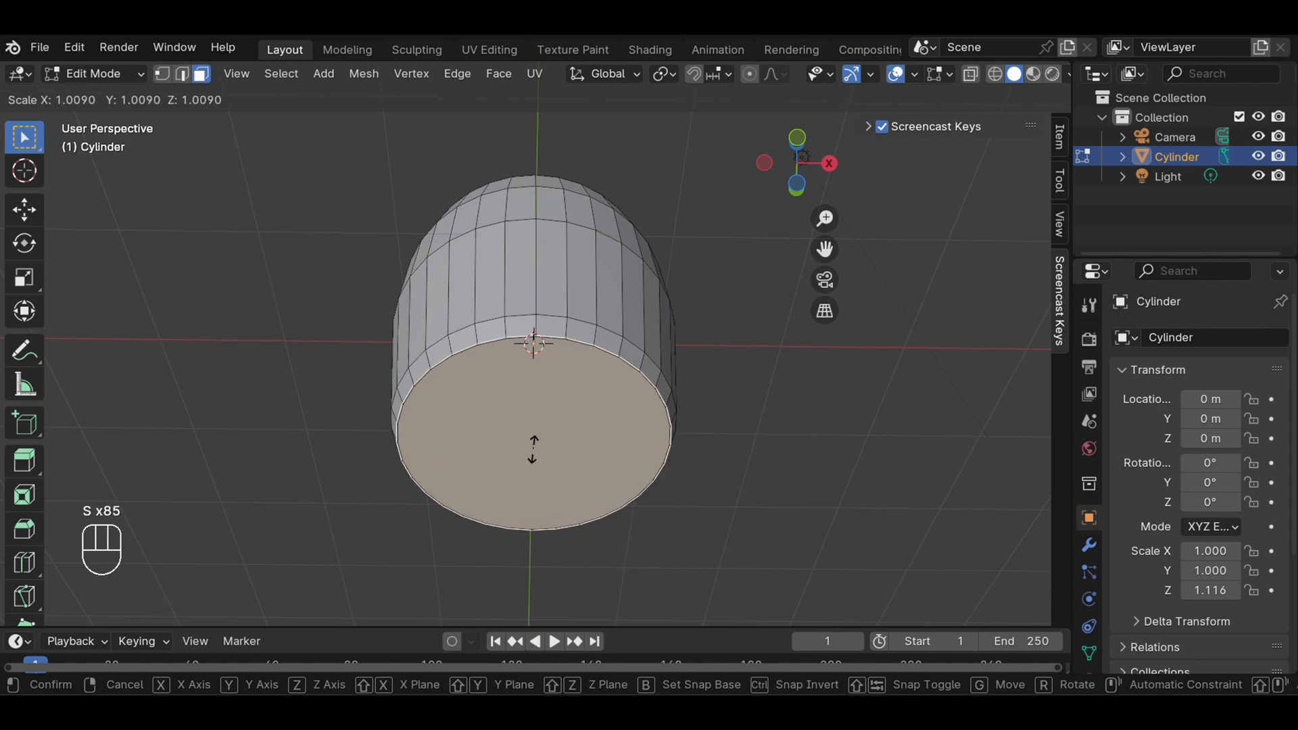
pyautogui.press('s')
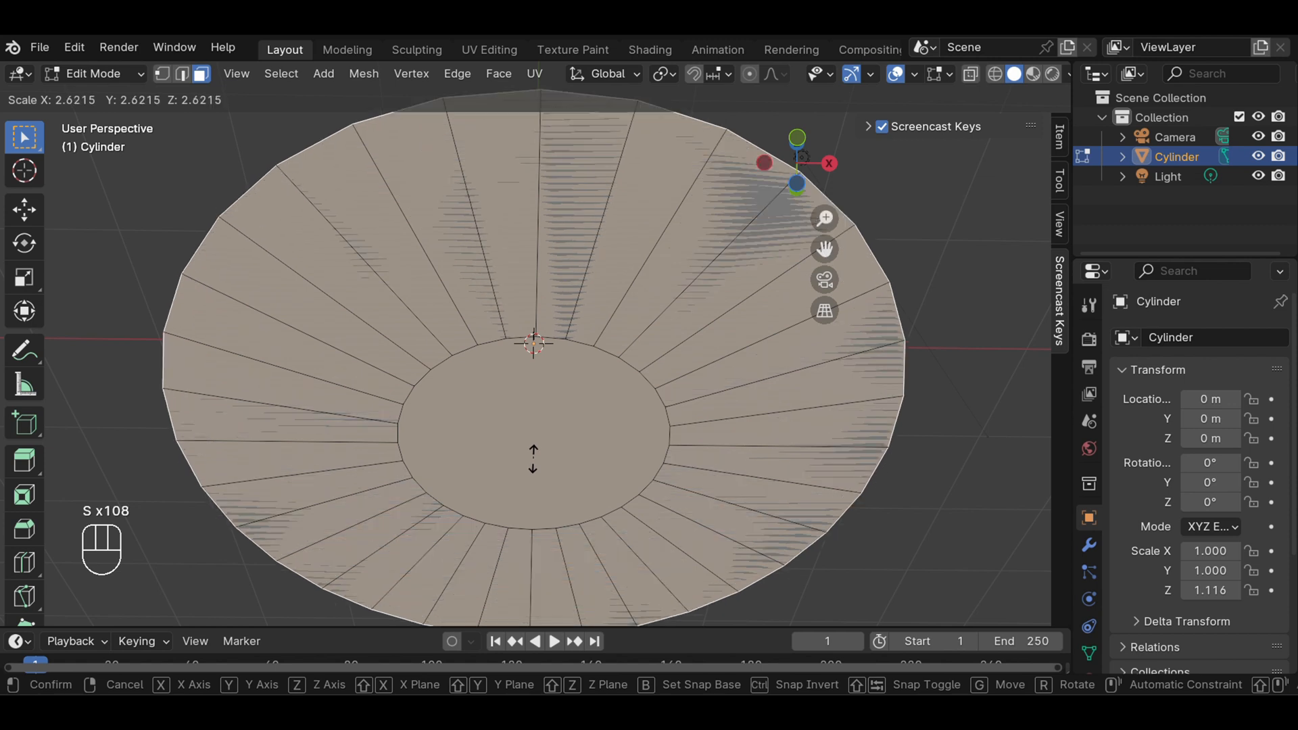
pyautogui.press('Escape')
pyautogui.press('e')
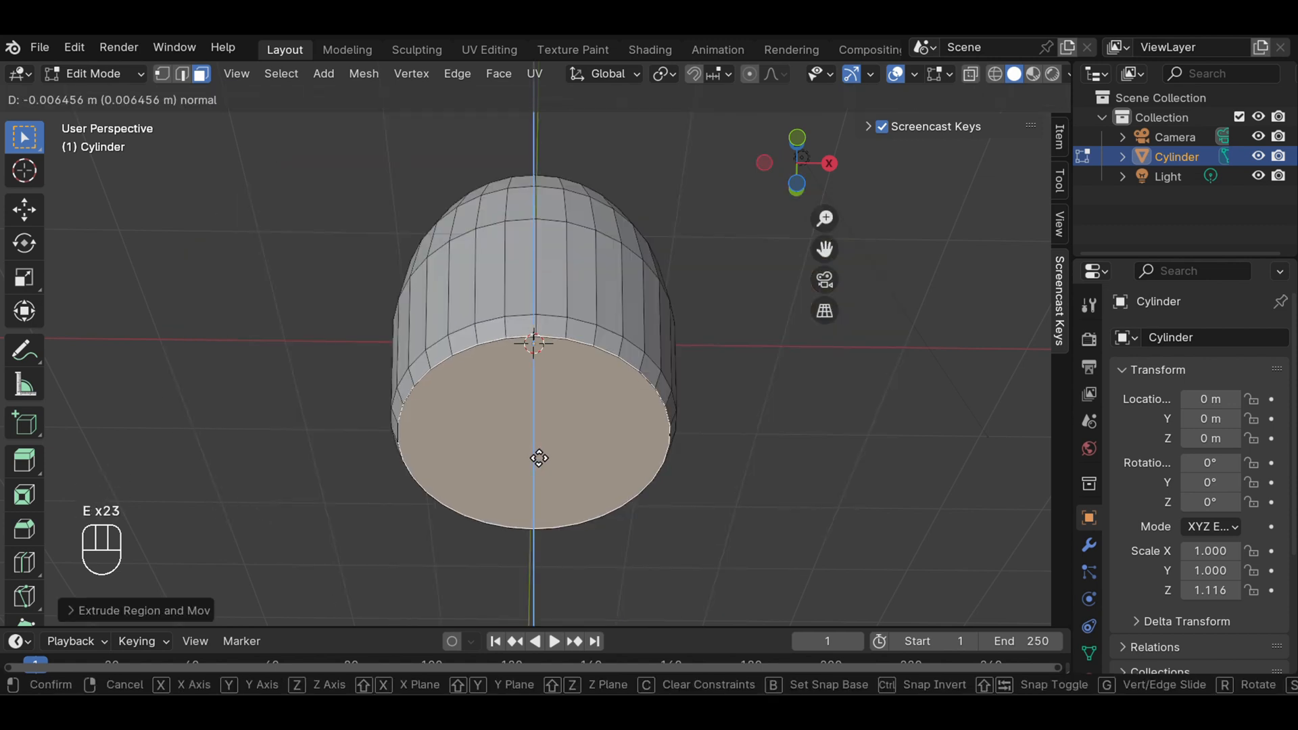
pyautogui.press('s')
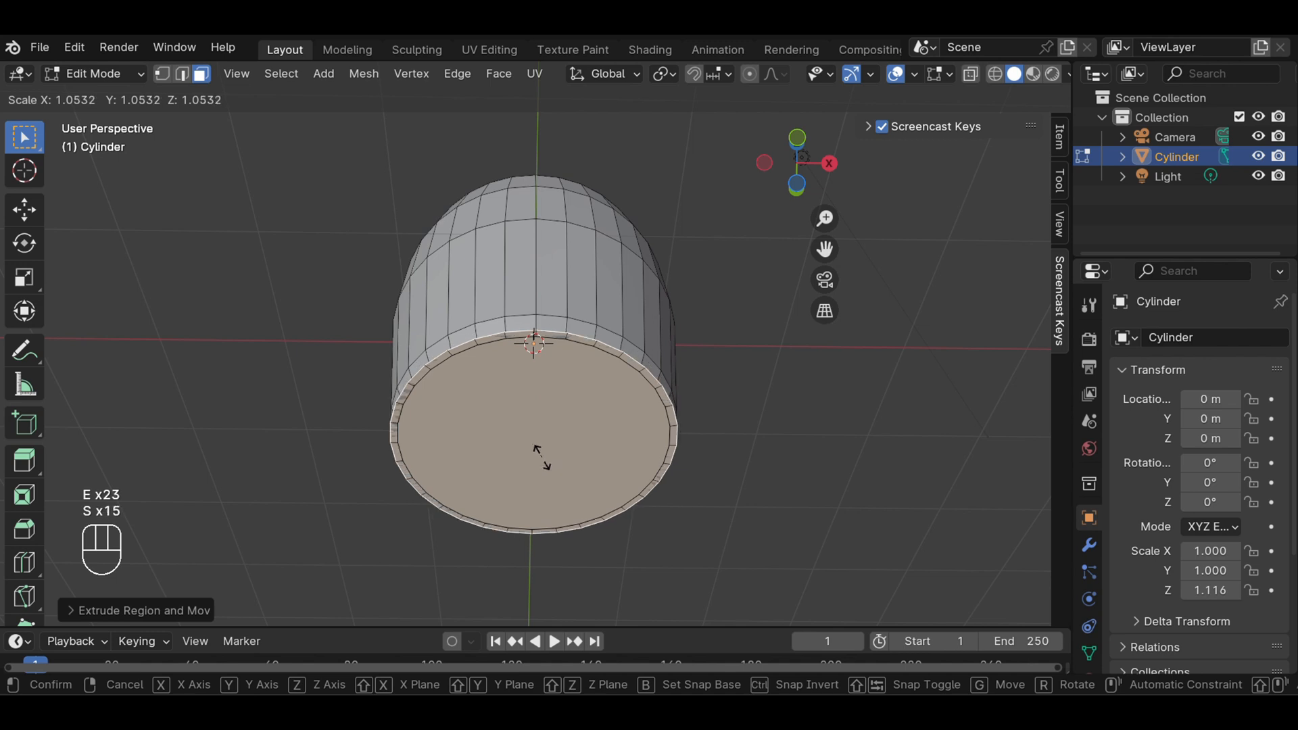
pyautogui.press('Escape')
# Try extruding the bottom face in place and scaling it well inward, and undo it
pyautogui.press('e')
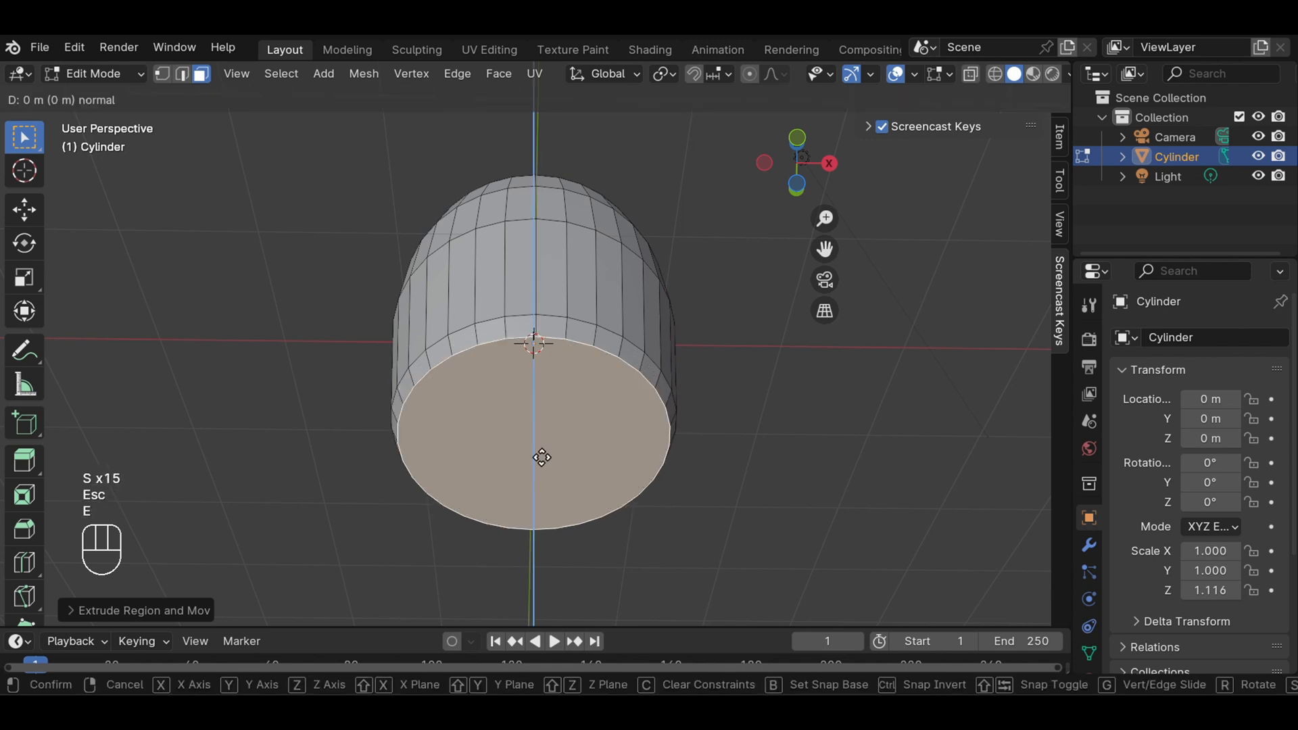
pyautogui.press('s')
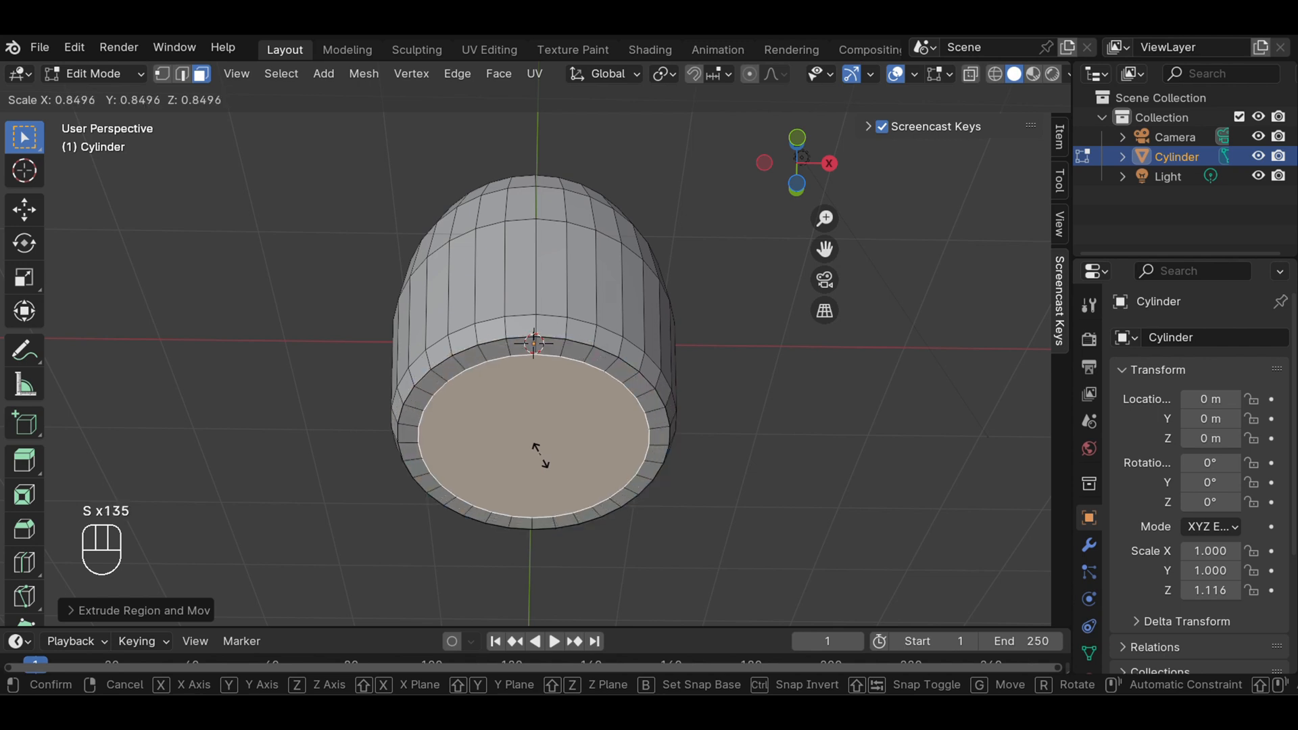
pyautogui.click(541, 452)
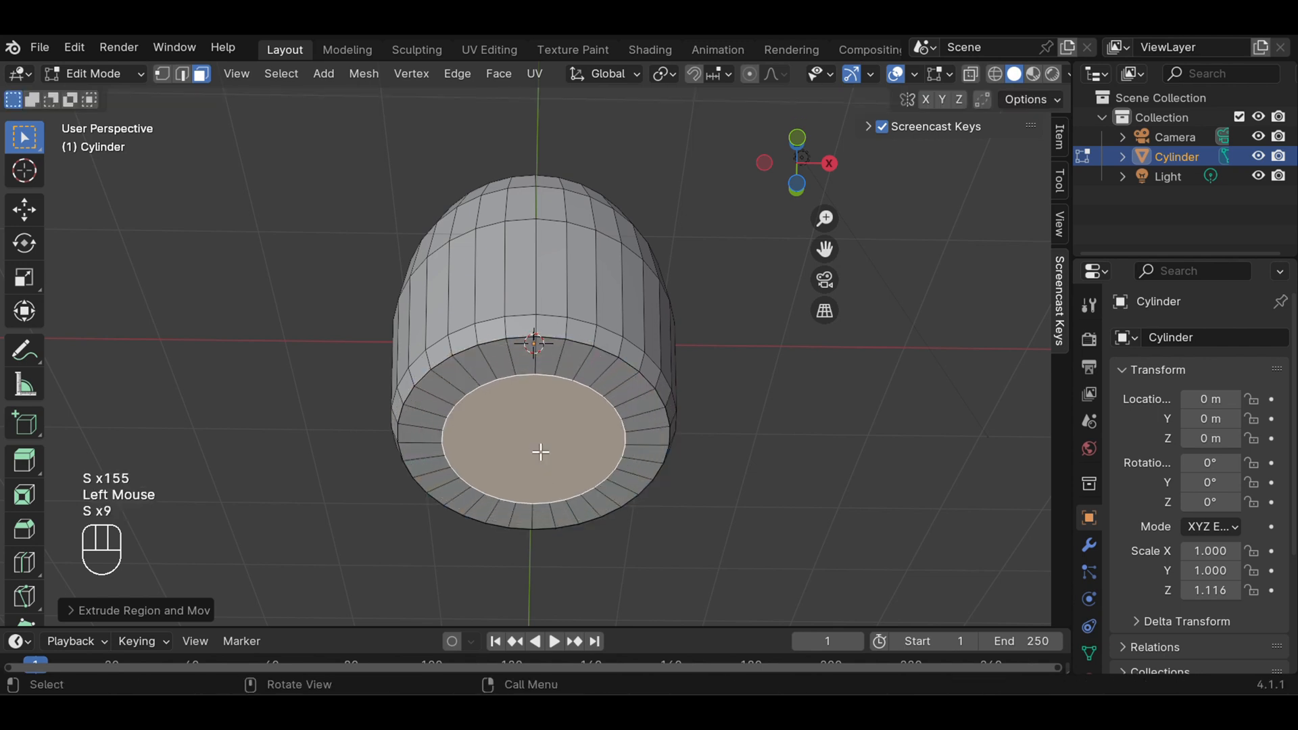
pyautogui.hotkey('ctrl', 'z')
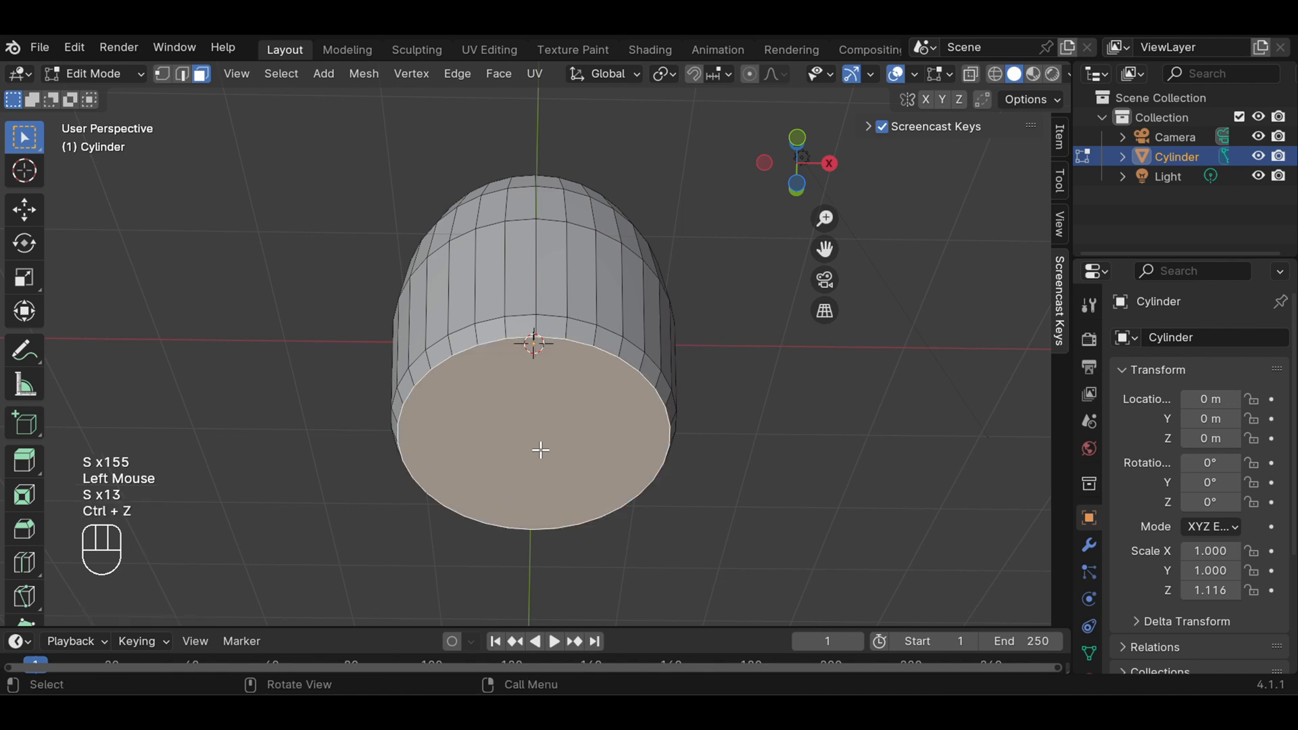
# Extrude the bottom face in place and scale it inward to about 0.90, leaving a narrow rim
pyautogui.press('e')
pyautogui.press('s')
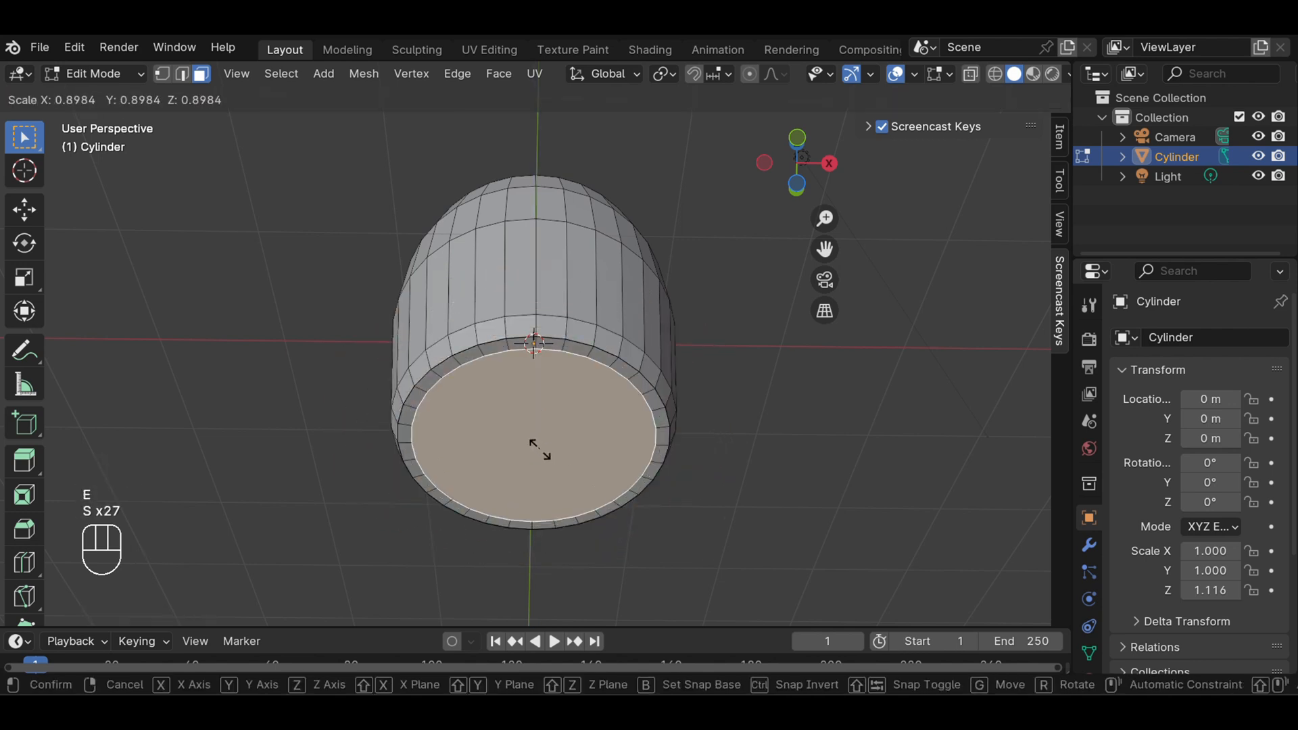
pyautogui.click(540, 448)
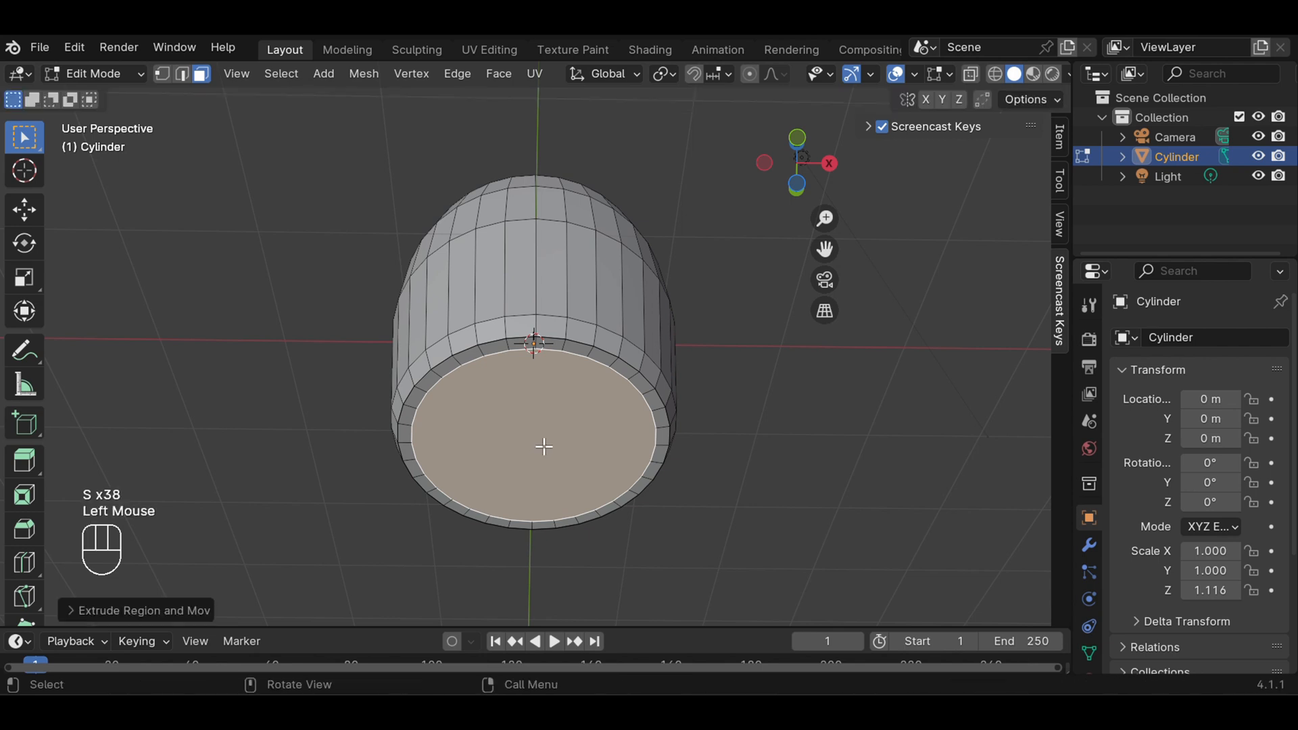
# Extrude the inner bottom face about 0.06 m into the body to recess it slightly, and clear the selection
pyautogui.press('e')
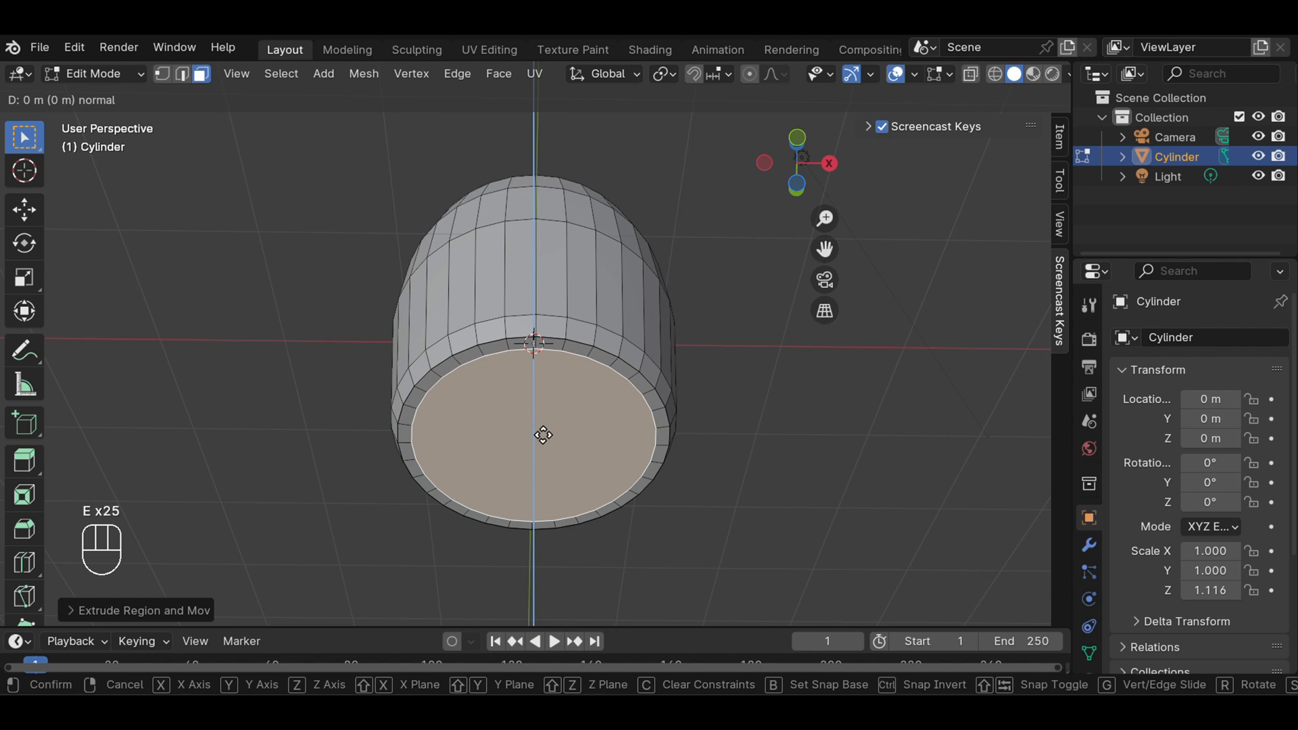
pyautogui.press('e')
pyautogui.press('e')
pyautogui.press('e')
pyautogui.press('e')
pyautogui.press('z')
pyautogui.press('z')
pyautogui.press('z')
pyautogui.press('z')
pyautogui.press('z')
pyautogui.press('z')
pyautogui.press('z')
pyautogui.press('z')
pyautogui.press('z')
pyautogui.press('z')
pyautogui.press('z')
pyautogui.press('z')
pyautogui.press('z')
pyautogui.press('z')
pyautogui.press('z')
pyautogui.press('z')
pyautogui.press('z')
pyautogui.press('z')
pyautogui.press('z')
pyautogui.press('z')
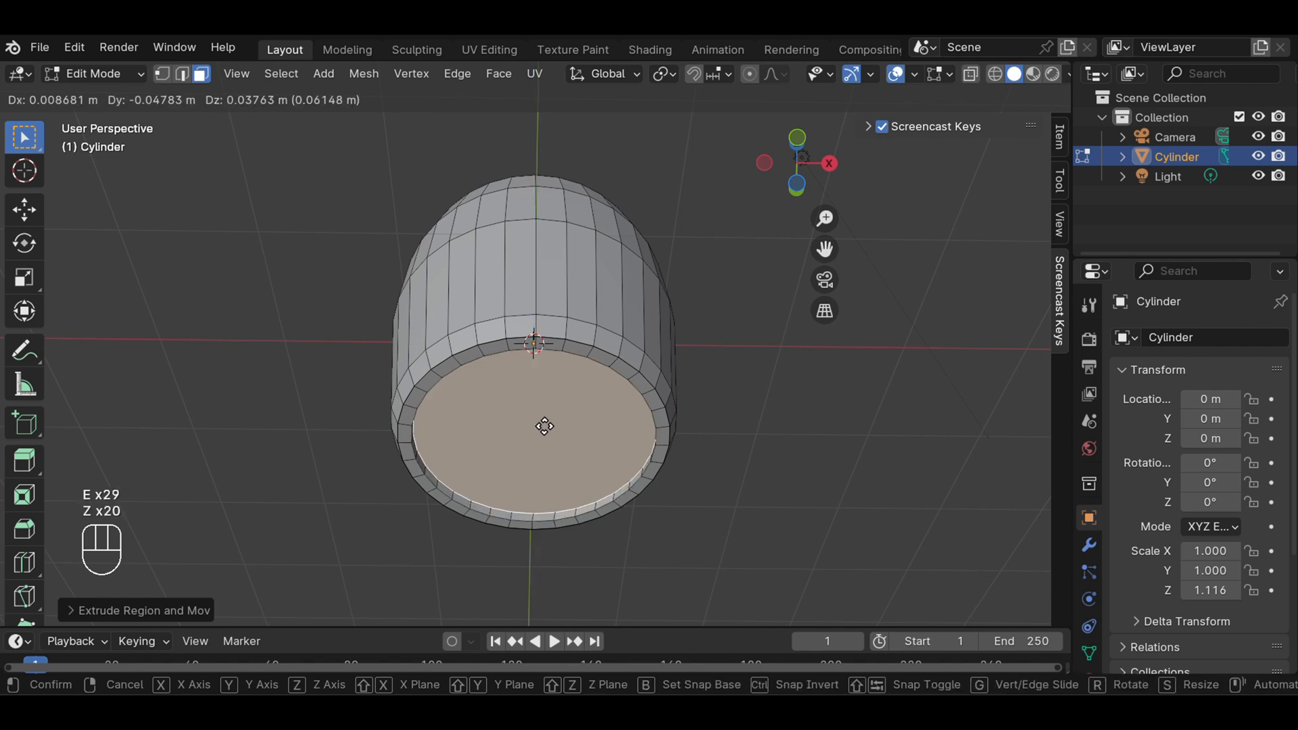
pyautogui.click(544, 426)
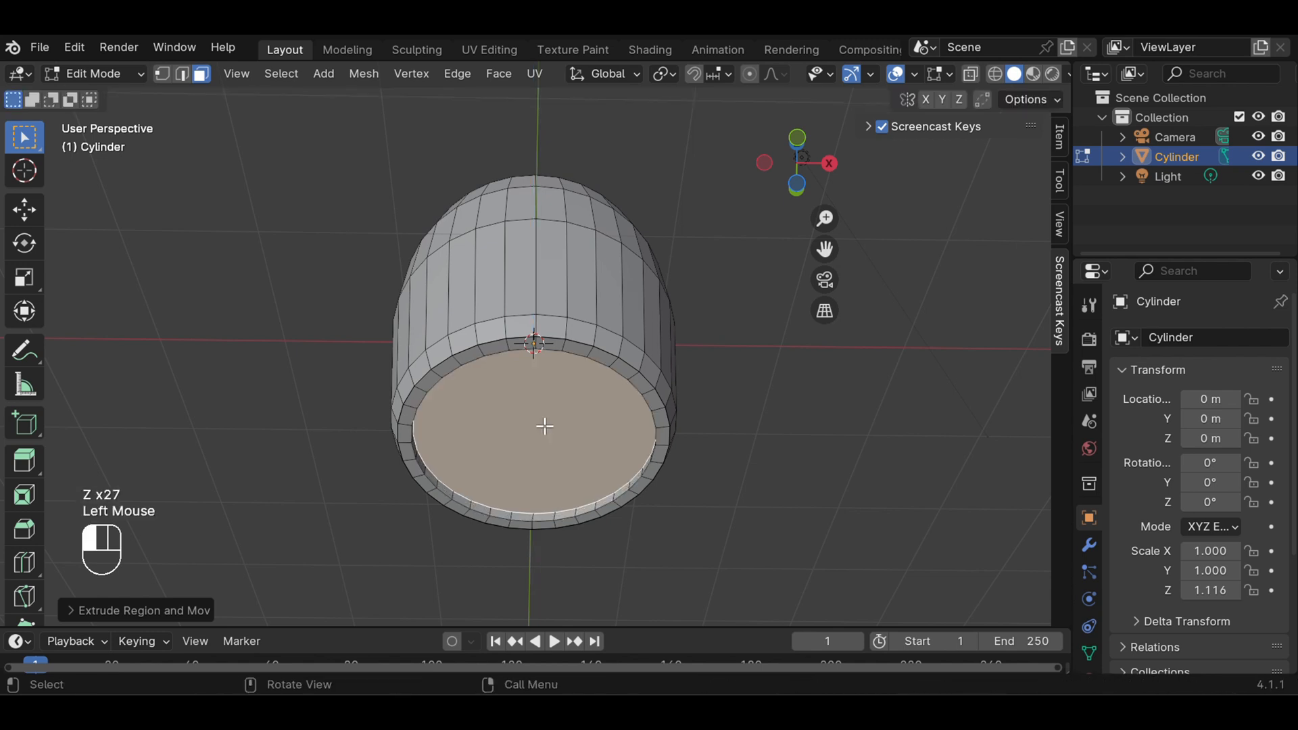
pyautogui.click(723, 425)
# Select the body's top face, extrude it in place and scale it inward to about 0.90 to form a rim
pyautogui.moveTo(728, 275); pyautogui.dragTo(738, 536, button='middle')
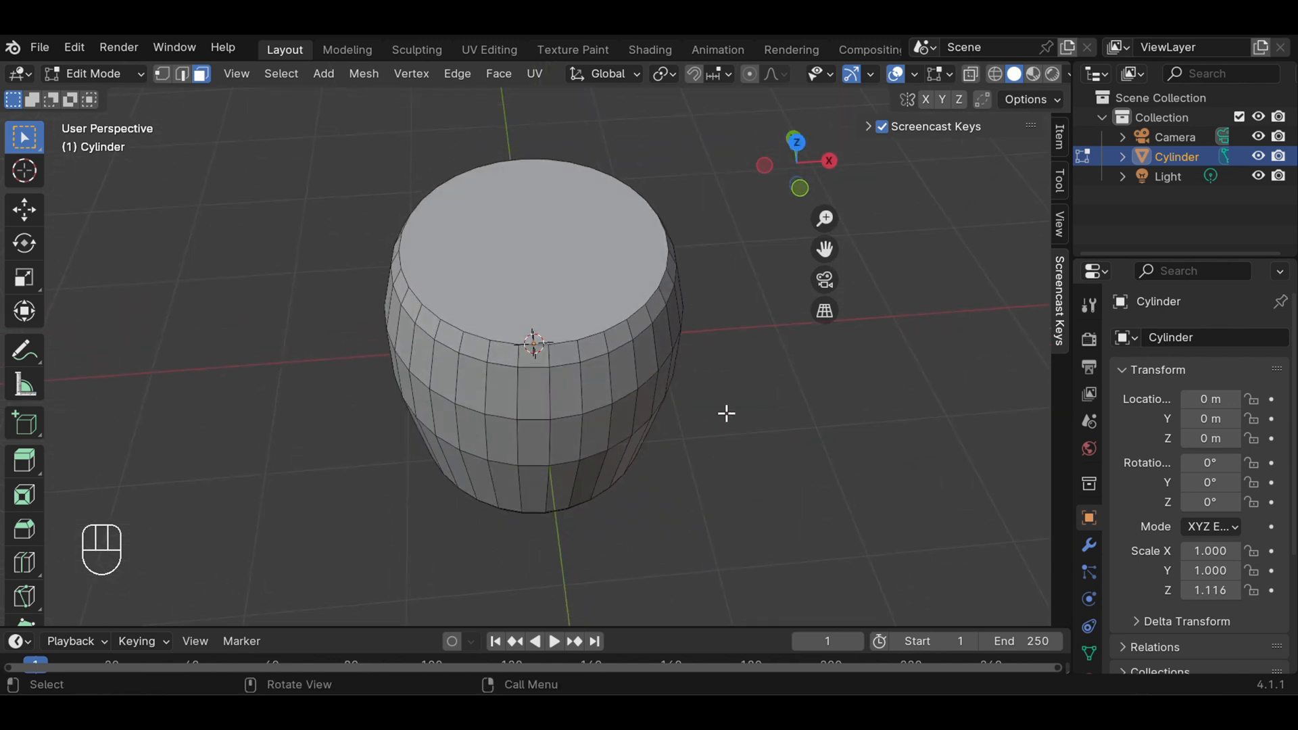
pyautogui.click(560, 225)
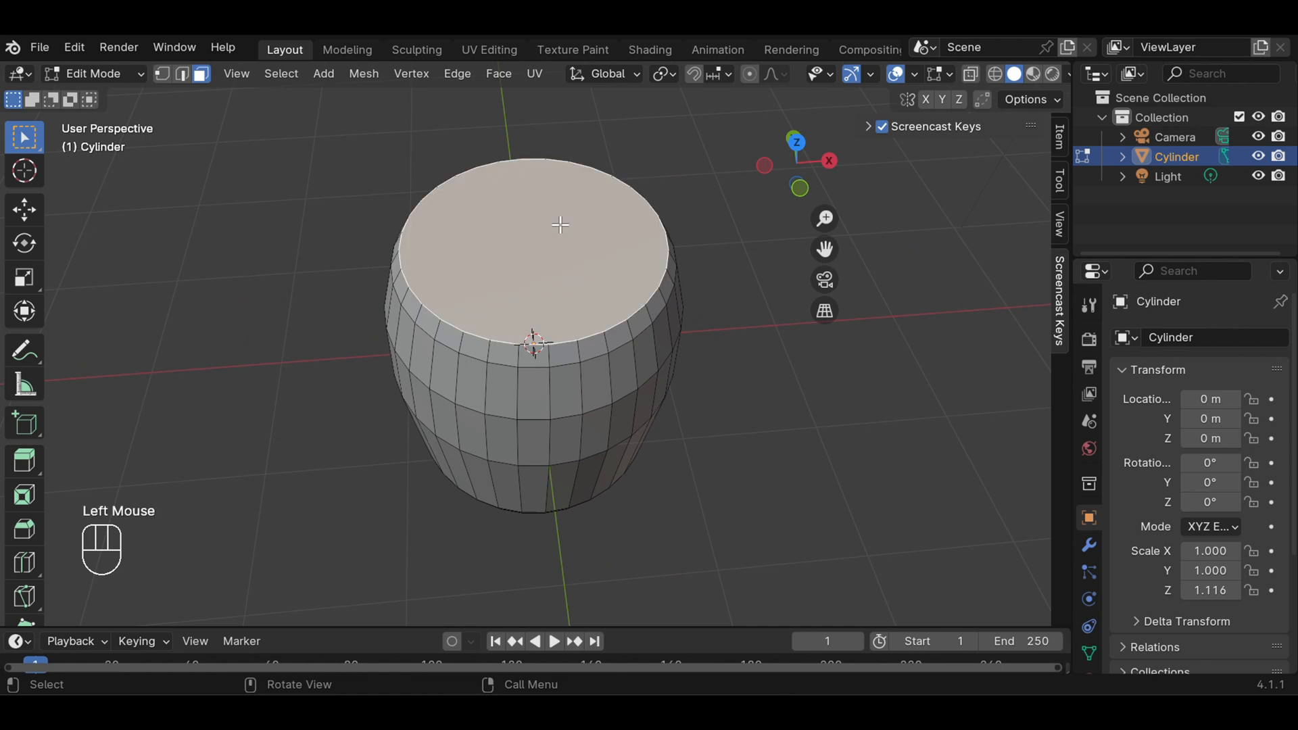
pyautogui.press('e')
pyautogui.press('s')
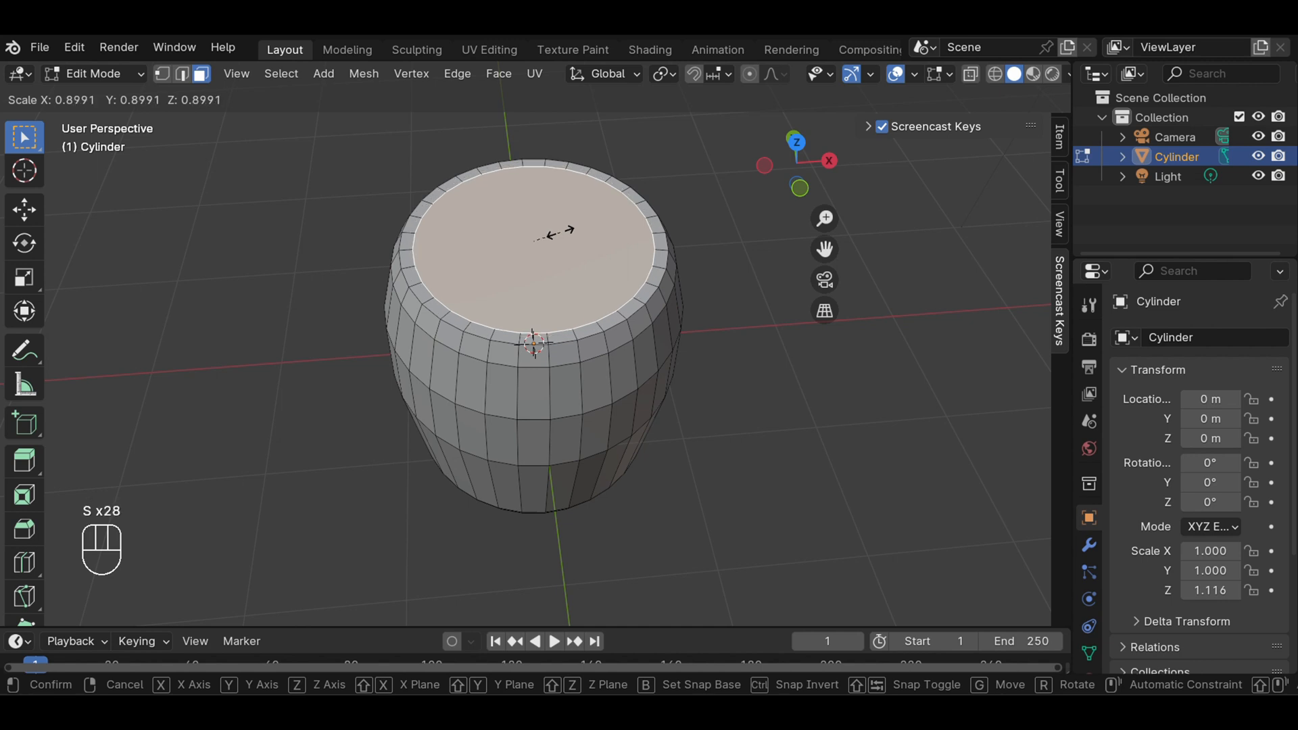
pyautogui.click(559, 232)
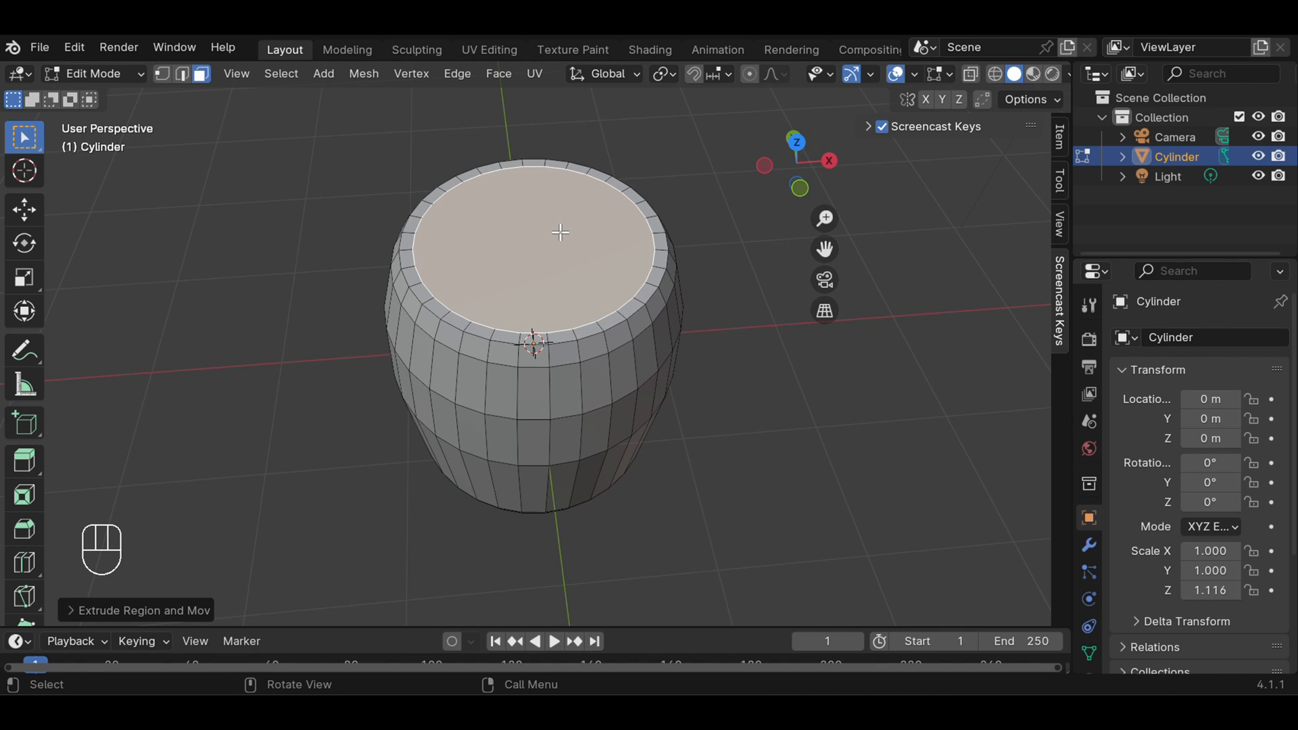
# In wireframe front view, extrude the inner top face down about 0.53 m along Z and scale it outward to about 1.21
pyautogui.press('KP_1')
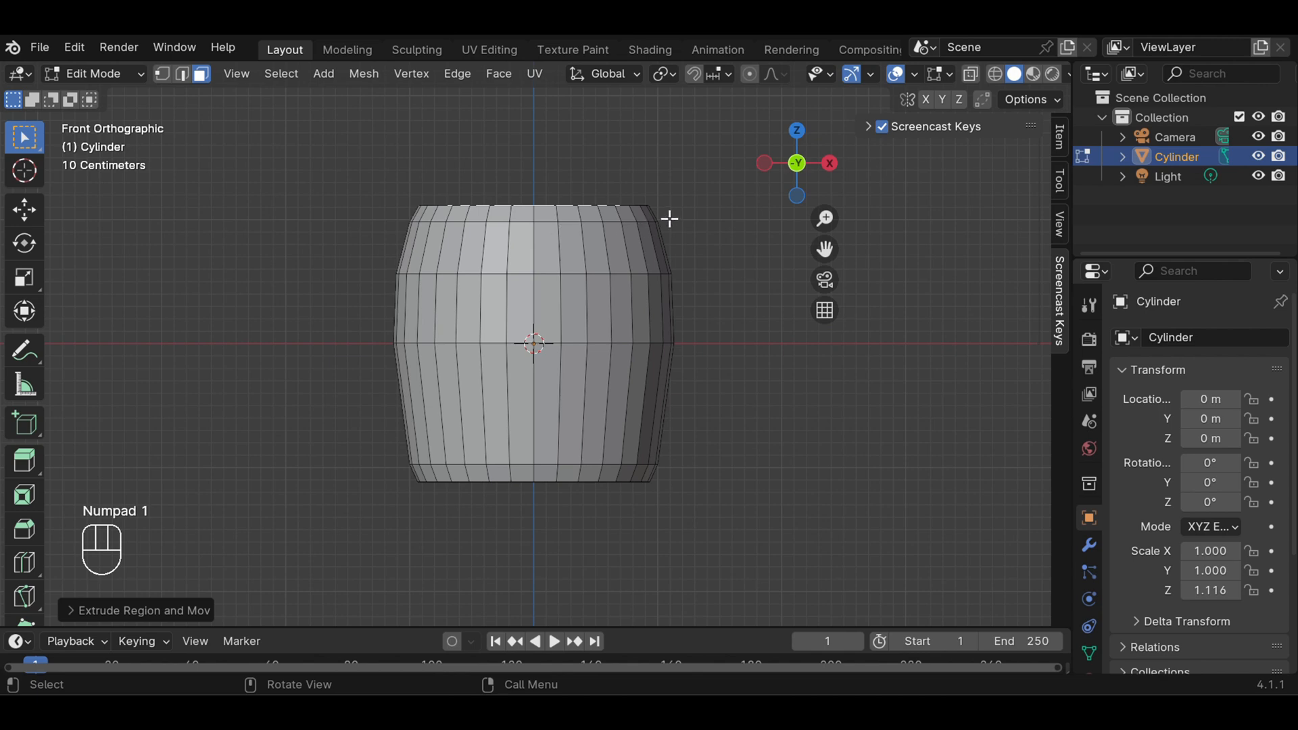
pyautogui.scroll(2, 669, 218)
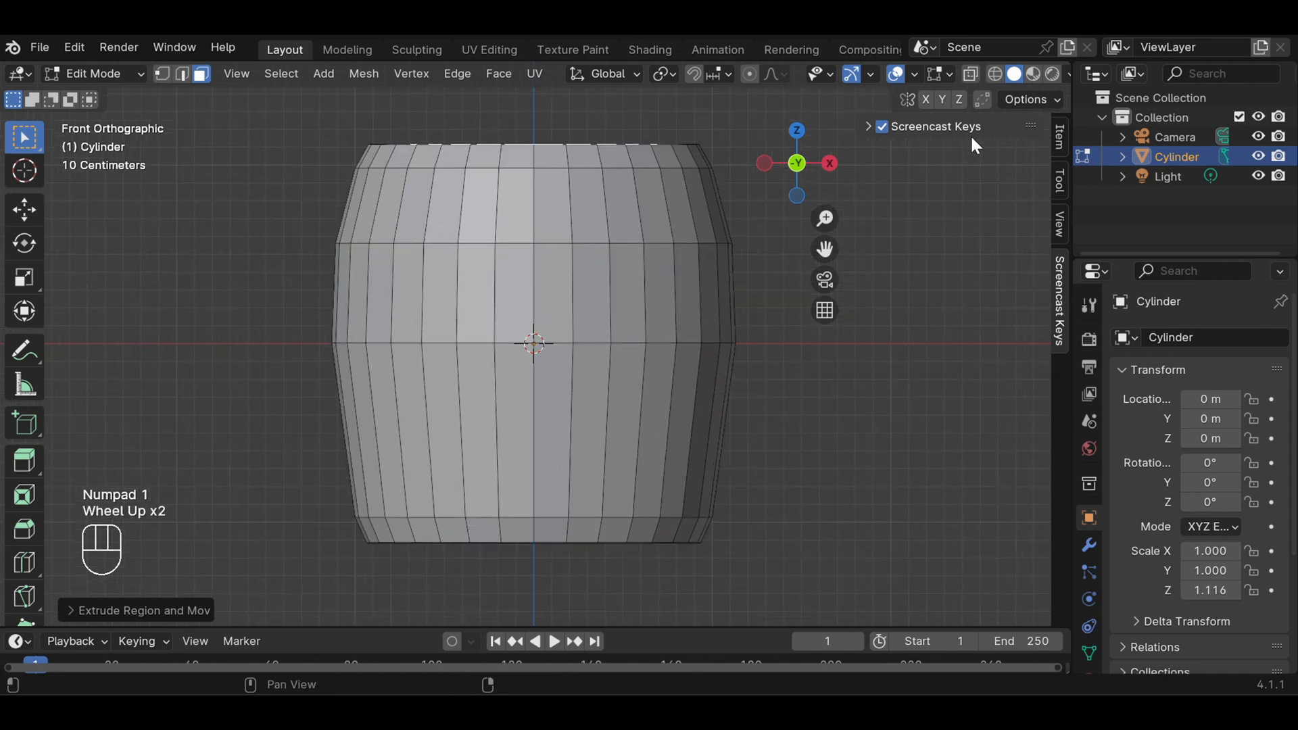
pyautogui.click(995, 74)
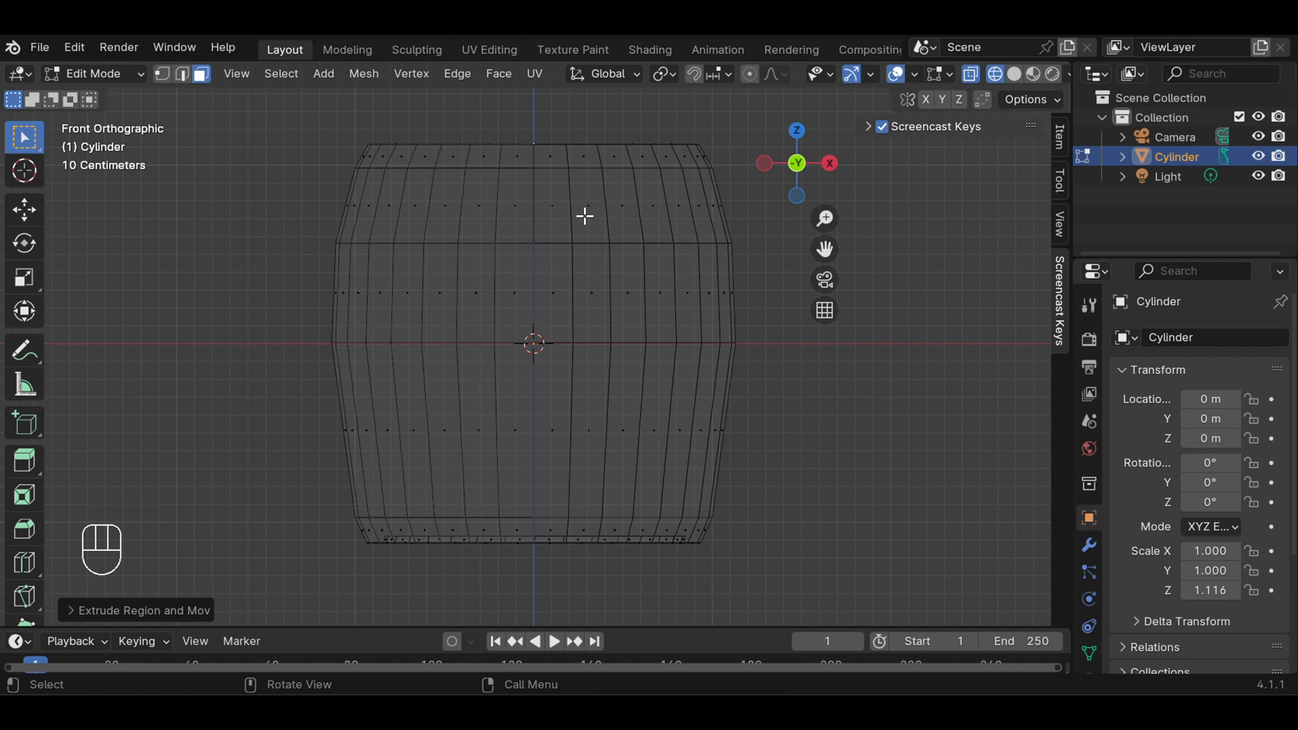
pyautogui.press('e')
pyautogui.press('e')
pyautogui.press('e')
pyautogui.press('e')
pyautogui.press('e')
pyautogui.press('e')
pyautogui.press('e')
pyautogui.press('e')
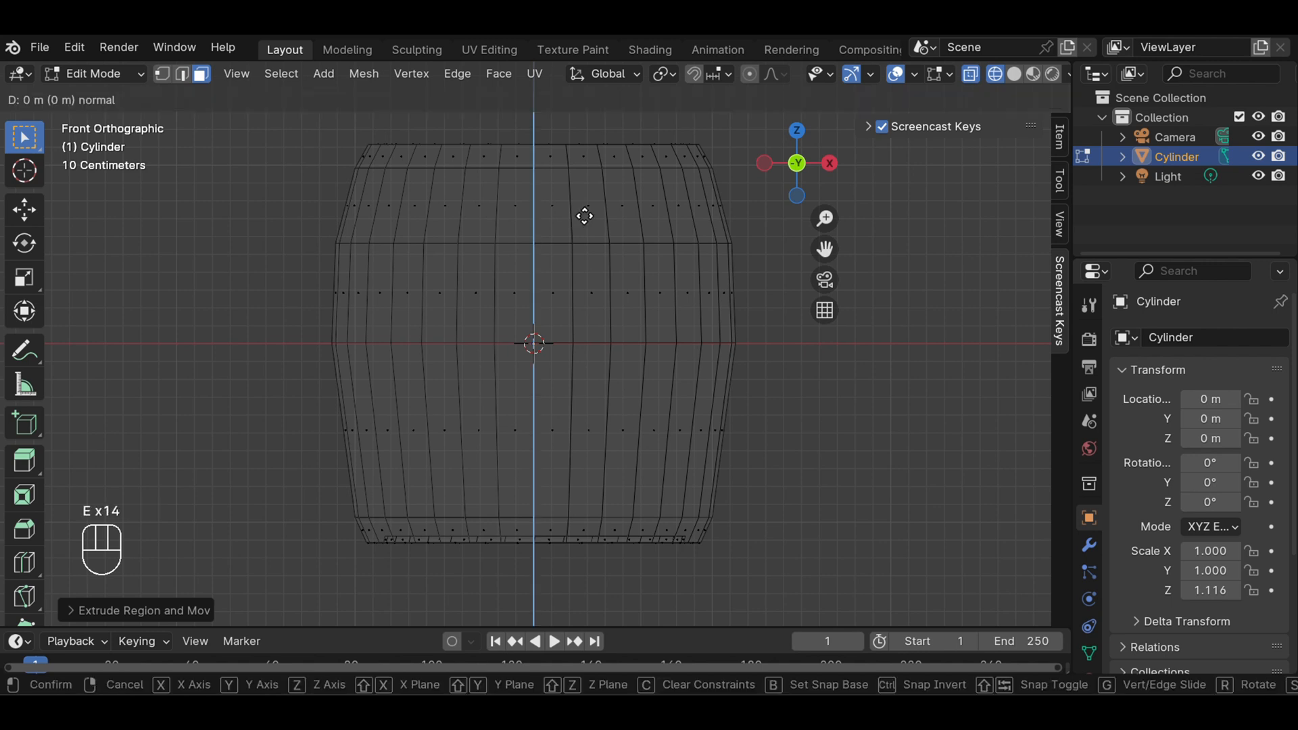
pyautogui.press('e')
pyautogui.press('e')
pyautogui.press('e')
pyautogui.press('e')
pyautogui.press('e')
pyautogui.press('e')
pyautogui.press('e')
pyautogui.press('e')
pyautogui.press('e')
pyautogui.press('e')
pyautogui.press('z')
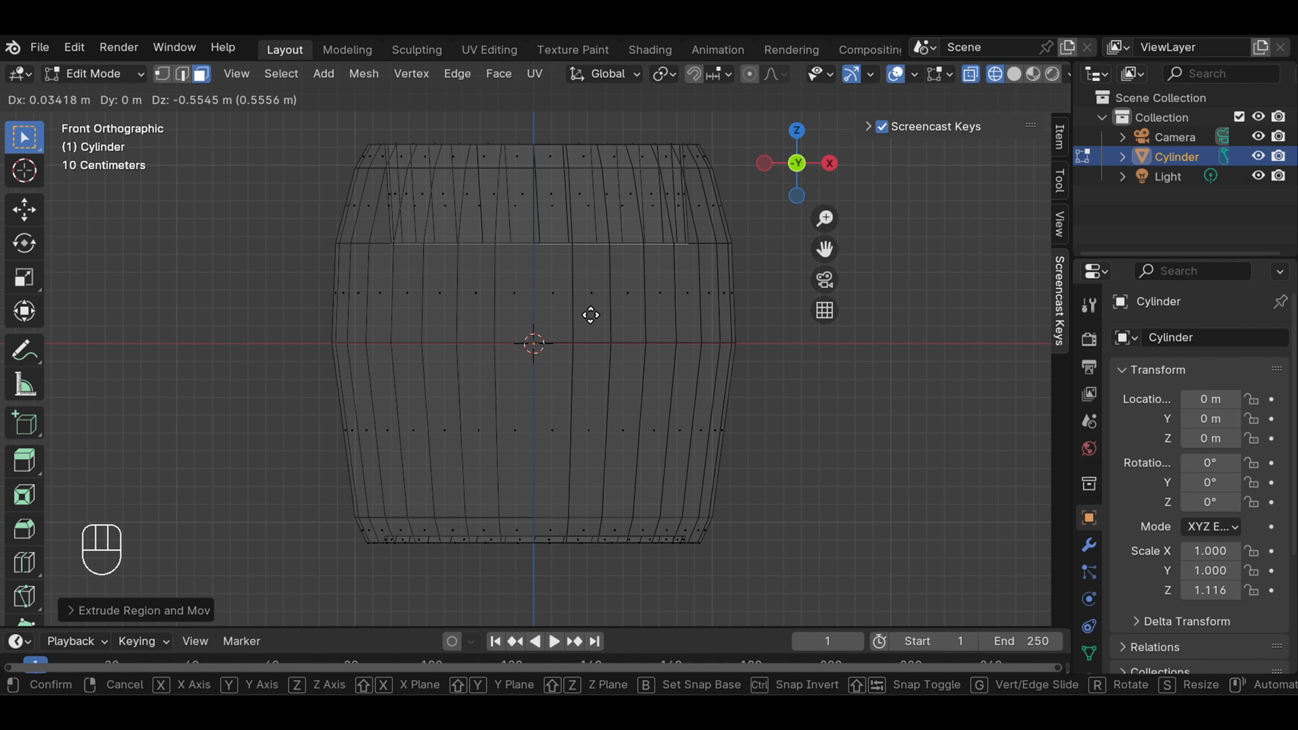
pyautogui.press('z')
pyautogui.press('z')
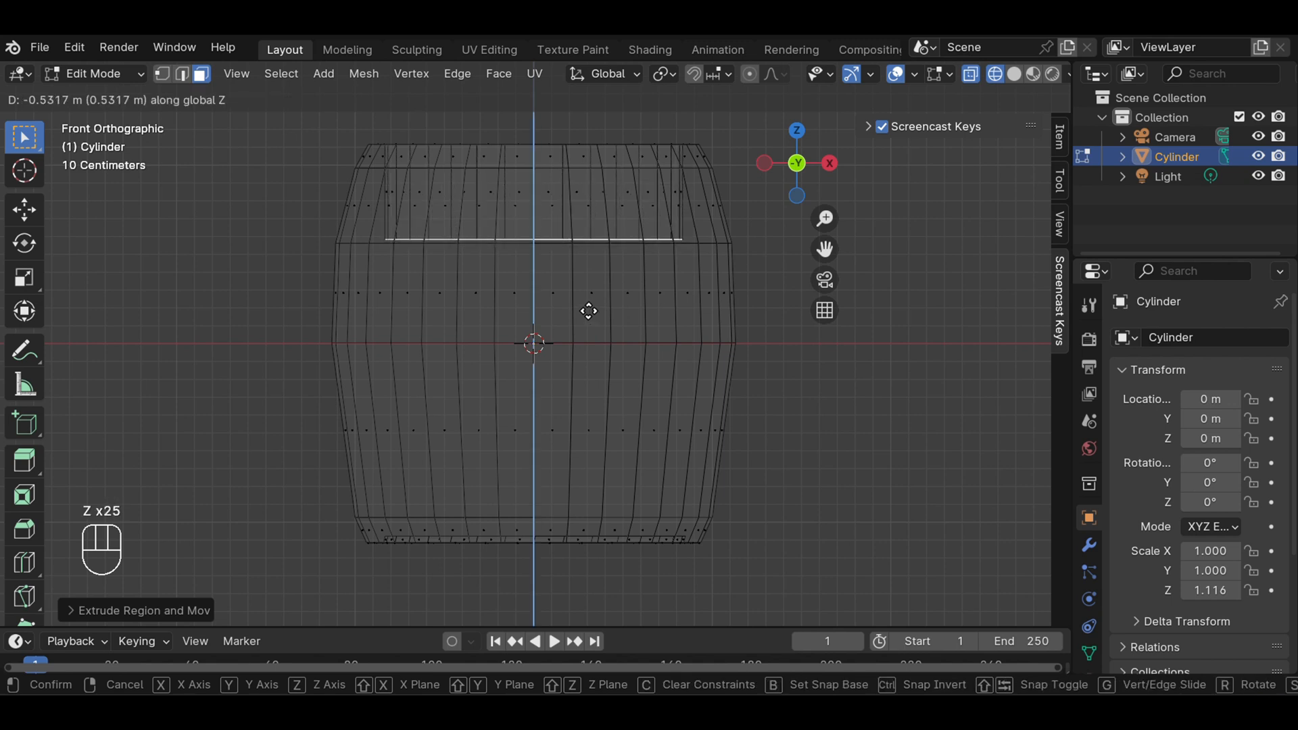
pyautogui.click(588, 311)
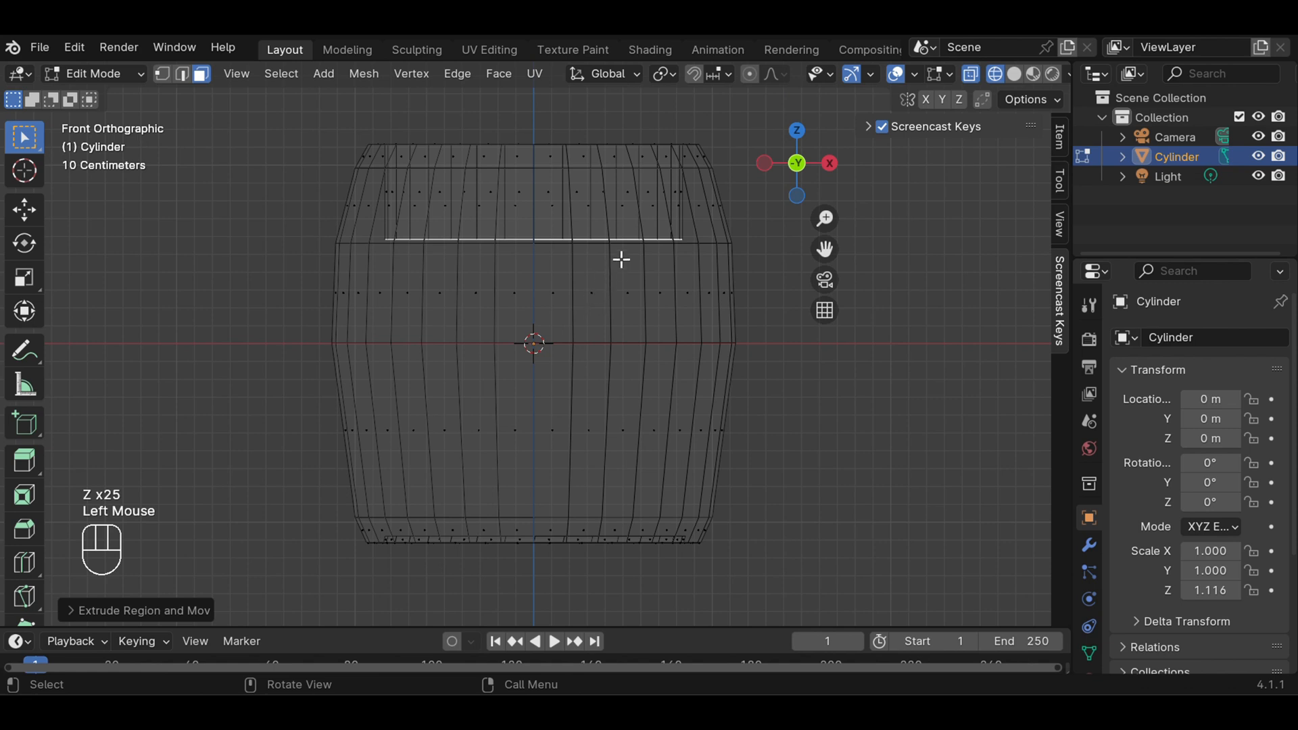
pyautogui.press('s')
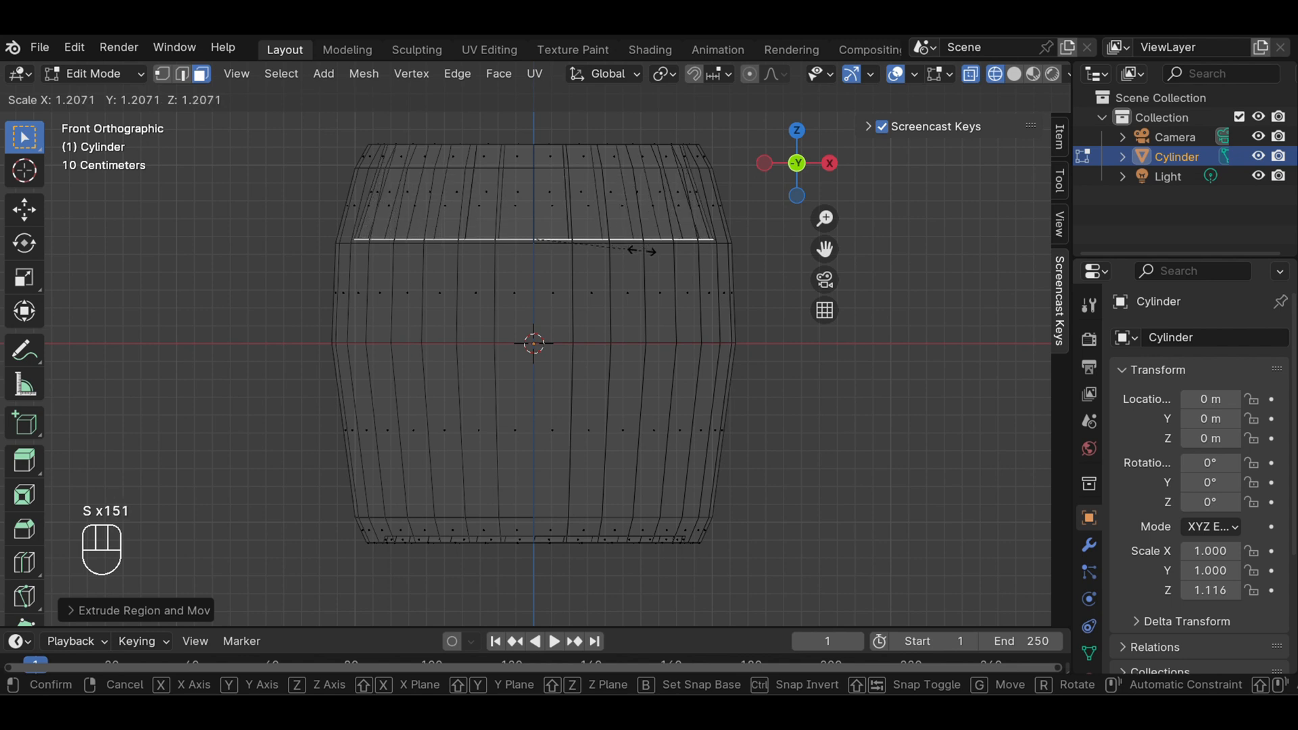
pyautogui.click(641, 252)
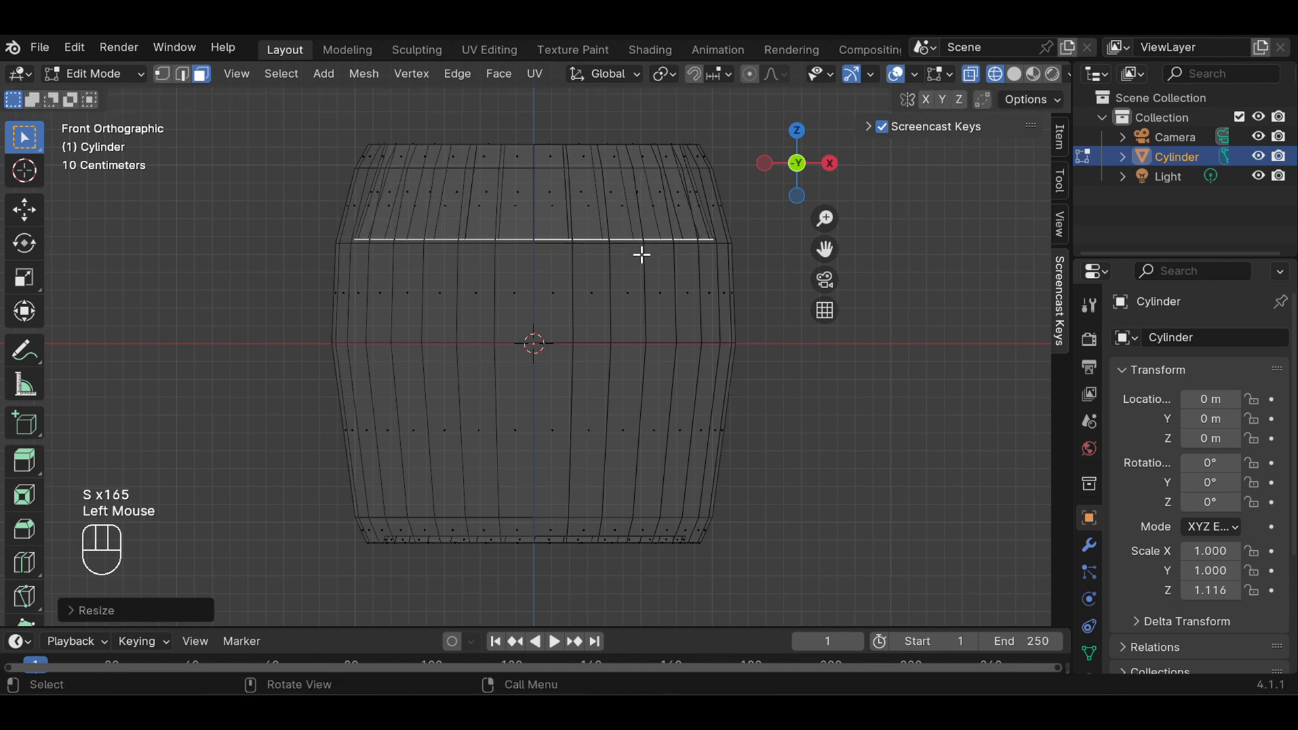
# Extrude the inner face down about 0.55 m to the barrel's middle loop and scale it outward to about 1.03
pyautogui.press('e')
pyautogui.press('e')
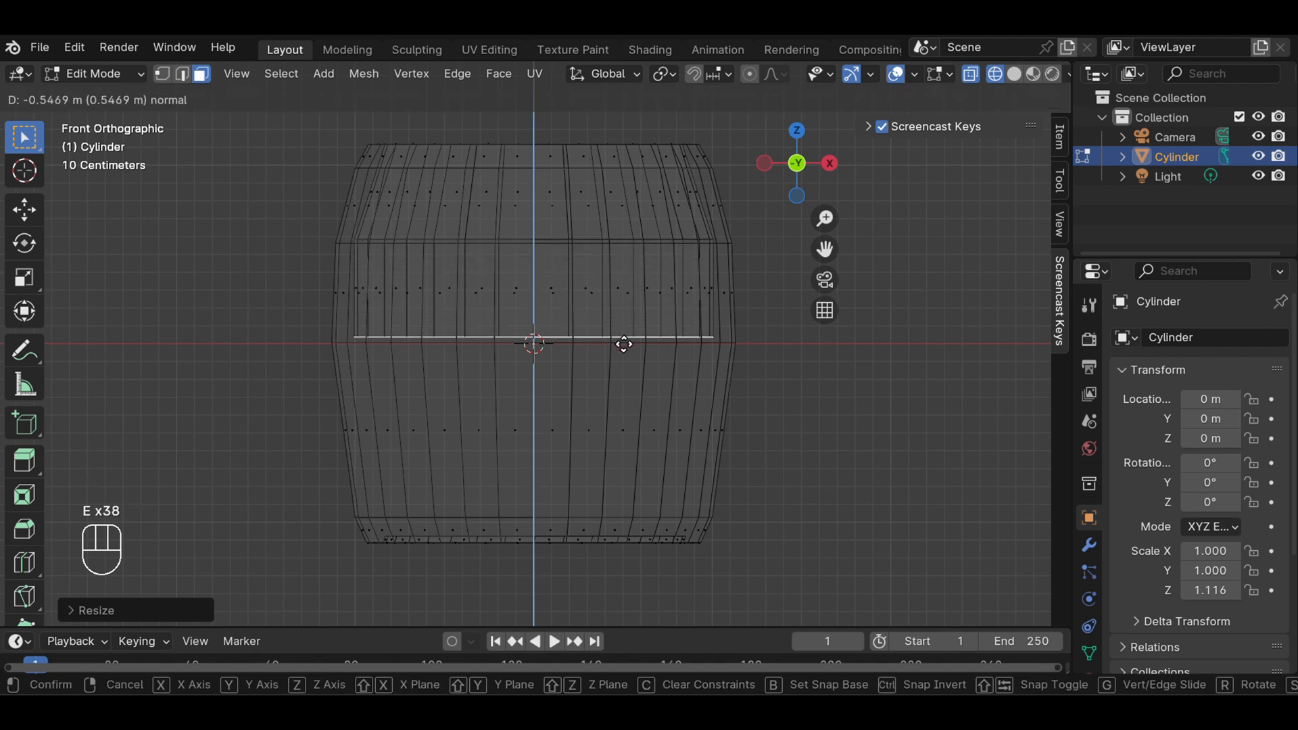
pyautogui.click(623, 346)
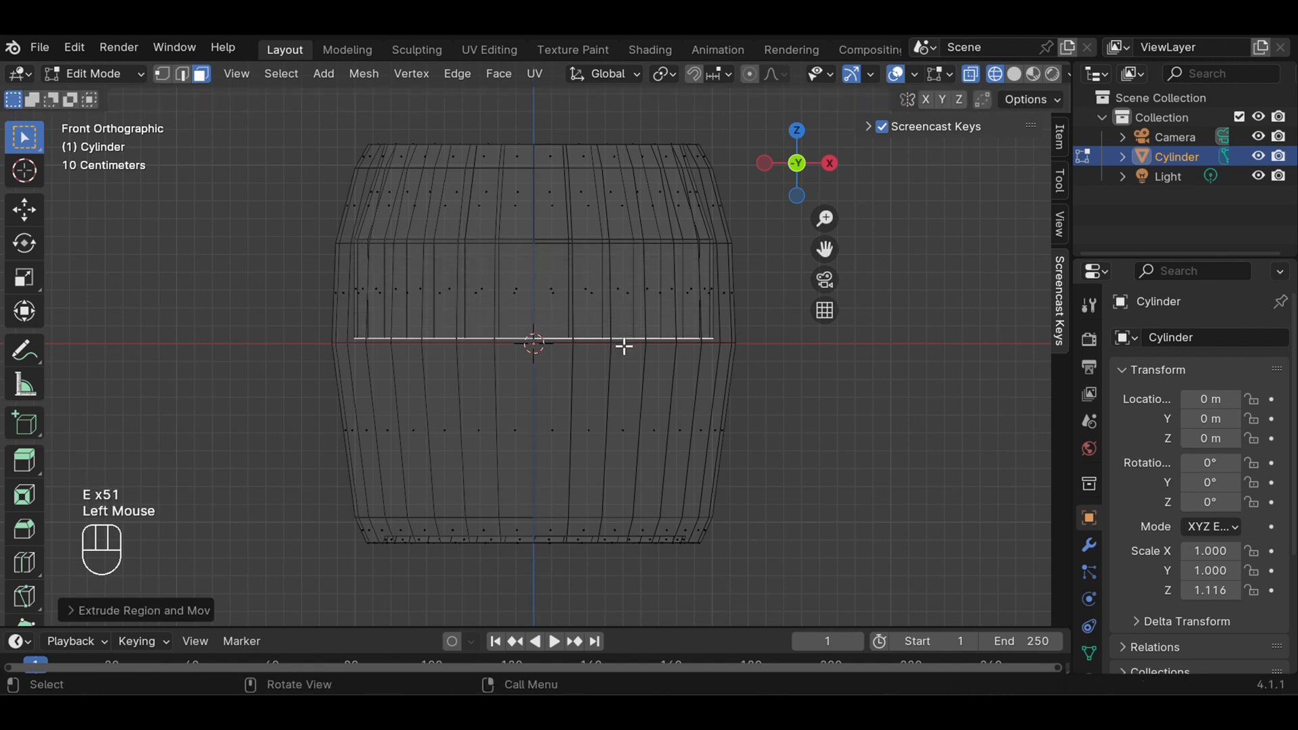
pyautogui.press('s')
pyautogui.press('s')
pyautogui.press('s')
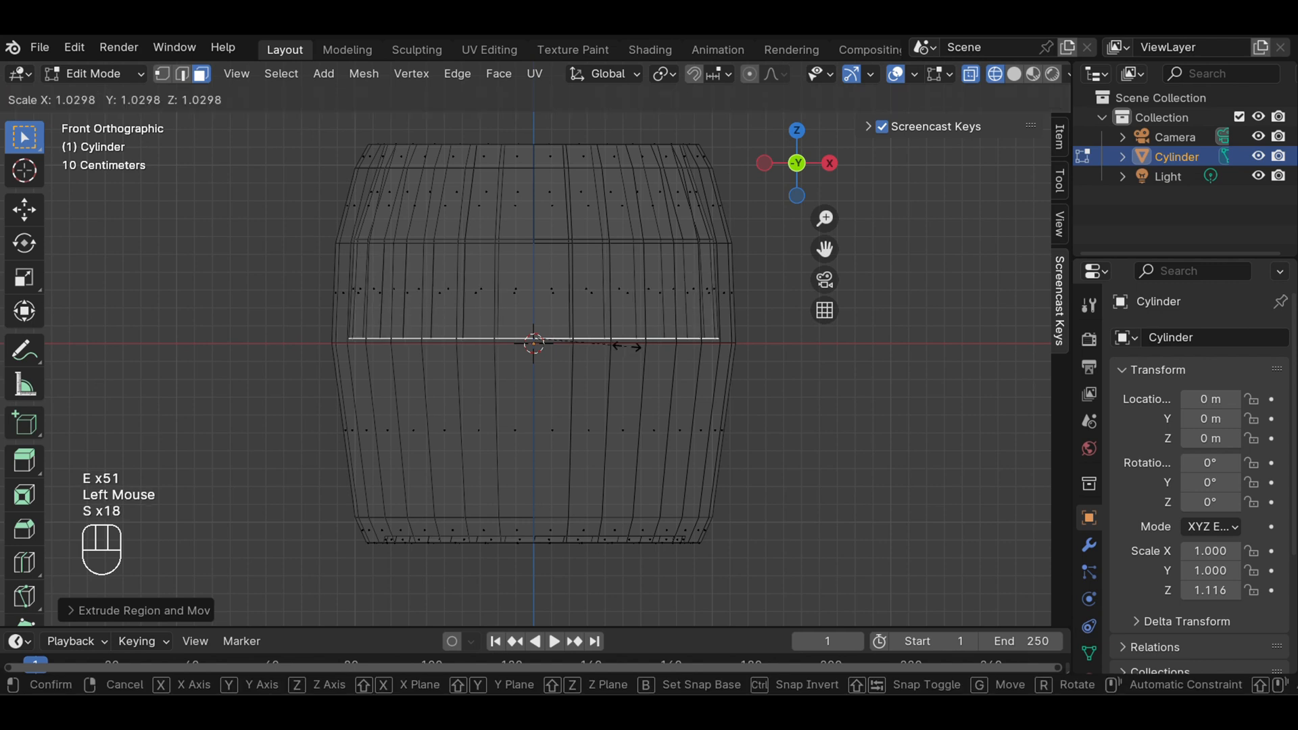
pyautogui.click(626, 346)
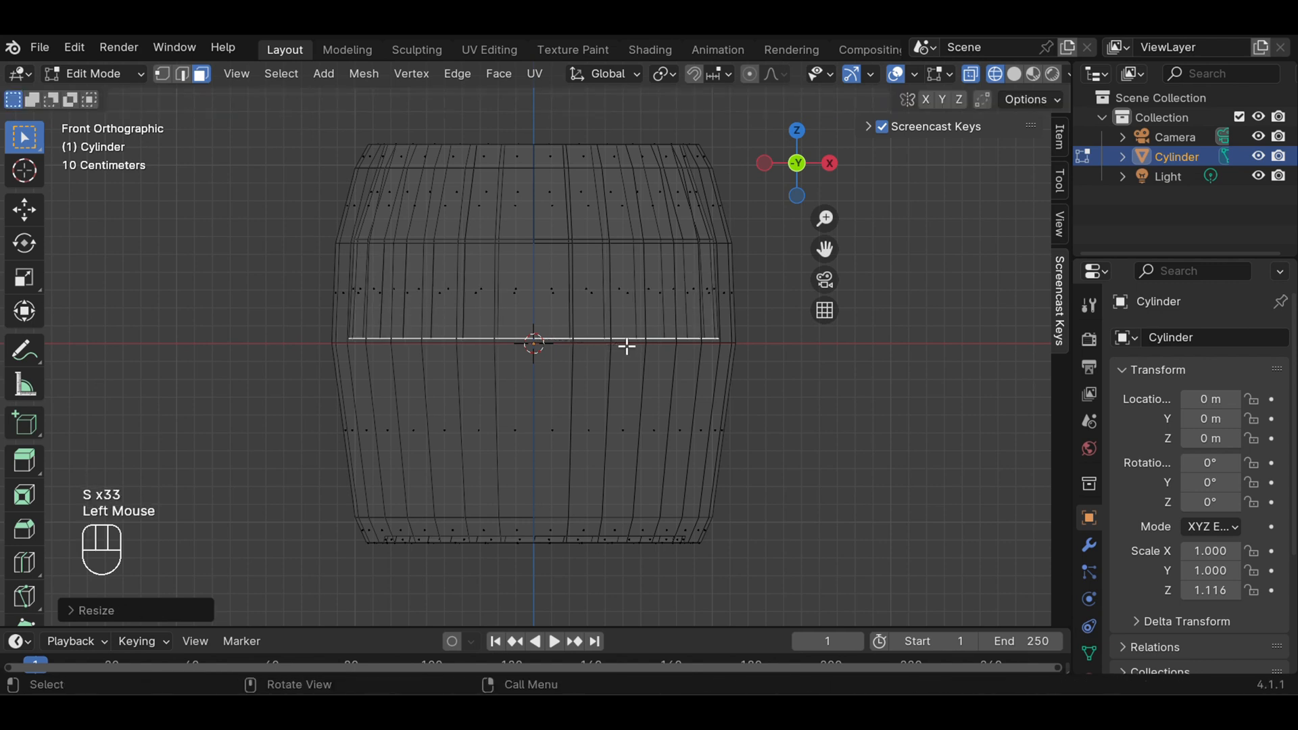
# Extrude the inner face down to about halfway between the middle and lowest loops and scale it inward to about 0.94
pyautogui.press('e')
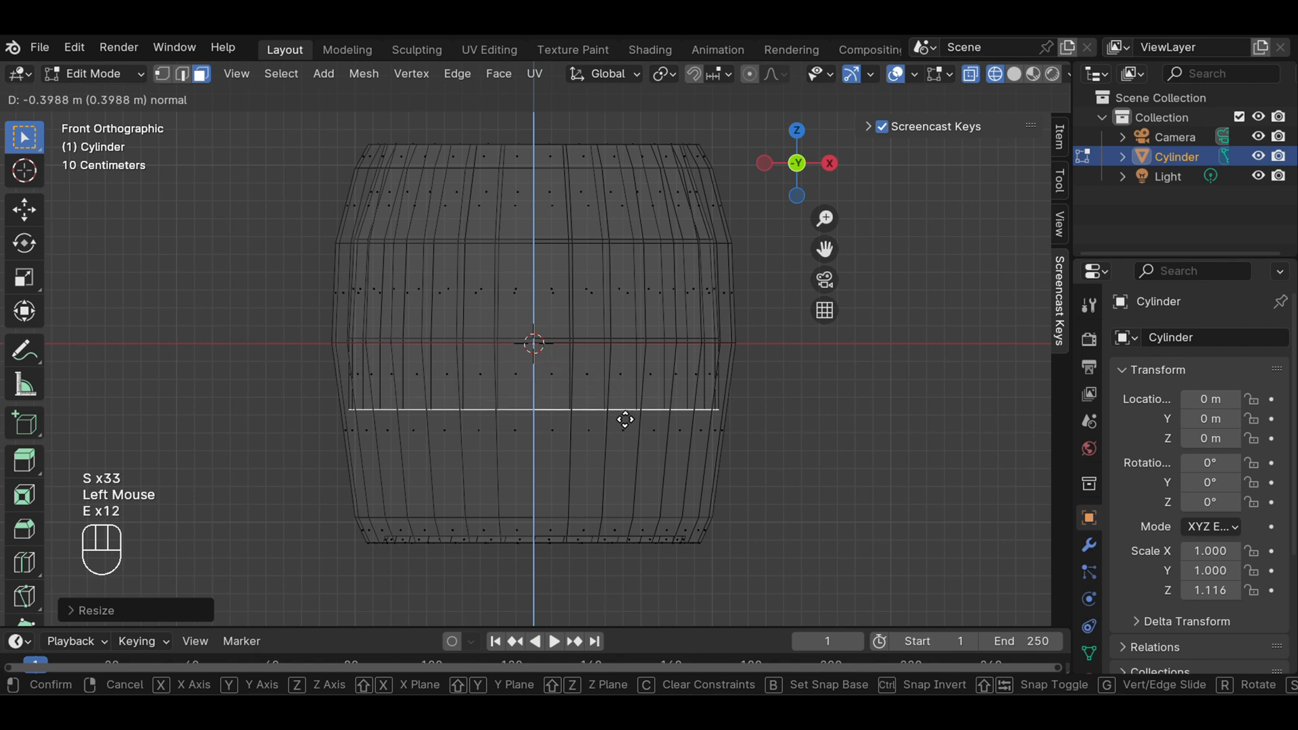
pyautogui.click(620, 438)
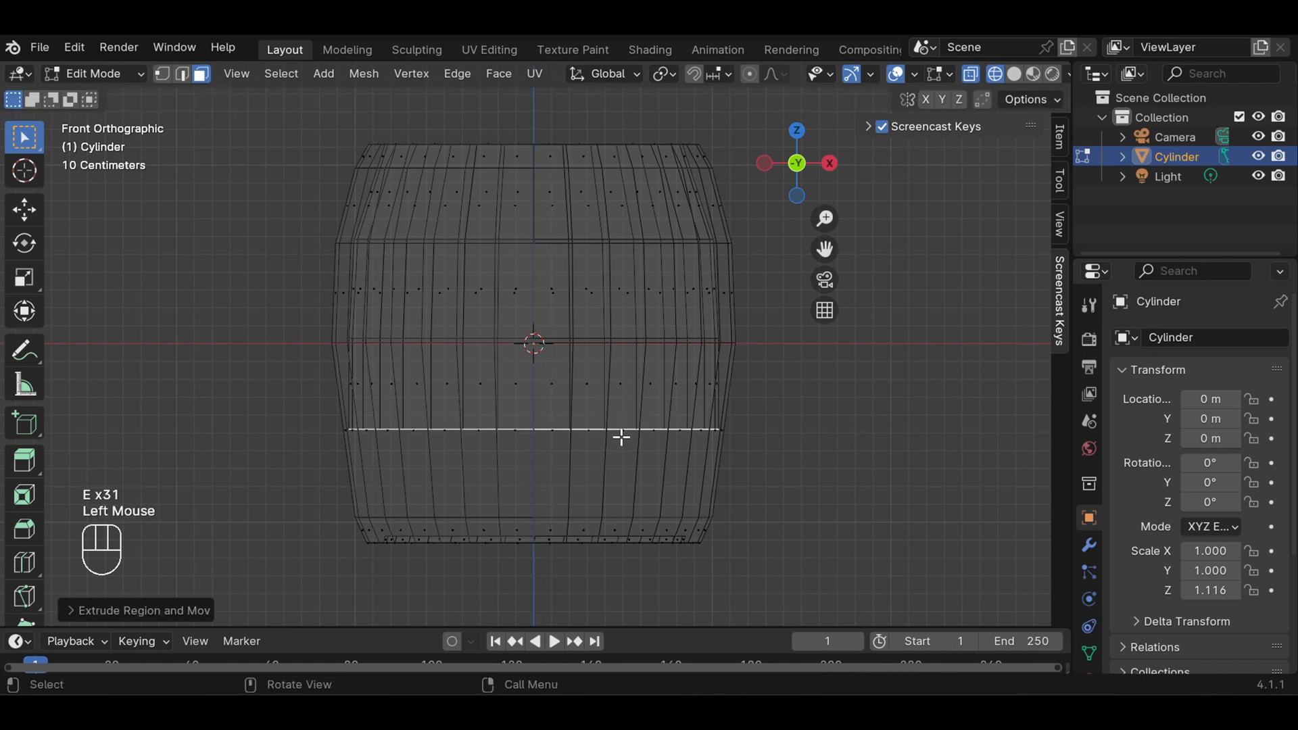
pyautogui.press('s')
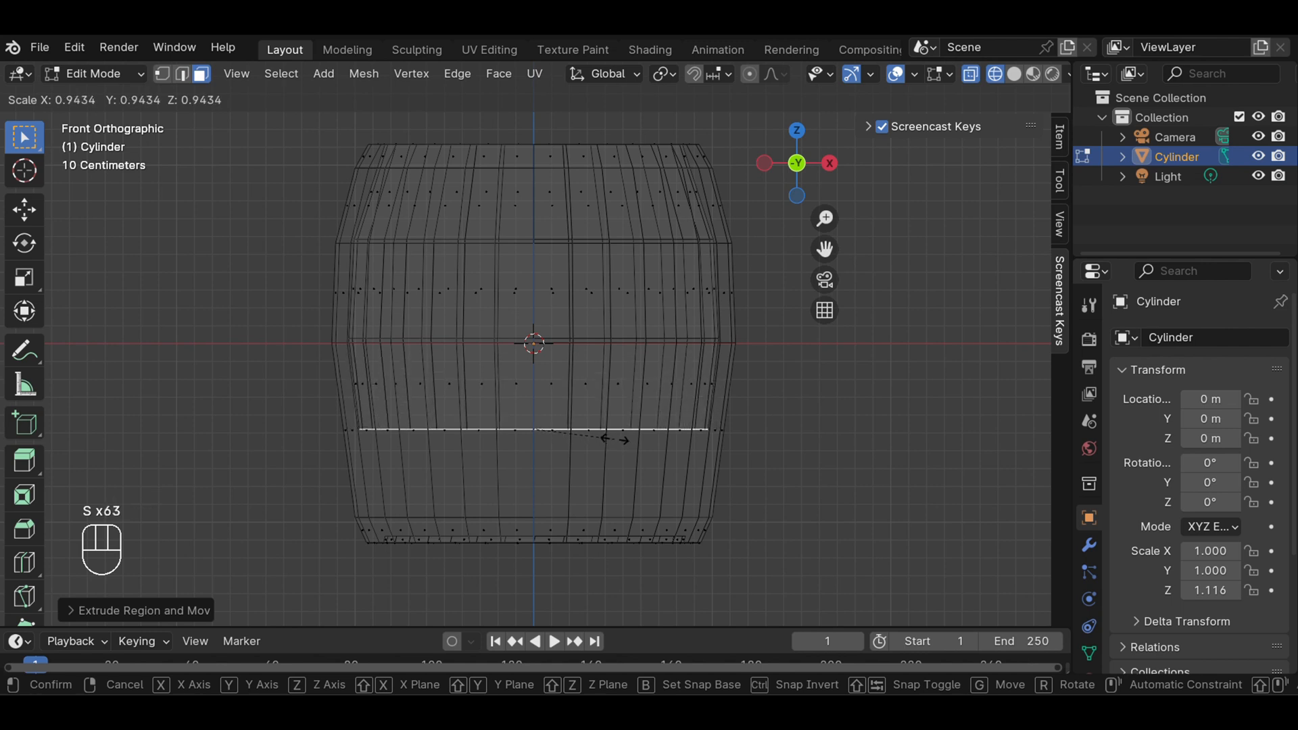
pyautogui.click(615, 439)
# Extrude the inner face down about 0.49 m to the lowest loop and scale it inward to about 0.91
pyautogui.press('e')
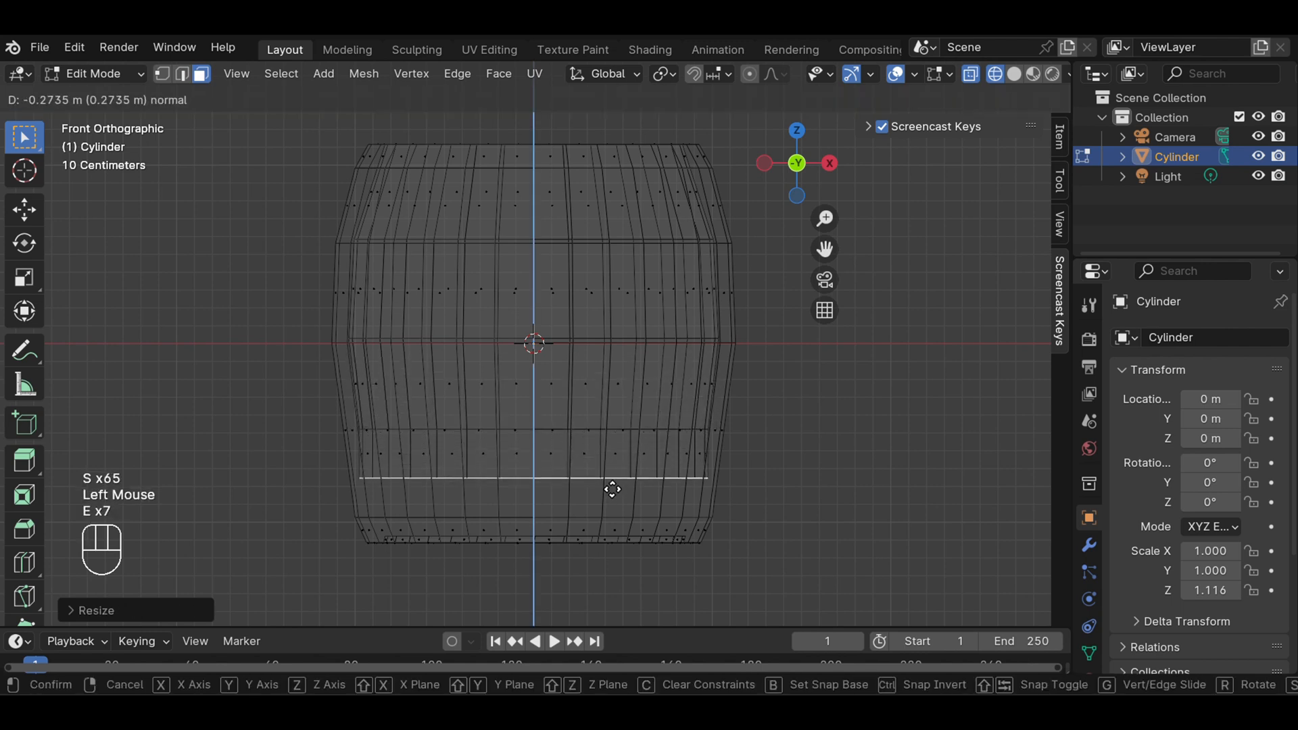
pyautogui.click(605, 527)
pyautogui.press('s')
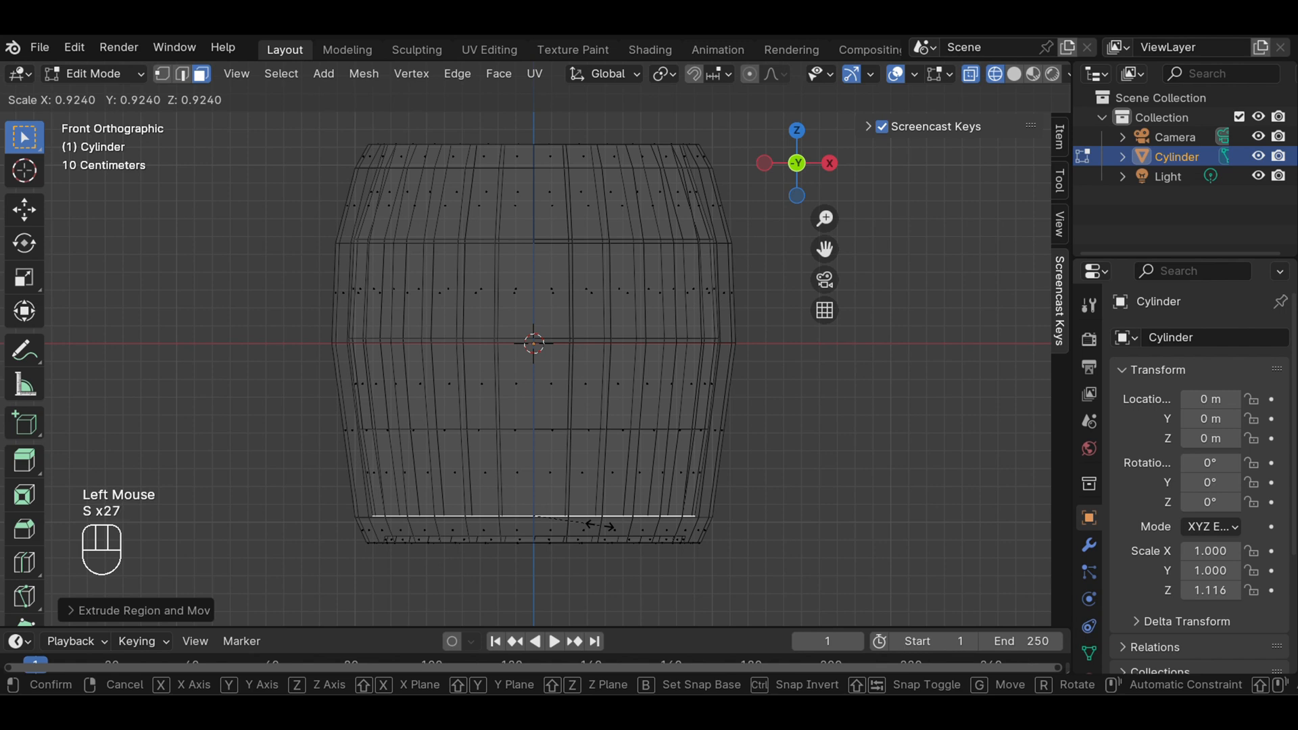
pyautogui.press('s')
pyautogui.press('s')
pyautogui.press('s')
pyautogui.press('s')
pyautogui.press('s')
pyautogui.press('s')
pyautogui.press('s')
pyautogui.press('s')
pyautogui.press('s')
pyautogui.press('s')
pyautogui.press('s')
pyautogui.press('s')
pyautogui.press('s')
pyautogui.press('s')
pyautogui.press('s')
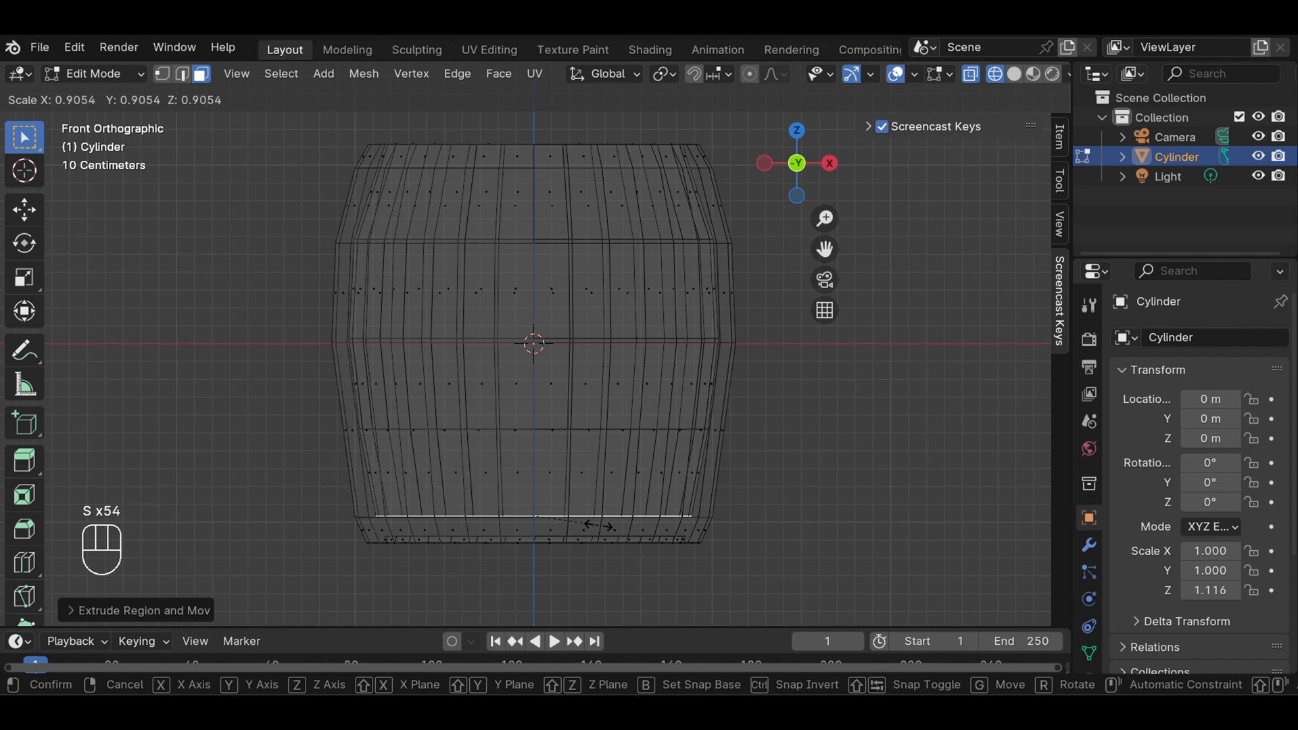
pyautogui.click(598, 525)
# Clear the selection, return to solid shading and inspect the hollowed barrel from above
pyautogui.click(858, 444)
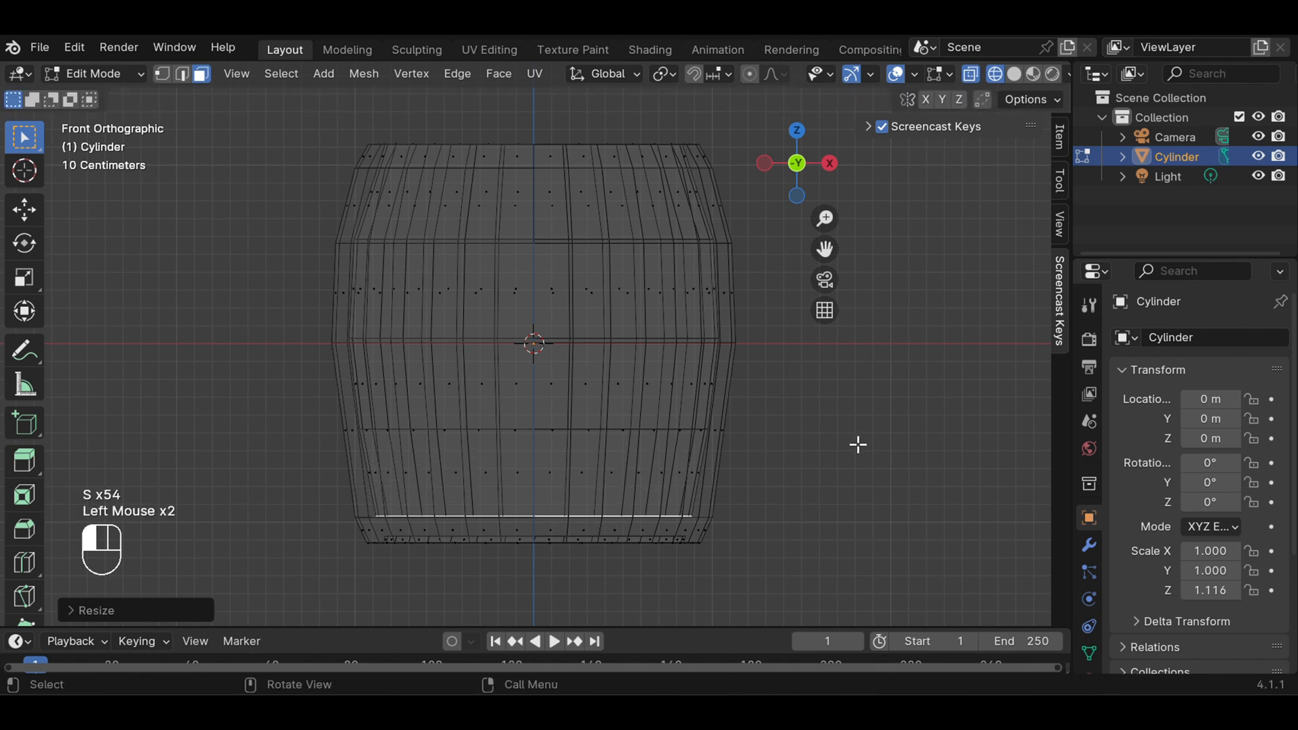
pyautogui.click(1014, 73)
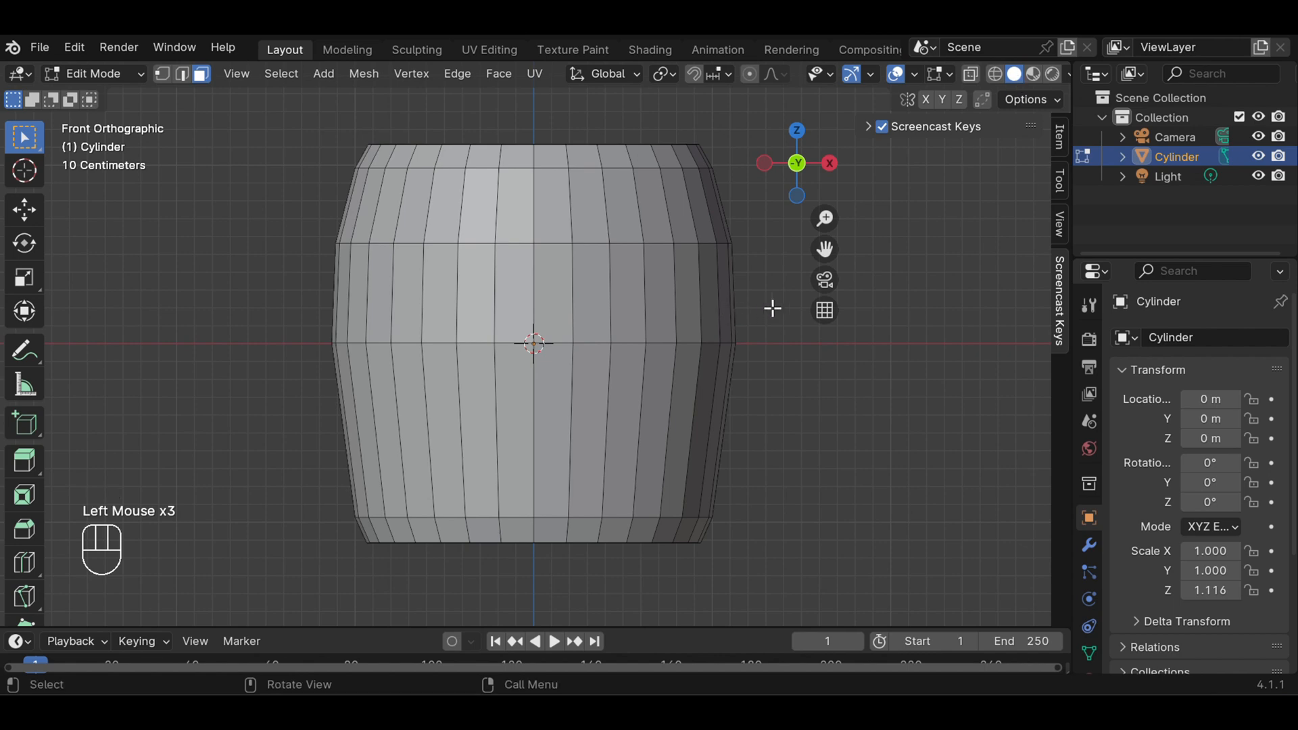
pyautogui.moveTo(773, 308); pyautogui.dragTo(756, 384, button='middle')
pyautogui.scroll(-1, 752, 382)
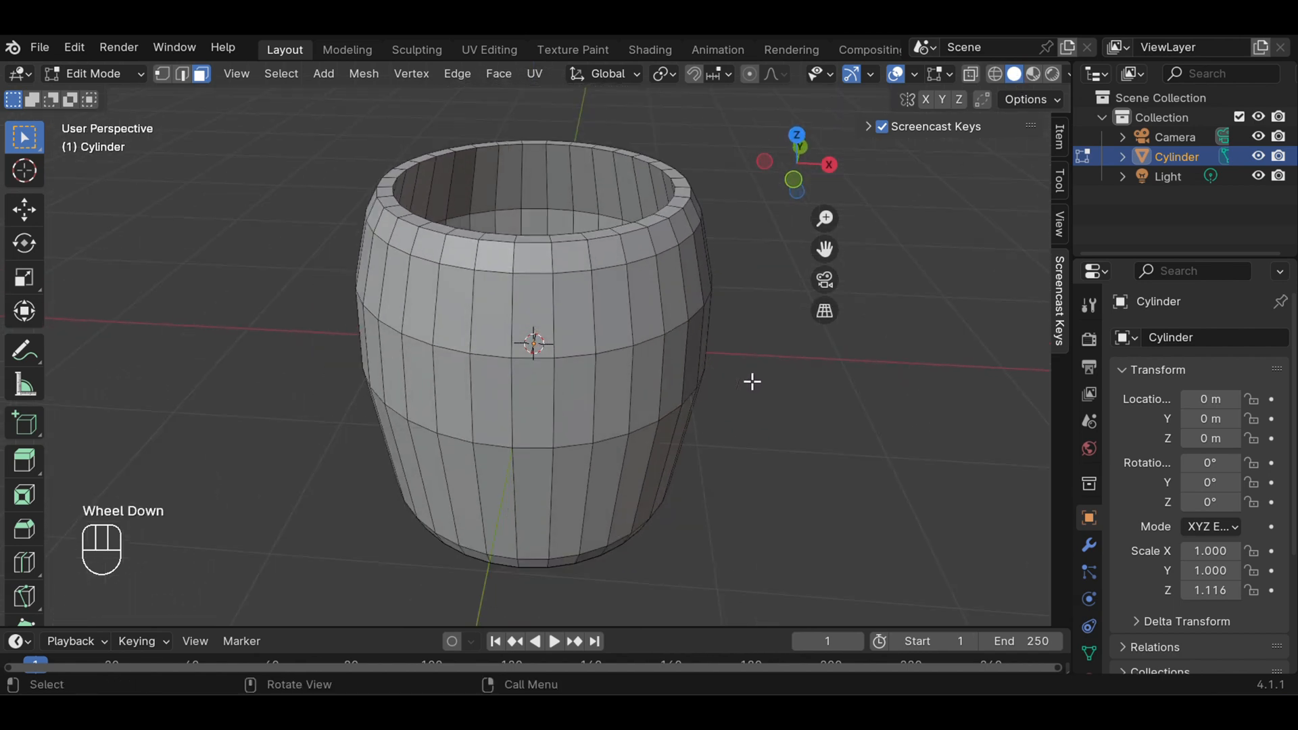
pyautogui.scroll(-1, 753, 428)
pyautogui.scroll(1, 739, 417)
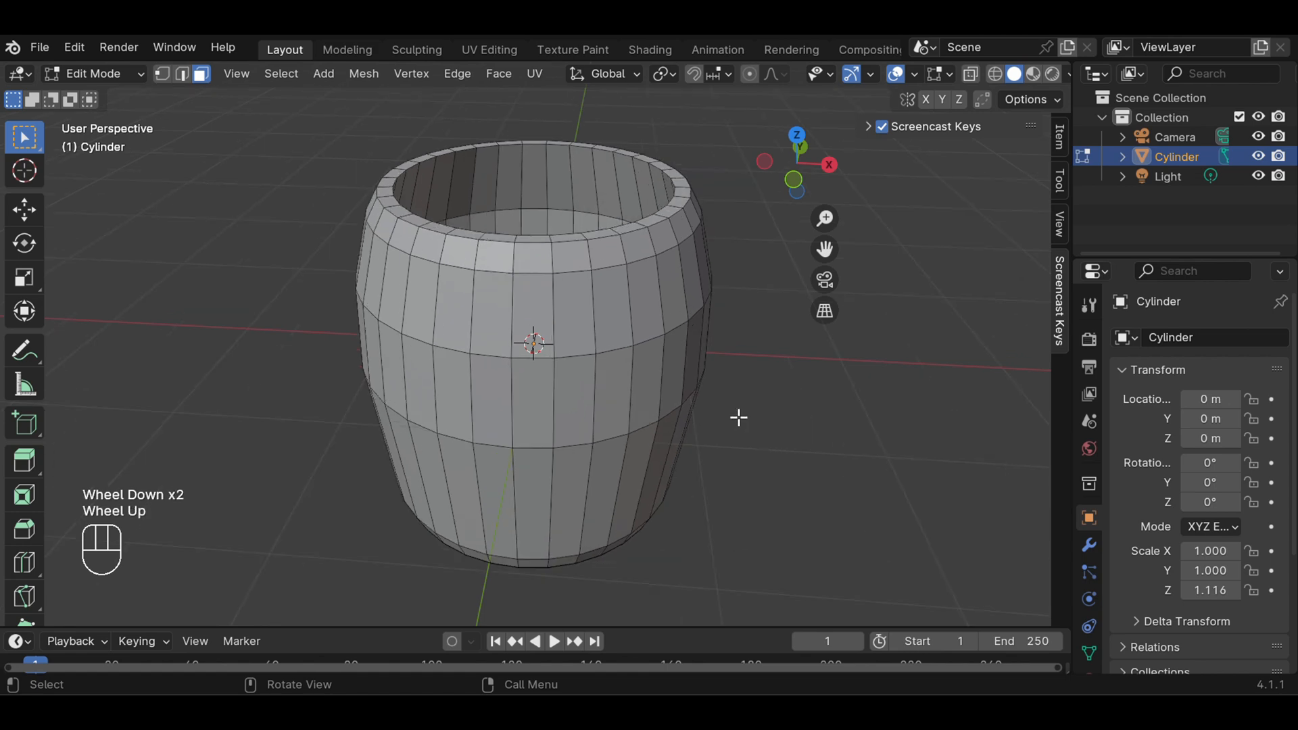
pyautogui.moveTo(738, 417); pyautogui.dragTo(753, 371, button='middle')
pyautogui.moveTo(752, 401); pyautogui.dragTo(750, 411, button='middle')
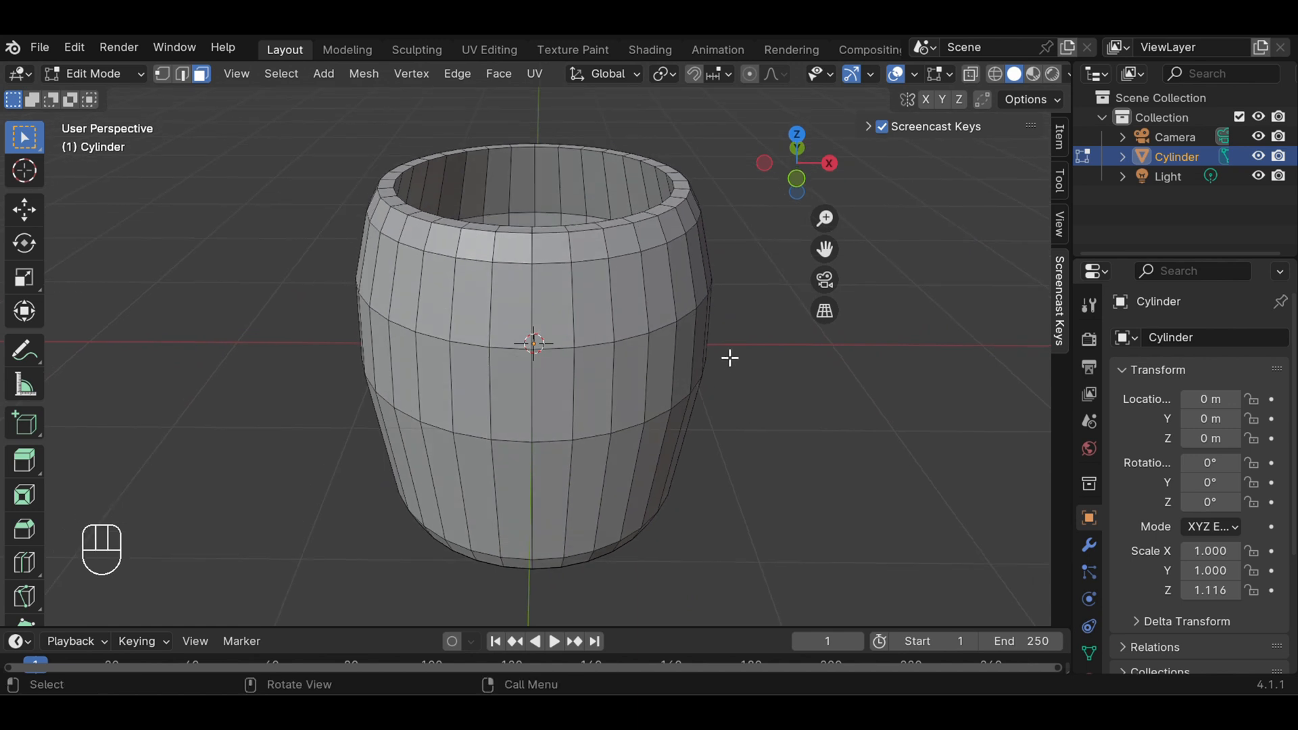
# Add a Subdivision Surface modifier to the cylinder
pyautogui.click(1088, 544)
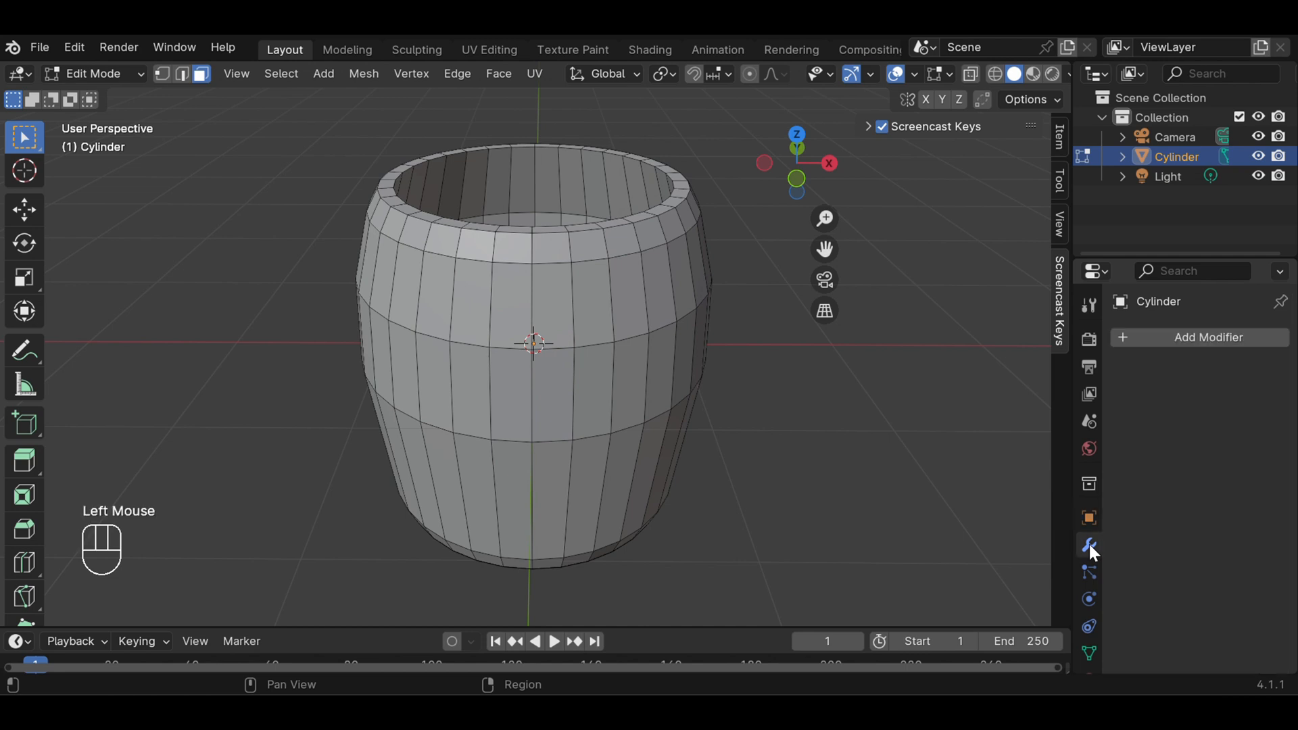
pyautogui.click(1208, 338)
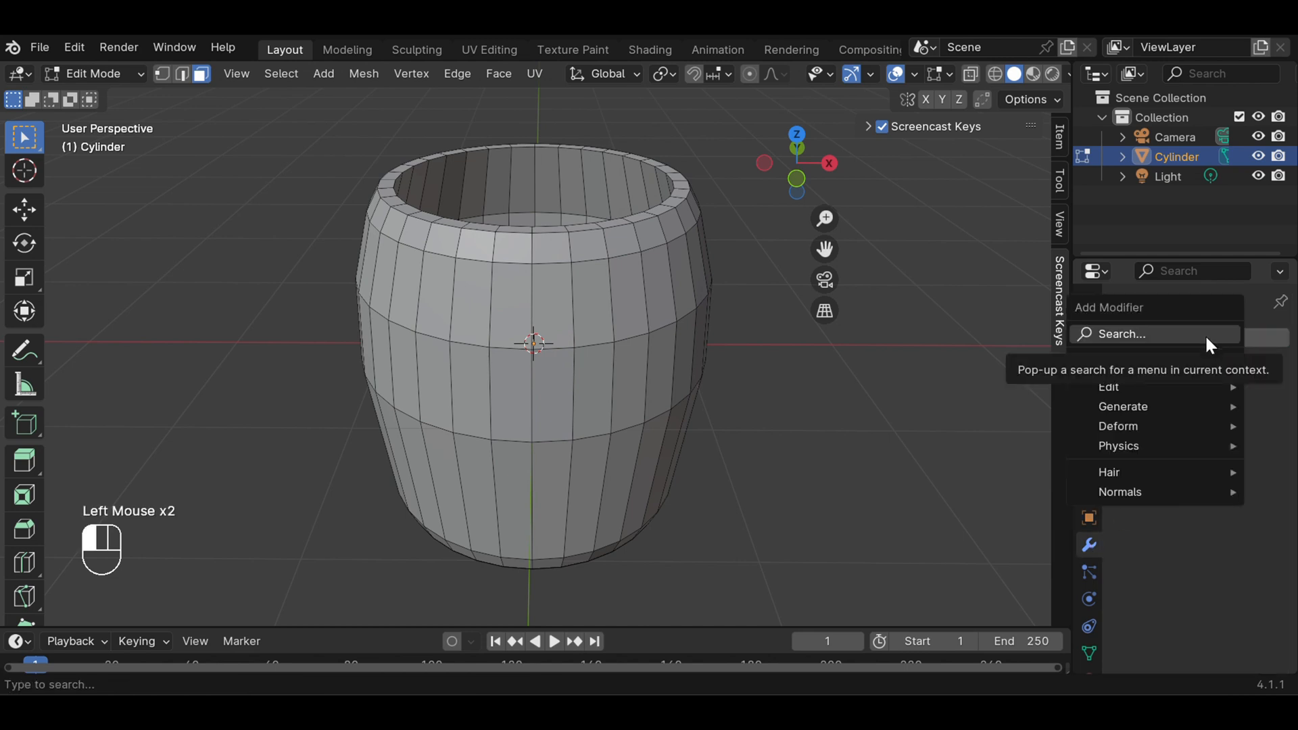
pyautogui.moveTo(1140, 408)
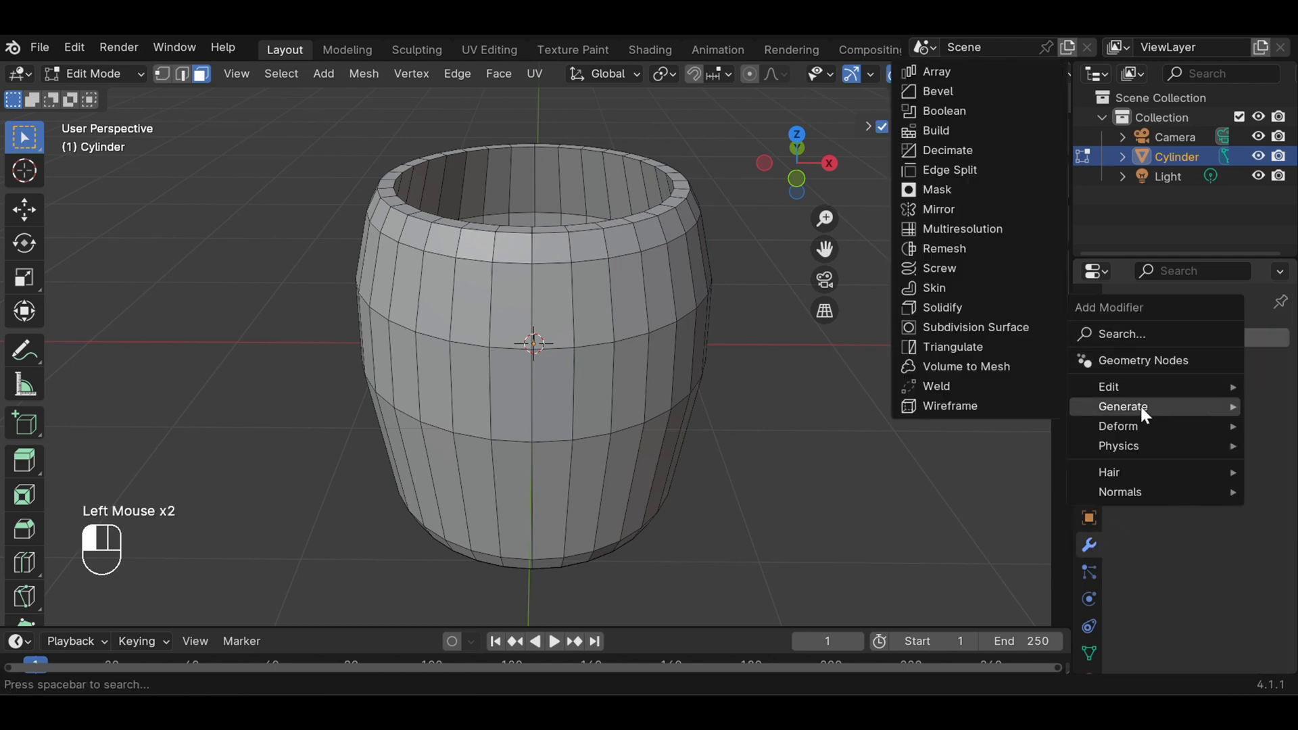
pyautogui.click(1008, 333)
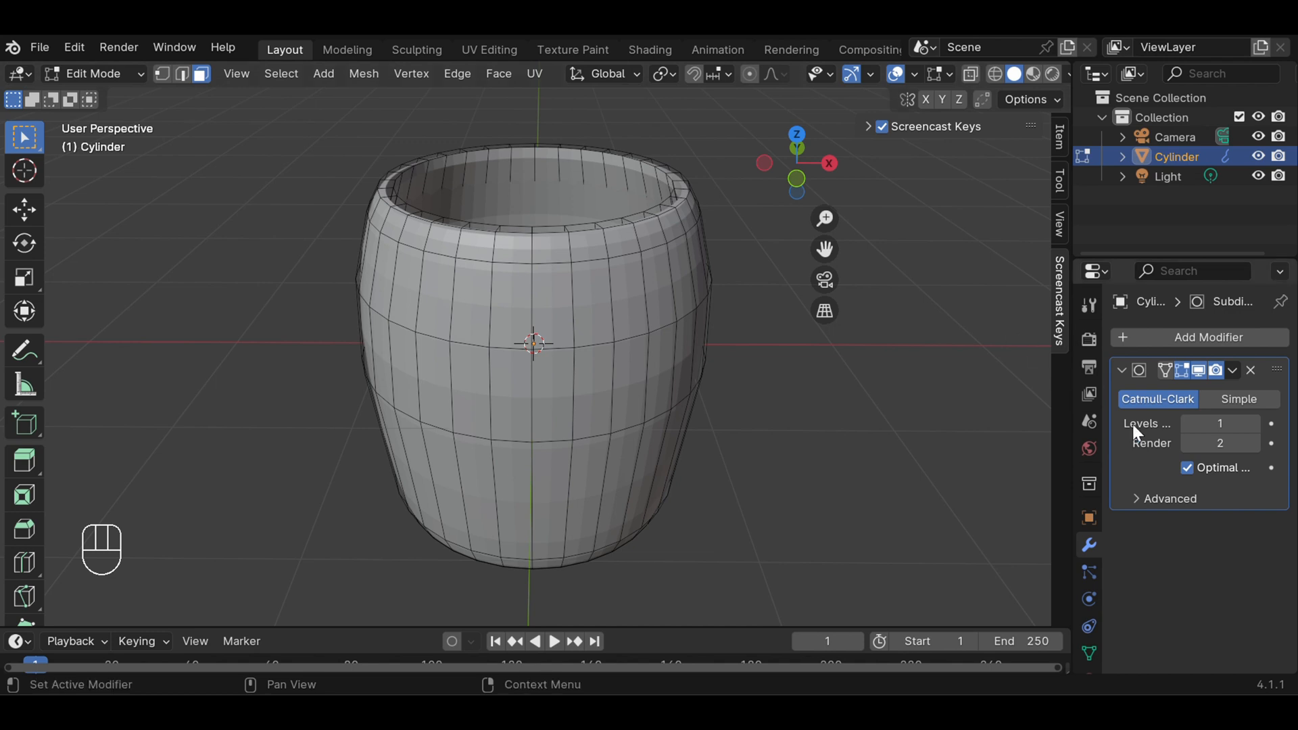
# Set the Subdivision Surface modifier's viewport and render levels both to 4
pyautogui.click(1254, 423)
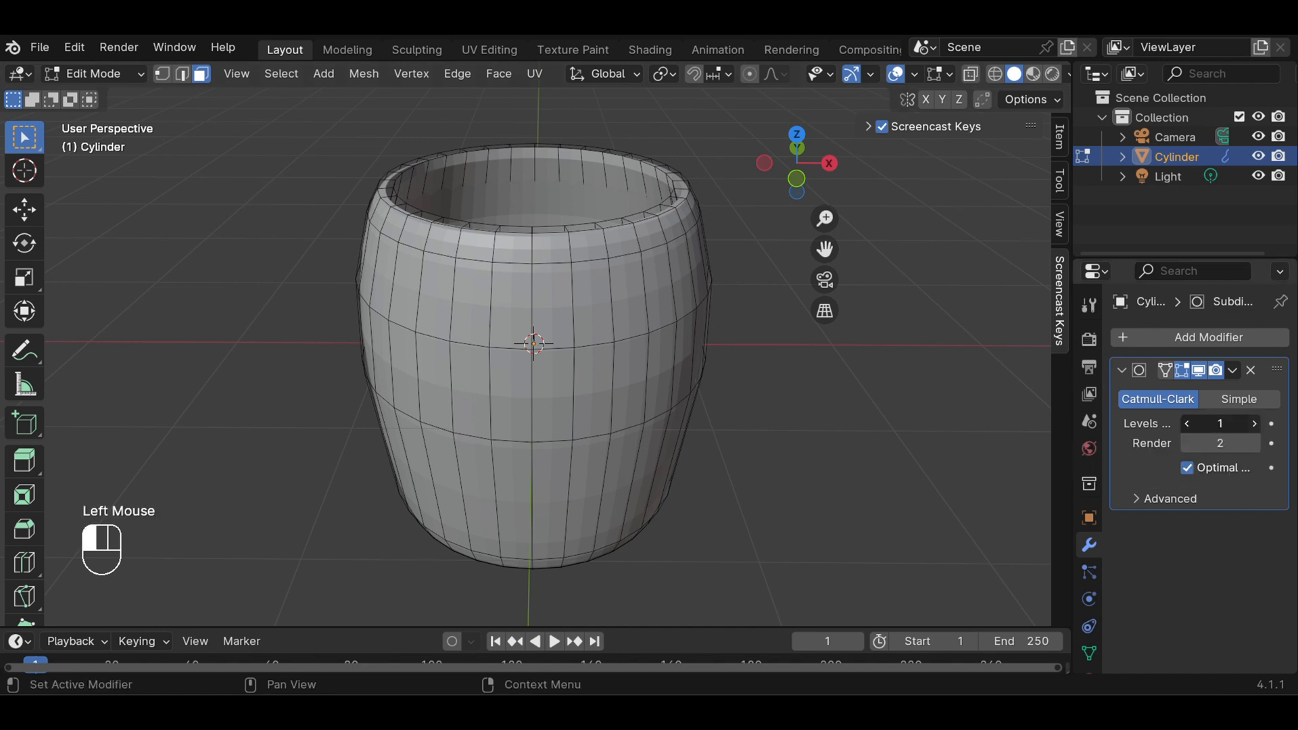
pyautogui.click(1254, 423)
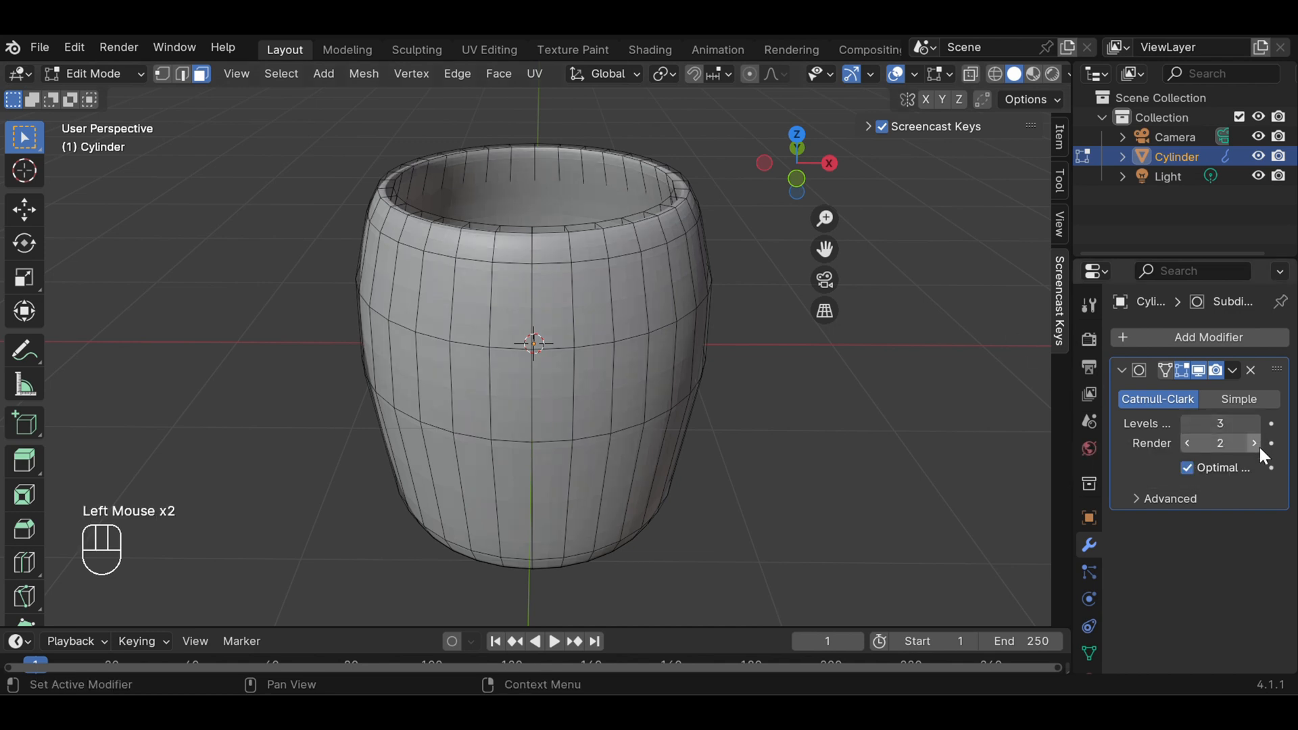
pyautogui.click(1257, 445)
pyautogui.click(1258, 424)
pyautogui.click(1258, 447)
pyautogui.click(892, 445)
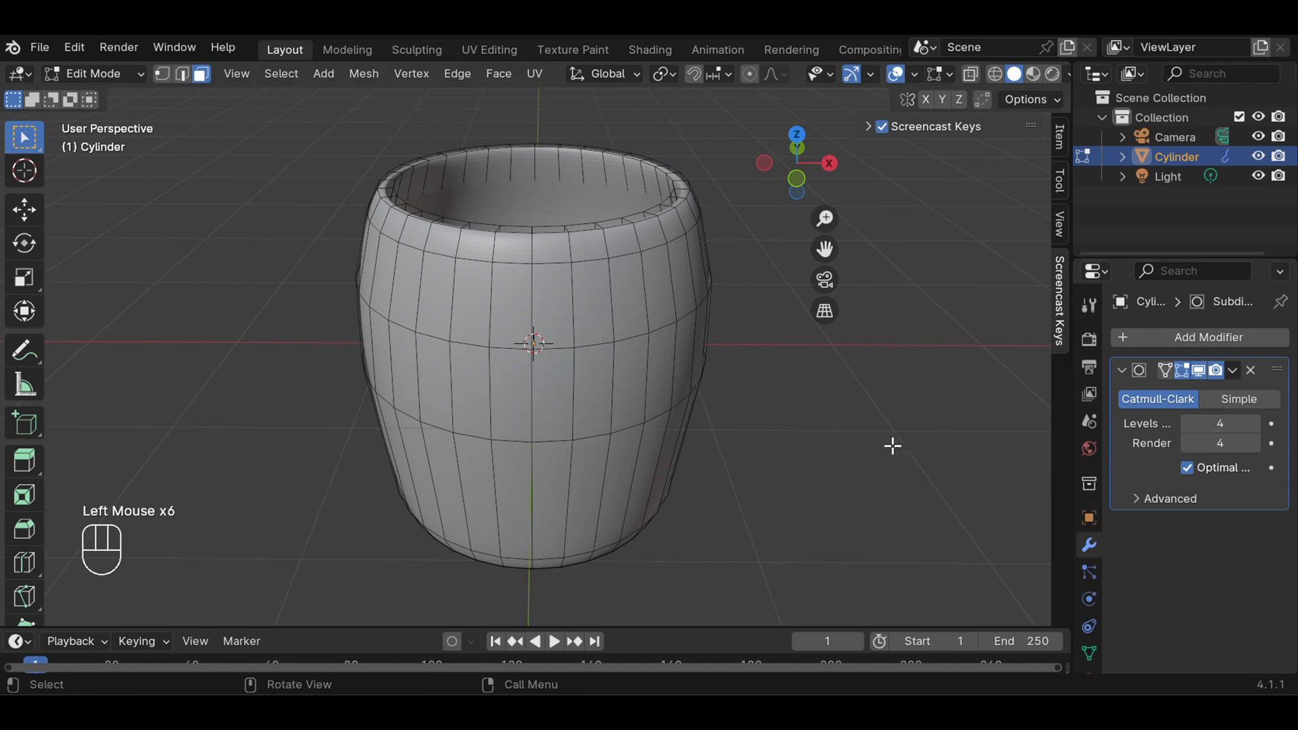
# Inspect the smoothed barrel in Object Mode with wireframe and solid shading, and check its mesh in Edit Mode from several sides
pyautogui.click(140, 76)
pyautogui.click(134, 94)
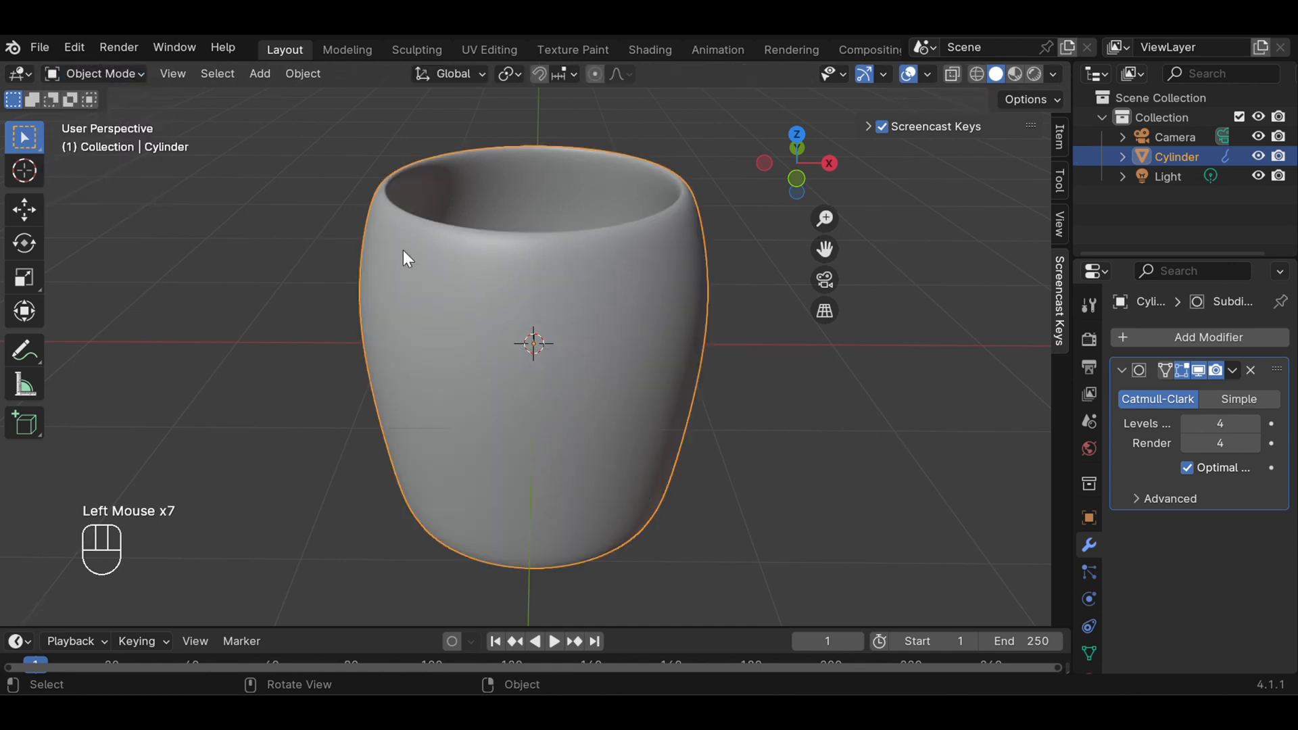
pyautogui.moveTo(742, 347); pyautogui.dragTo(684, 376, button='middle')
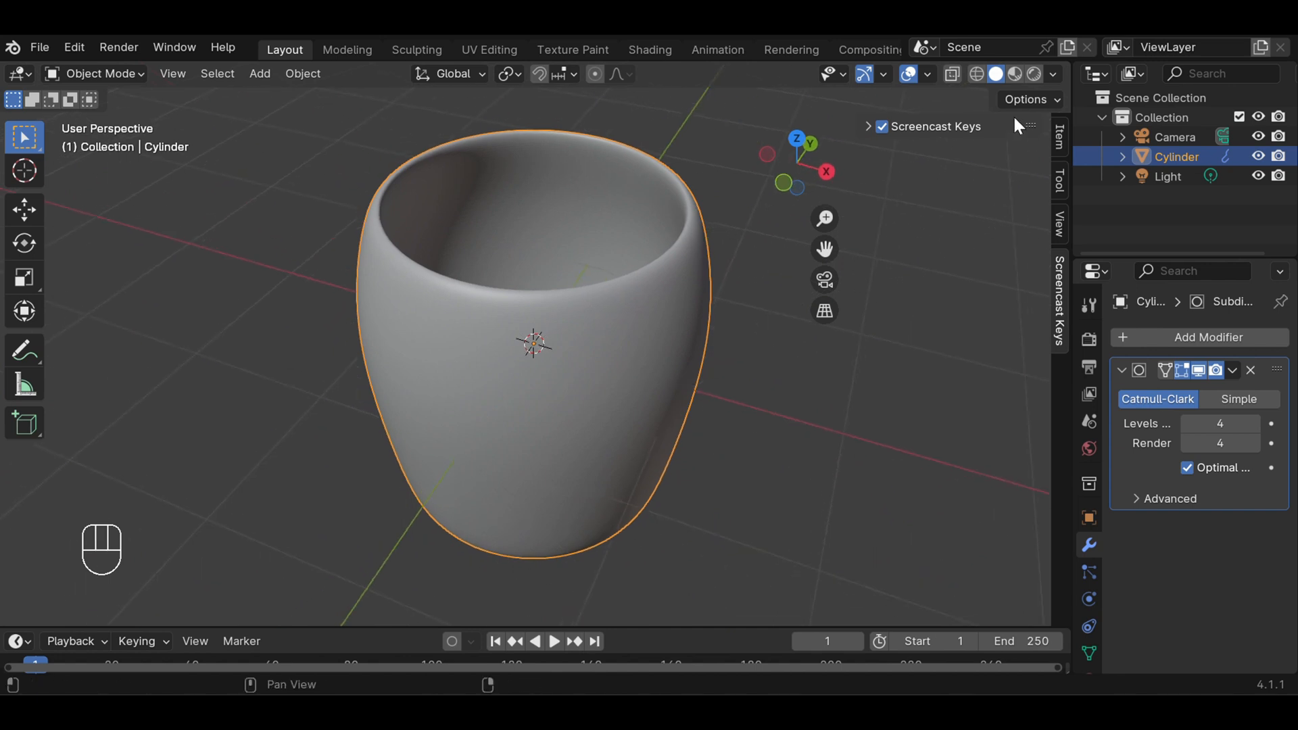
pyautogui.click(977, 73)
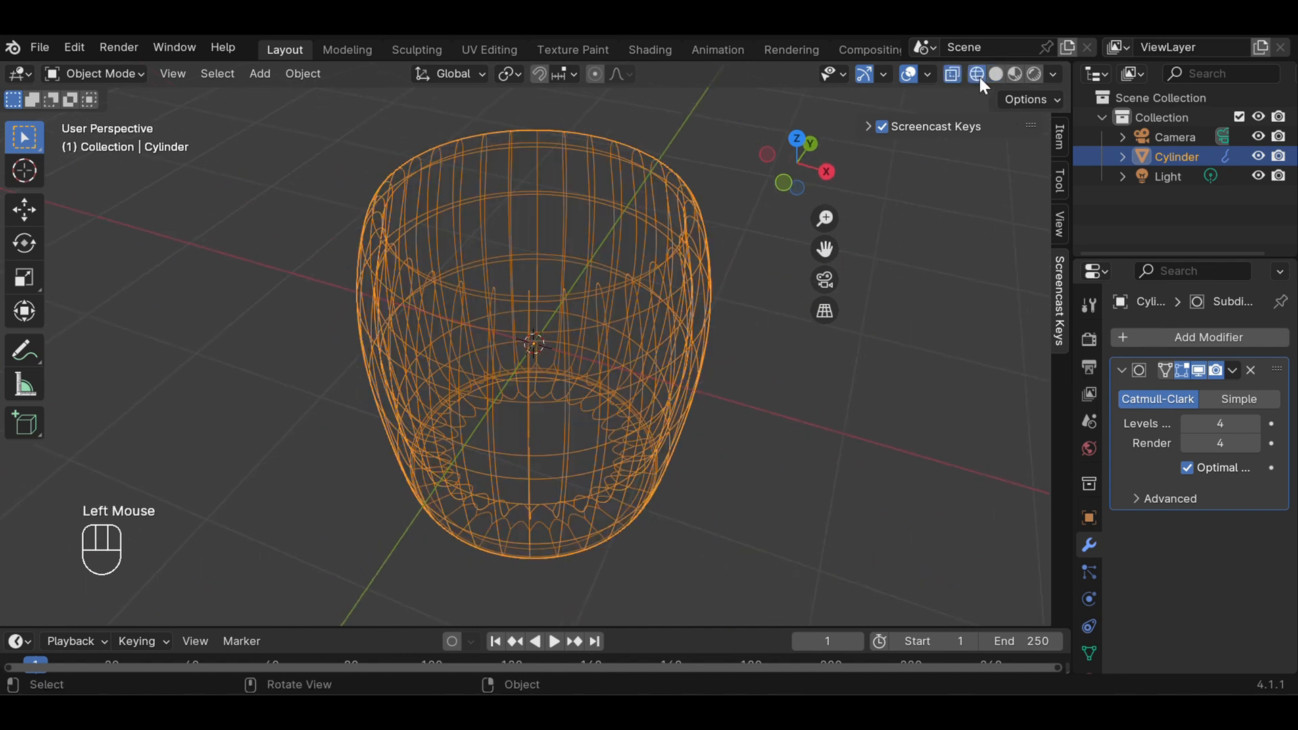
pyautogui.click(996, 72)
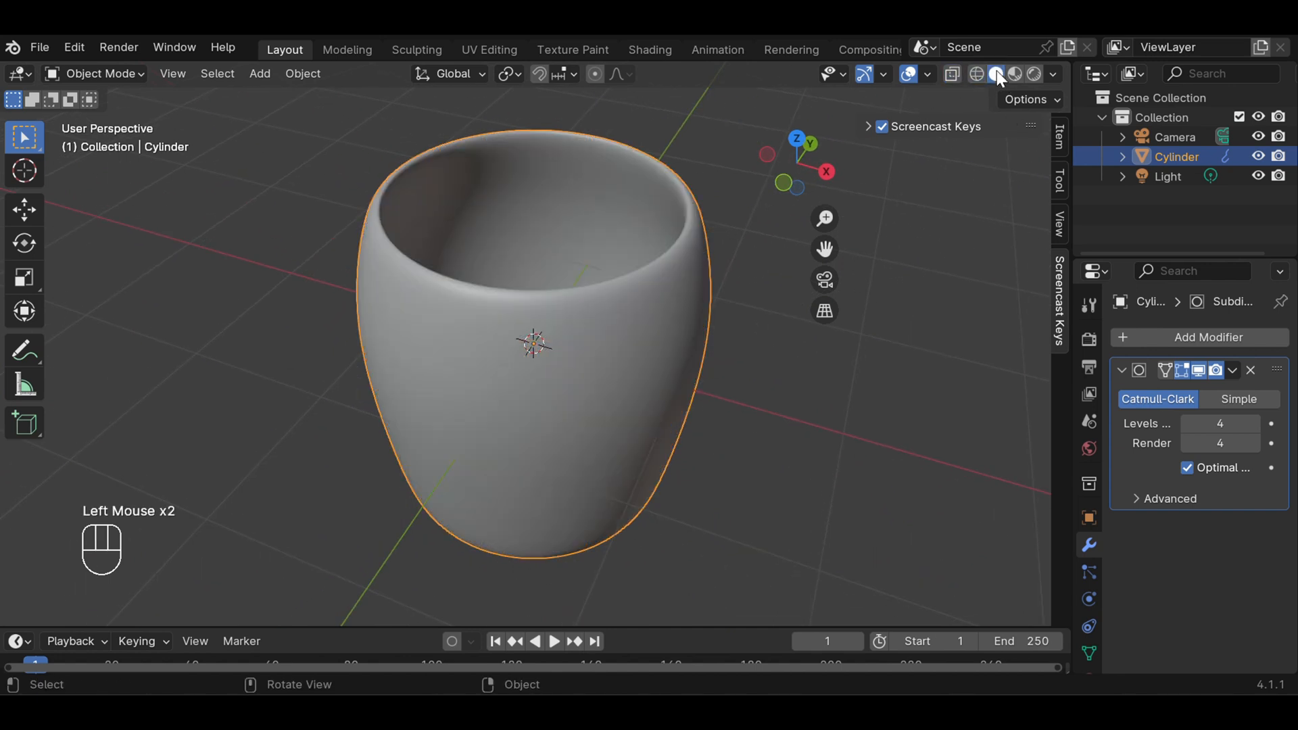
pyautogui.click(131, 74)
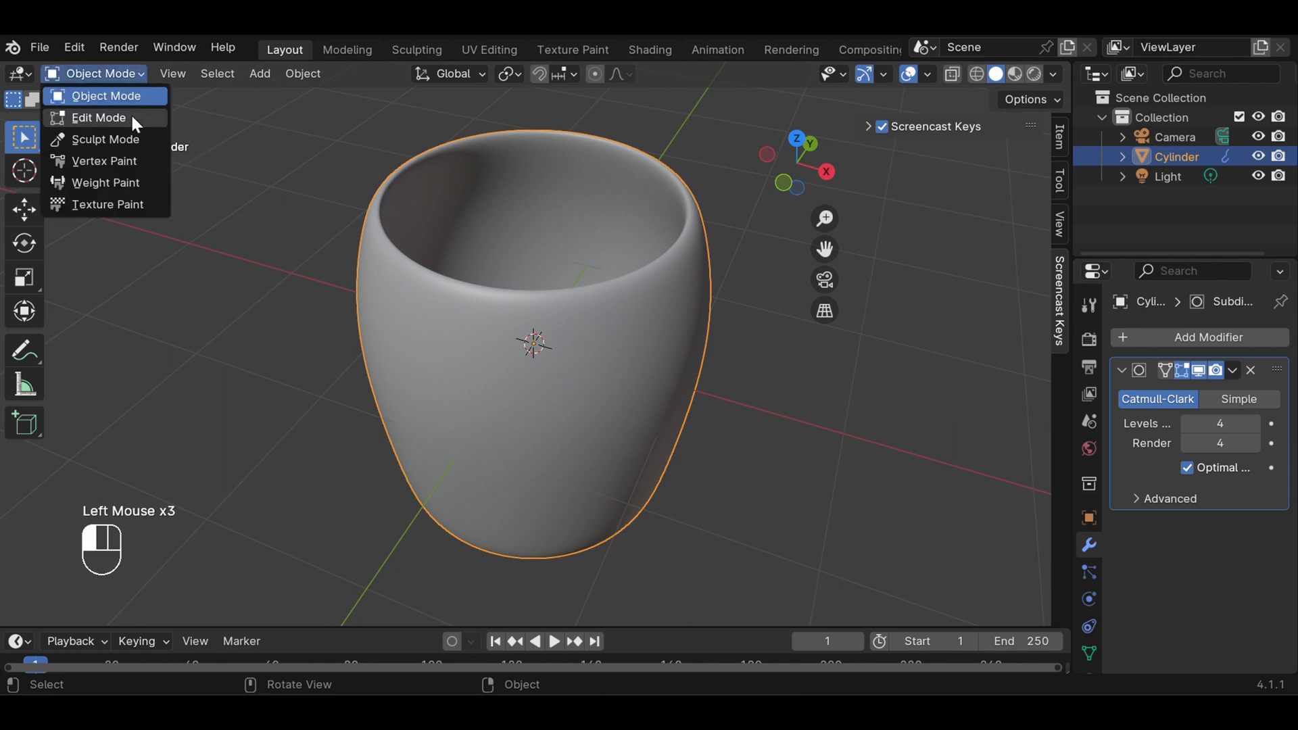
pyautogui.click(132, 115)
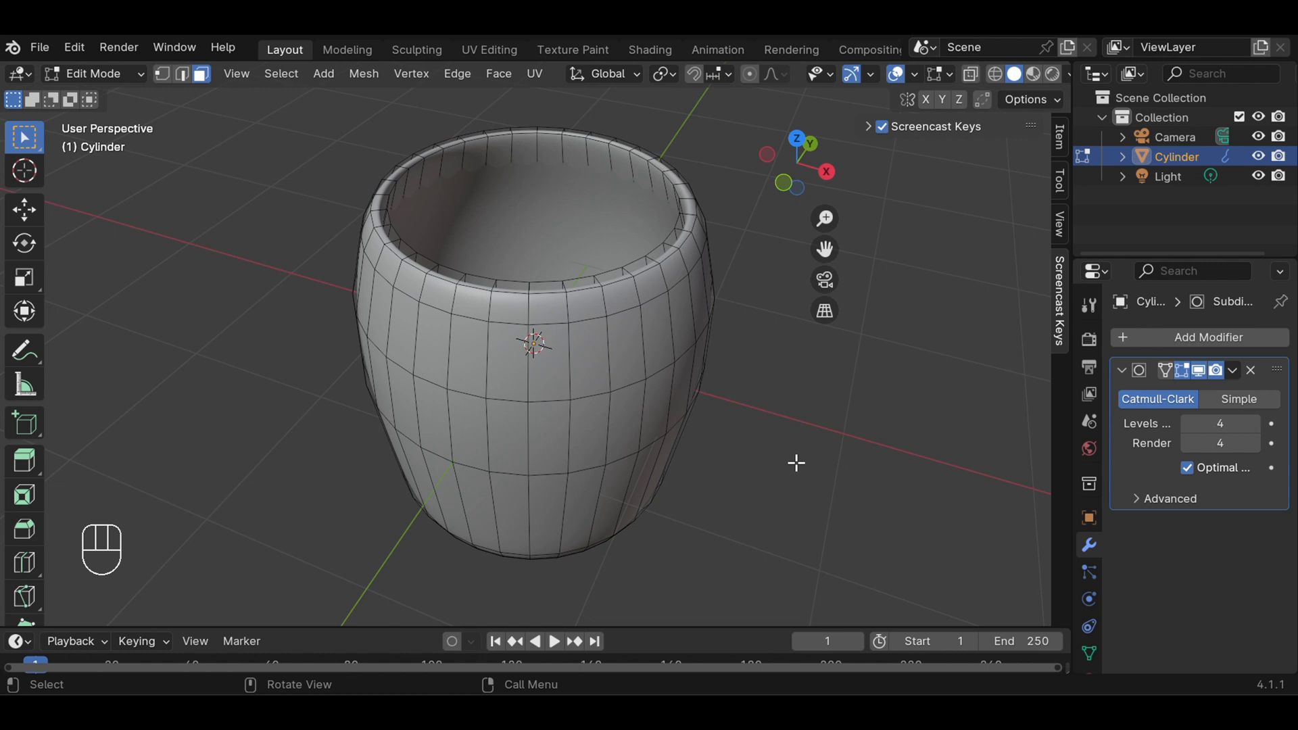
pyautogui.press('KP_1')
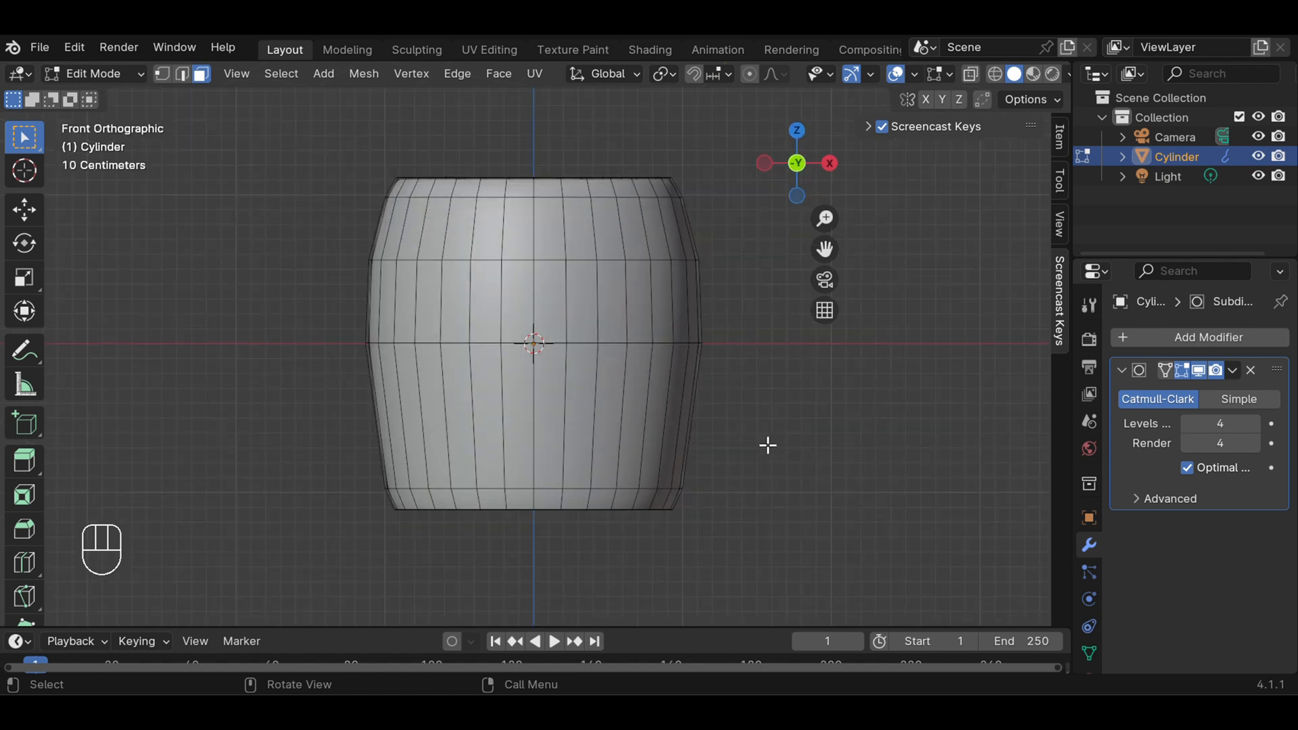
pyautogui.press('KP_3')
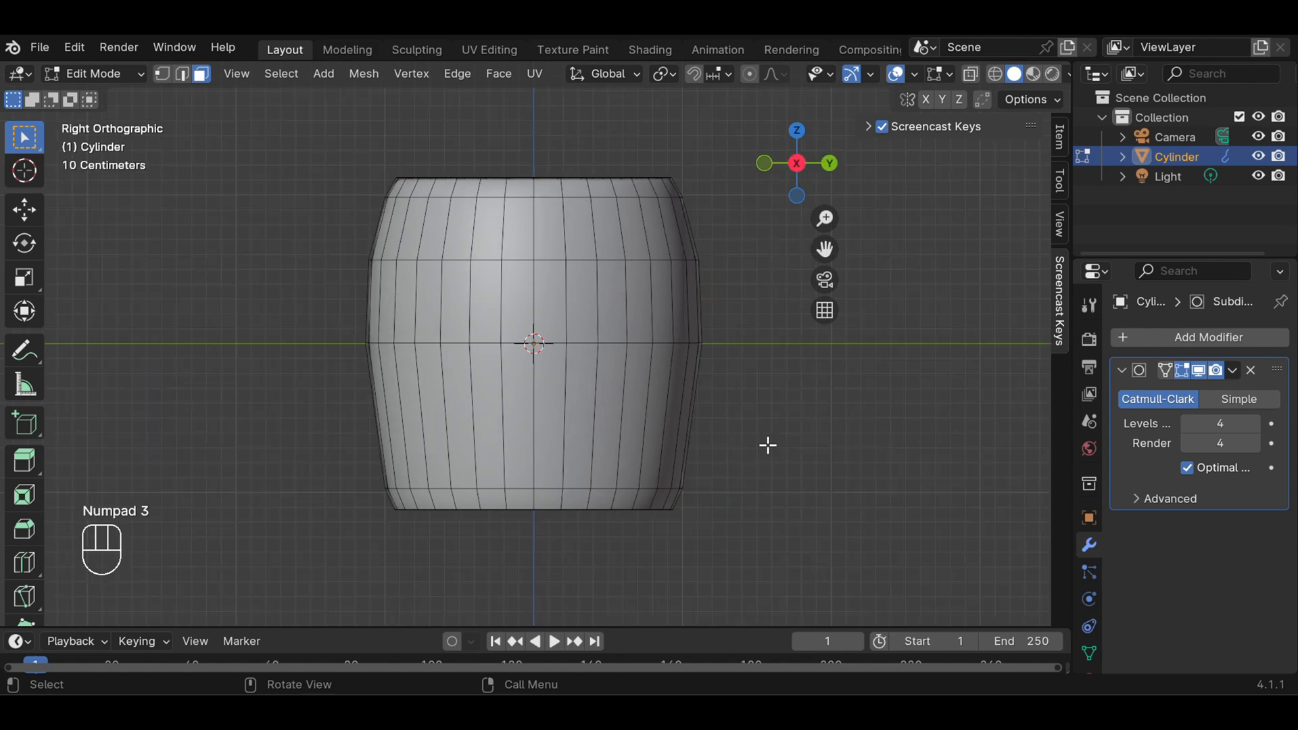
pyautogui.press('Escape')
pyautogui.moveTo(766, 441); pyautogui.dragTo(721, 526, button='middle')
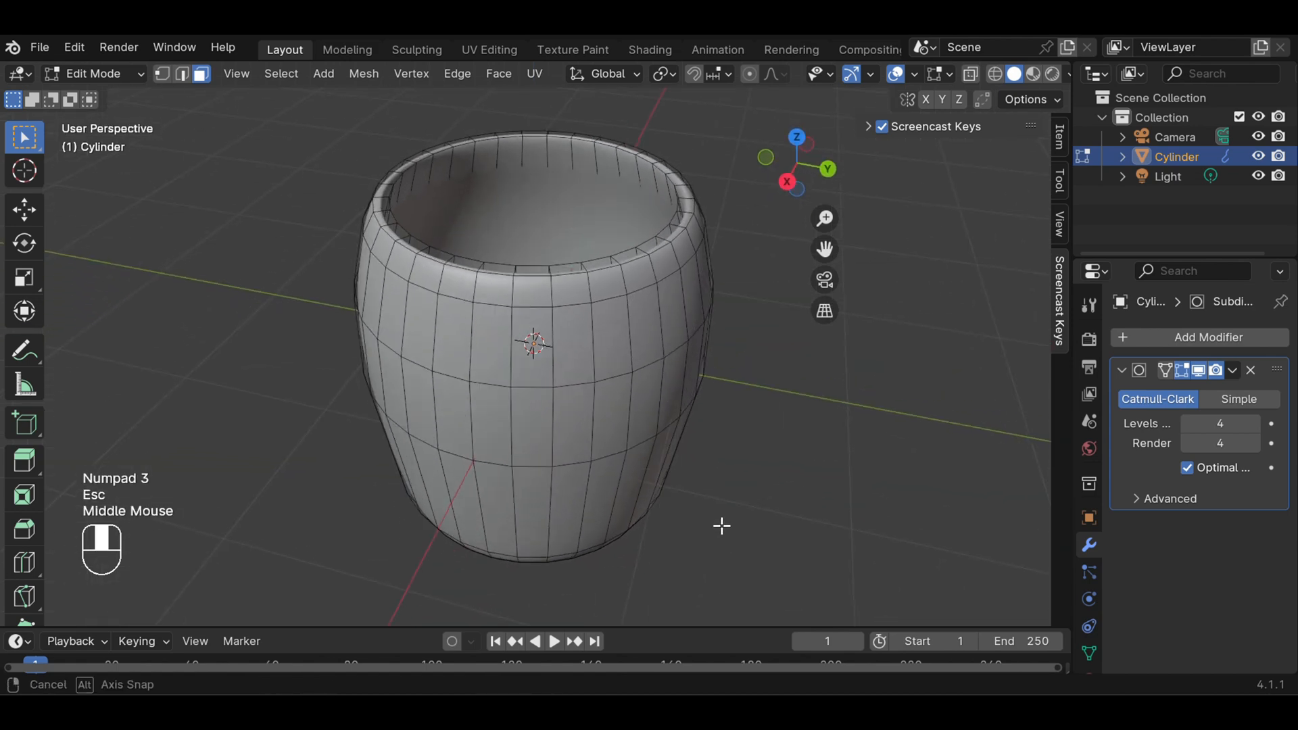
pyautogui.moveTo(777, 443); pyautogui.dragTo(635, 397, button='middle')
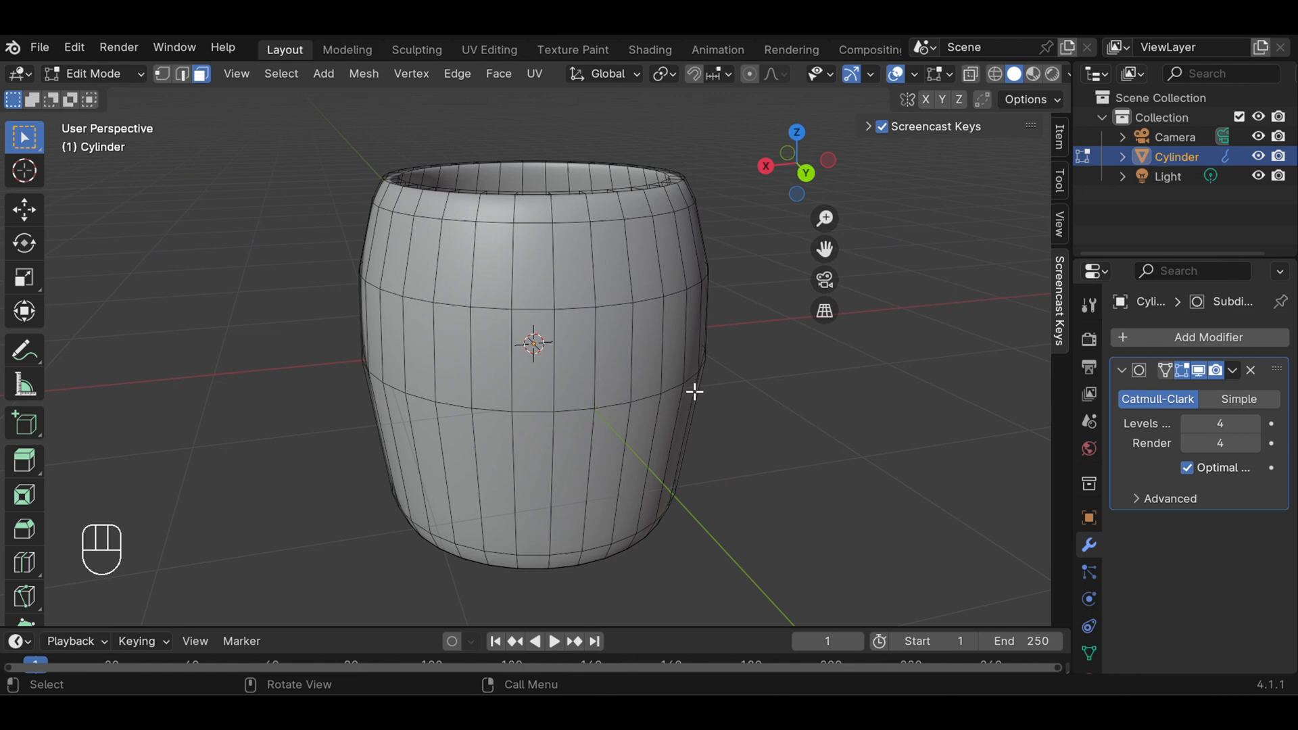
# In front view, add a loop cut between the barrel's middle and lower loops and slide it down by about 0.54
pyautogui.press('KP_1')
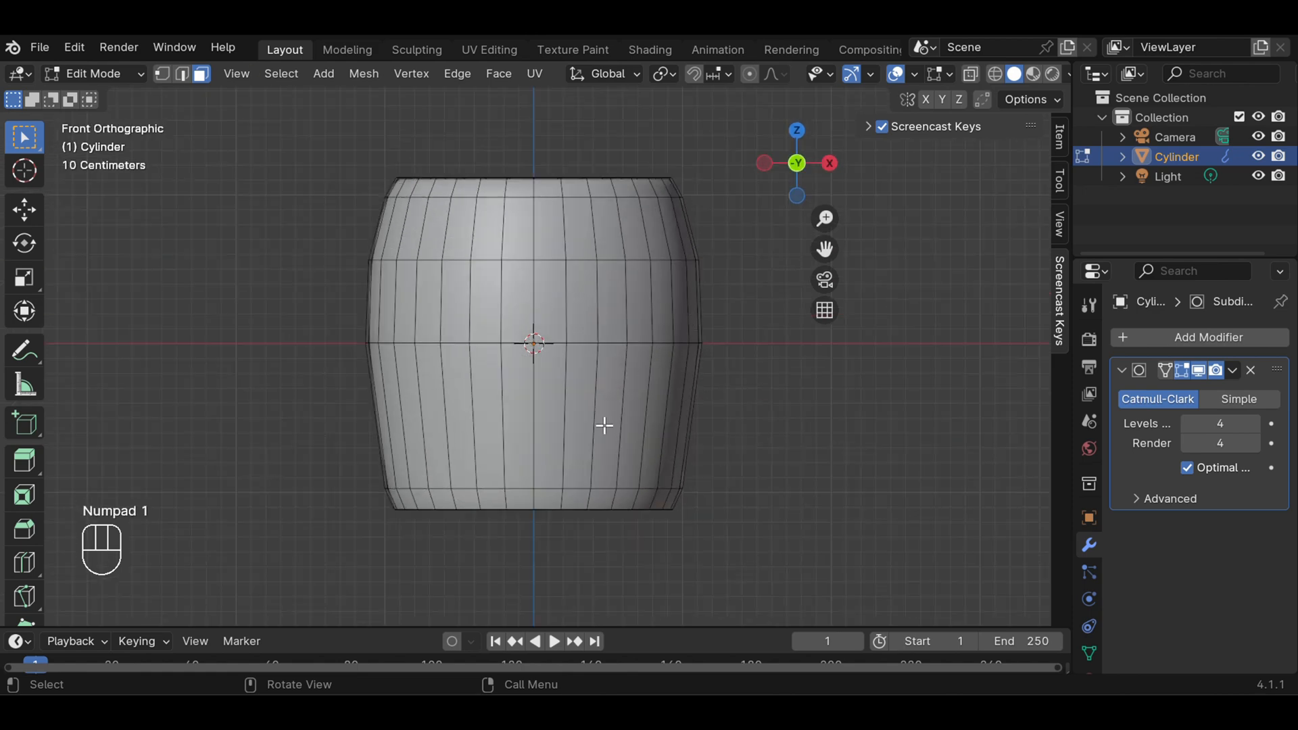
pyautogui.hotkey('ctrl', 'r')
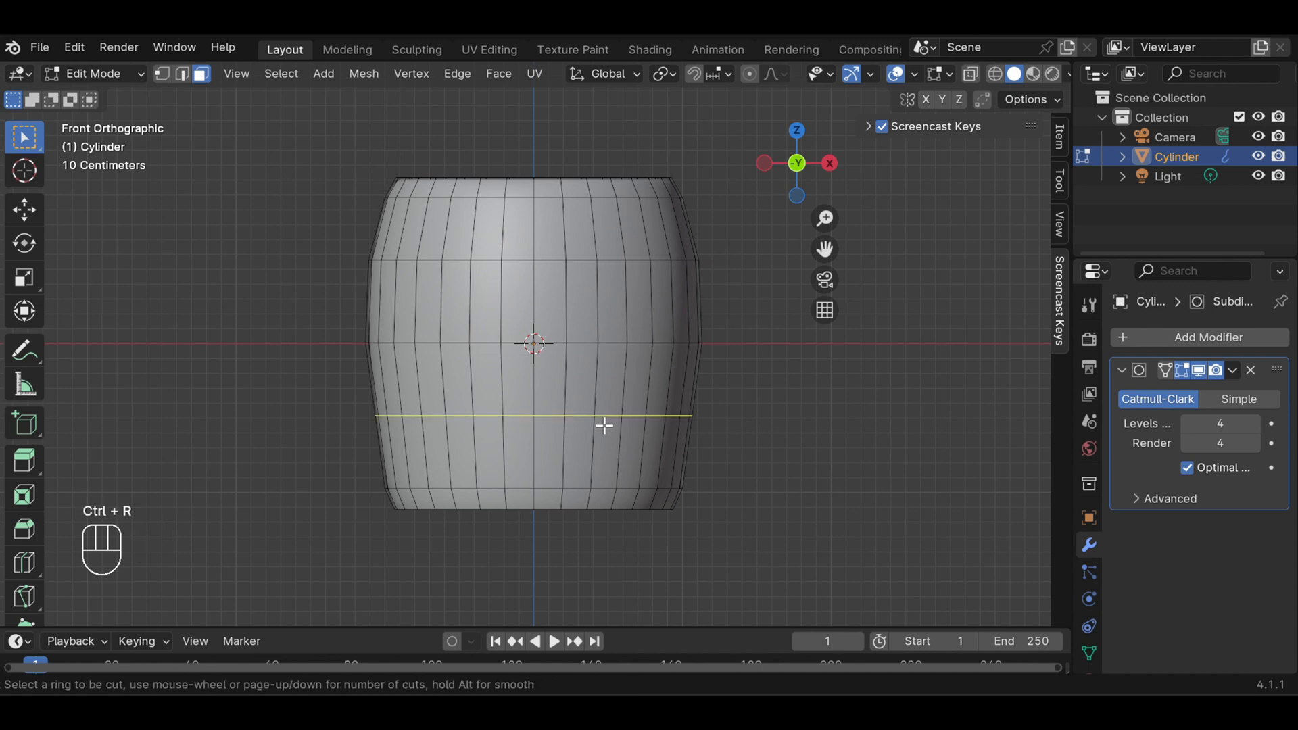
pyautogui.click(604, 426)
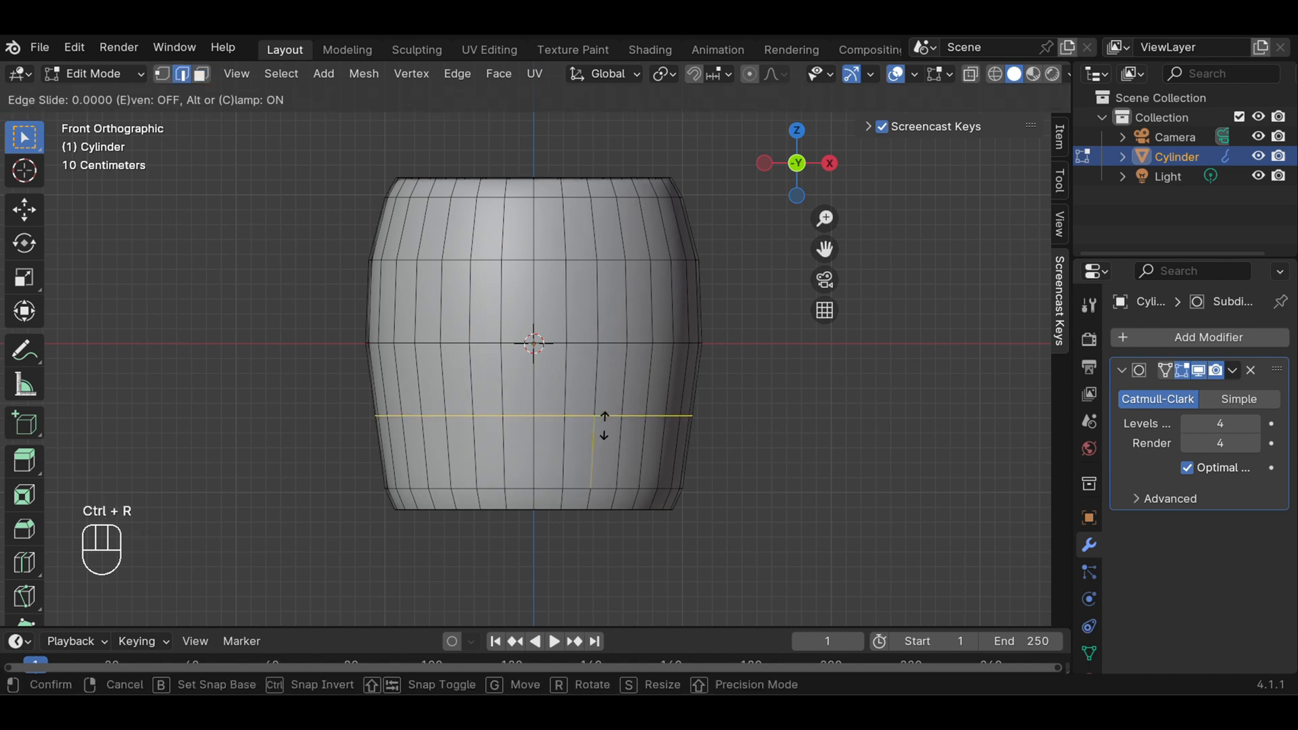
pyautogui.moveTo(603, 425); pyautogui.dragTo(606, 465)
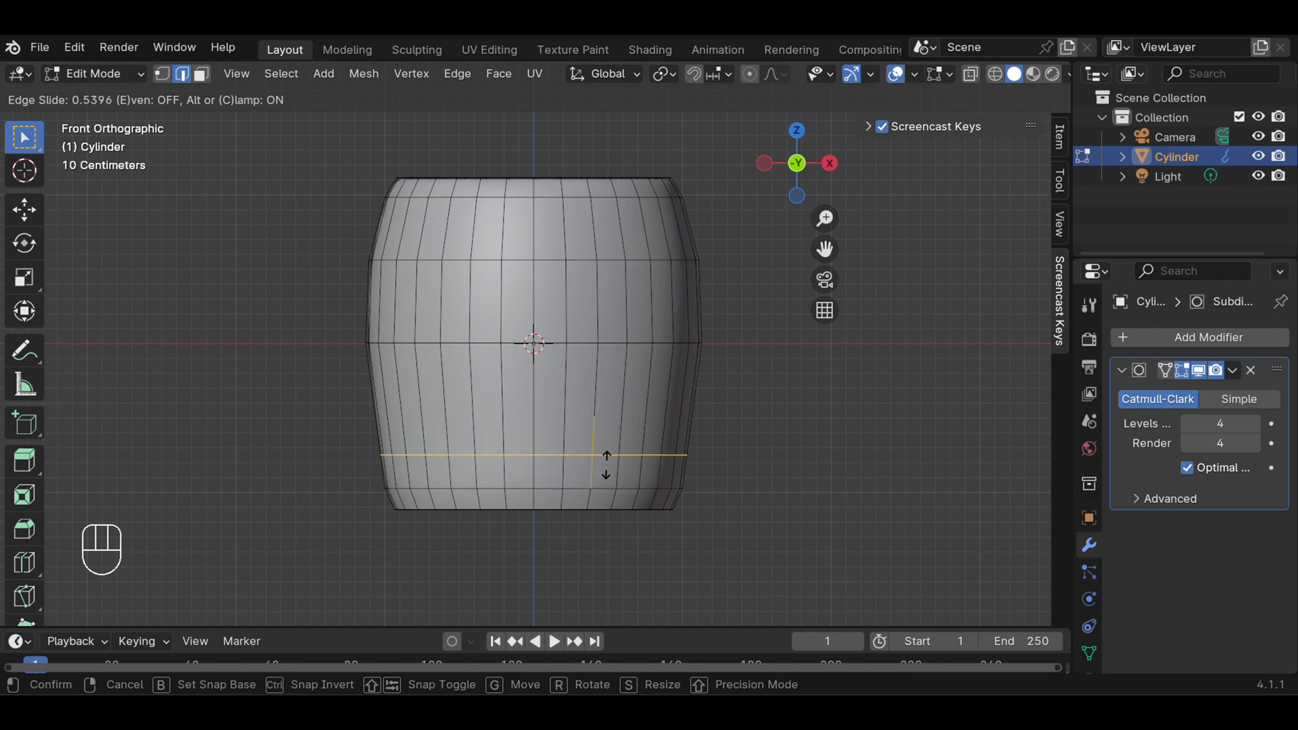
pyautogui.click(606, 465)
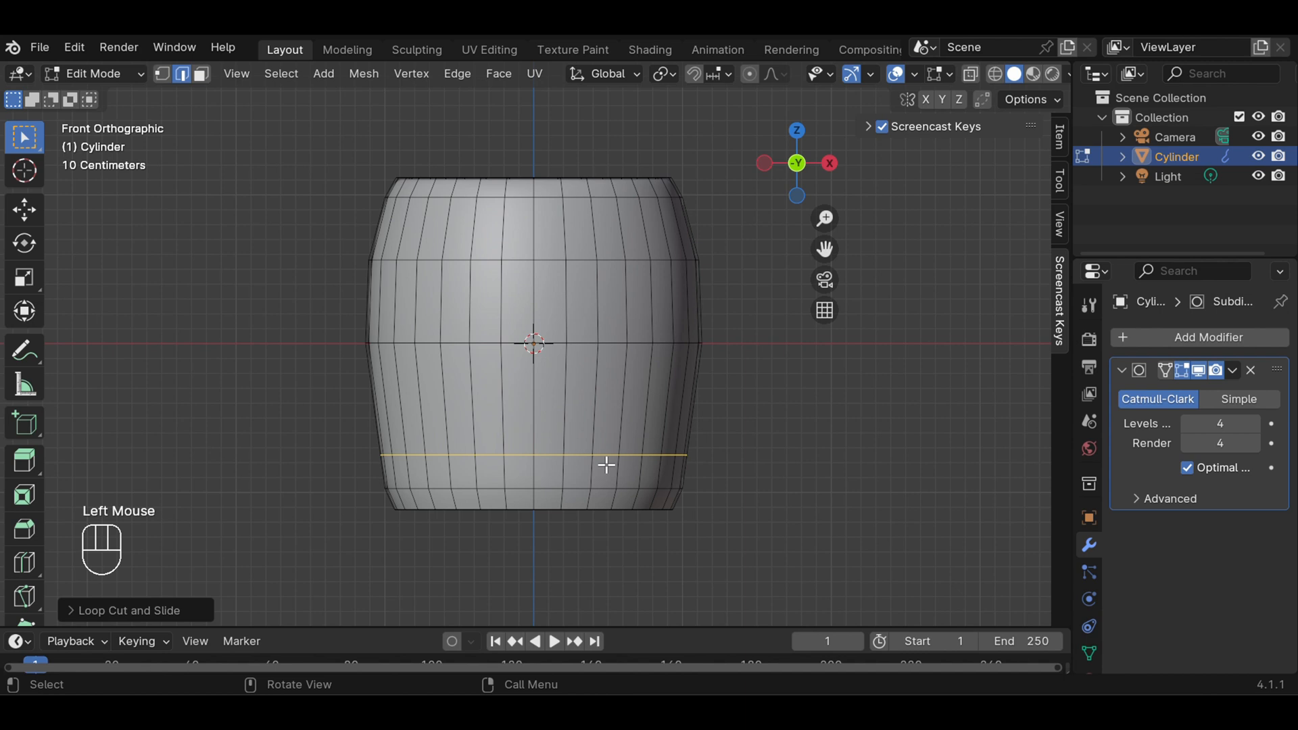
pyautogui.click(606, 465)
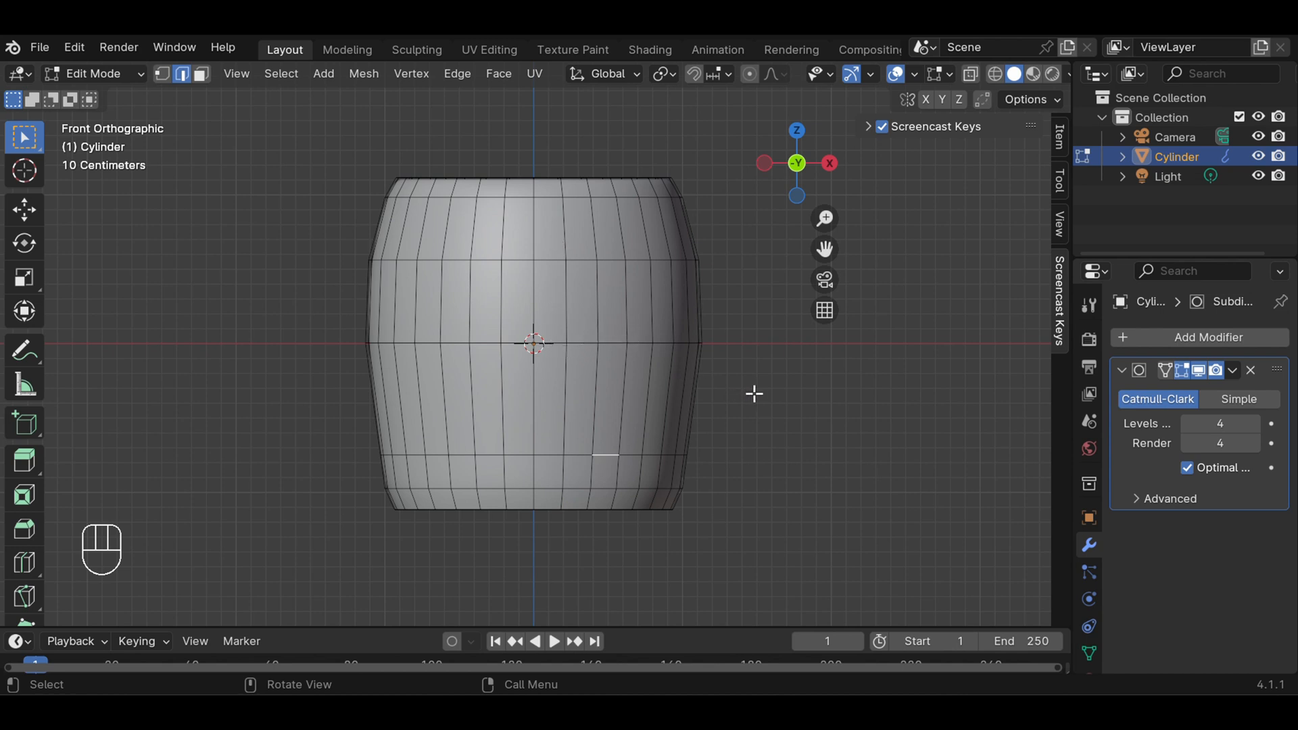
pyautogui.moveTo(739, 362); pyautogui.dragTo(606, 434, button='middle')
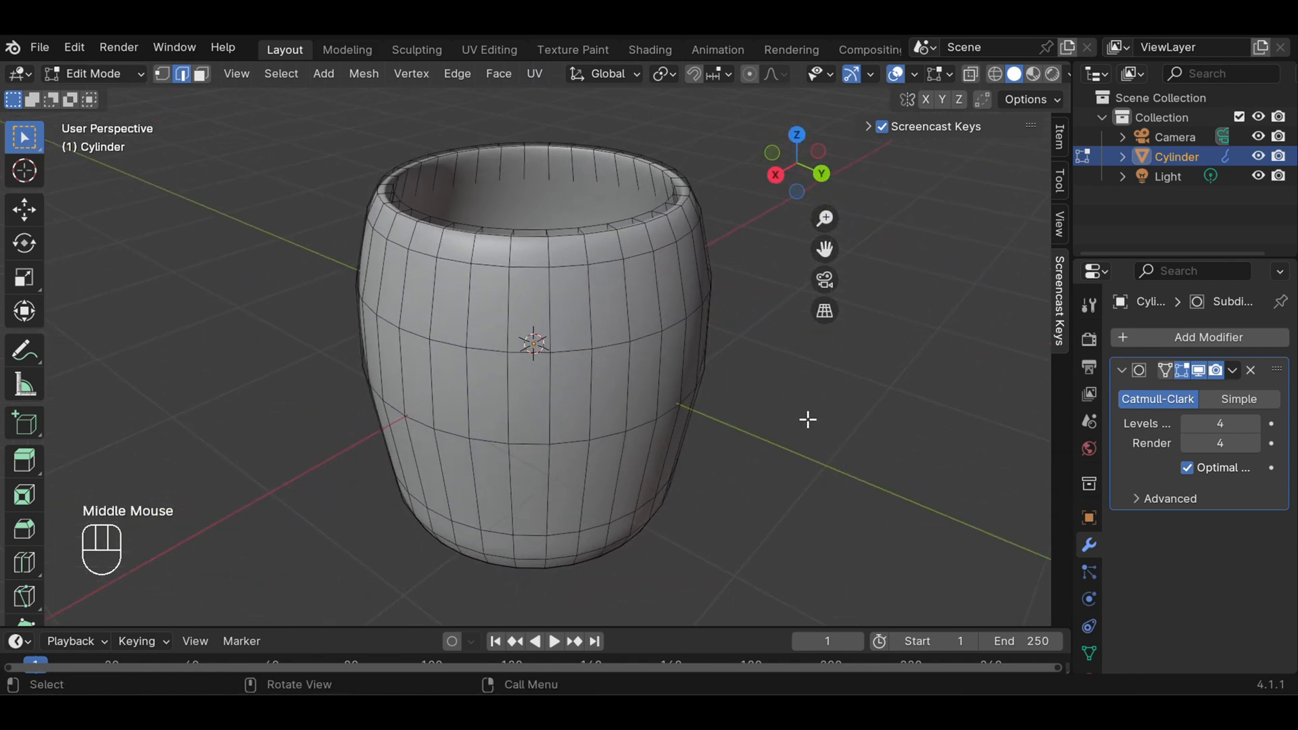
pyautogui.moveTo(807, 419); pyautogui.dragTo(747, 430, button='middle')
pyautogui.scroll(1, 730, 414)
pyautogui.scroll(-1, 730, 414)
pyautogui.press('Escape')
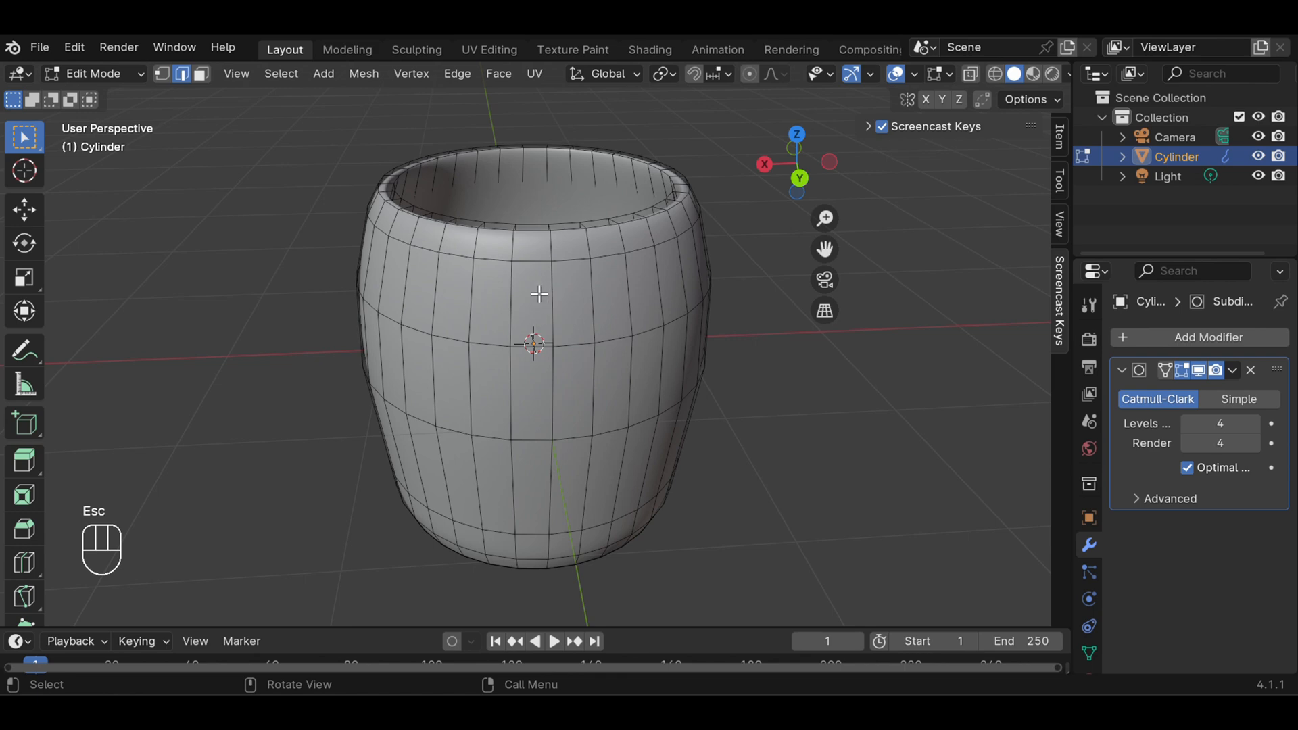
pyautogui.press('KP_1')
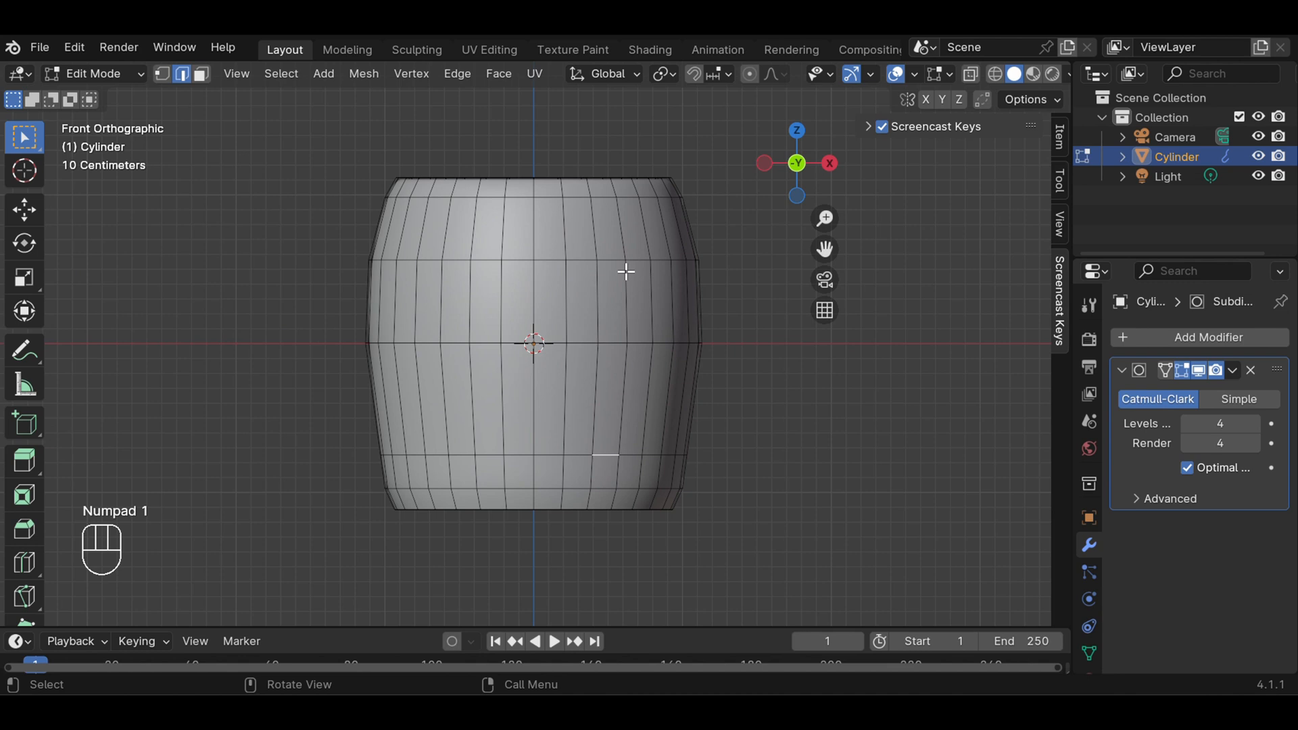
pyautogui.scroll(1, 626, 271)
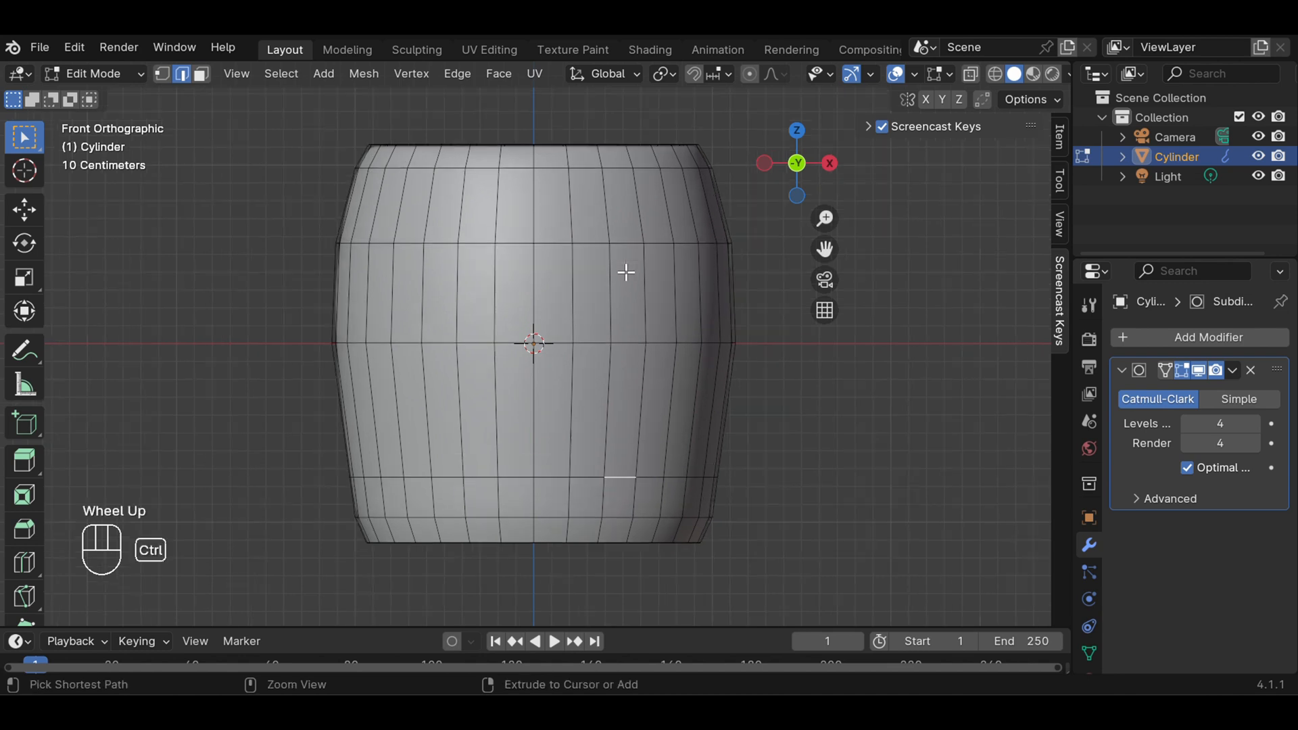
pyautogui.hotkey('ctrl', 'r')
pyautogui.click(623, 284)
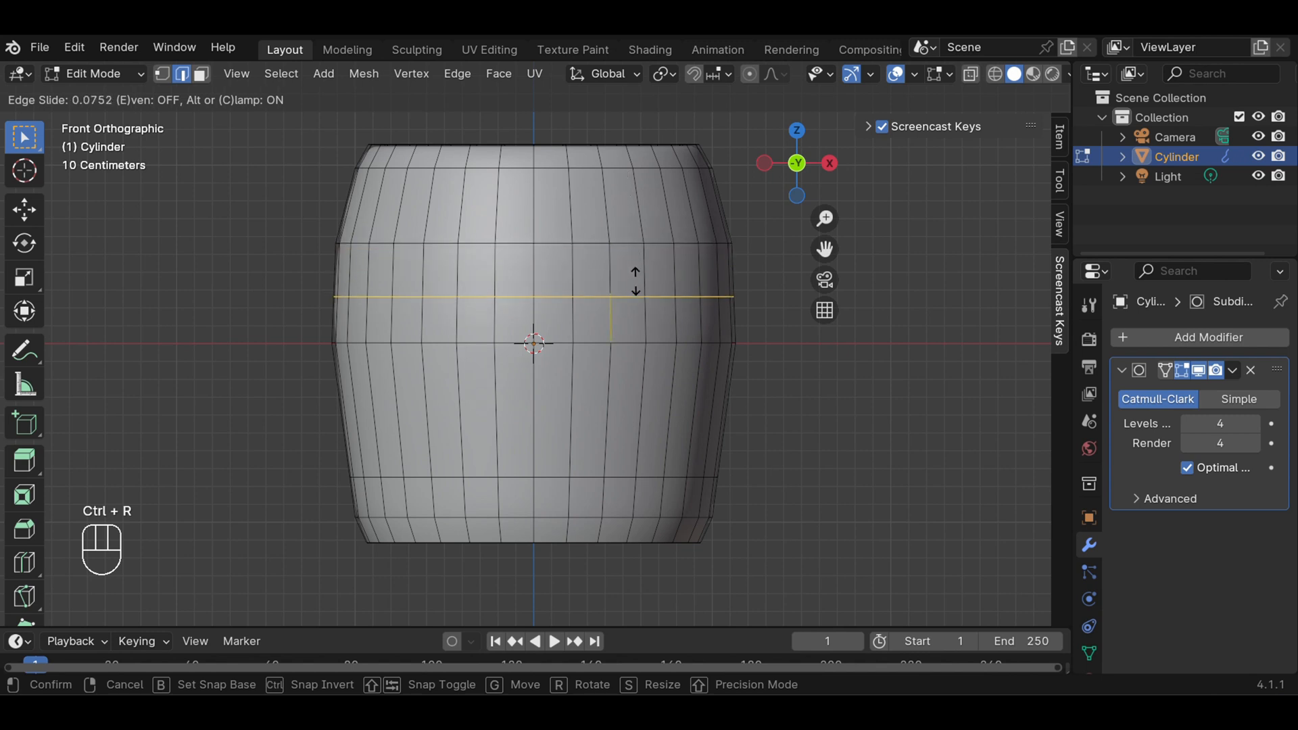
pyautogui.press('Escape')
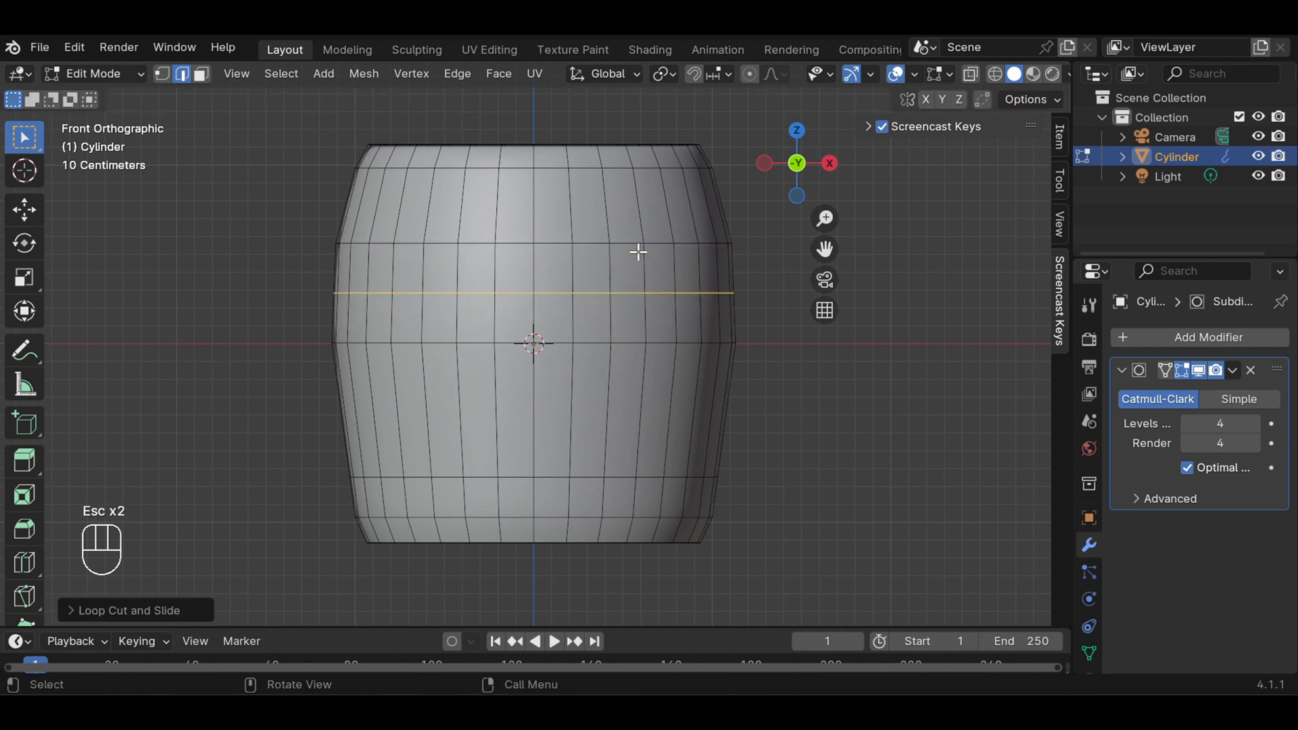
pyautogui.click(638, 250)
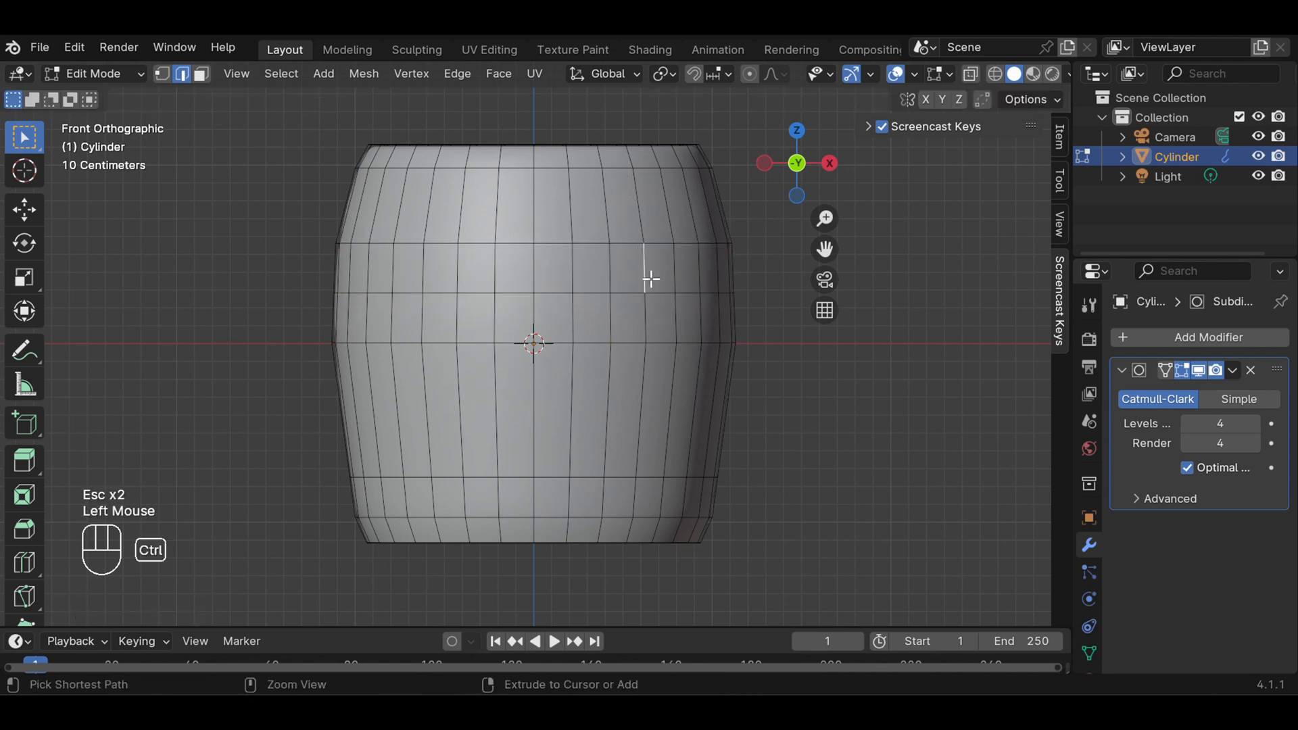
pyautogui.hotkey('ctrl', 'z')
pyautogui.hotkey('ctrl', 'z')
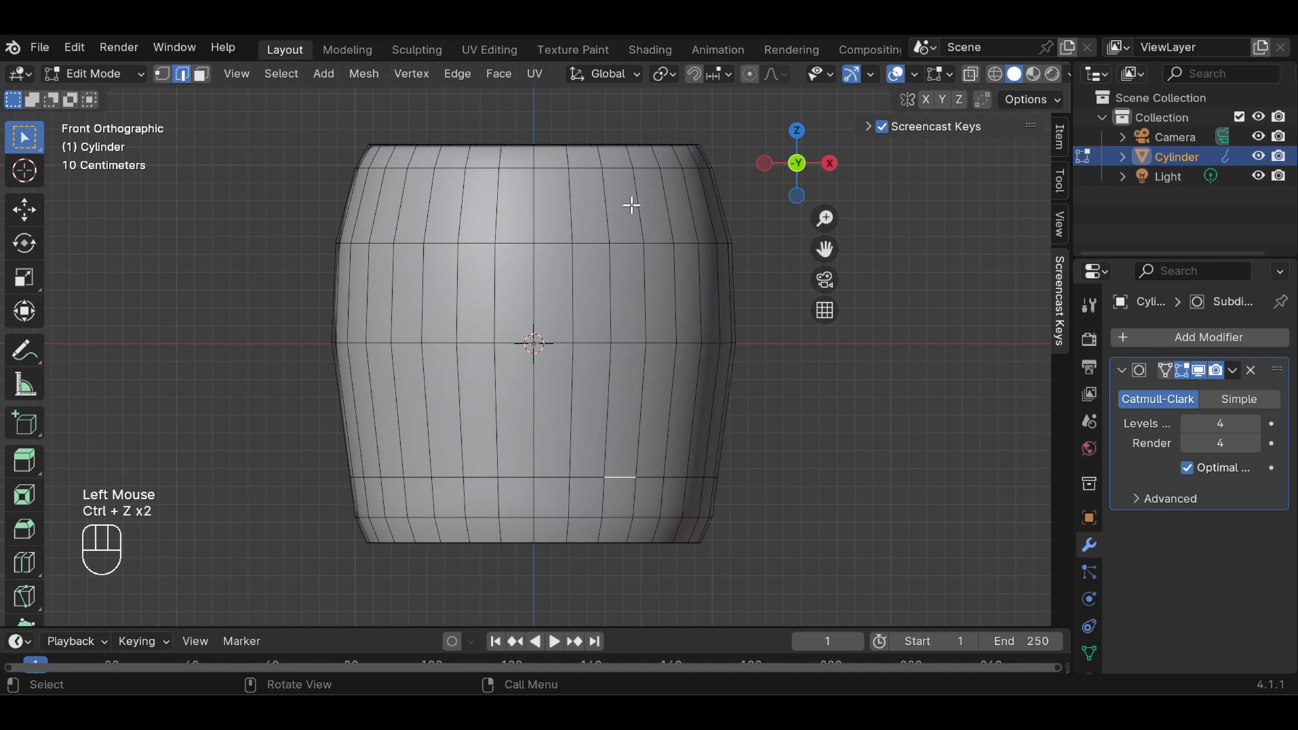
# Add a loop cut in the band between the two upper loops, slide it up by about 0.27, and clear the selection
pyautogui.press('ctrl')
pyautogui.hotkey('ctrl', 'r')
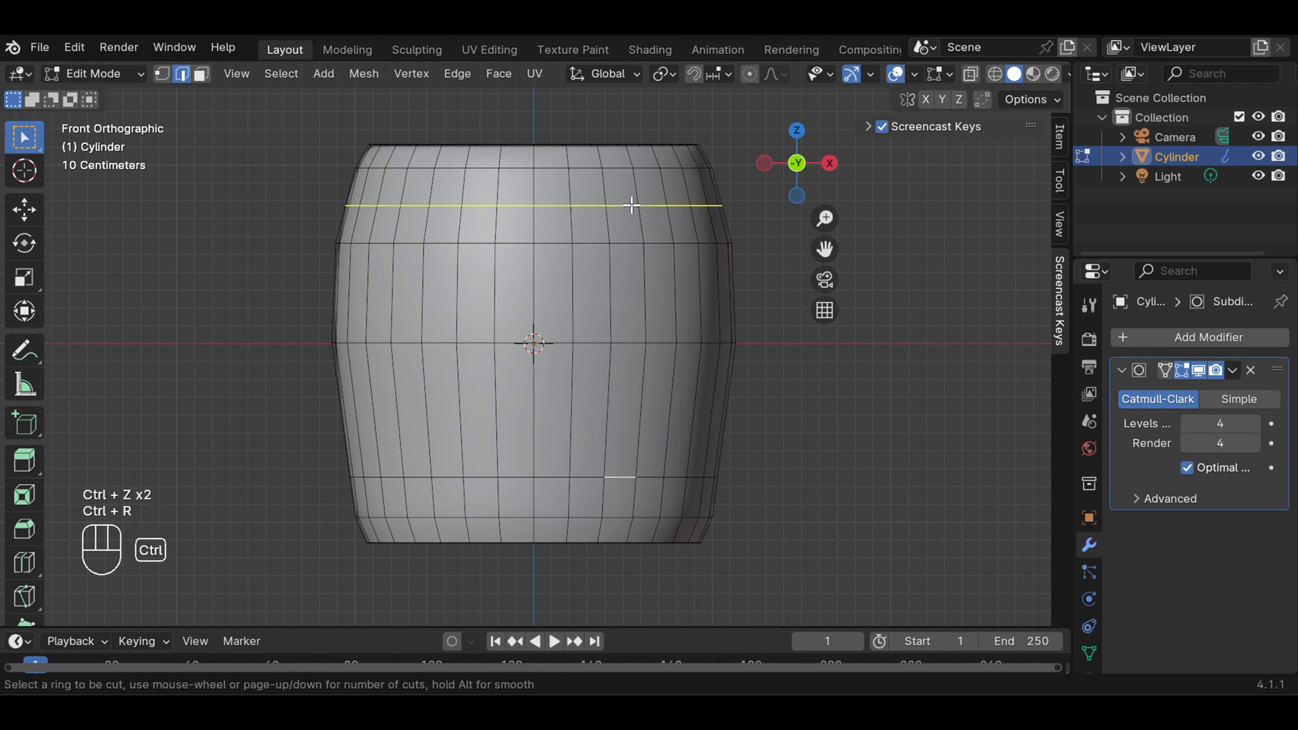
pyautogui.click(631, 205)
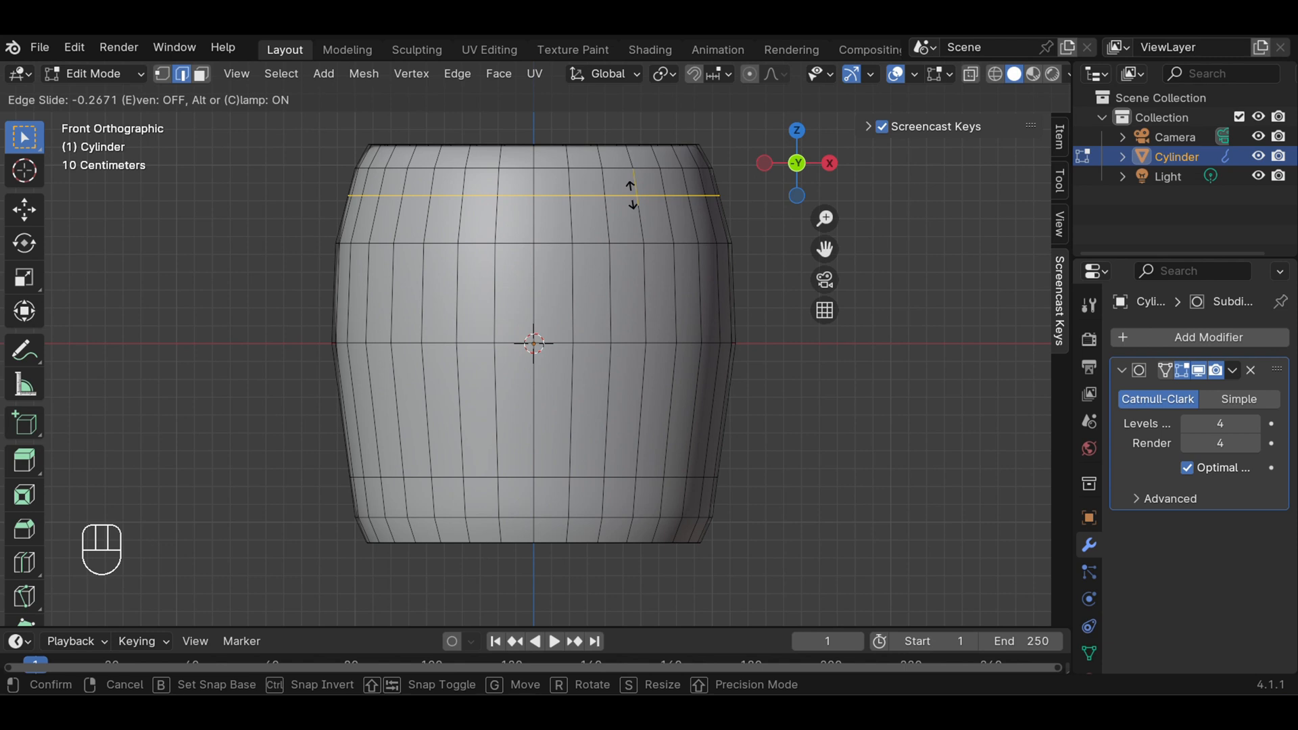
pyautogui.click(630, 195)
pyautogui.click(629, 194)
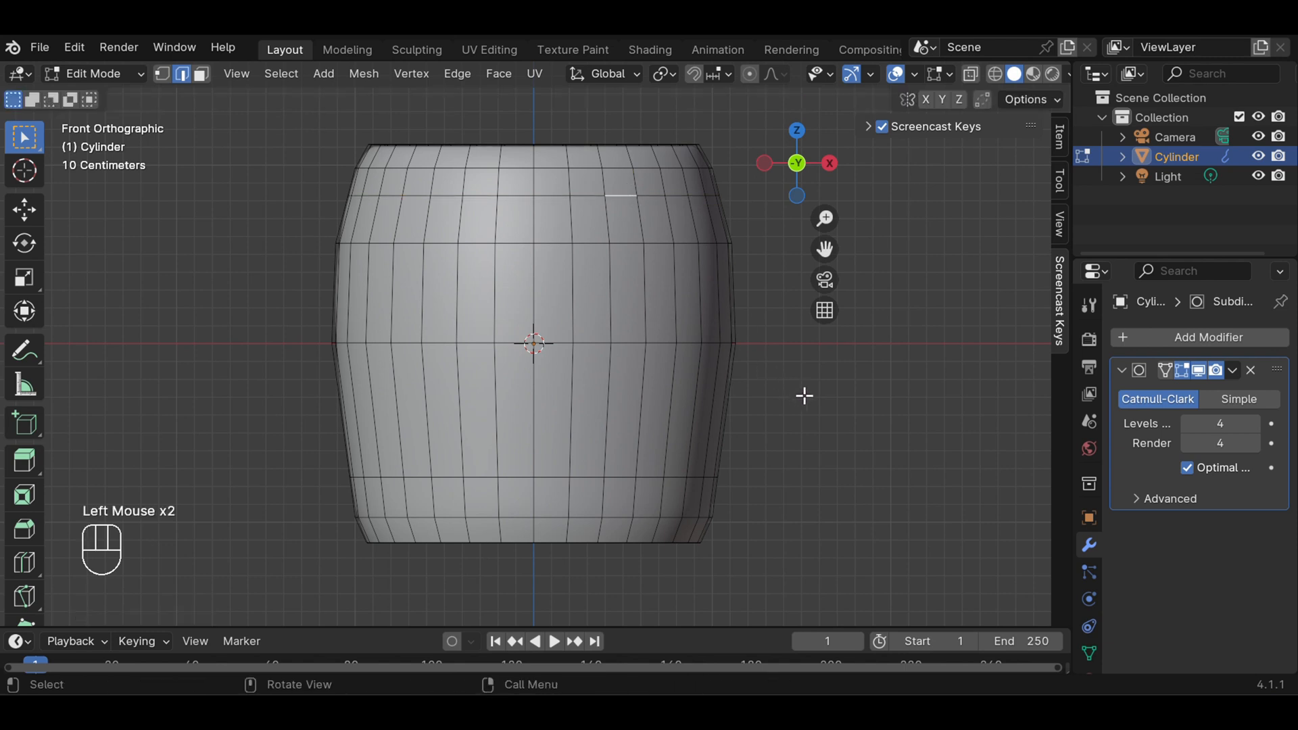
pyautogui.click(808, 397)
# In face select mode, select one face in the barrel's upper band and the matching face in its lower band, in the same column
pyautogui.moveTo(811, 415); pyautogui.dragTo(657, 520, button='middle')
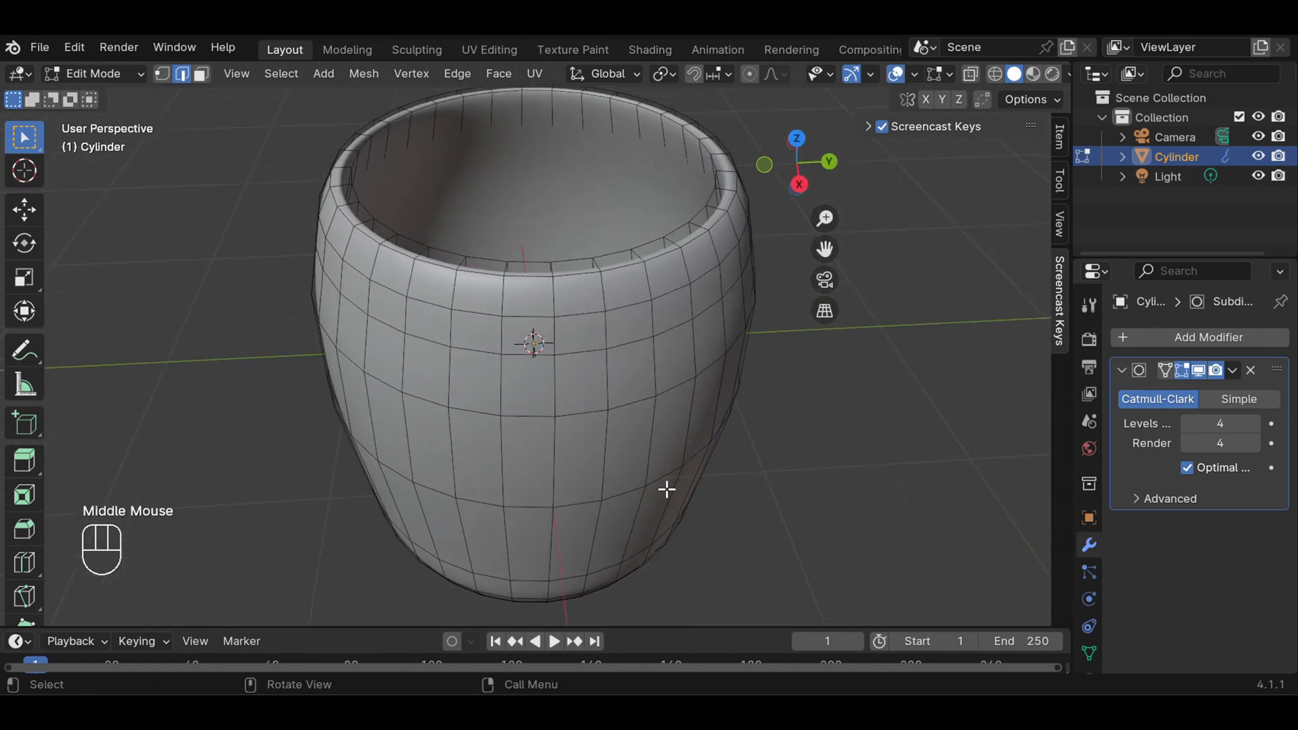
pyautogui.moveTo(866, 434); pyautogui.dragTo(655, 381, button='middle')
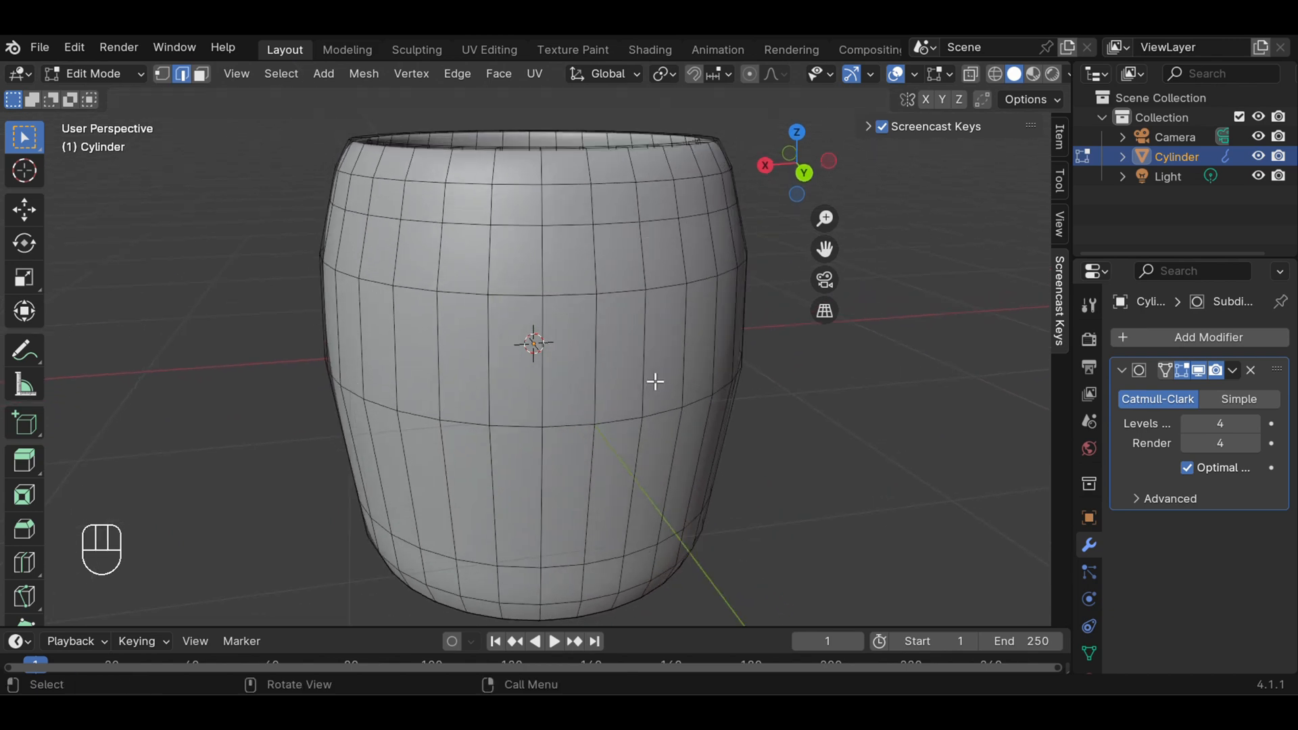
pyautogui.moveTo(762, 469); pyautogui.dragTo(654, 379, button='middle')
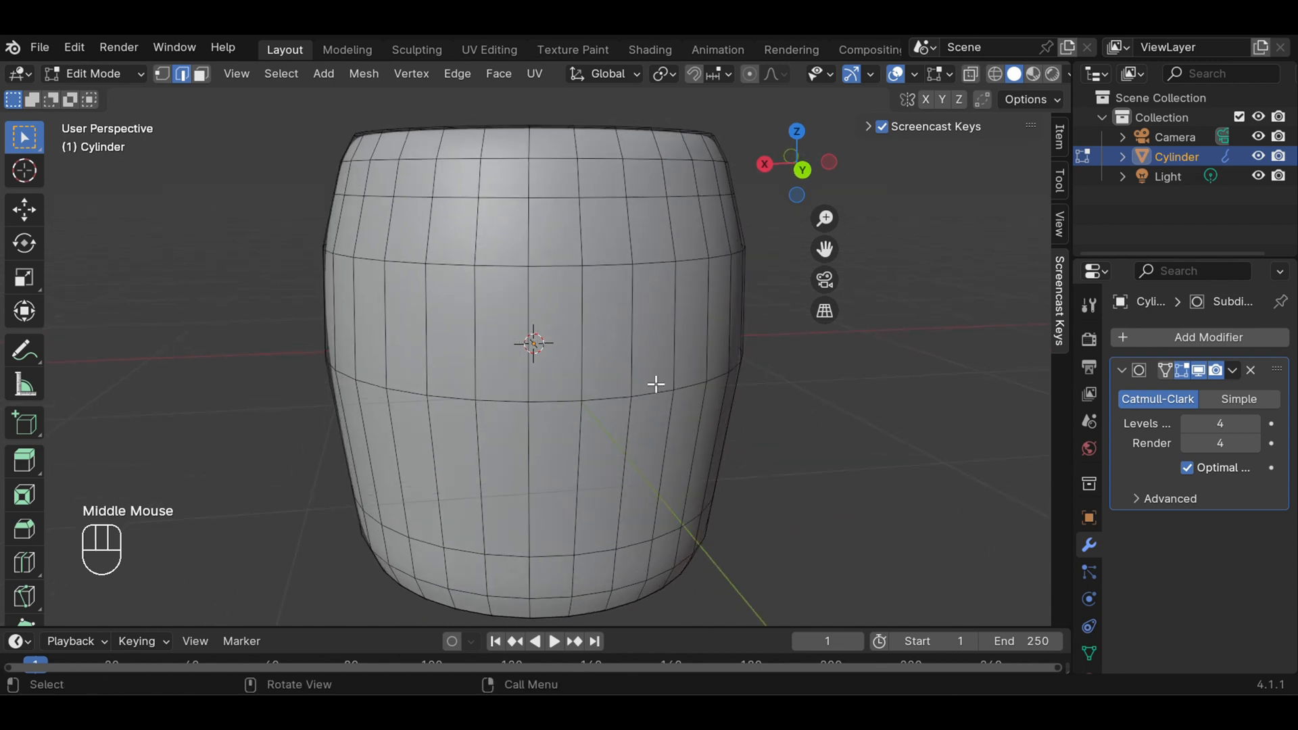
pyautogui.click(207, 75)
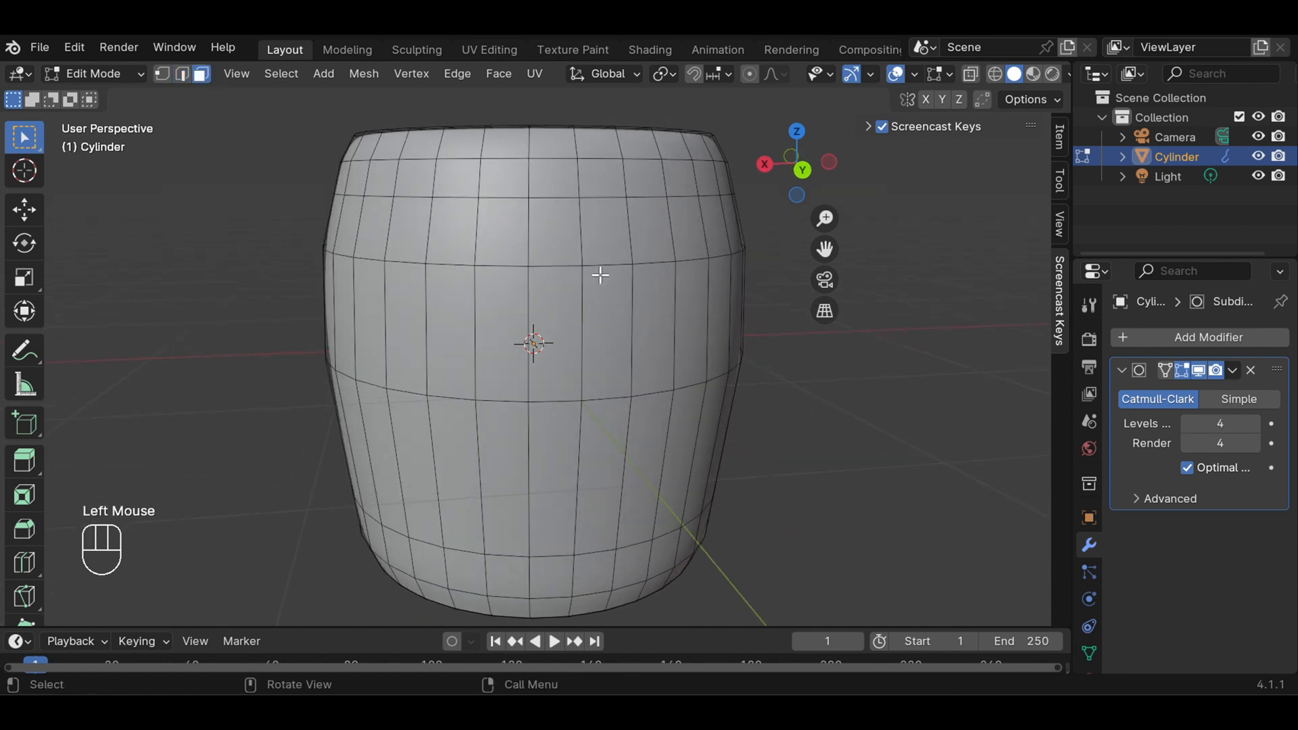
pyautogui.click(598, 242)
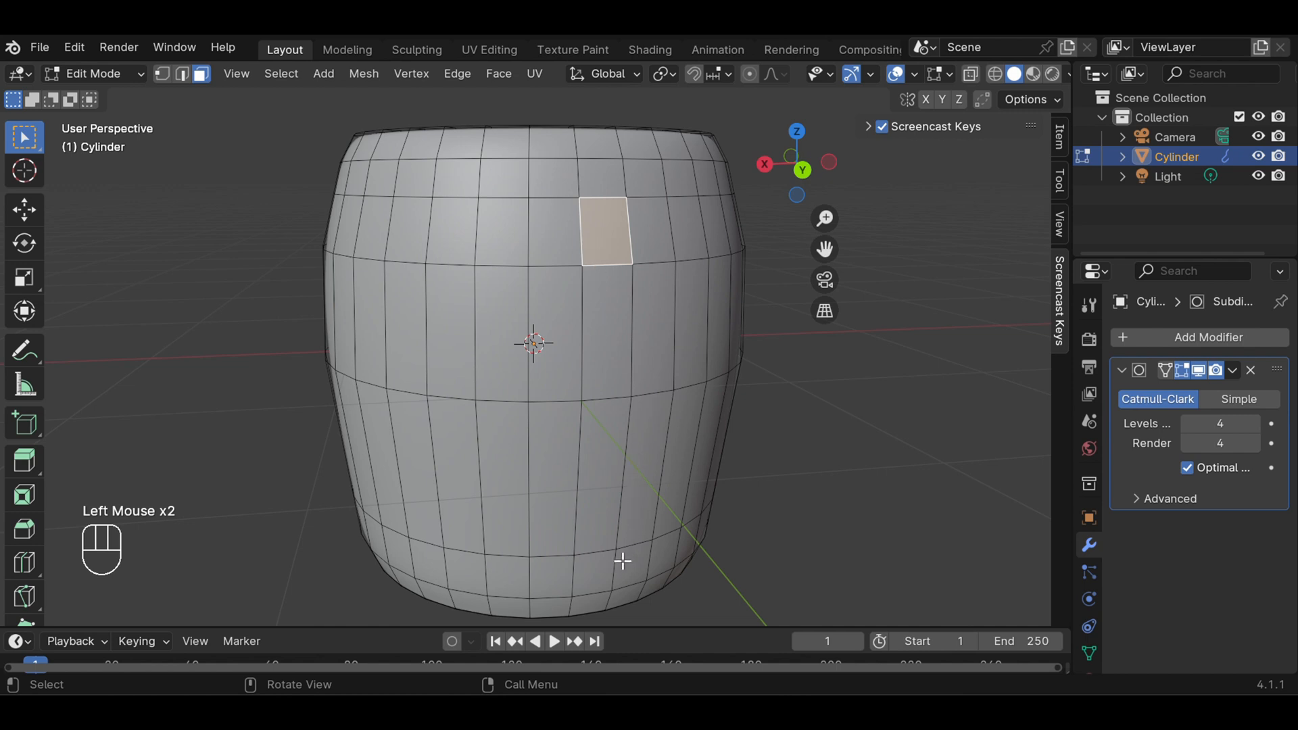
pyautogui.press('shift')
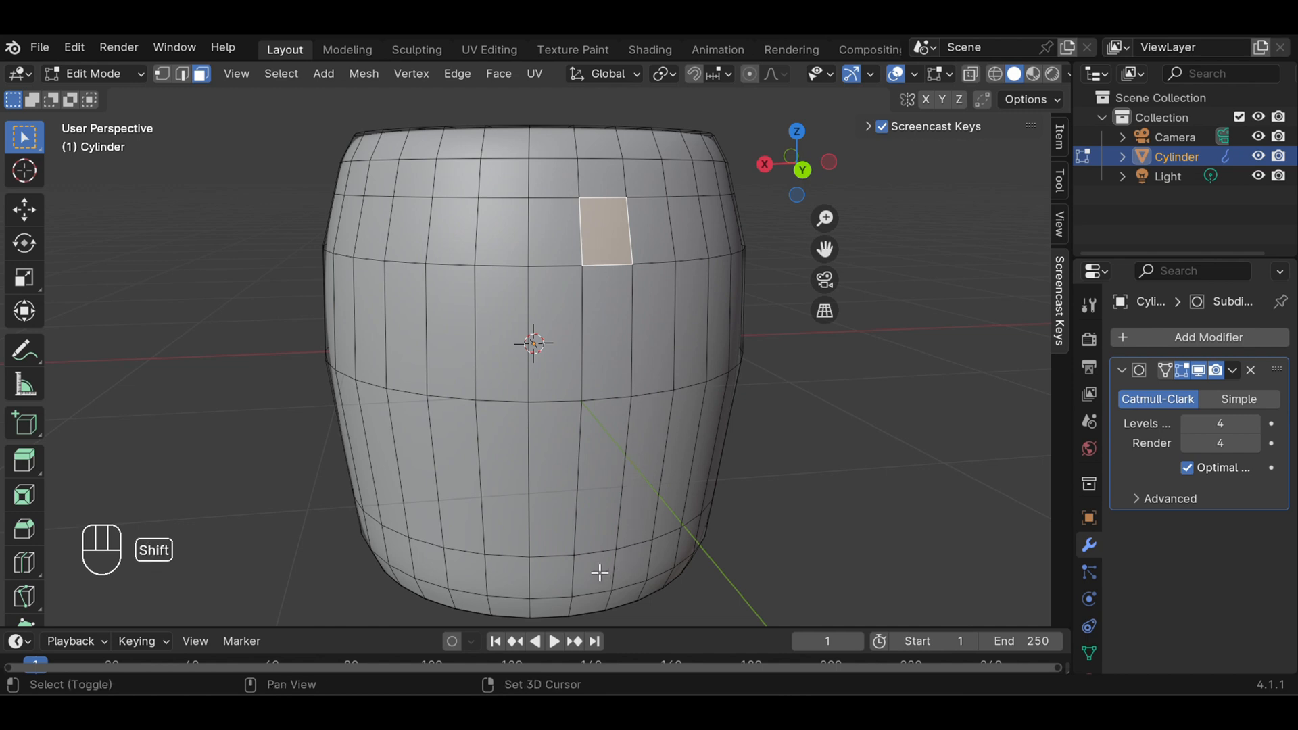
pyautogui.keyDown('shift'); pyautogui.click(598, 573); pyautogui.keyUp('shift')
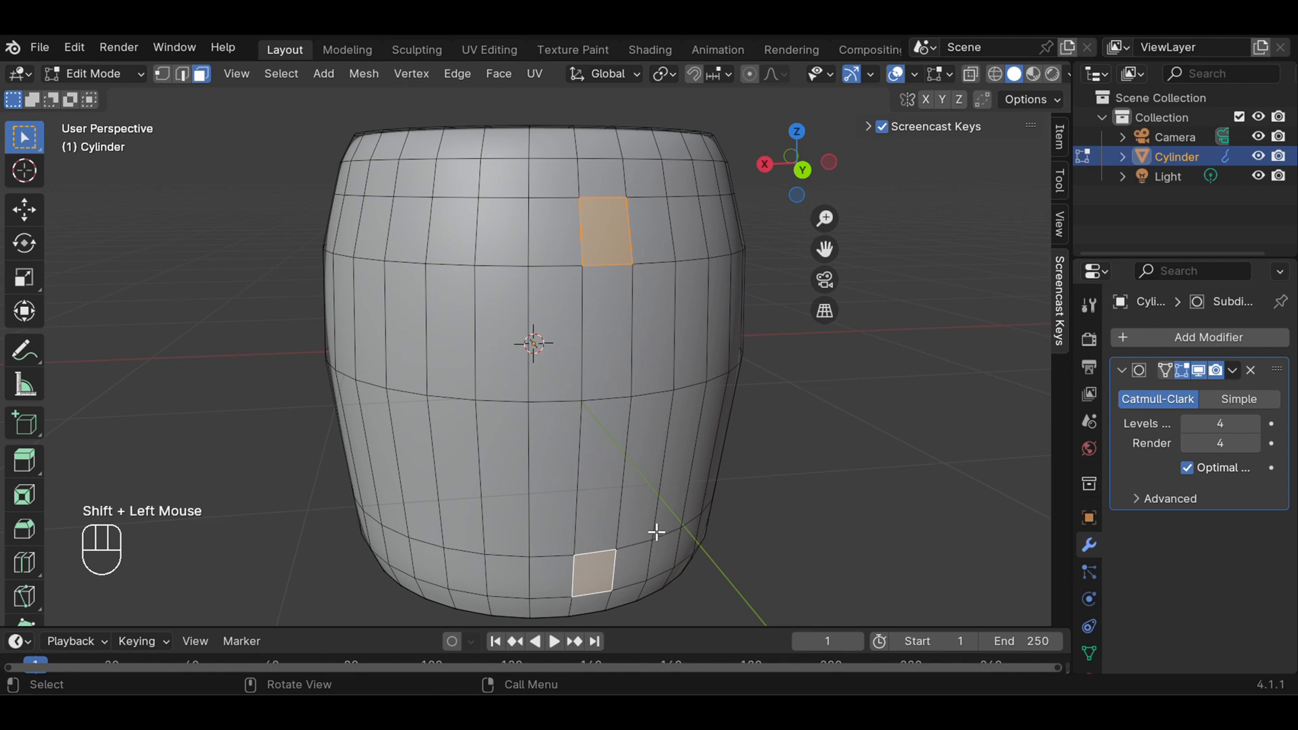
# In right view, extrude the two selected faces outward by about 0.37 m as handle stubs, and clear the selection
pyautogui.press('KP_1')
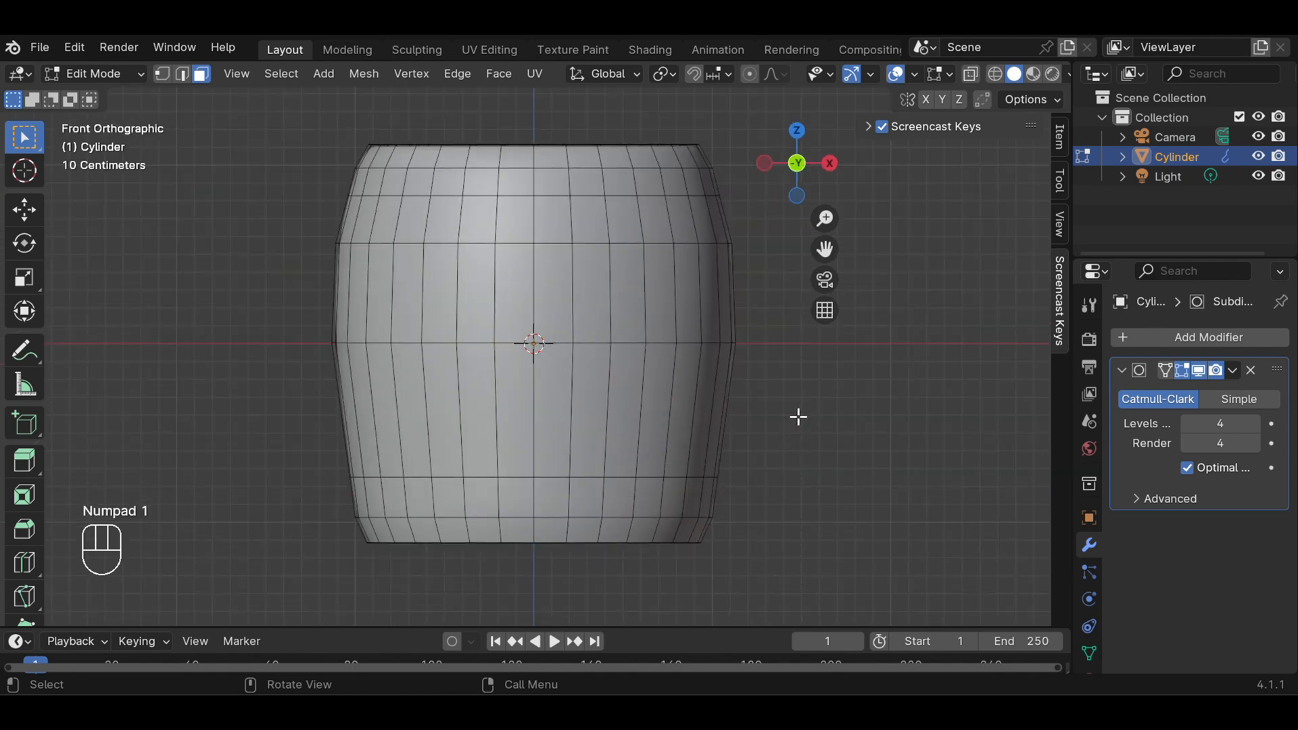
pyautogui.press('KP_3')
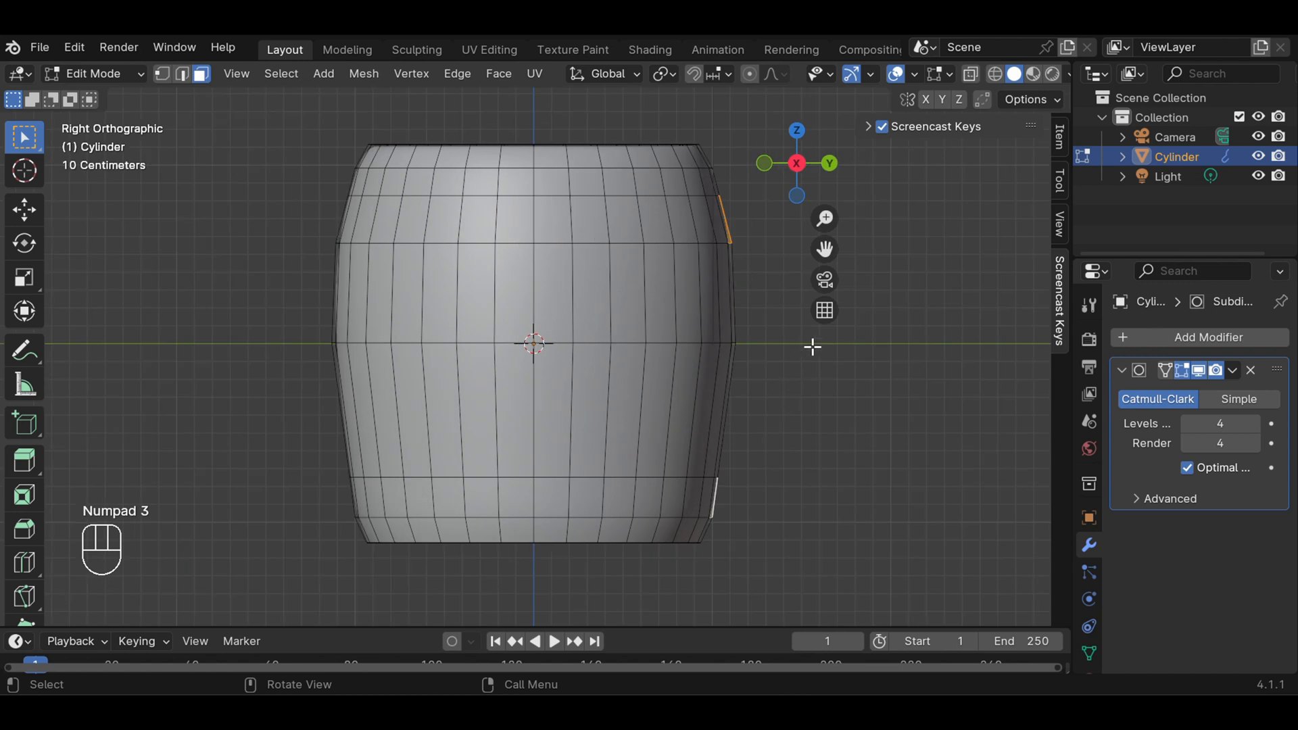
pyautogui.moveTo(824, 249); pyautogui.dragTo(722, 285)
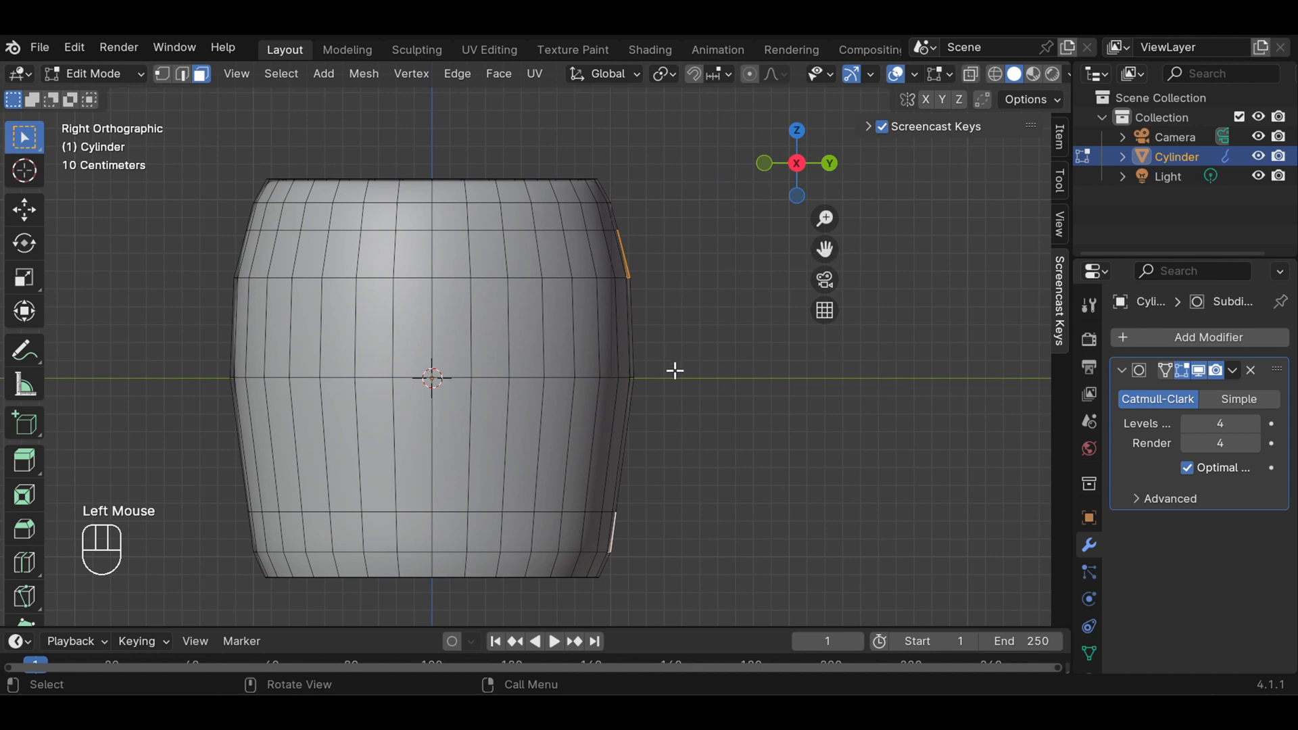
pyautogui.press('e')
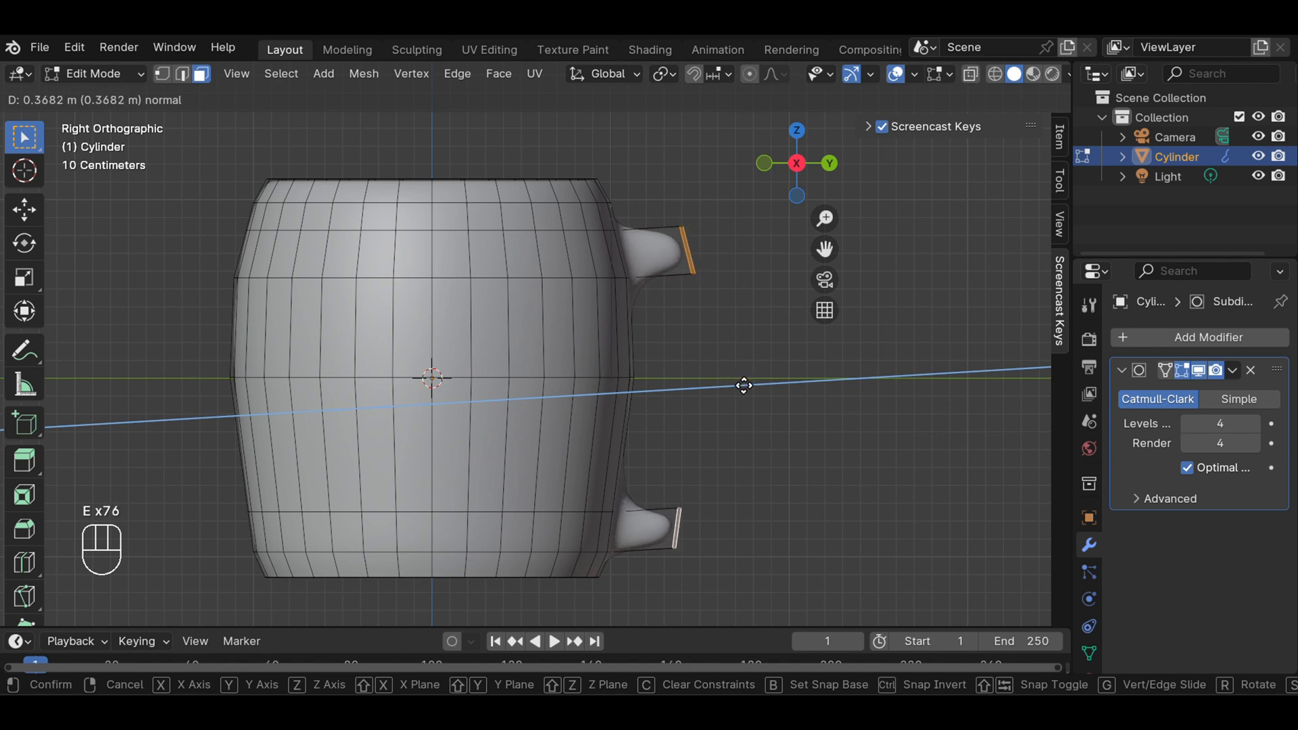
pyautogui.click(743, 386)
pyautogui.click(772, 375)
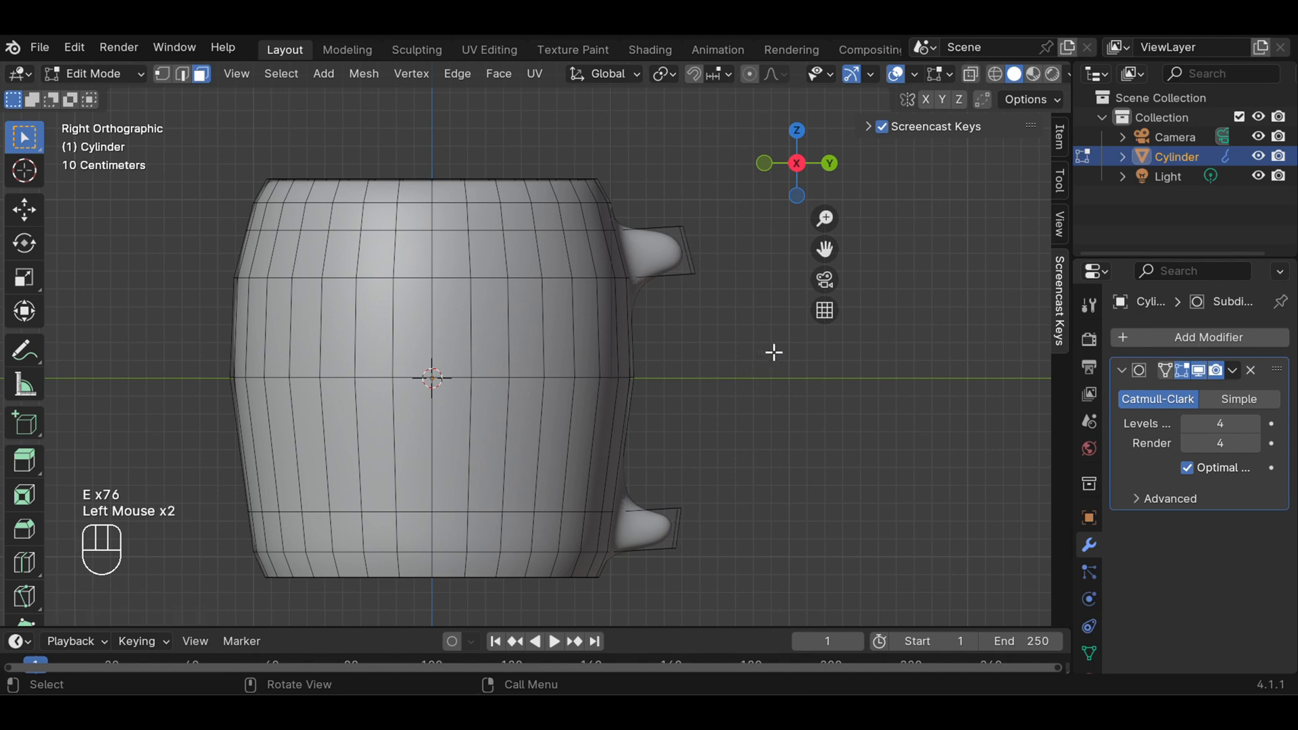
# In right view, rotate the upper stub's end face by about 32° and move it about 0.15 m outward and 0.13 m down
pyautogui.moveTo(774, 352); pyautogui.dragTo(545, 390, button='middle')
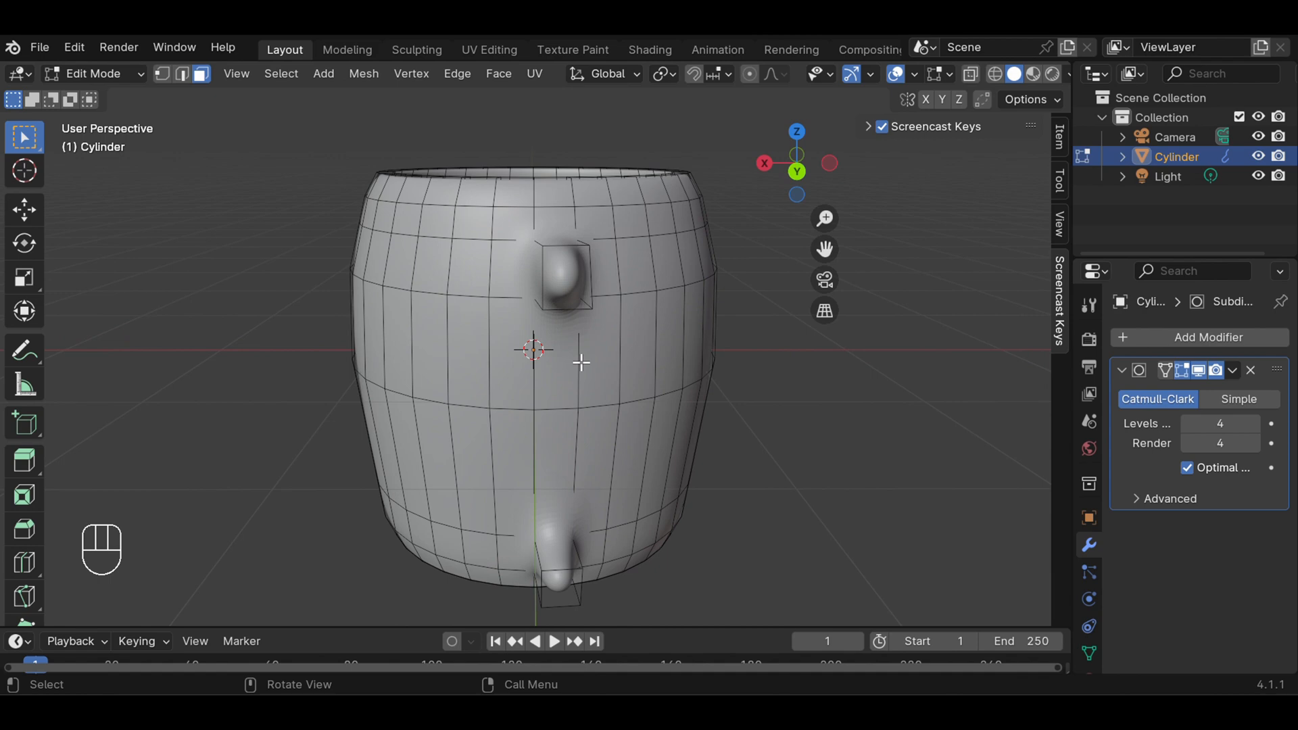
pyautogui.press('KP_3')
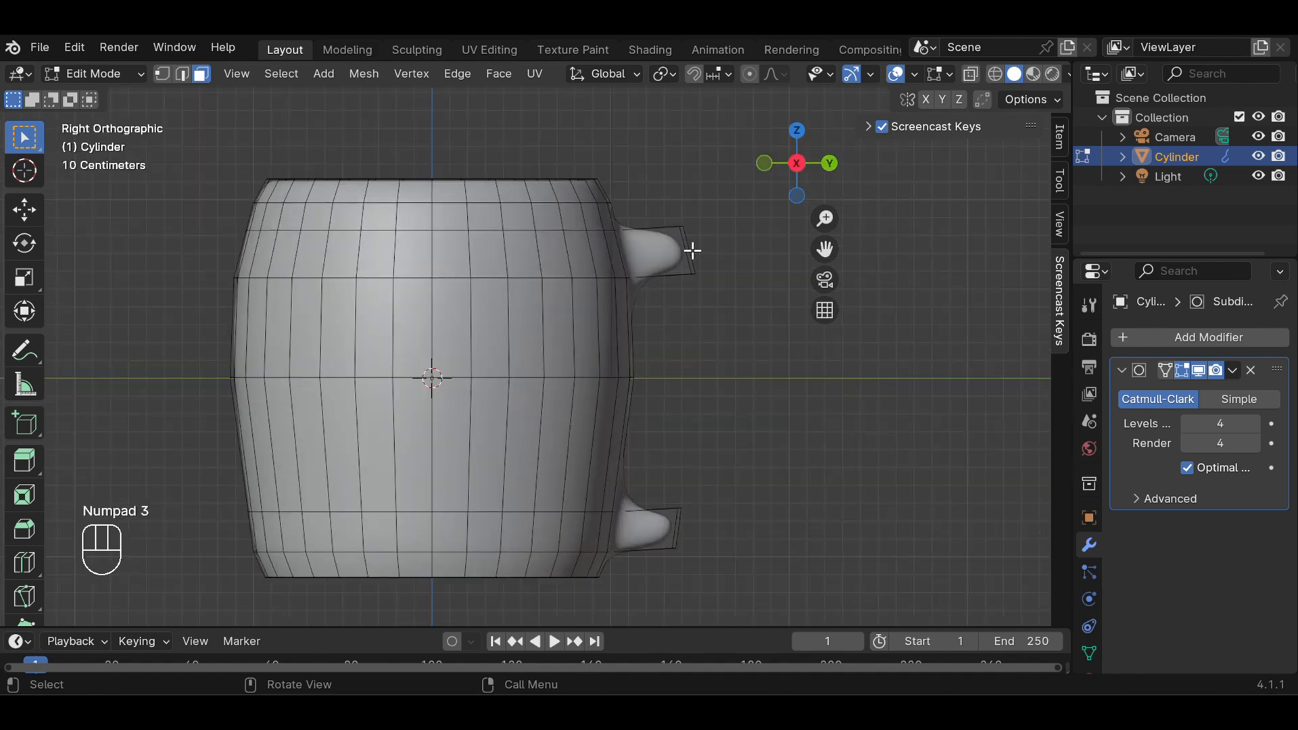
pyautogui.moveTo(737, 295); pyautogui.dragTo(610, 310, button='middle')
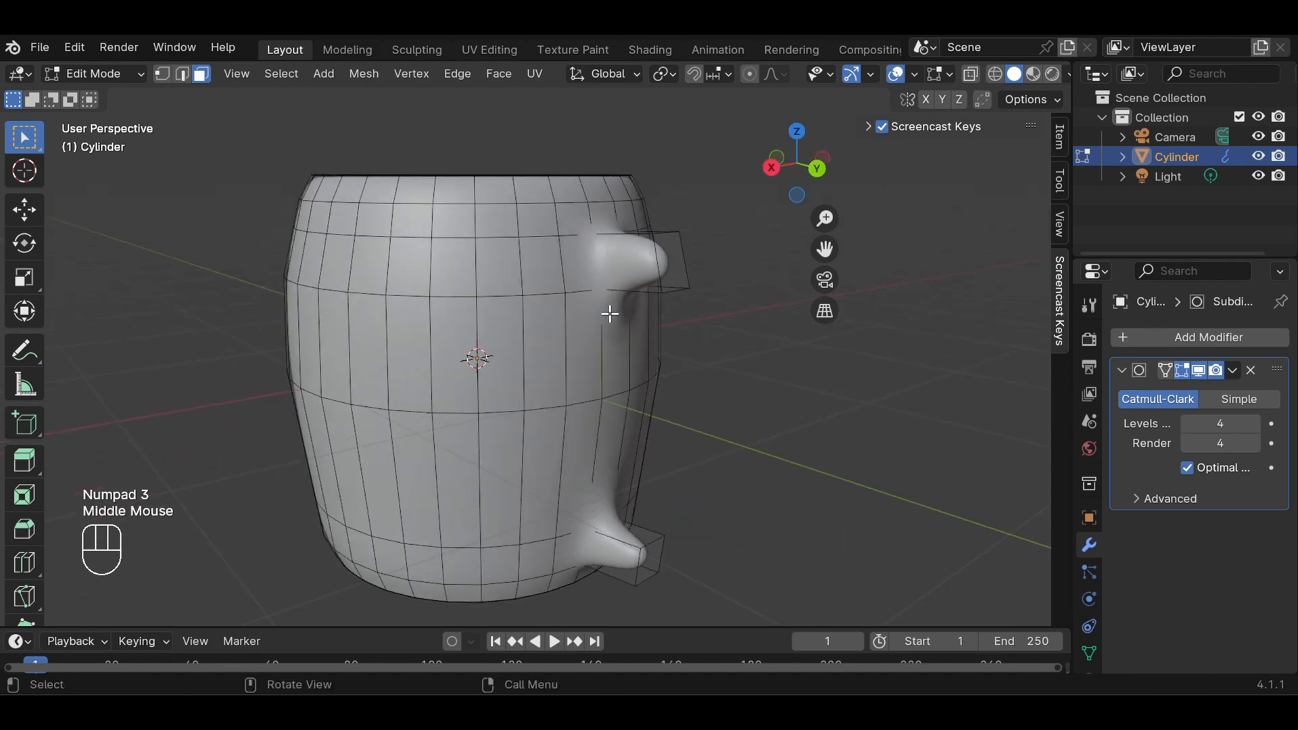
pyautogui.click(670, 271)
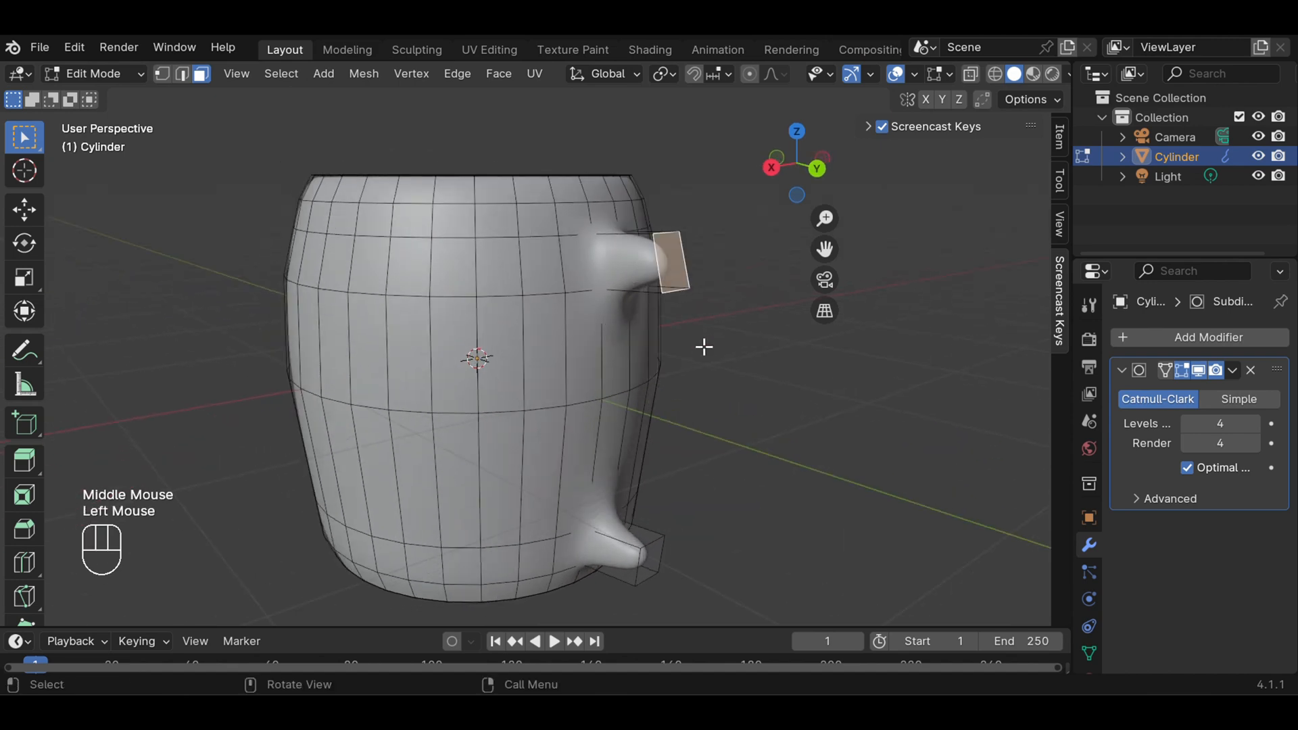
pyautogui.press('KP_3')
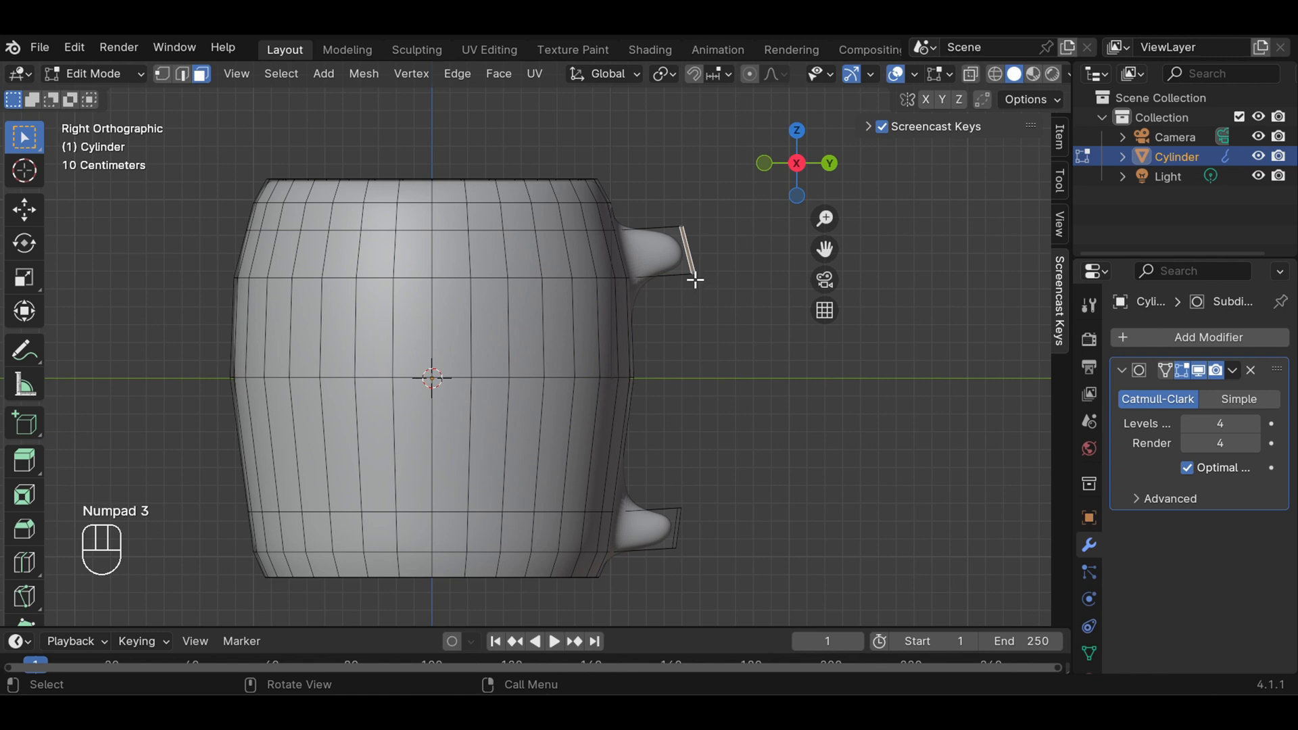
pyautogui.press('r')
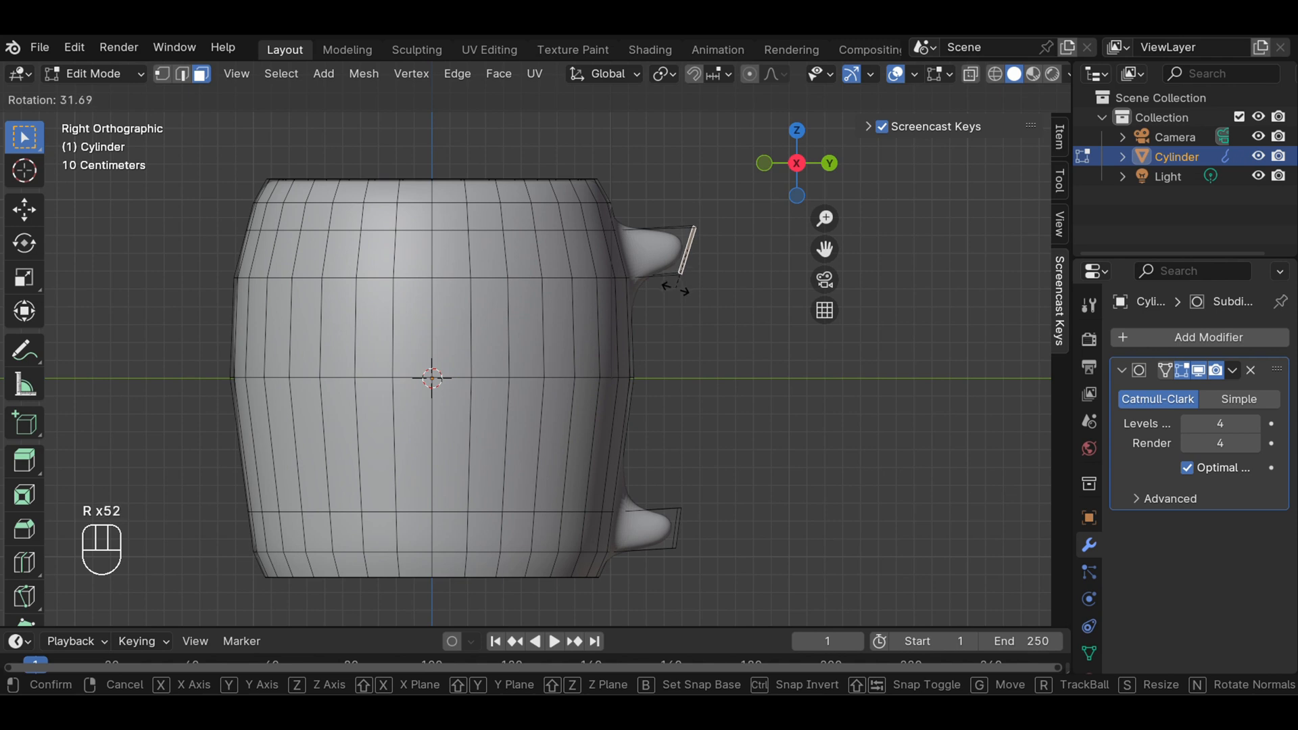
pyautogui.click(675, 287)
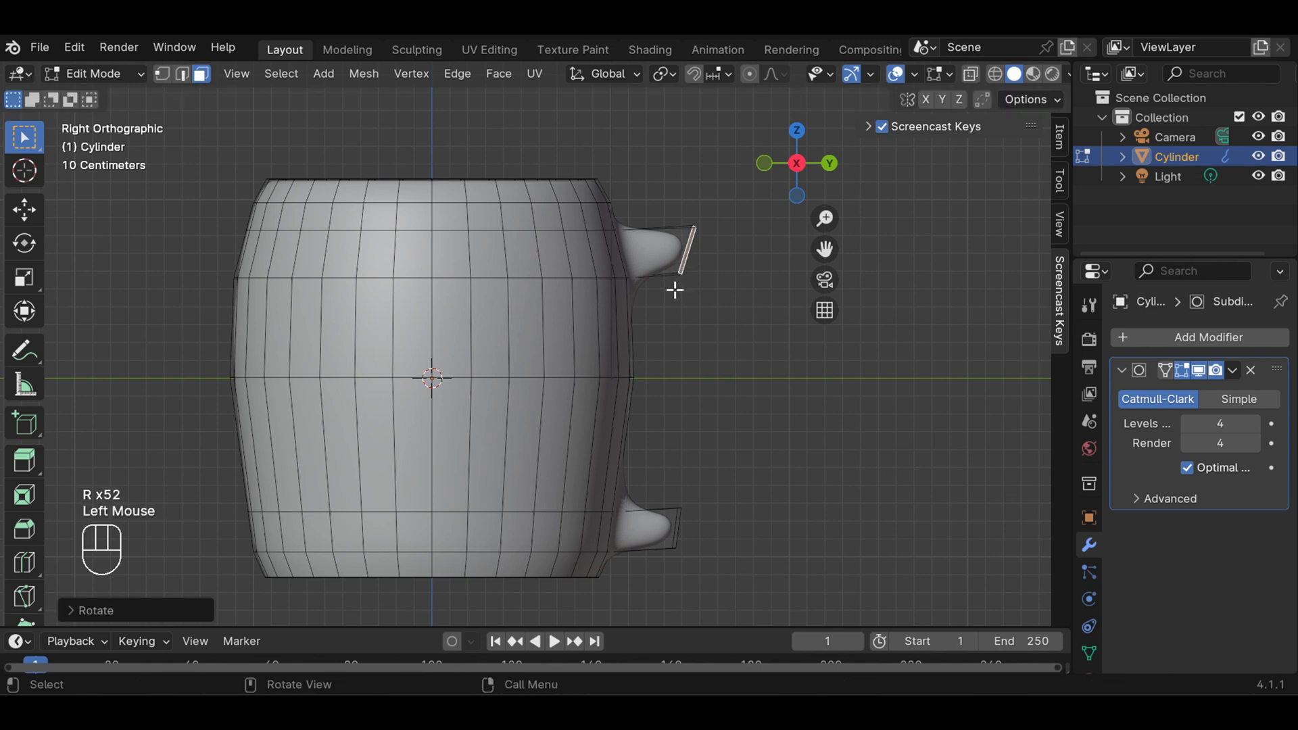
pyautogui.press('g')
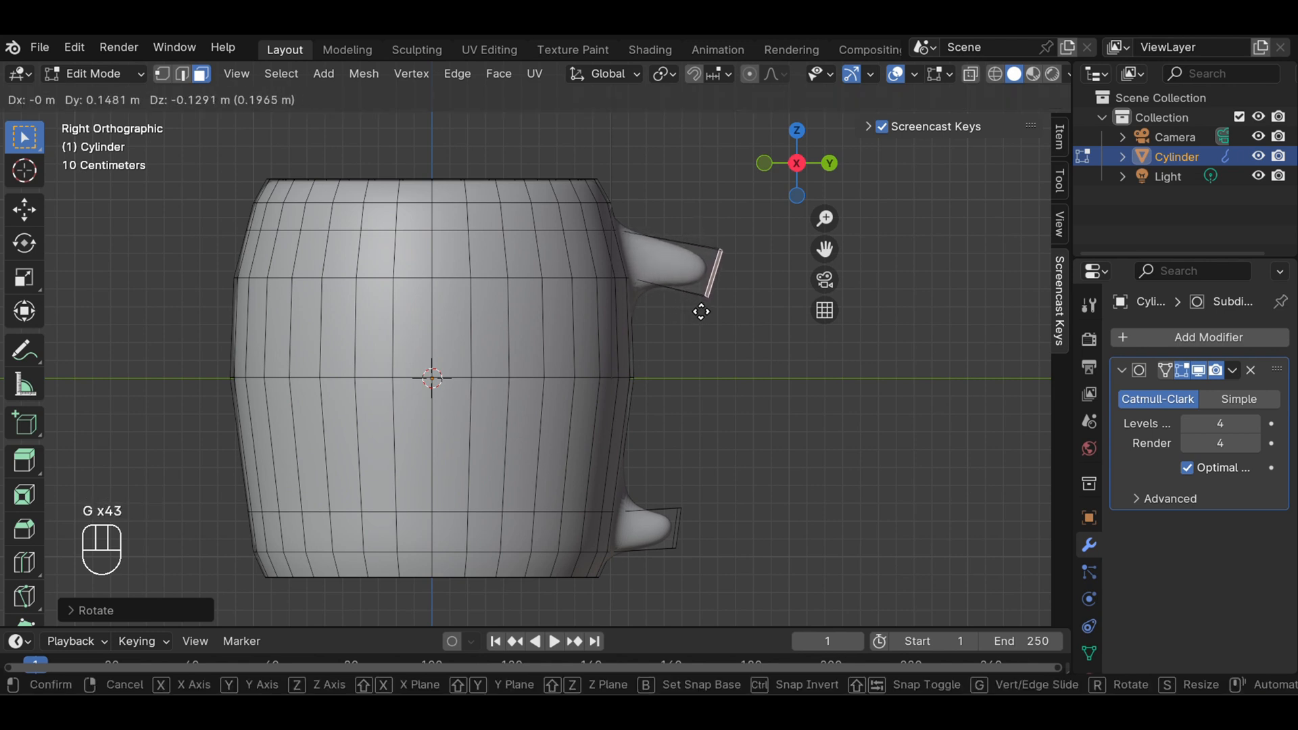
pyautogui.click(700, 312)
# Viewed facing the handle, straighten the upper stub's end face by rotating it about 3°, and clear the selection
pyautogui.moveTo(773, 345); pyautogui.dragTo(532, 345, button='middle')
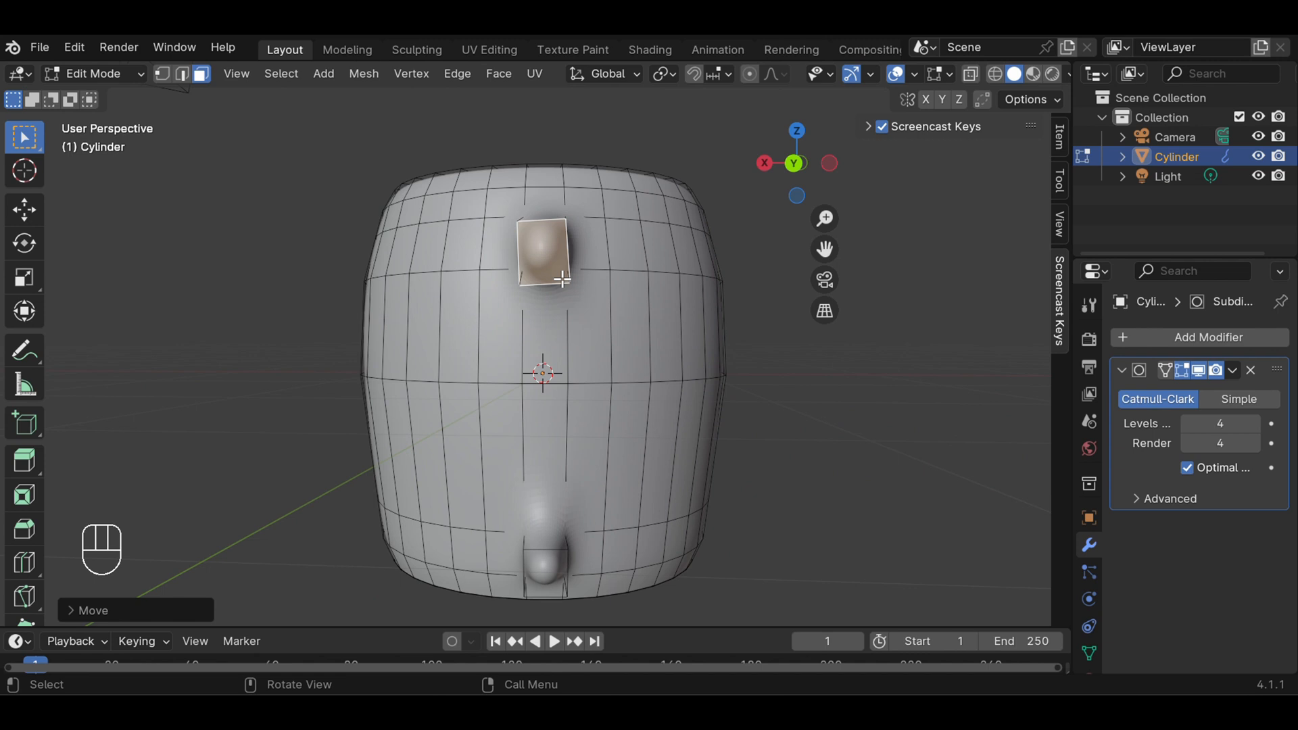
pyautogui.press('r')
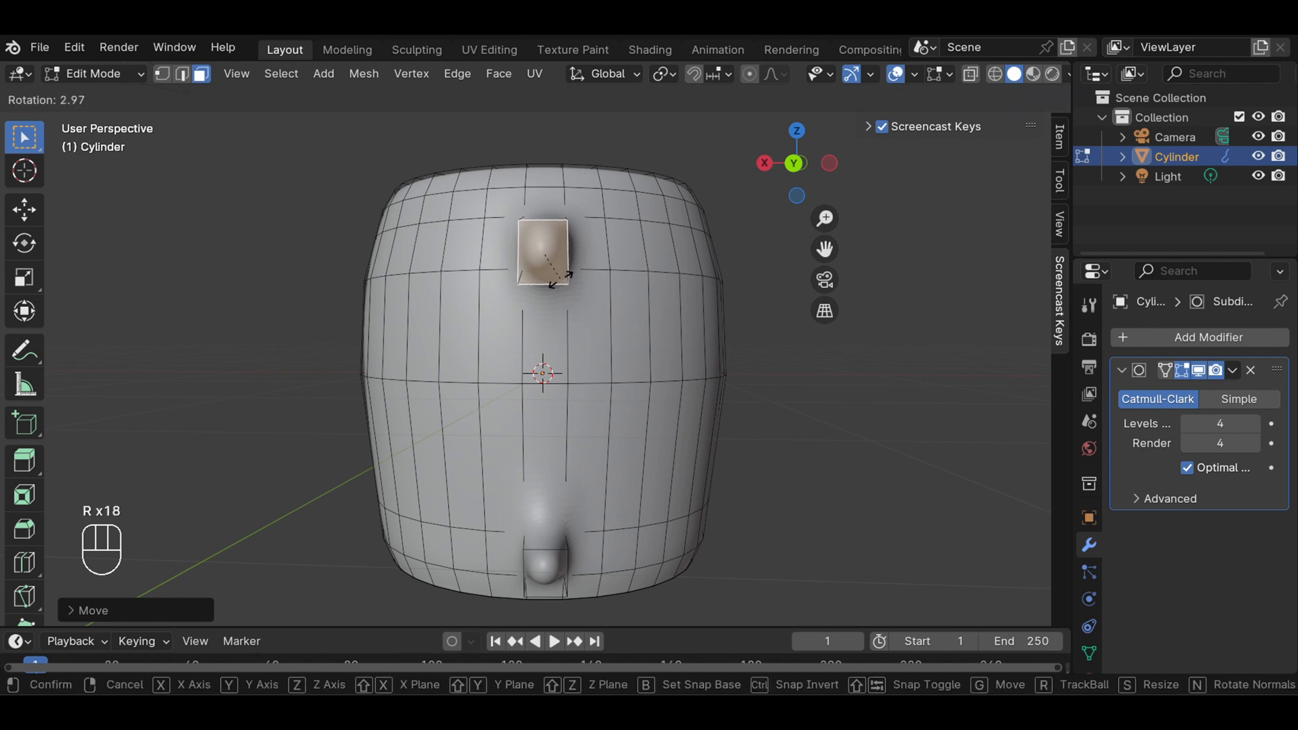
pyautogui.click(559, 276)
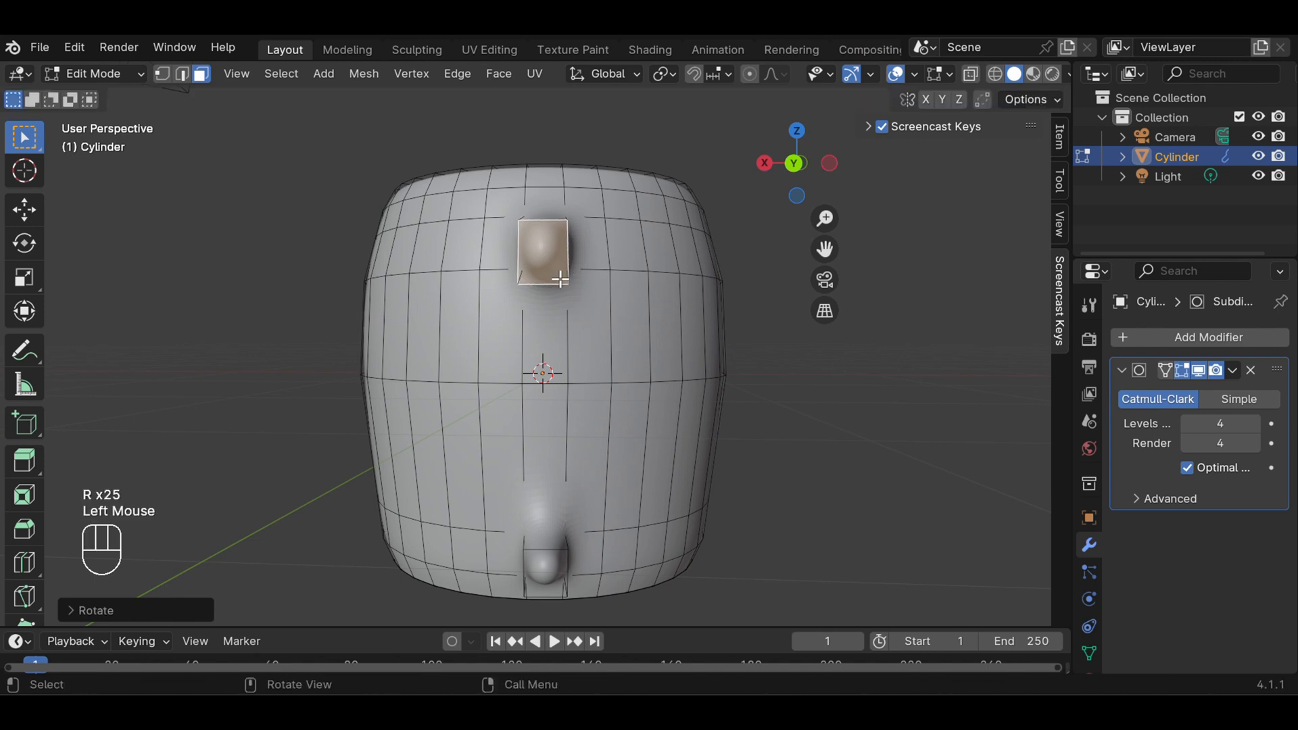
pyautogui.click(771, 342)
# Reselect the upper stub's end face and extrude it outward by about 0.42 m in right view
pyautogui.moveTo(678, 349); pyautogui.dragTo(838, 354, button='middle')
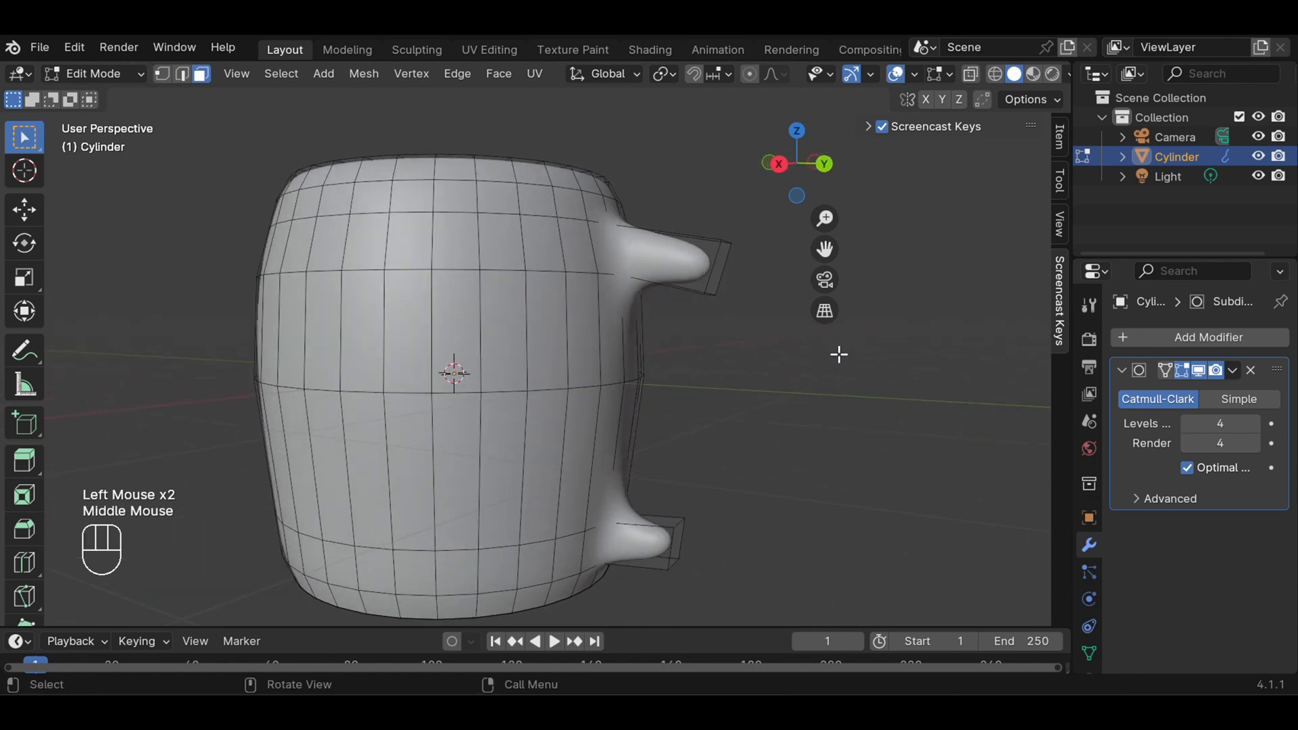
pyautogui.press('KP_3')
pyautogui.click(709, 284)
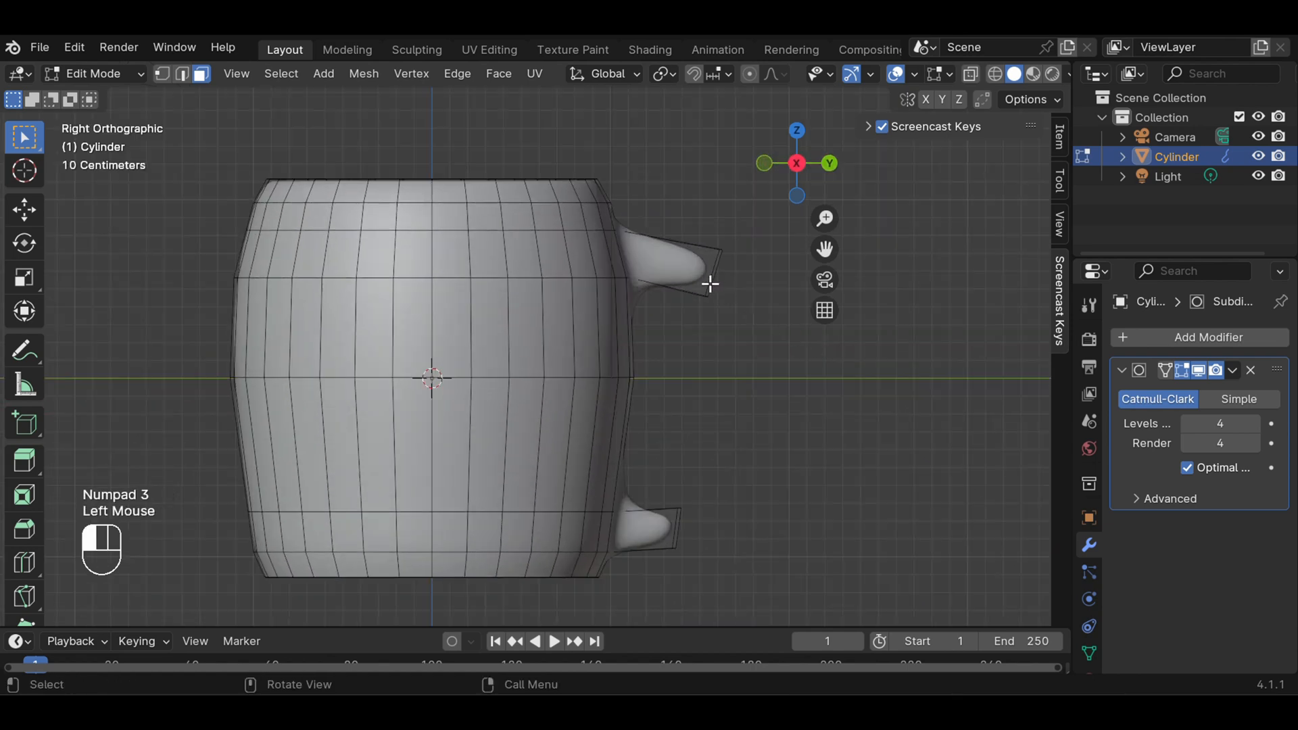
pyautogui.moveTo(733, 307); pyautogui.dragTo(615, 310, button='middle')
pyautogui.click(615, 310)
pyautogui.click(698, 263)
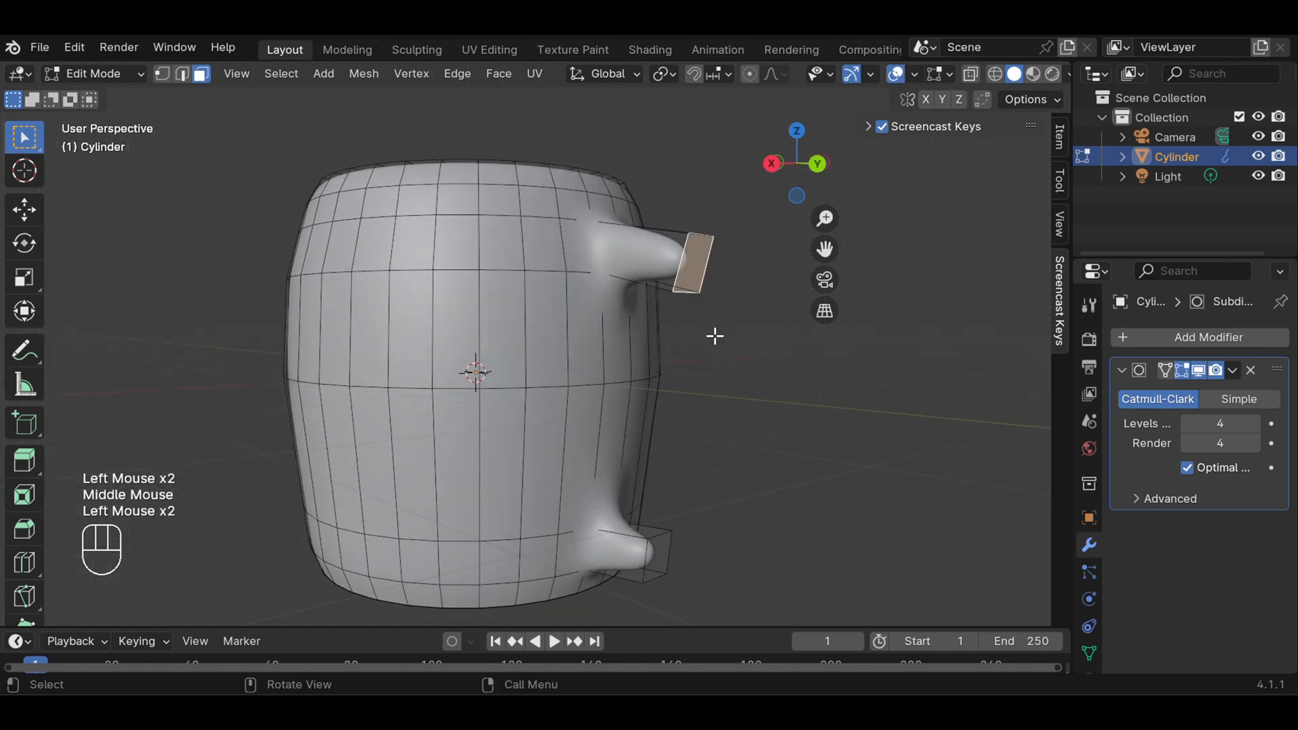
pyautogui.moveTo(712, 333); pyautogui.dragTo(762, 342, button='middle')
pyautogui.press('KP_3')
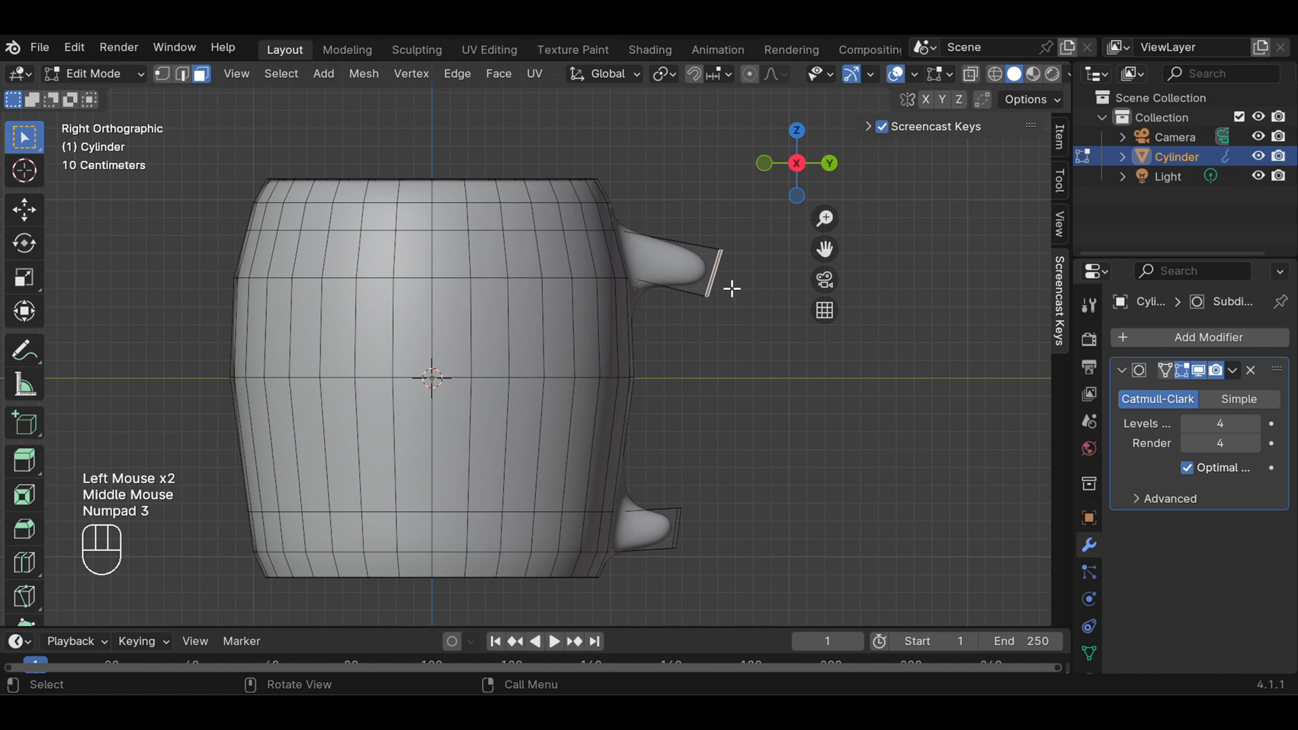
pyautogui.press('e')
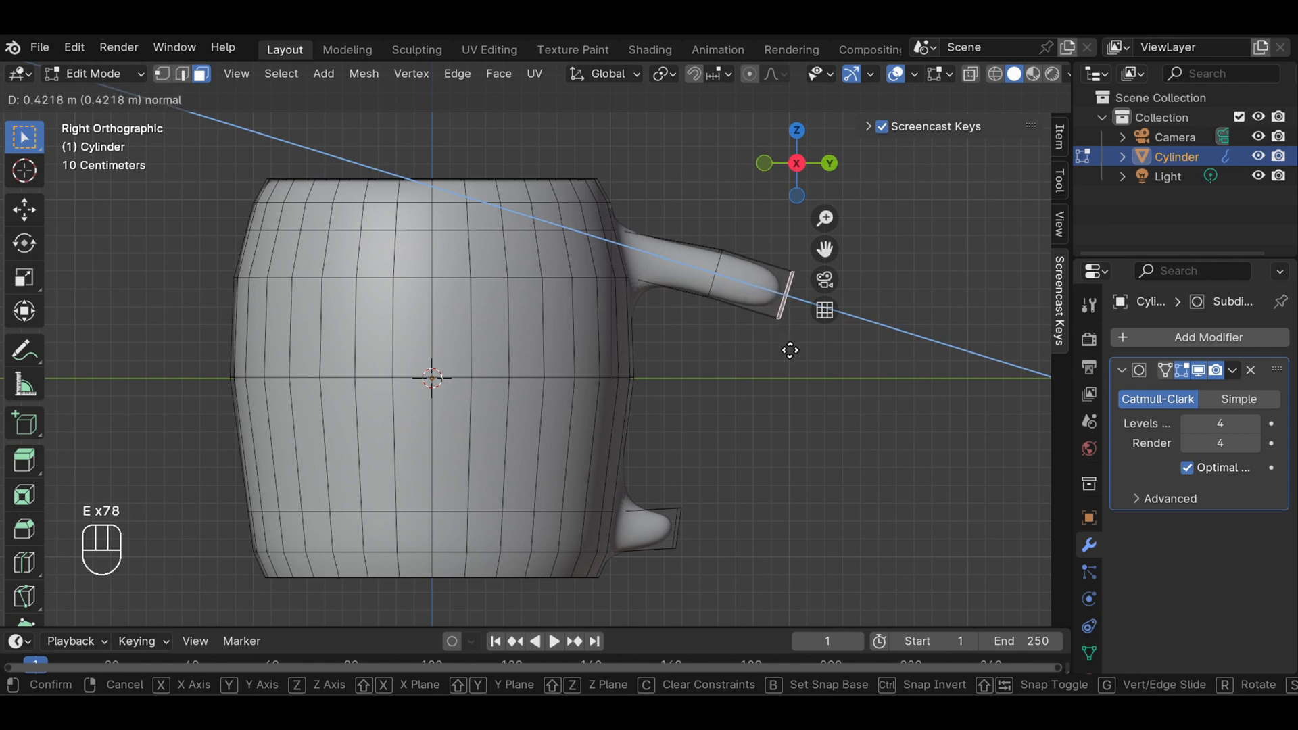
pyautogui.click(786, 345)
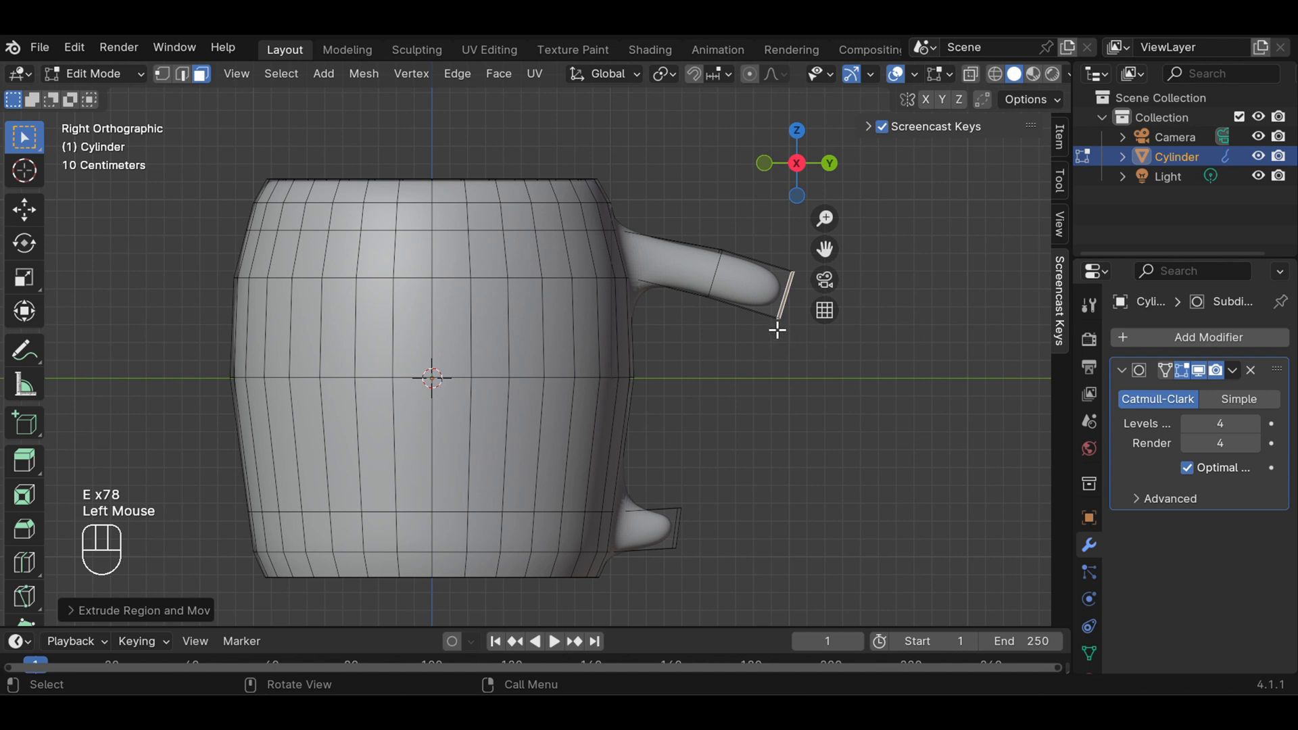
# Rotate the new handle segment's end face by about 24°, move it down to curve the handle, and check its alignment facing the handle
pyautogui.press('r')
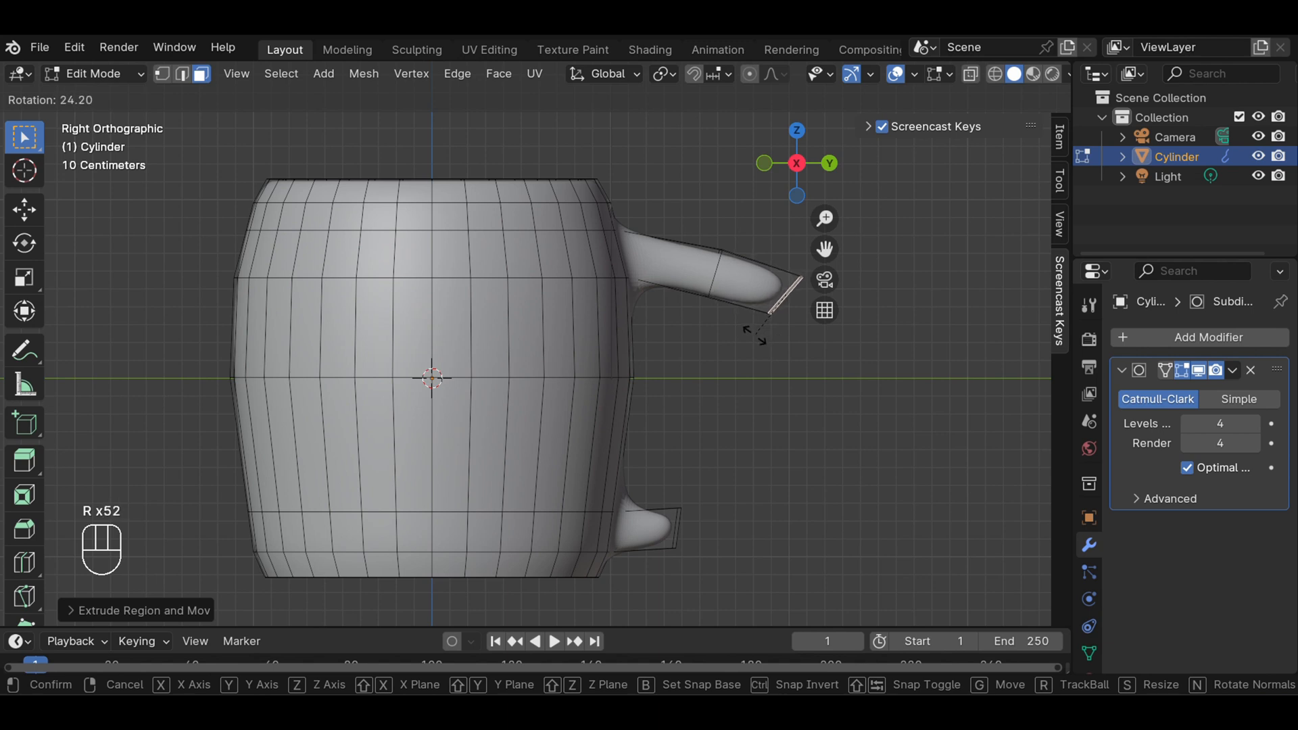
pyautogui.click(753, 334)
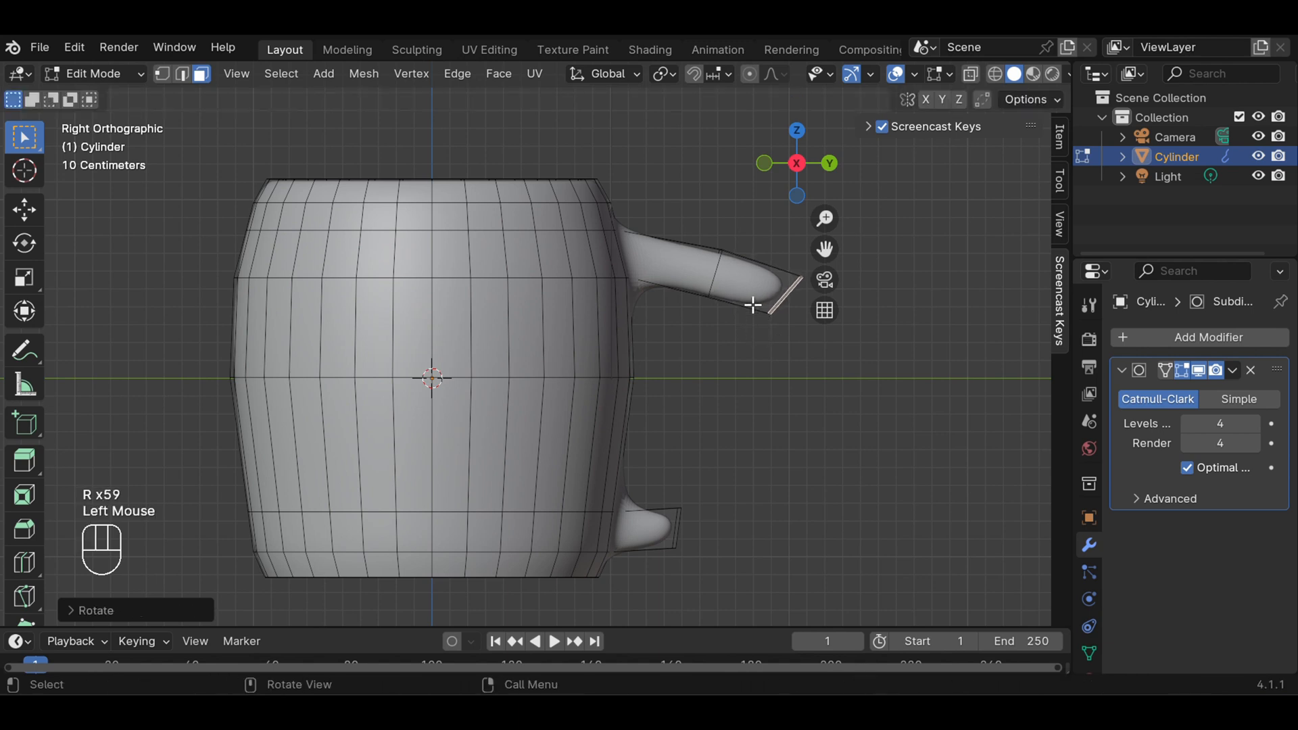
pyautogui.press('g')
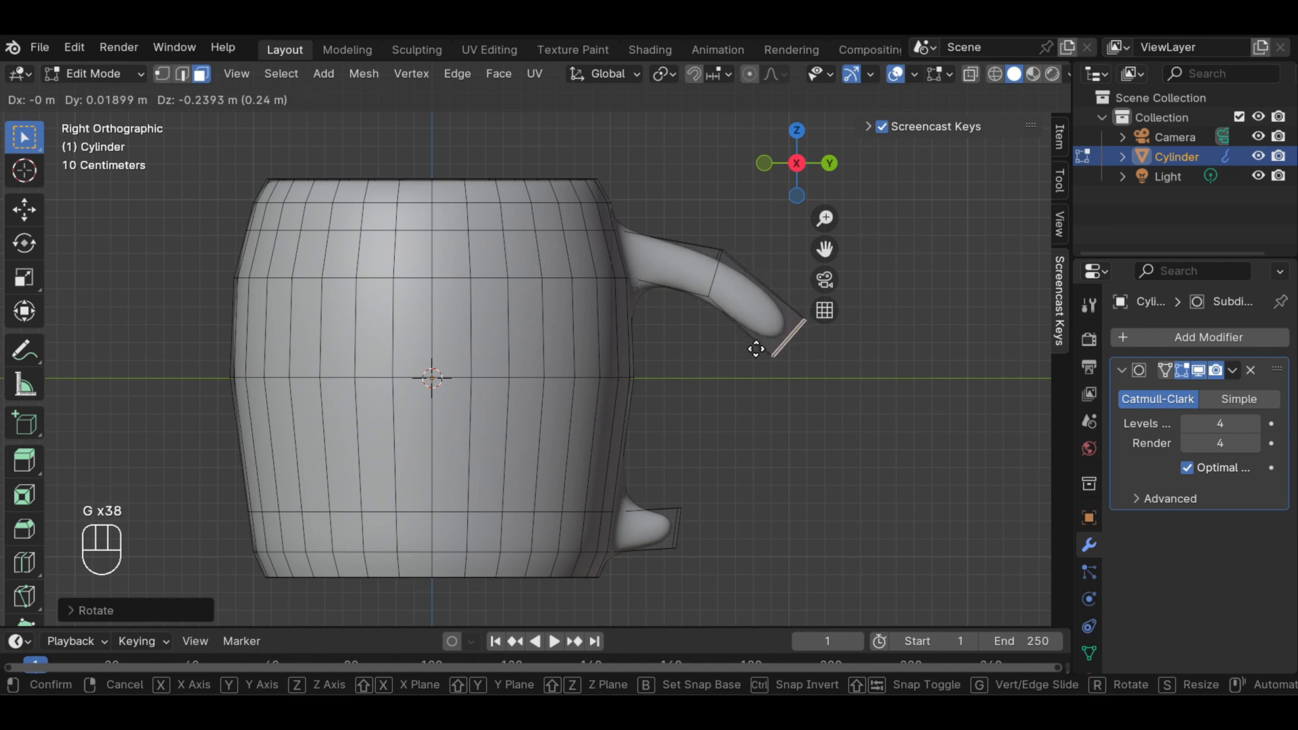
pyautogui.click(757, 354)
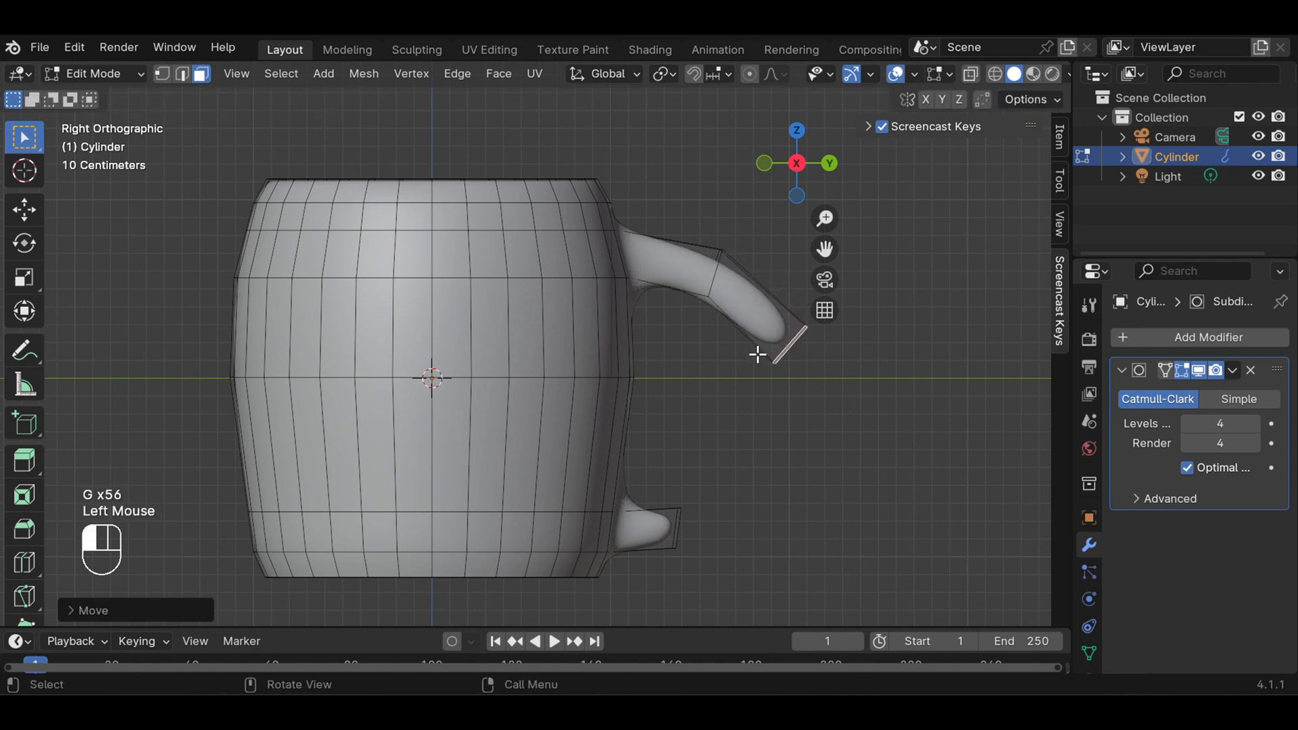
pyautogui.moveTo(852, 357); pyautogui.dragTo(607, 369, button='middle')
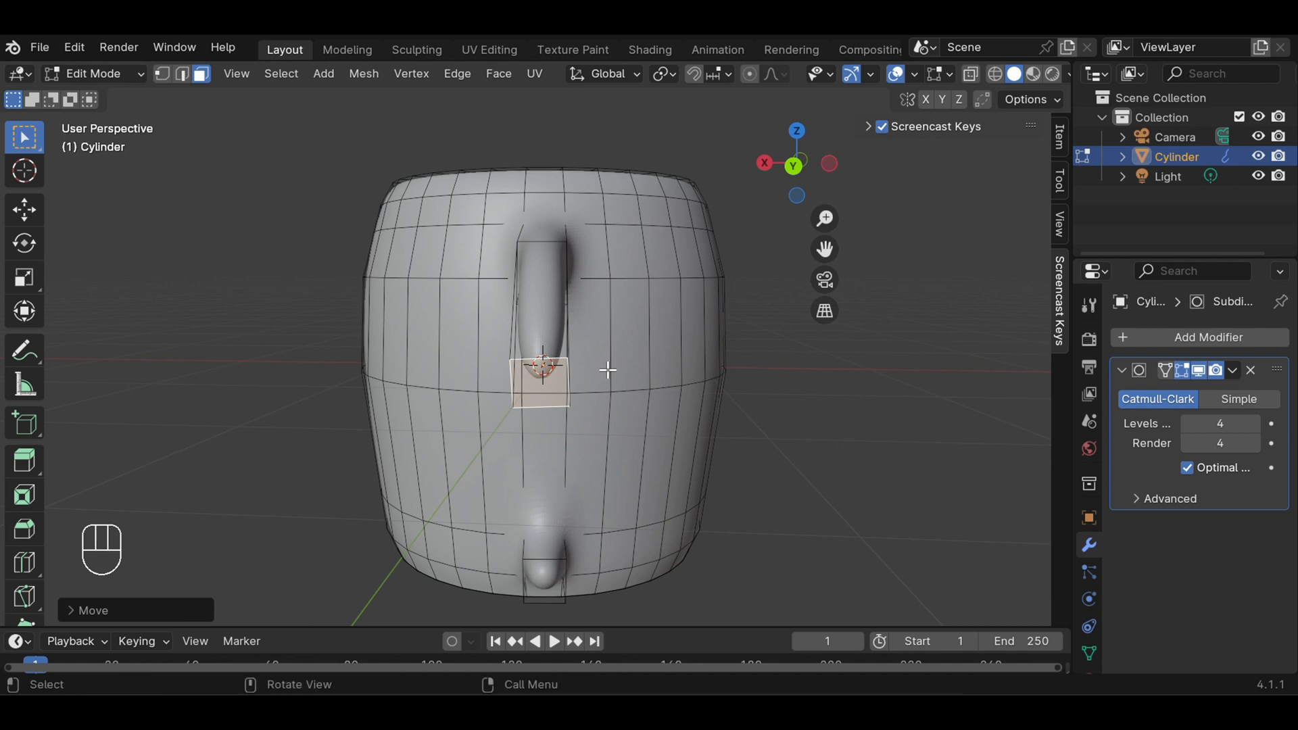
pyautogui.press('KP_3')
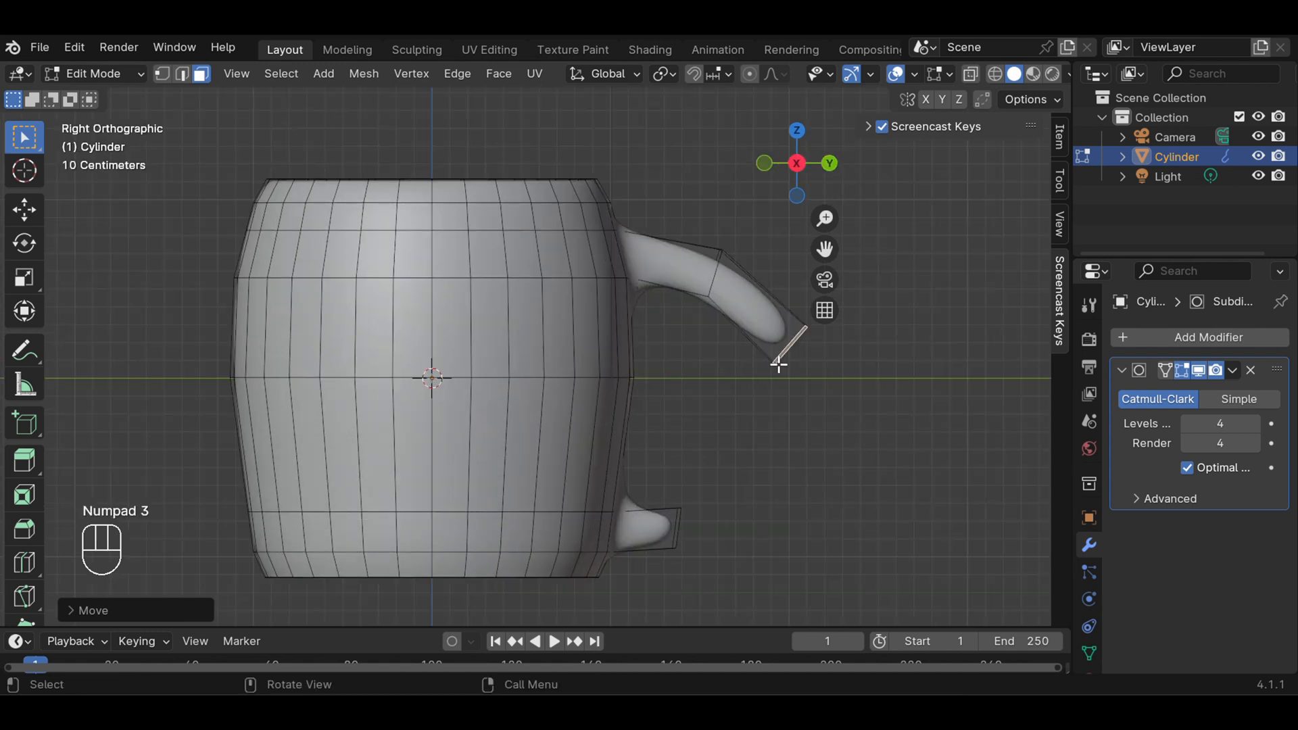
# Rotate the handle's end face by about 40° in right view and move it about 0.05 m inward and 0.08 m down
pyautogui.press('r')
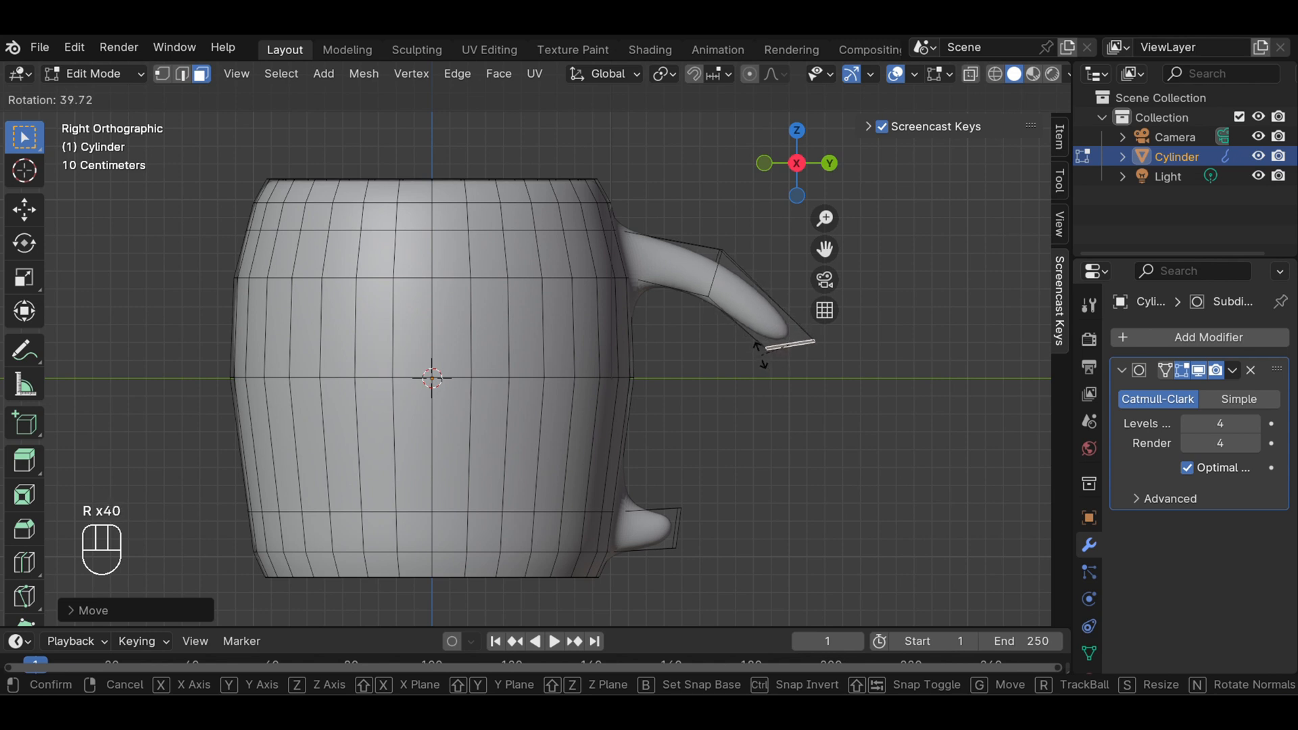
pyautogui.click(760, 355)
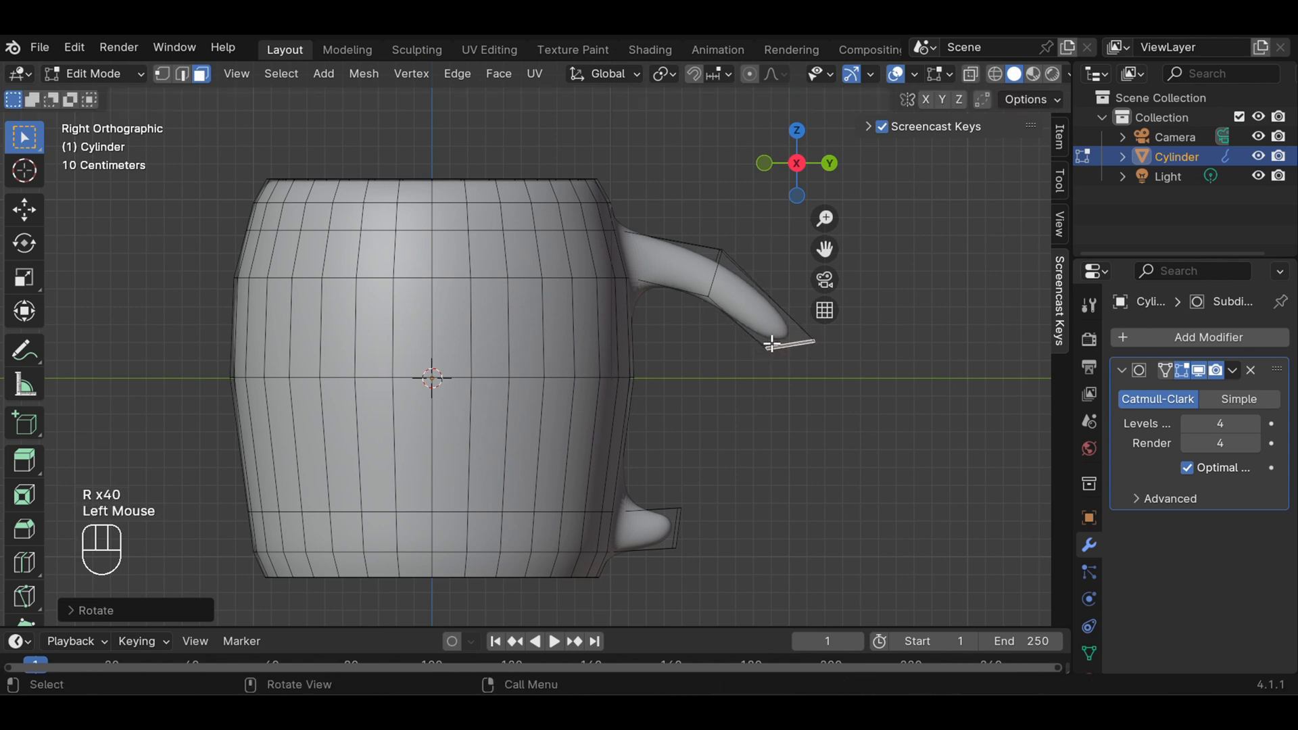
pyautogui.press('g')
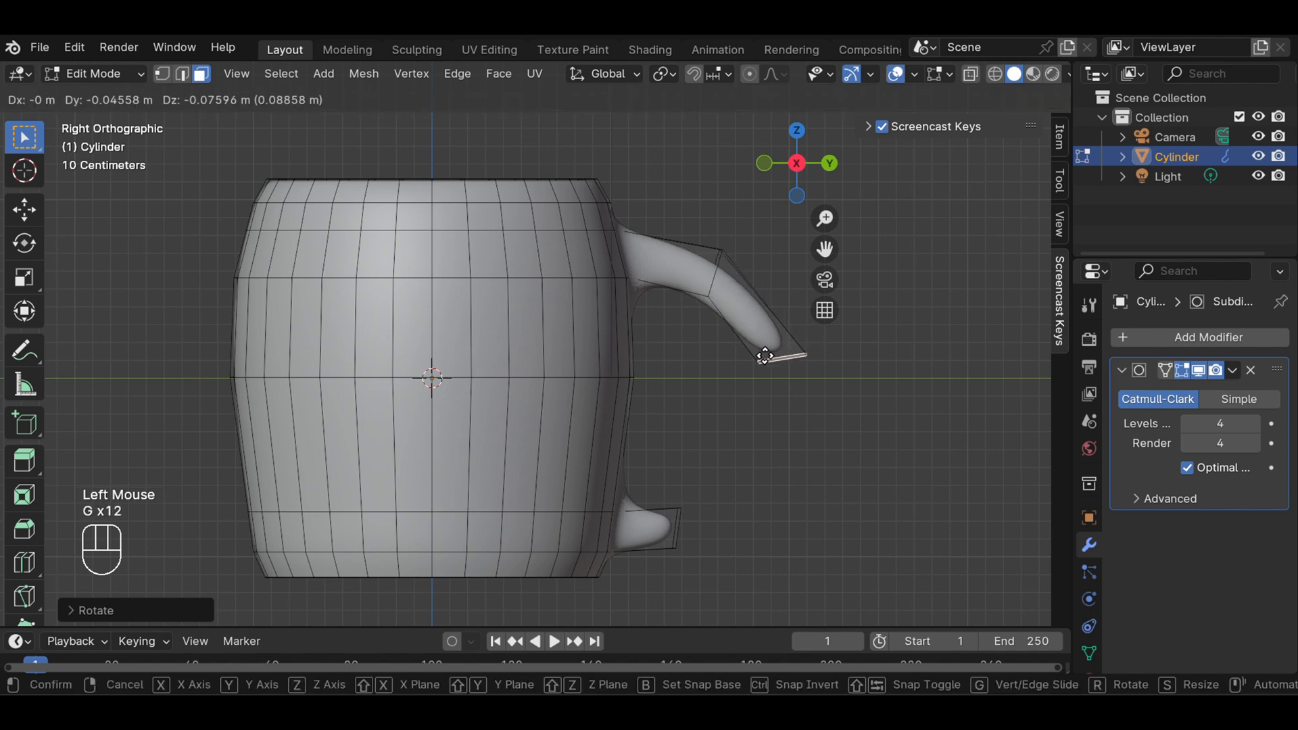
pyautogui.click(764, 356)
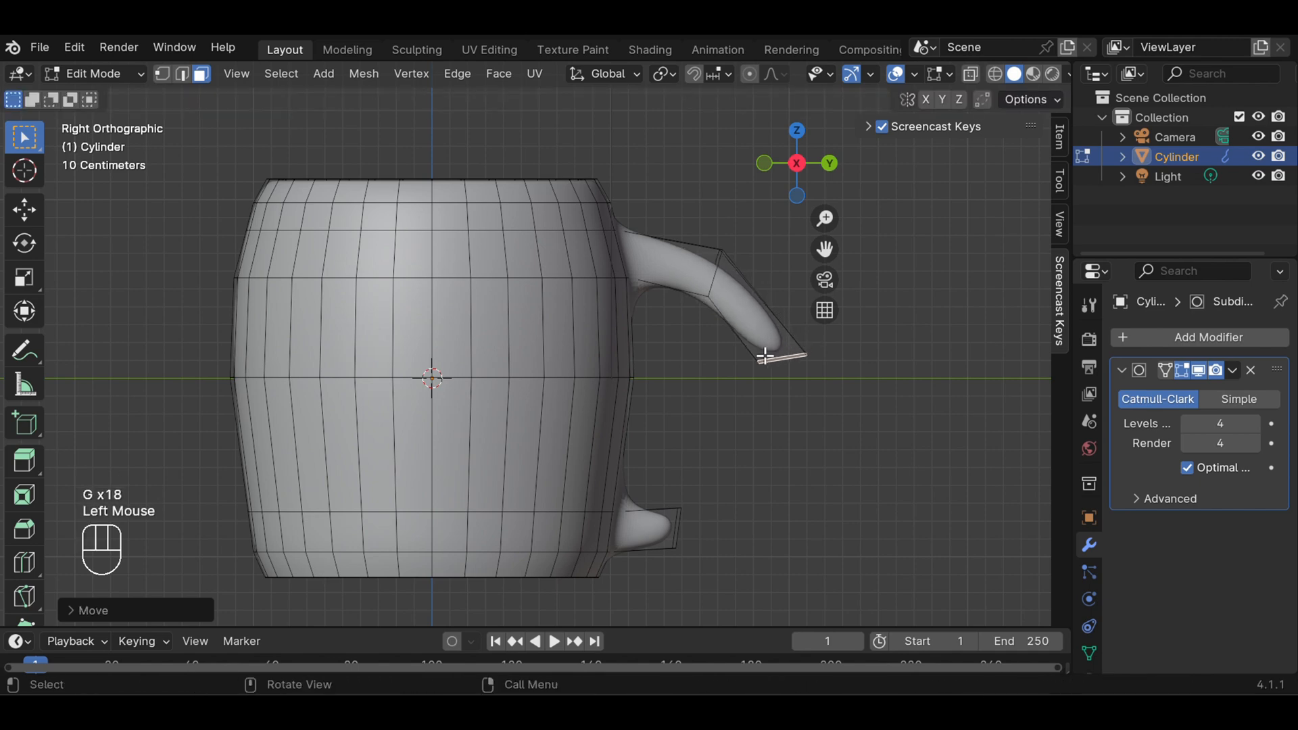
# Viewed facing the handle from slightly below, straighten the handle's end face by rotating it about 6°
pyautogui.moveTo(825, 365); pyautogui.dragTo(596, 380, button='middle')
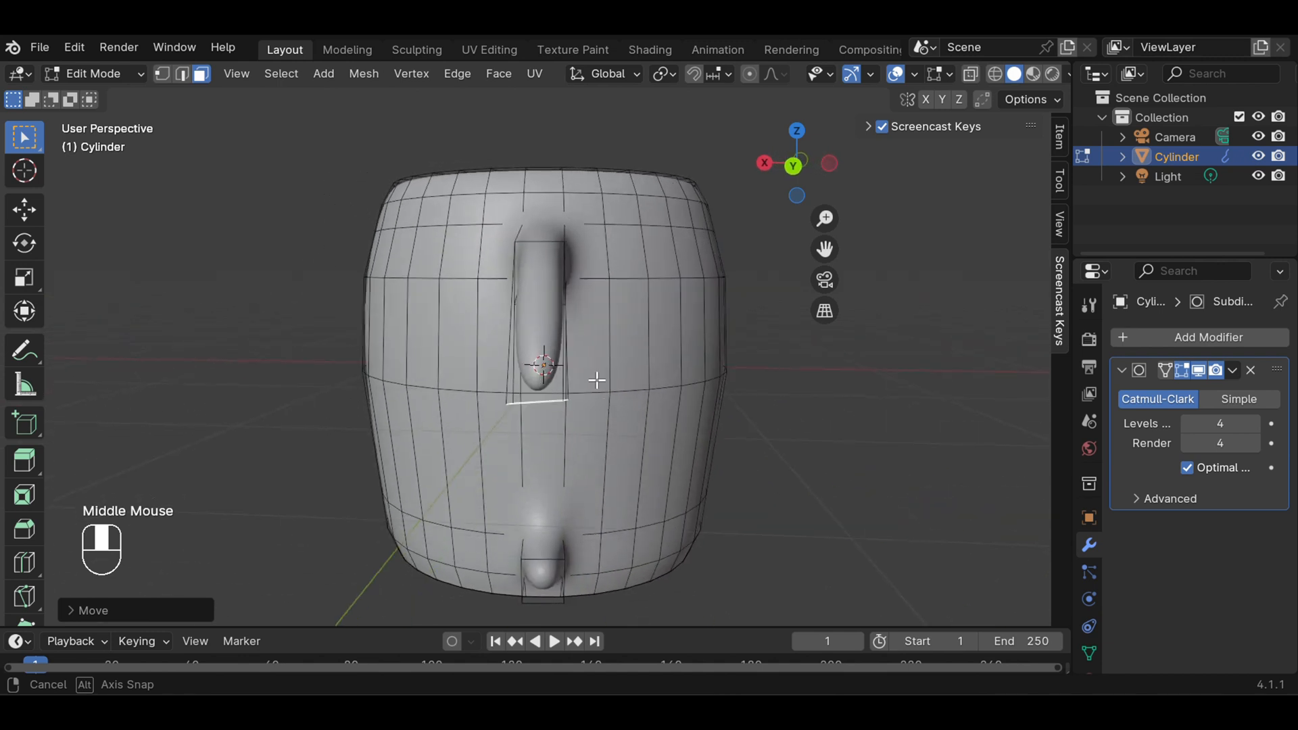
pyautogui.moveTo(672, 363); pyautogui.dragTo(678, 304, button='middle')
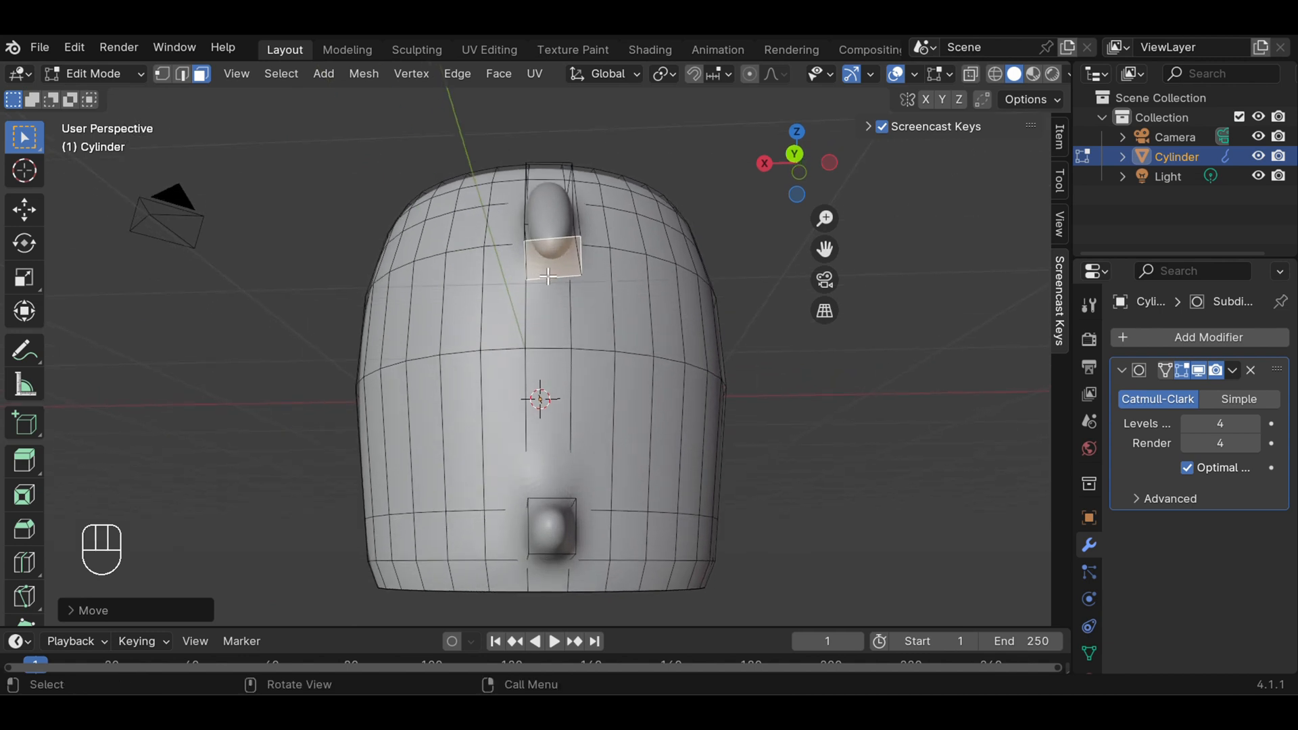
pyautogui.press('r')
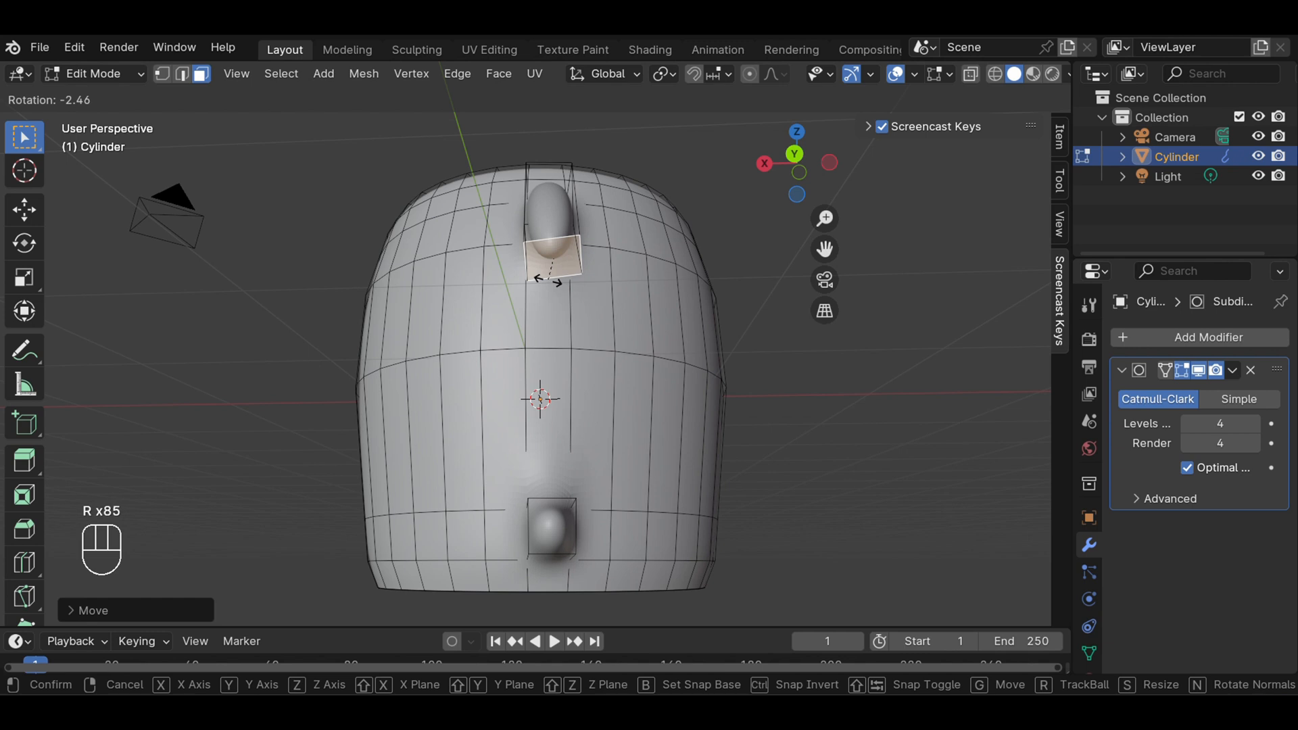
pyautogui.click(546, 279)
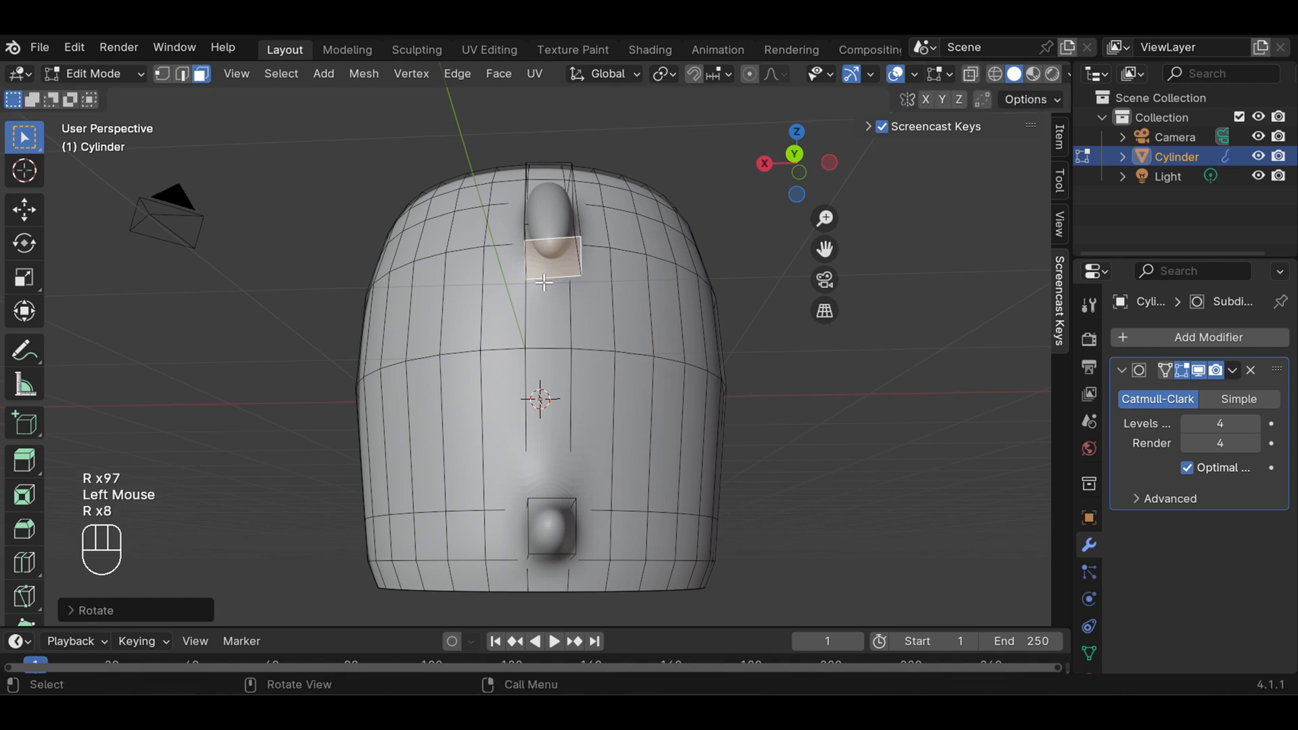
pyautogui.press('r')
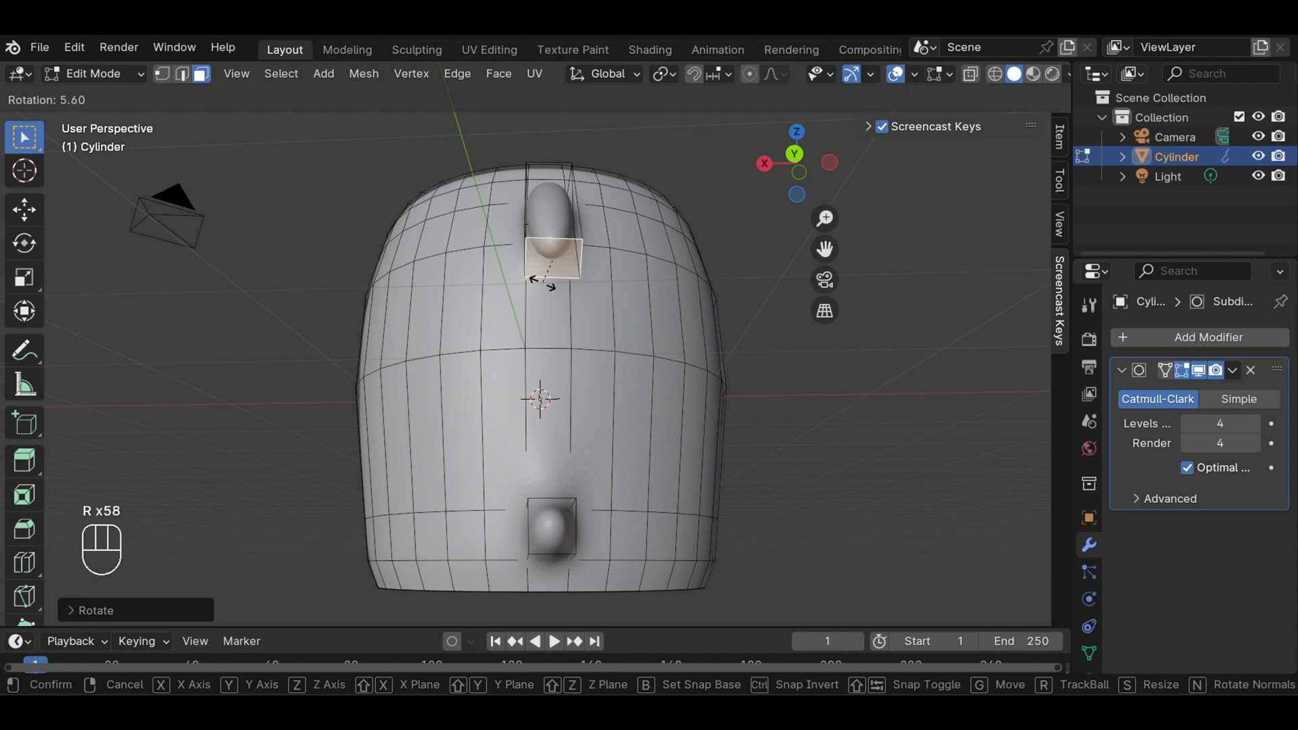
pyautogui.click(545, 282)
pyautogui.moveTo(773, 376); pyautogui.dragTo(771, 420, button='middle')
# In right view, extrude the handle's end face by about 0.55 m and move it about 0.3 m inward and 0.14 m down
pyautogui.press('KP_3')
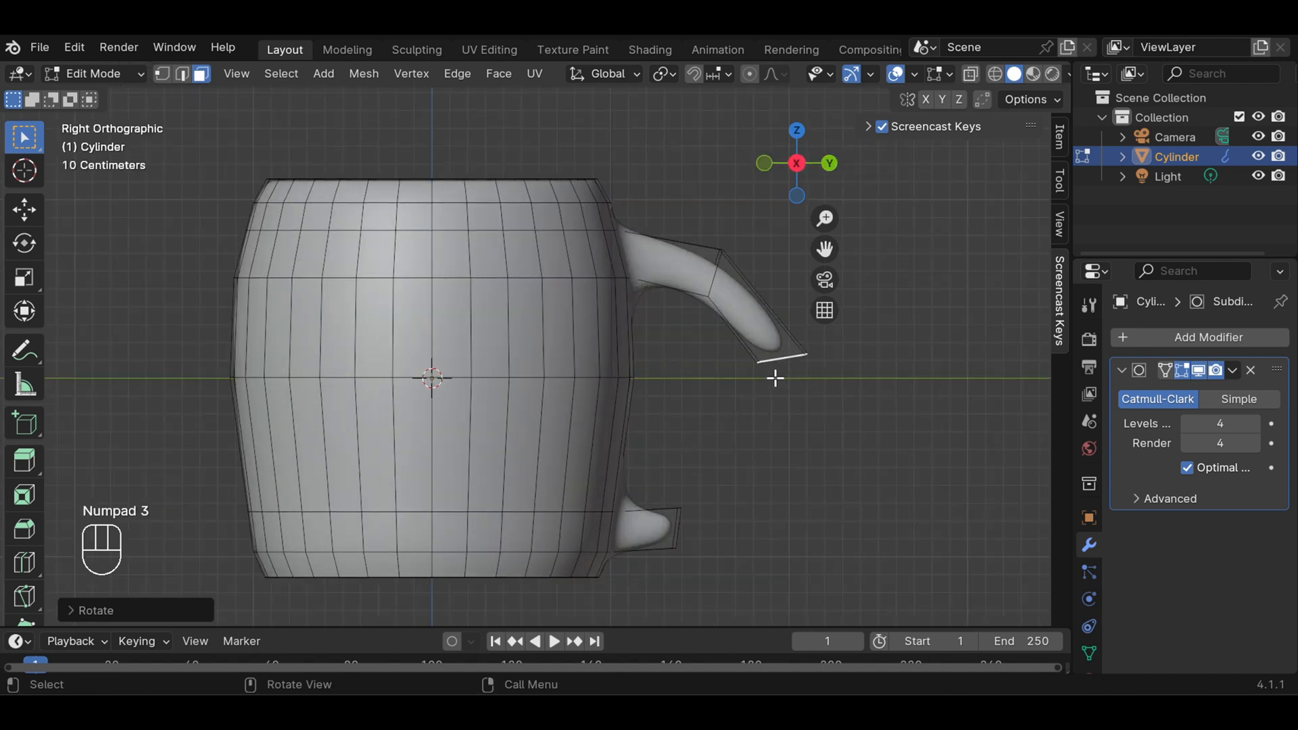
pyautogui.press('e')
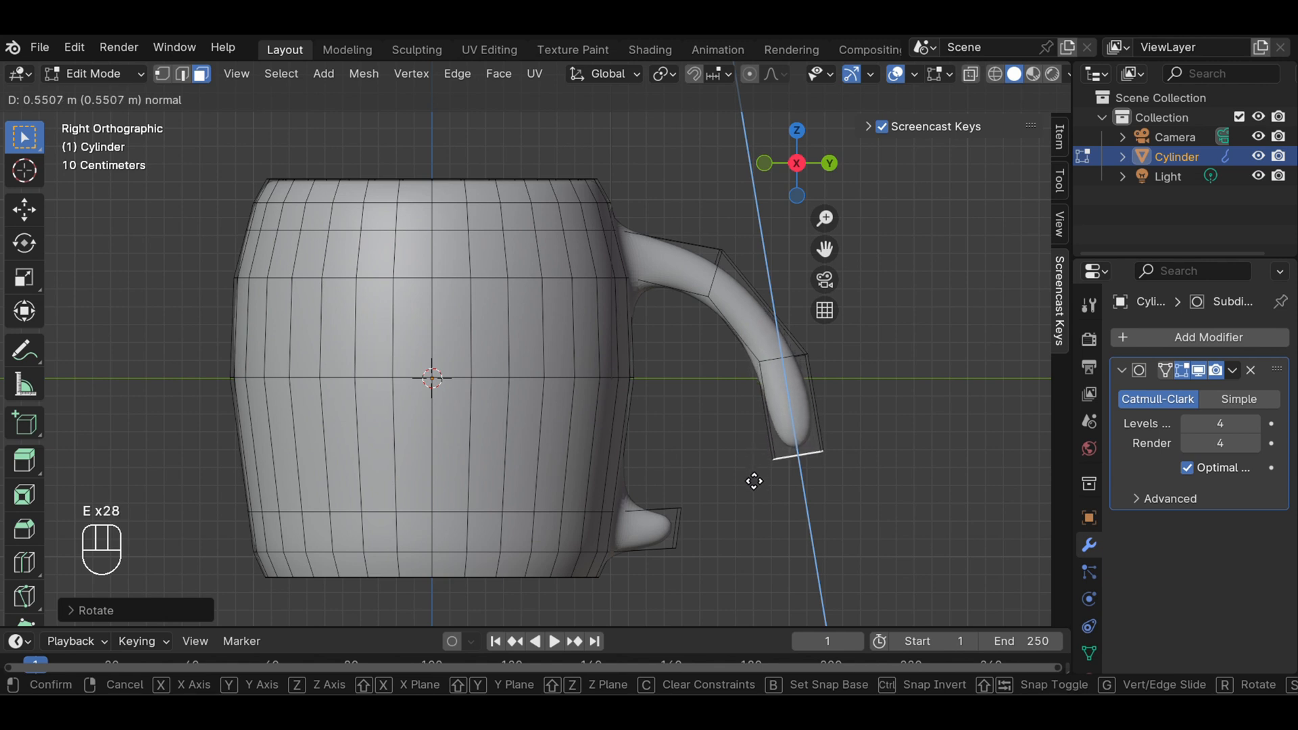
pyautogui.click(753, 481)
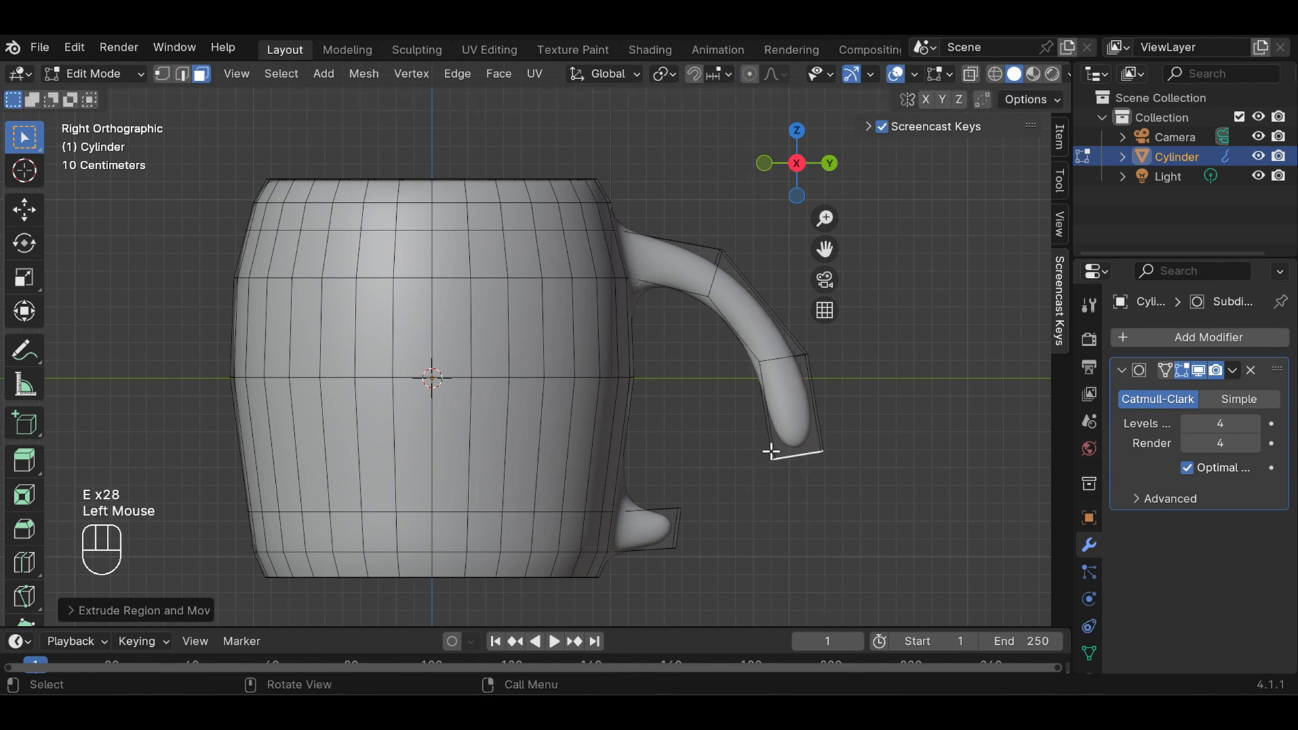
pyautogui.press('g')
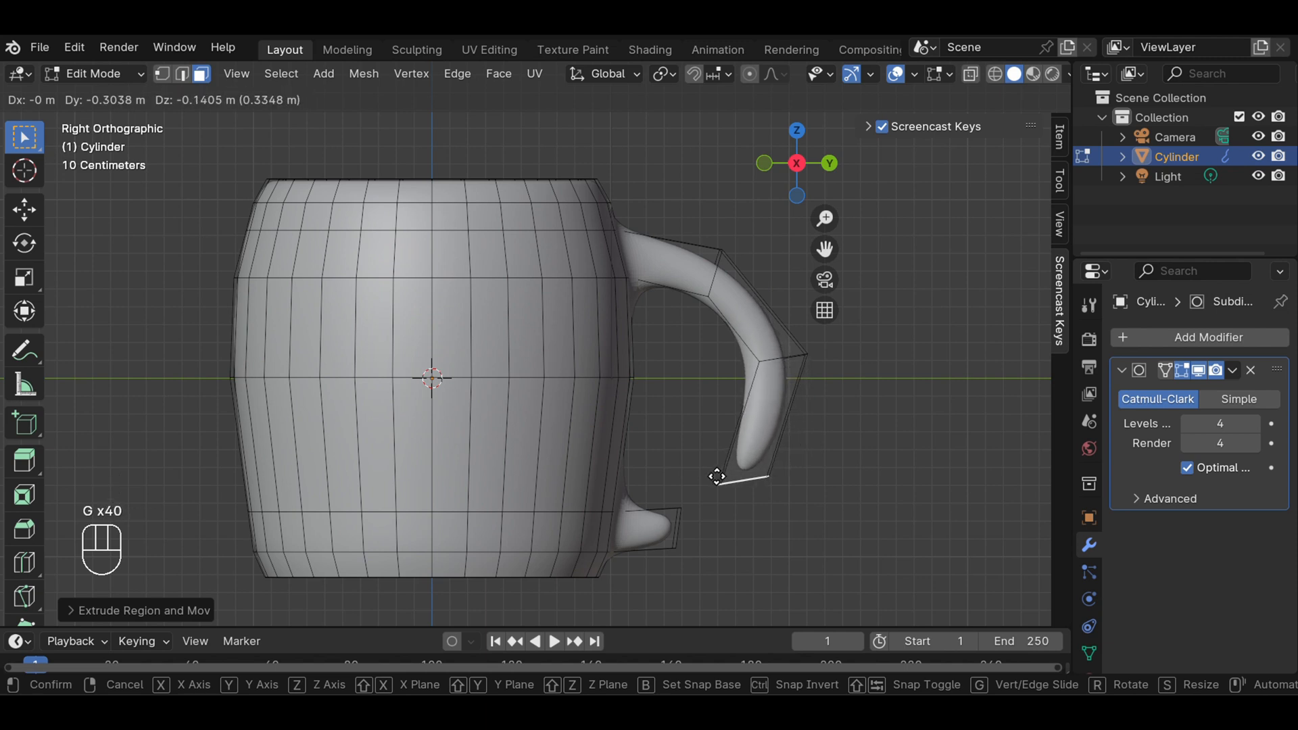
pyautogui.click(713, 478)
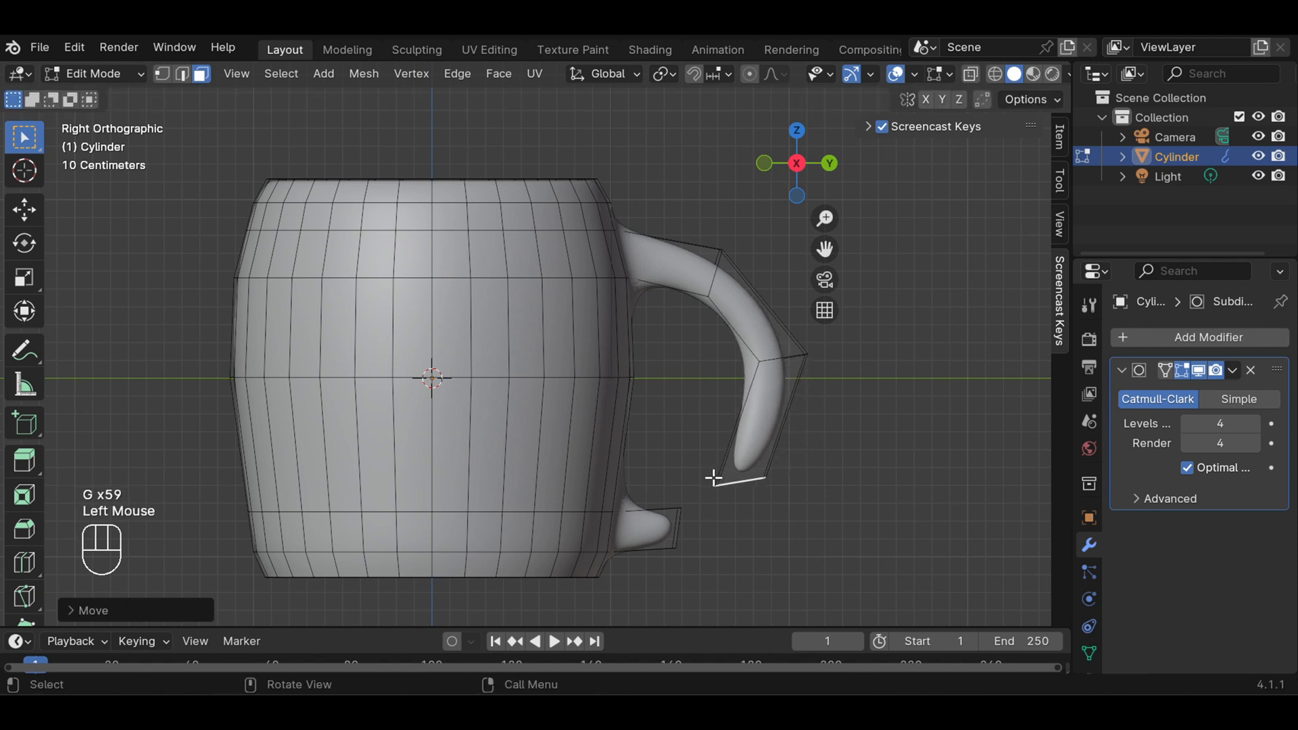
# Try to tilt the handle's new end face with a trackball rotation, and clear the selection
pyautogui.press('r')
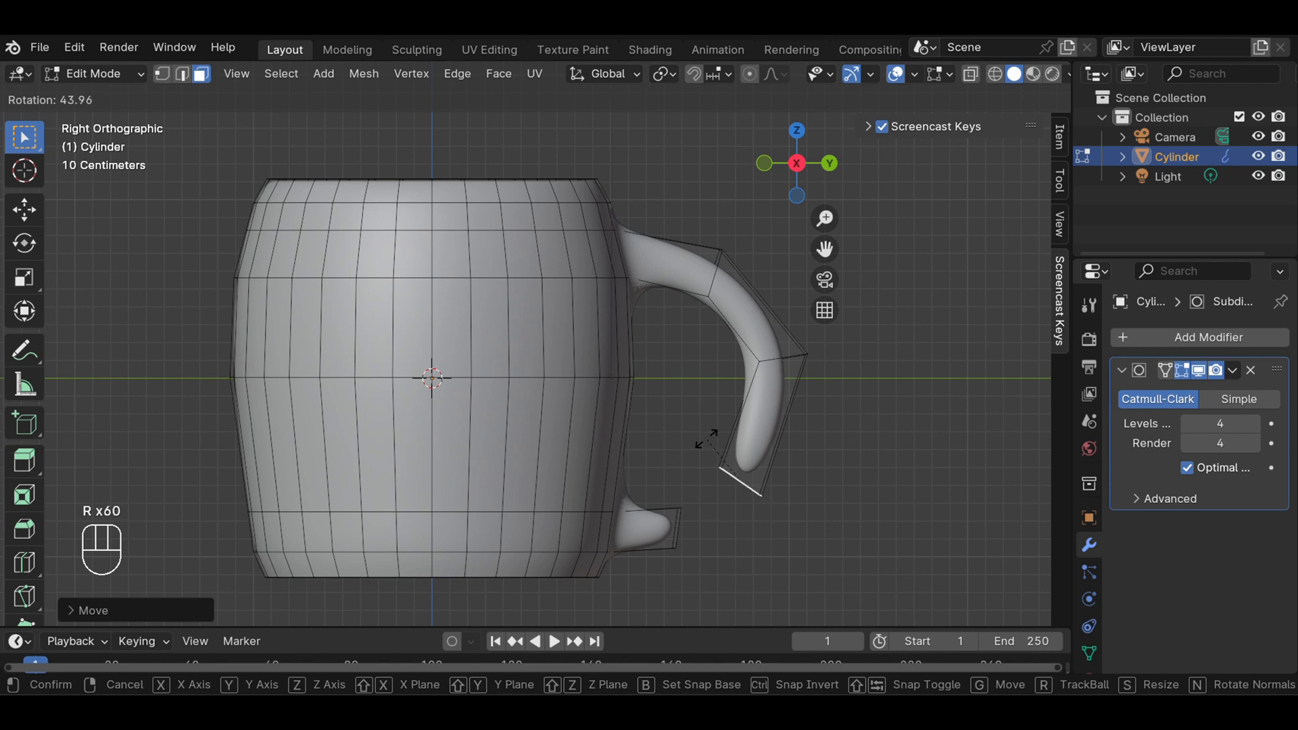
pyautogui.press('r')
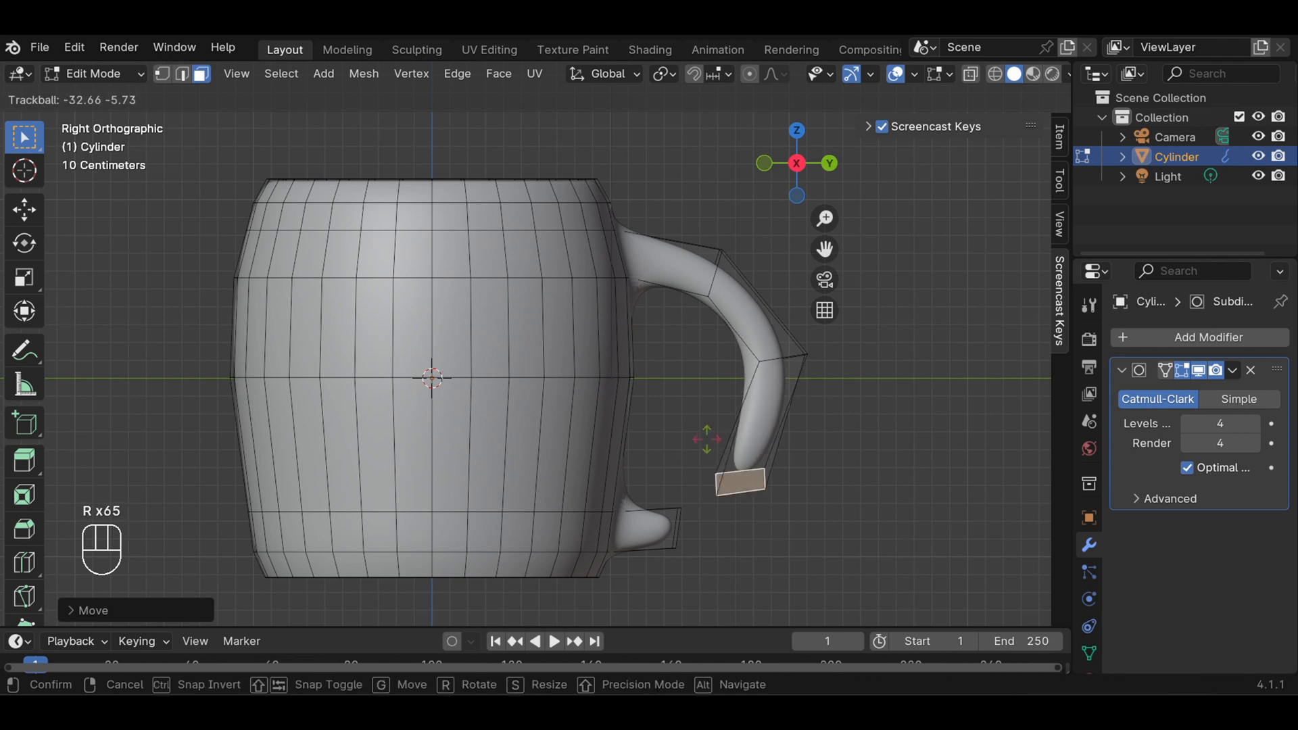
pyautogui.hotkey('ctrl', 'z')
pyautogui.click(706, 439)
pyautogui.click(873, 467)
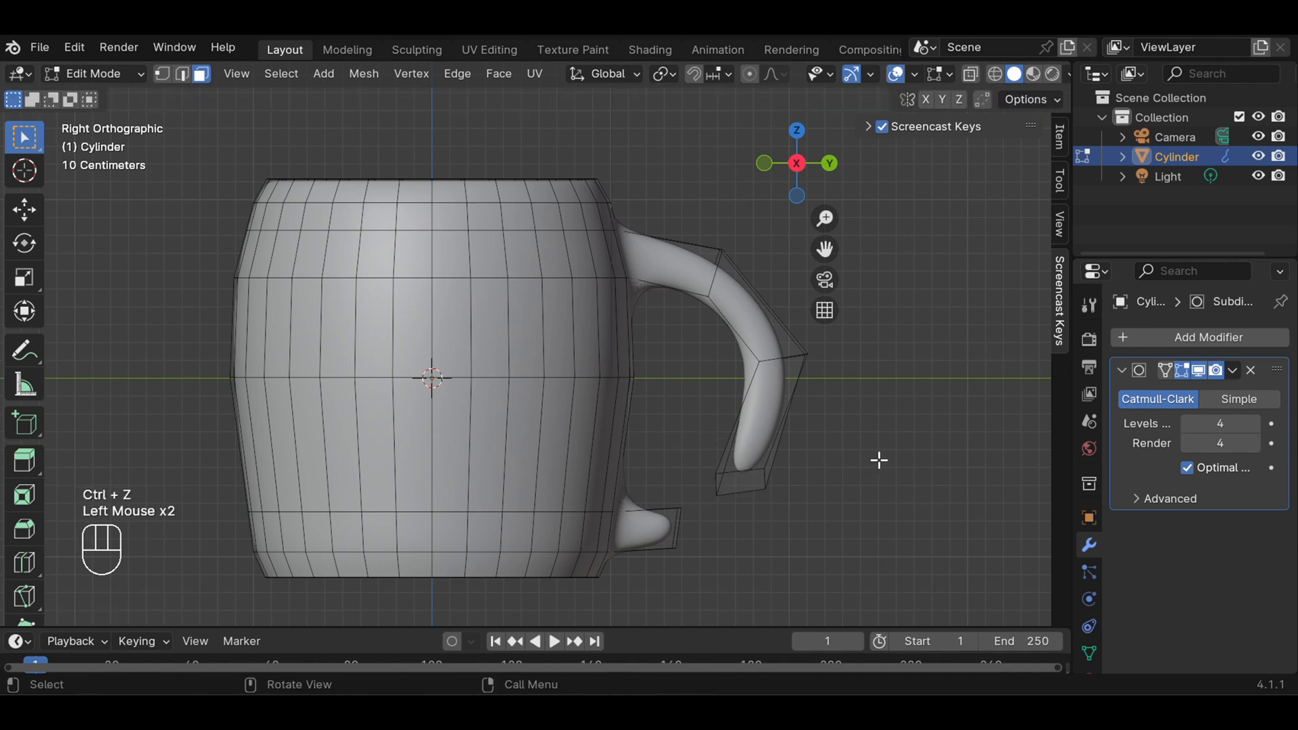
# Reselect the tilted end face and try to straighten it by rotating it, viewed facing the handle from below
pyautogui.moveTo(879, 460); pyautogui.dragTo(649, 394, button='middle')
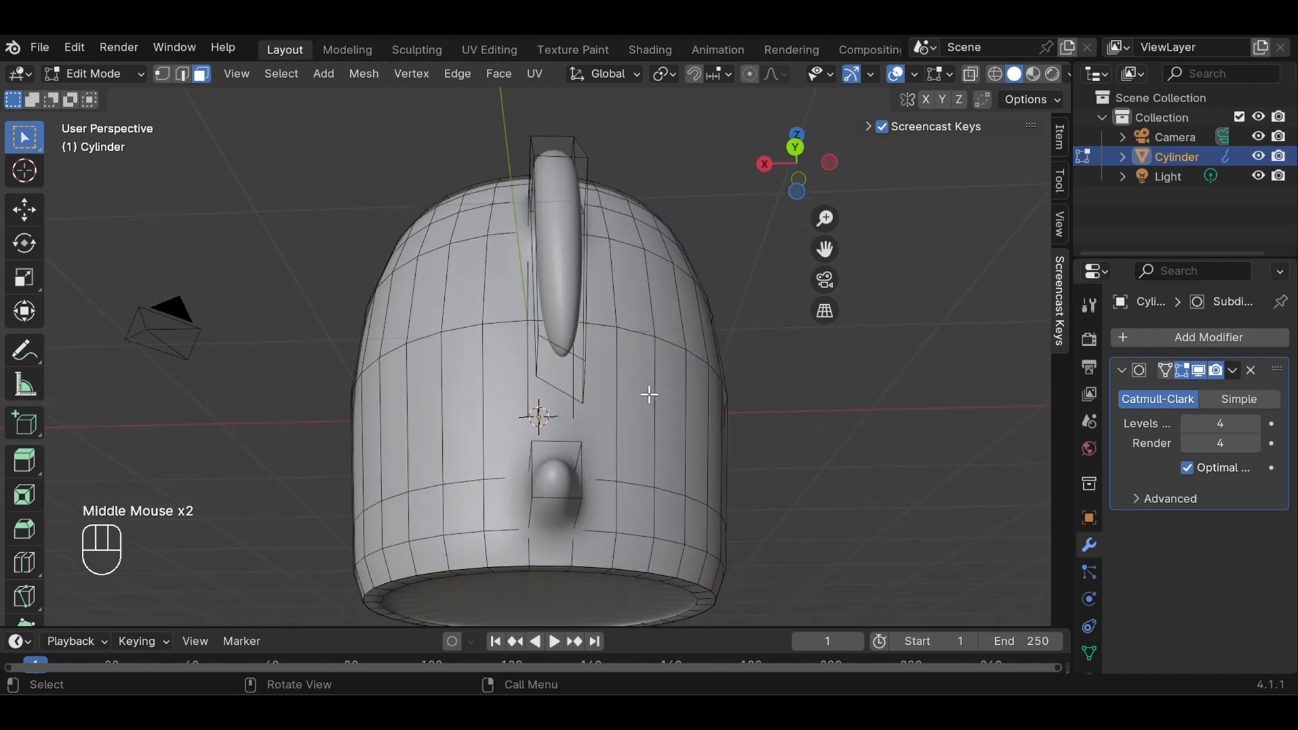
pyautogui.click(580, 379)
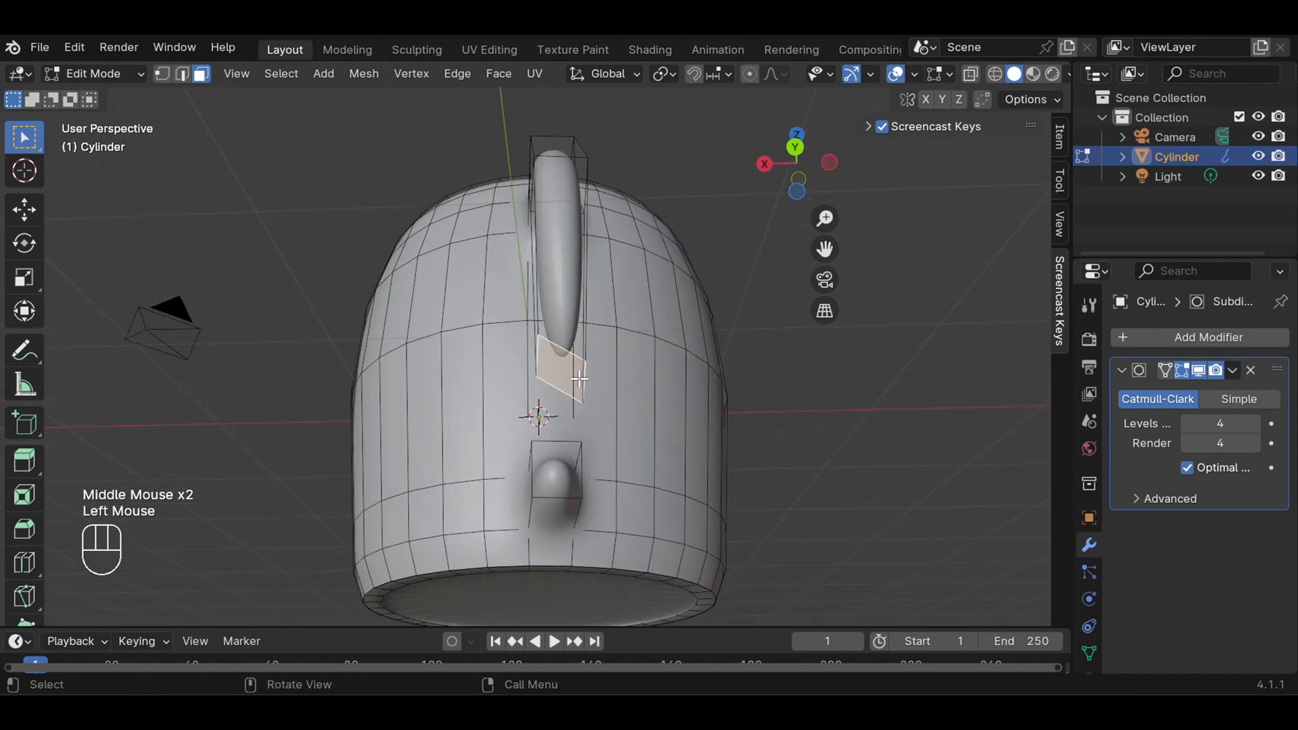
pyautogui.press('r')
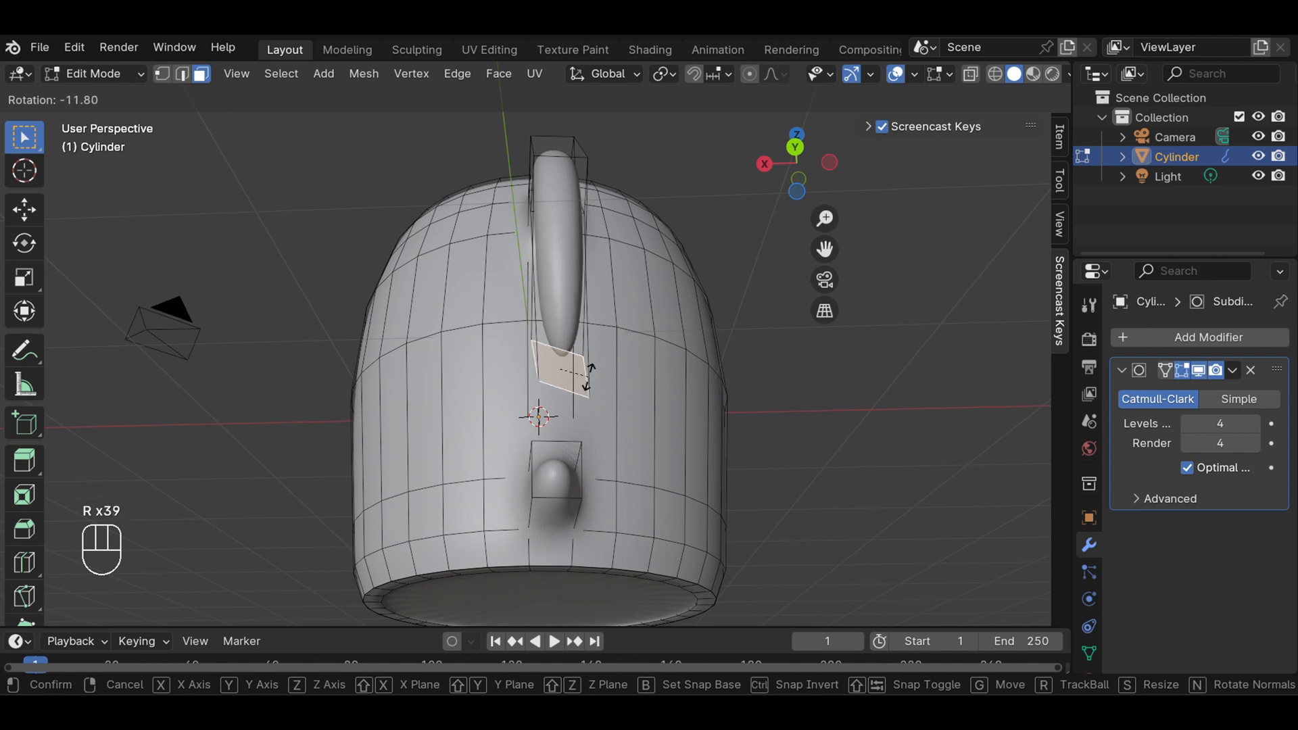
pyautogui.click(594, 372)
pyautogui.press('Escape')
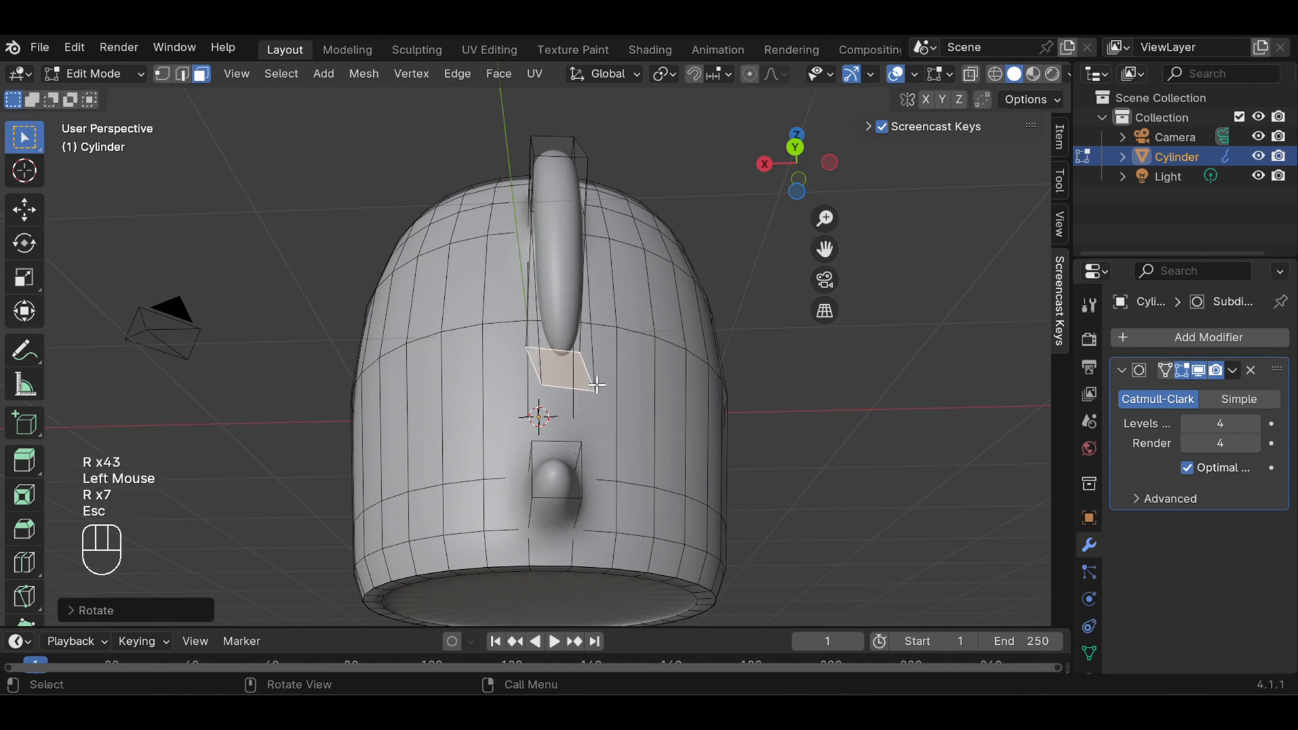
# Undo the straightening attempt and the trackball rotation of the handle's end face
pyautogui.hotkey('ctrl', 'z')
pyautogui.hotkey('ctrl', 'z')
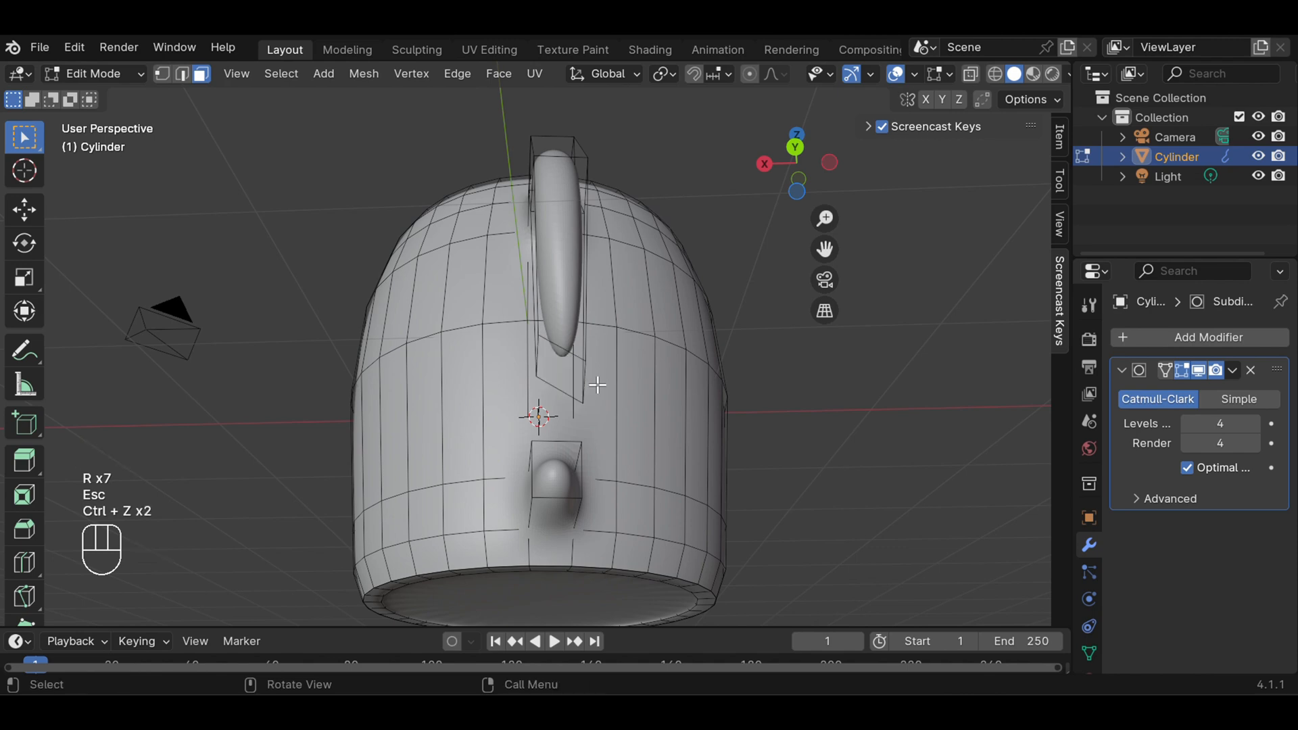
pyautogui.hotkey('ctrl', 'z')
pyautogui.hotkey('ctrl', 'z')
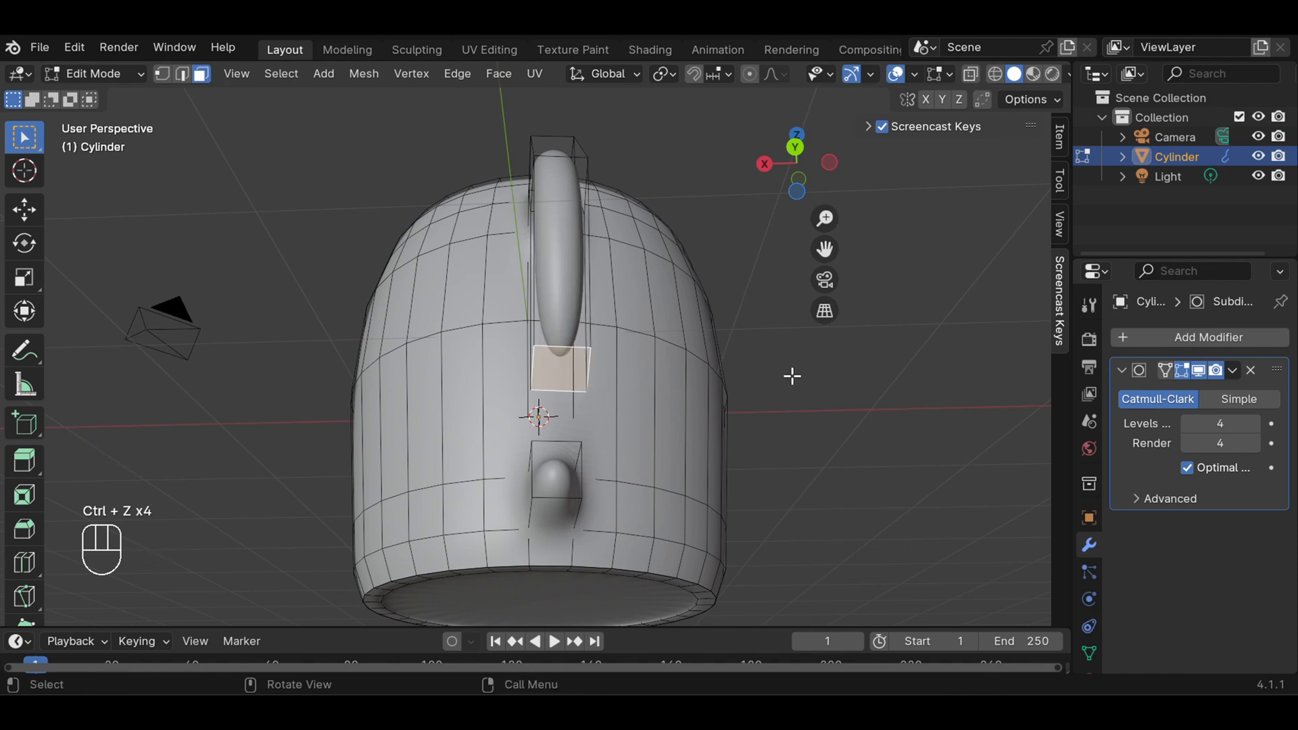
# In right view, rotate the end face to point toward the lower stub and move it about 0.05 m inward and 0.01 m down
pyautogui.moveTo(792, 376); pyautogui.dragTo(873, 409, button='middle')
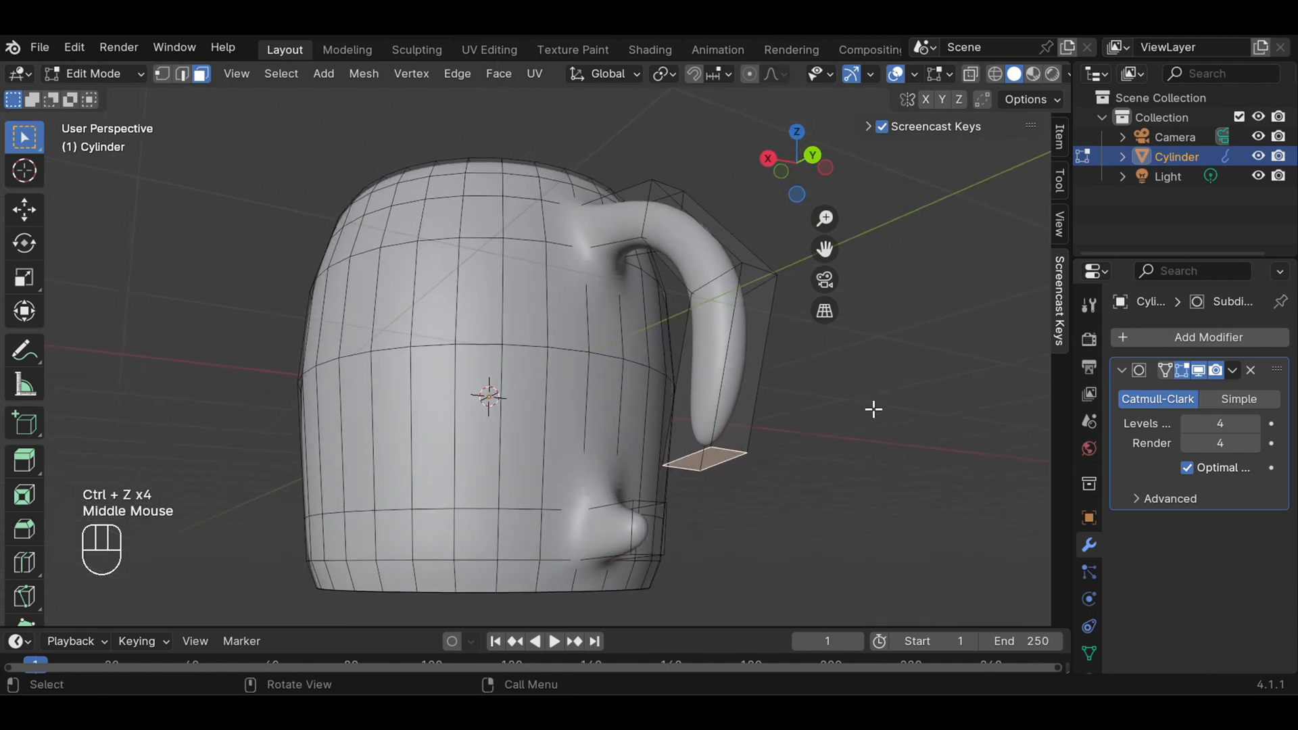
pyautogui.press('KP_3')
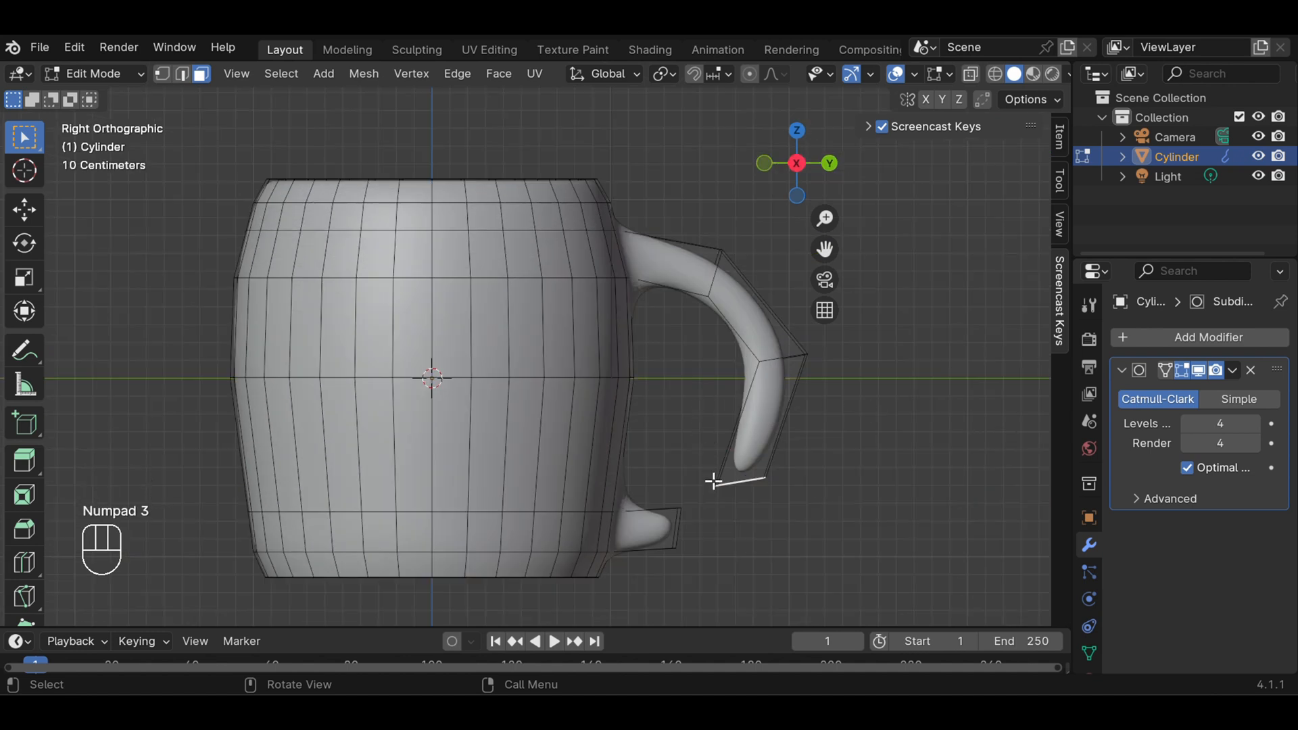
pyautogui.press('r')
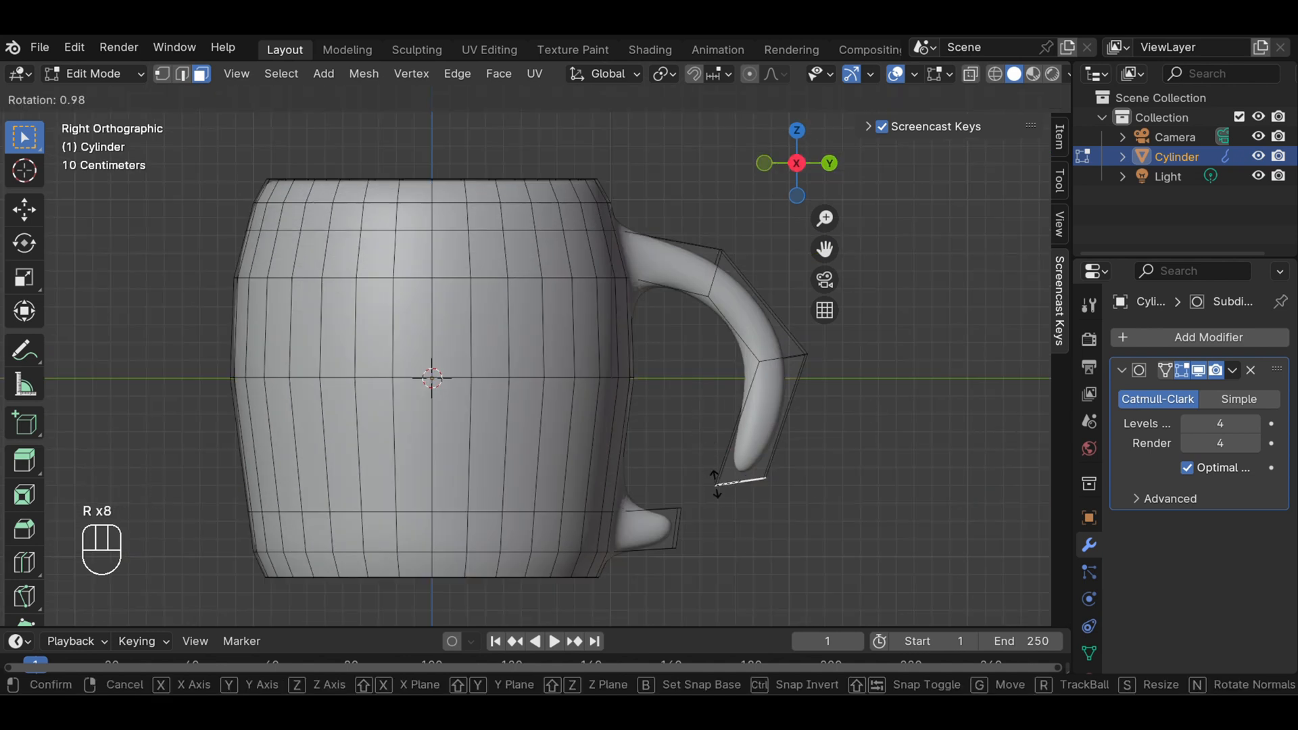
pyautogui.click(713, 443)
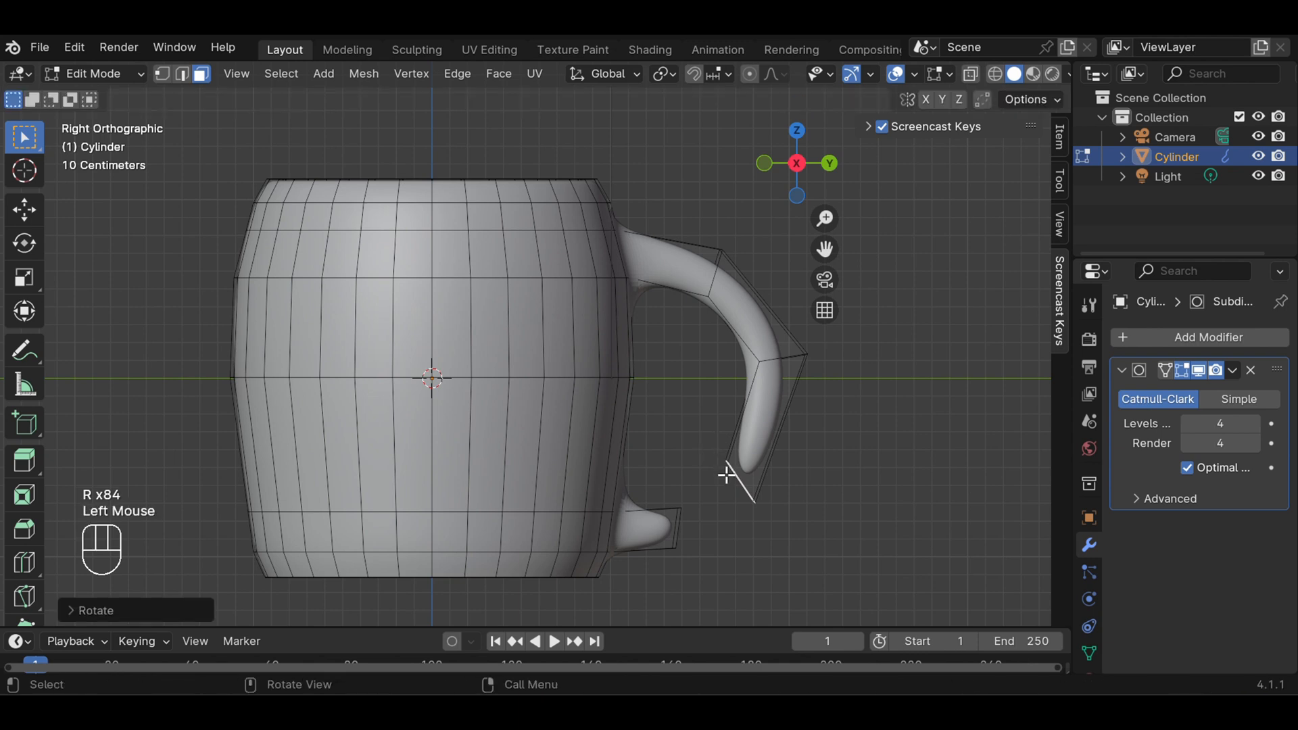
pyautogui.press('g')
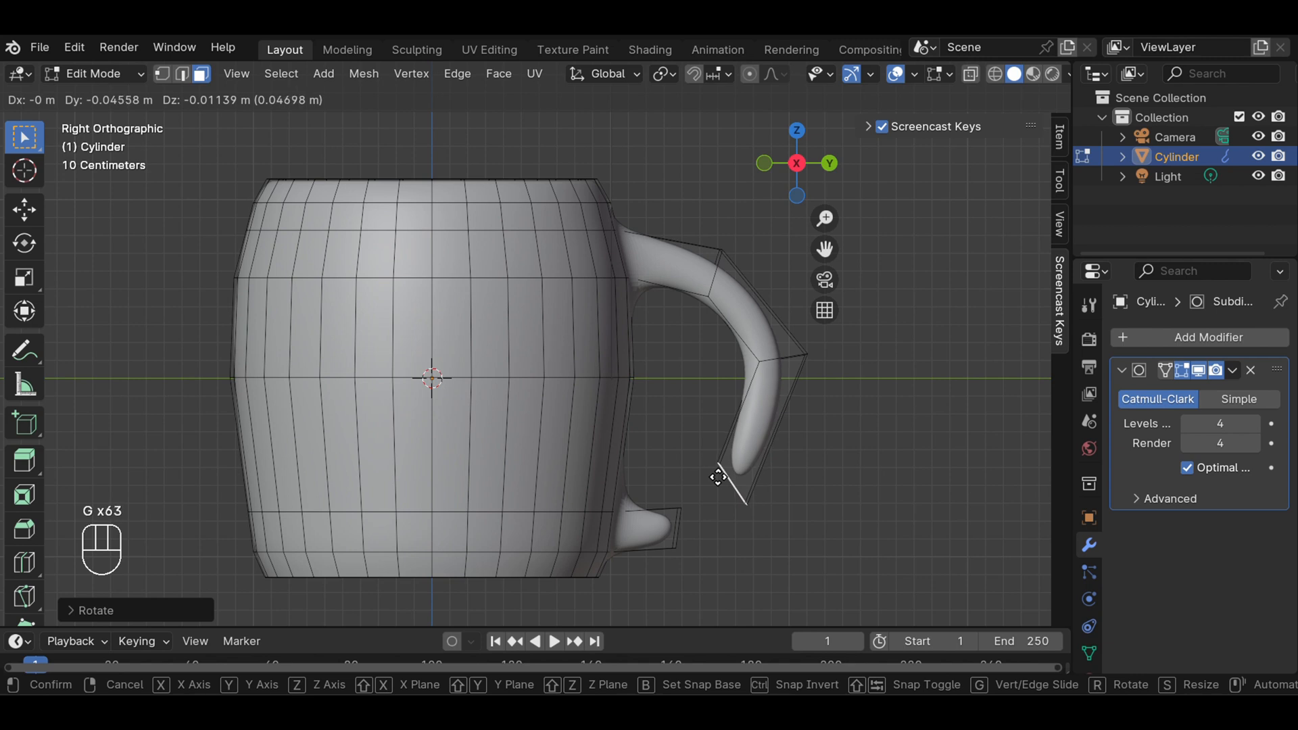
pyautogui.click(718, 477)
# Extrude the handle's end face toward the lower stub by about 0.13 m, and clear the selection
pyautogui.press('e')
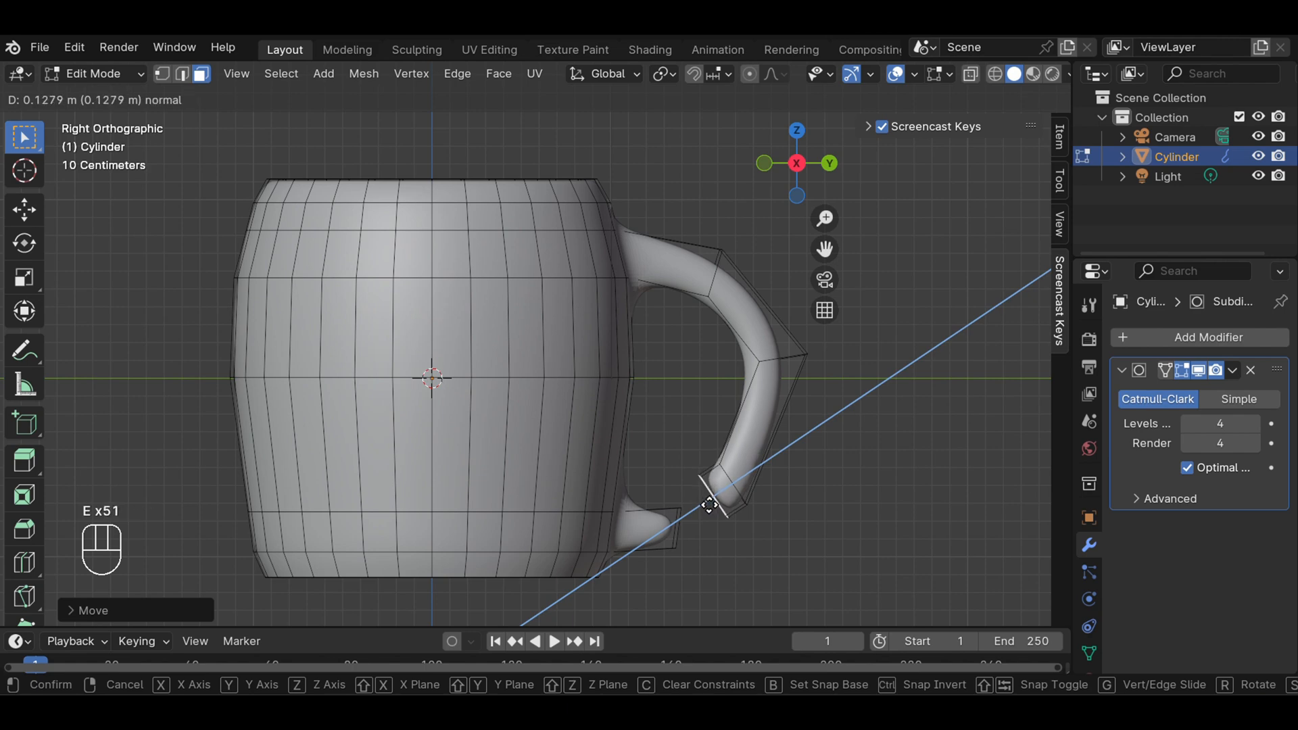
pyautogui.click(709, 505)
pyautogui.click(802, 498)
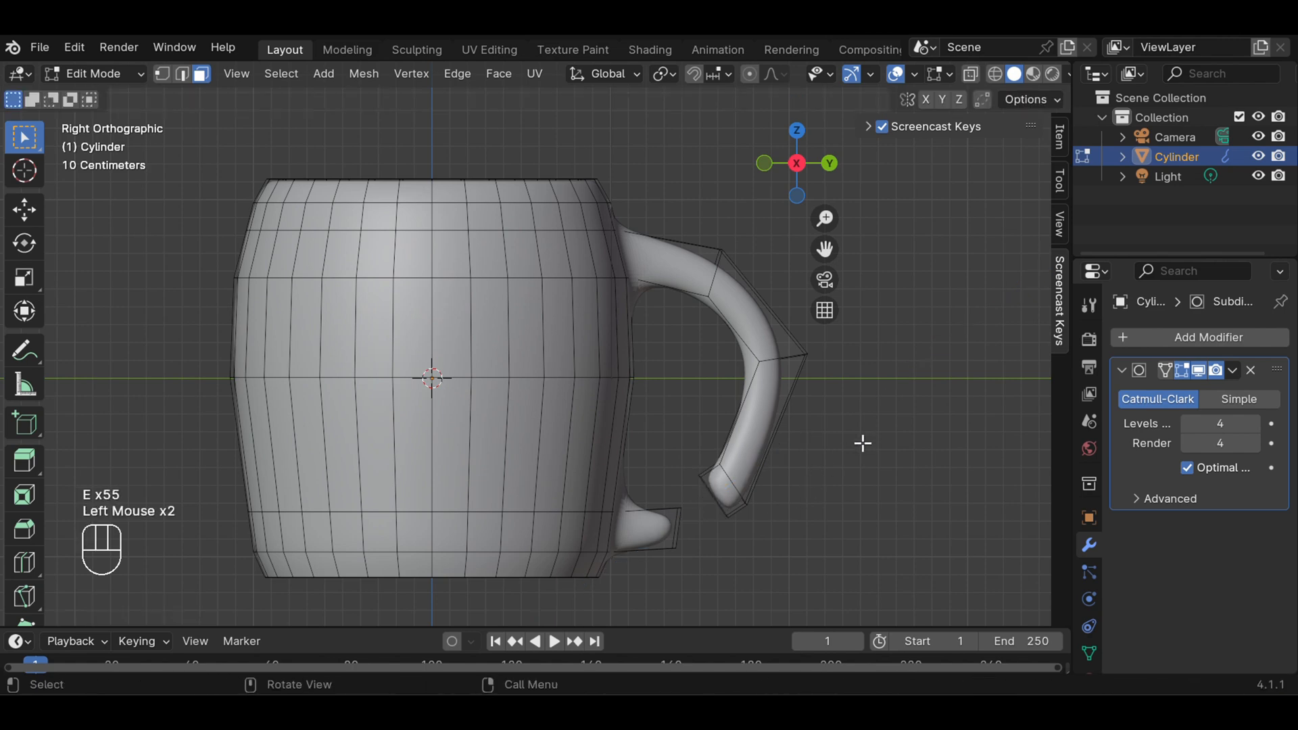
# Reselect the handle's end face, shift it sideways by about 0.01 m viewed facing the handle, and check its alignment from the side
pyautogui.moveTo(860, 443); pyautogui.dragTo(623, 377, button='middle')
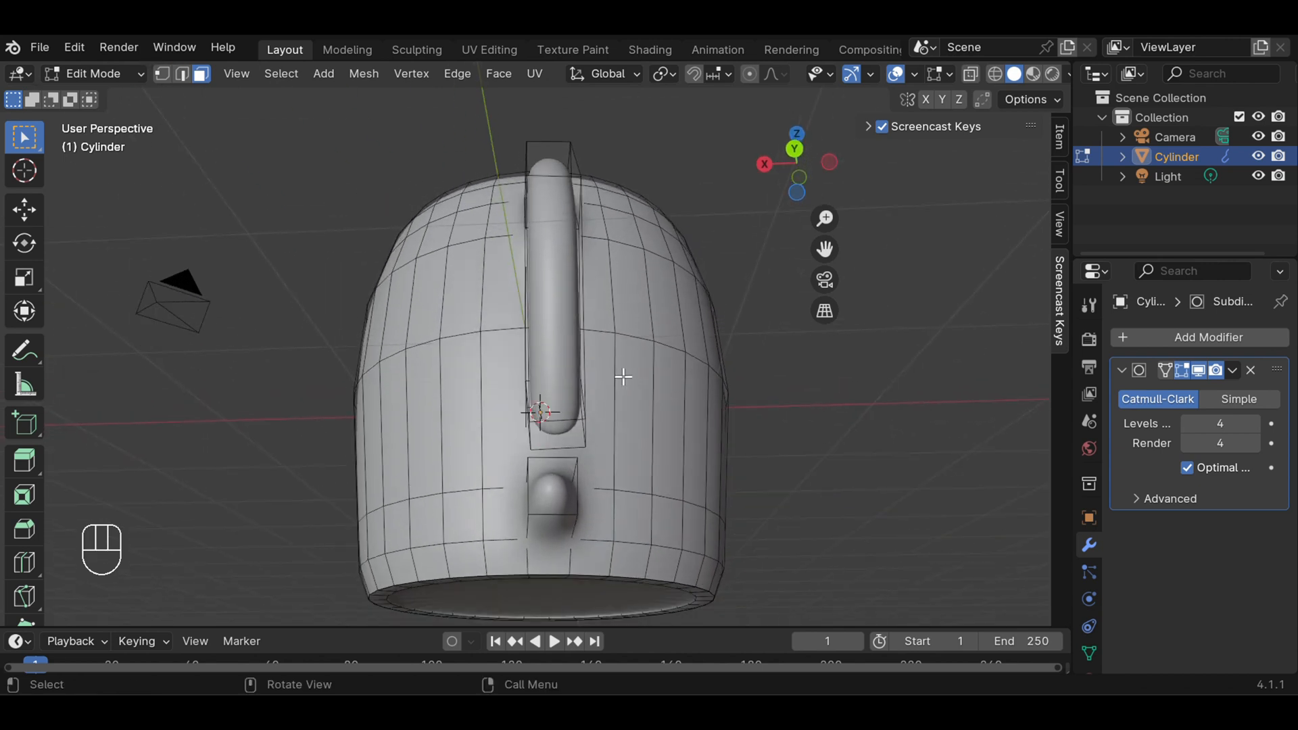
pyautogui.moveTo(727, 403); pyautogui.dragTo(864, 385, button='middle')
pyautogui.click(748, 394)
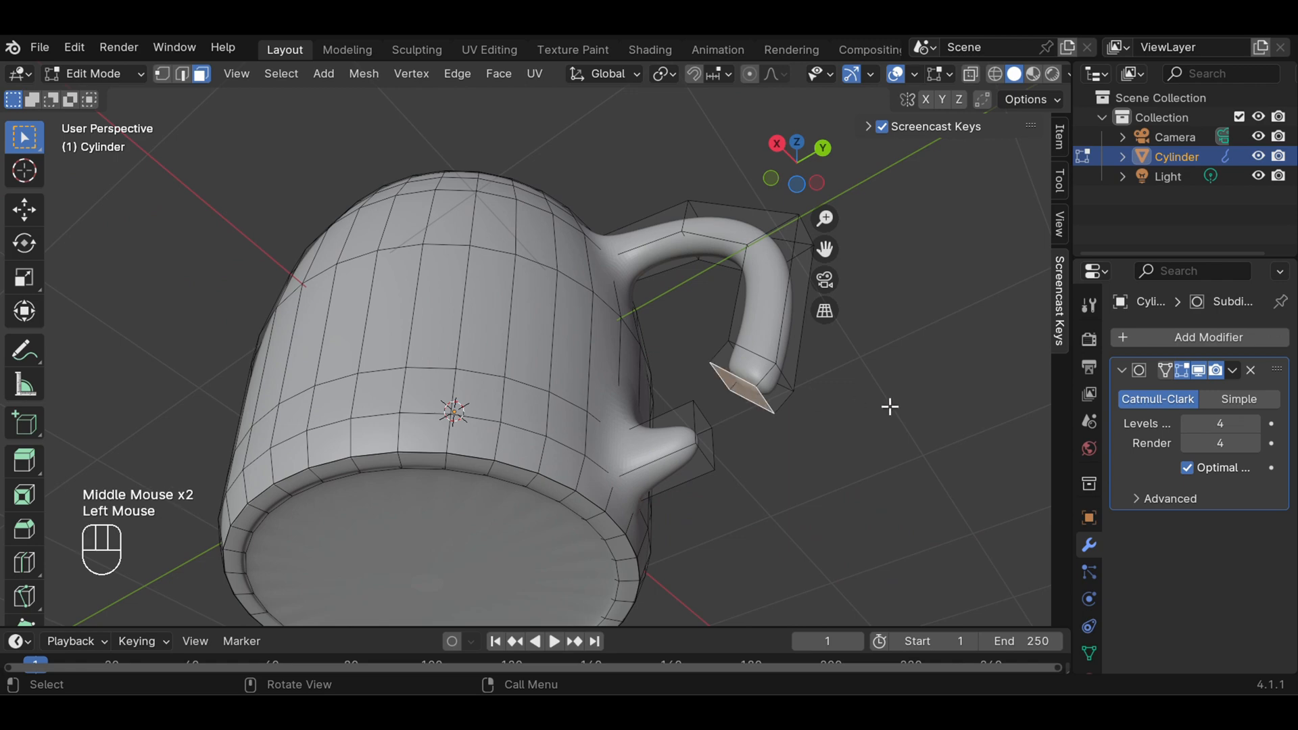
pyautogui.moveTo(889, 406); pyautogui.dragTo(742, 501, button='middle')
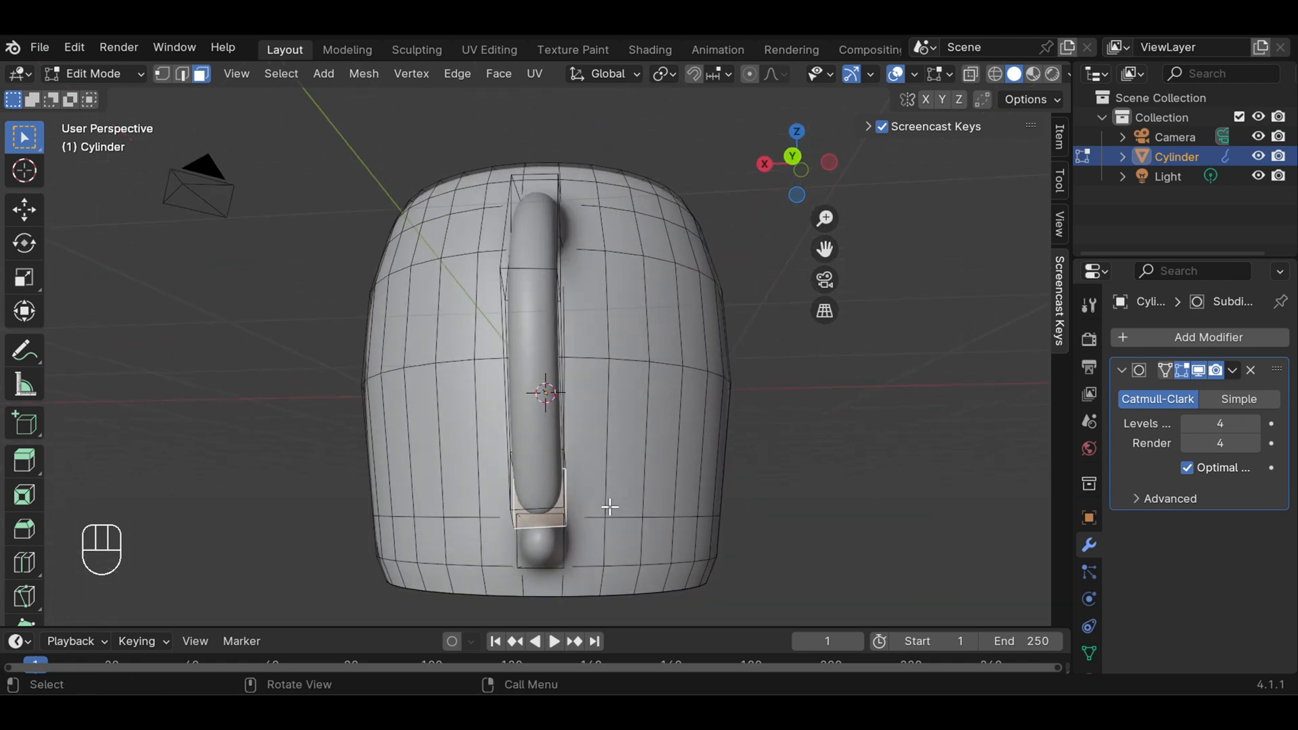
pyautogui.press('g')
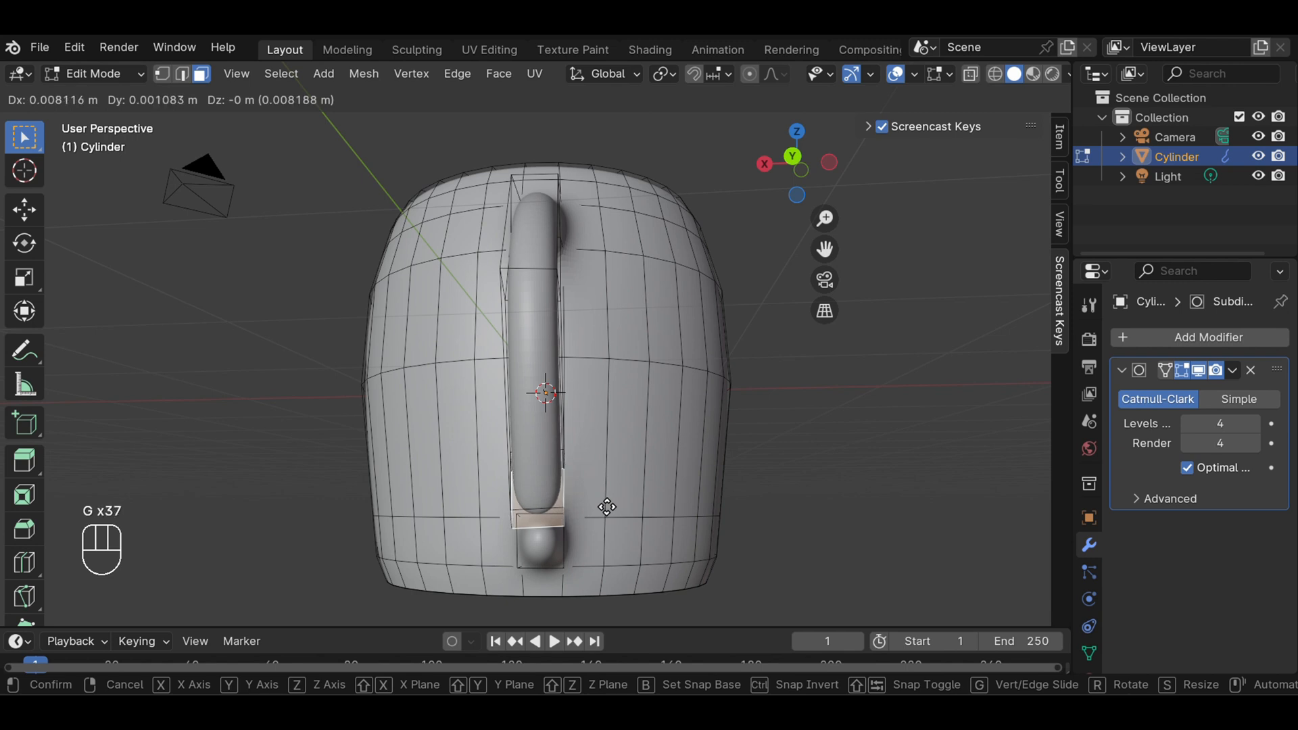
pyautogui.click(607, 507)
pyautogui.moveTo(777, 502); pyautogui.dragTo(843, 501, button='middle')
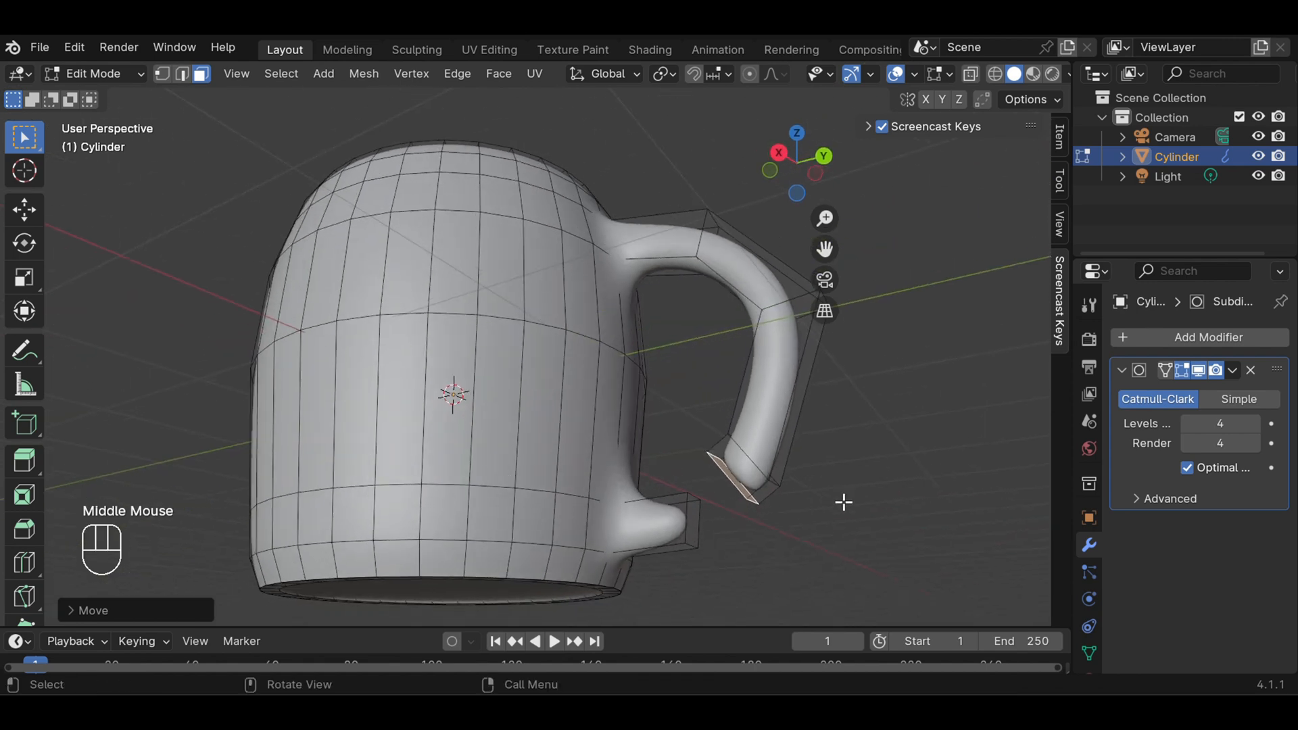
# In right view, rotate the lower stub's end face by about -31° toward the handle's open end and clear the selection
pyautogui.scroll(1, 794, 505)
pyautogui.moveTo(912, 533)
pyautogui.mouseDown(button='middle')
pyautogui.moveTo(894, 475)
pyautogui.moveTo(912, 538)
pyautogui.mouseUp(button='middle')
pyautogui.click(731, 553)
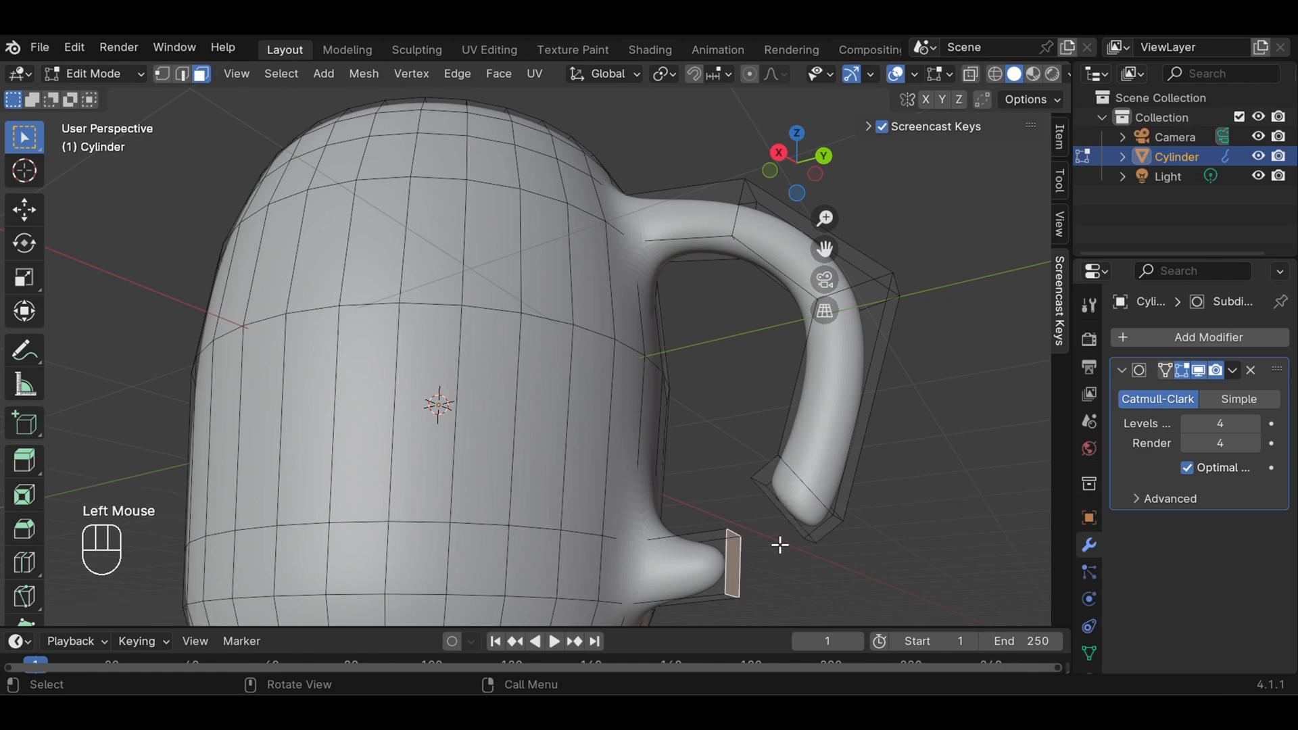
pyautogui.press('KP_3')
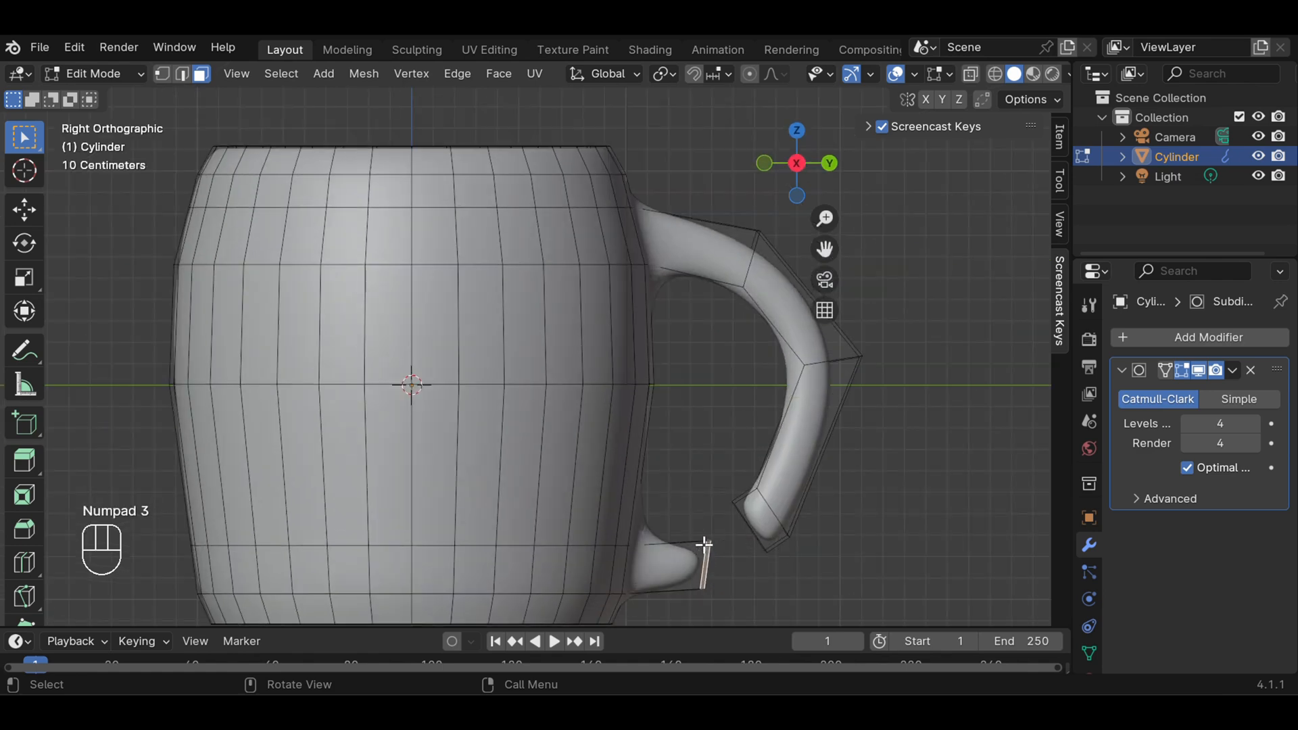
pyautogui.press('r')
pyautogui.press('r')
pyautogui.press('r')
pyautogui.press('r')
pyautogui.press('r')
pyautogui.press('r')
pyautogui.press('r')
pyautogui.press('r')
pyautogui.press('r')
pyautogui.press('r')
pyautogui.press('r')
pyautogui.press('r')
pyautogui.press('r')
pyautogui.press('r')
pyautogui.press('r')
pyautogui.press('r')
pyautogui.press('r')
pyautogui.press('r')
pyautogui.press('r')
pyautogui.press('r')
pyautogui.press('r')
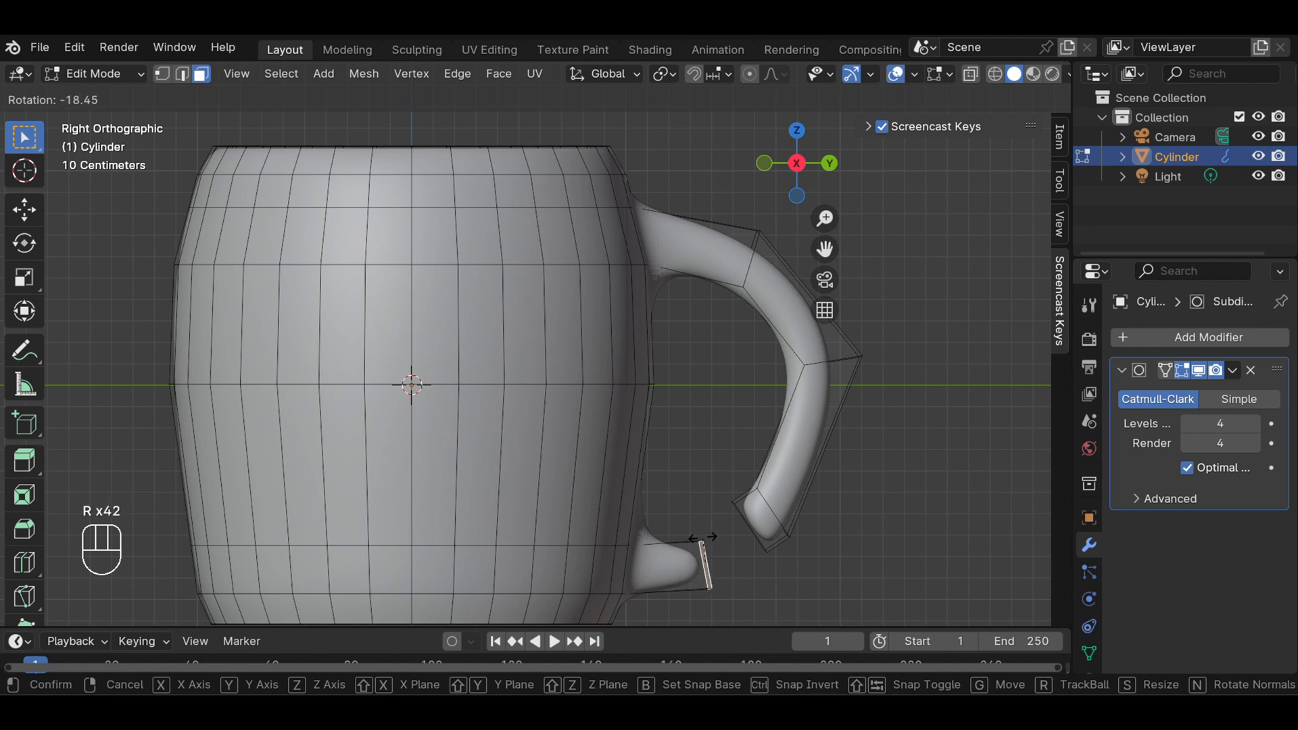
pyautogui.press('r')
pyautogui.press('r')
pyautogui.press('r')
pyautogui.press('r')
pyautogui.press('r')
pyautogui.press('r')
pyautogui.press('r')
pyautogui.press('r')
pyautogui.press('r')
pyautogui.press('r')
pyautogui.press('r')
pyautogui.press('r')
pyautogui.press('r')
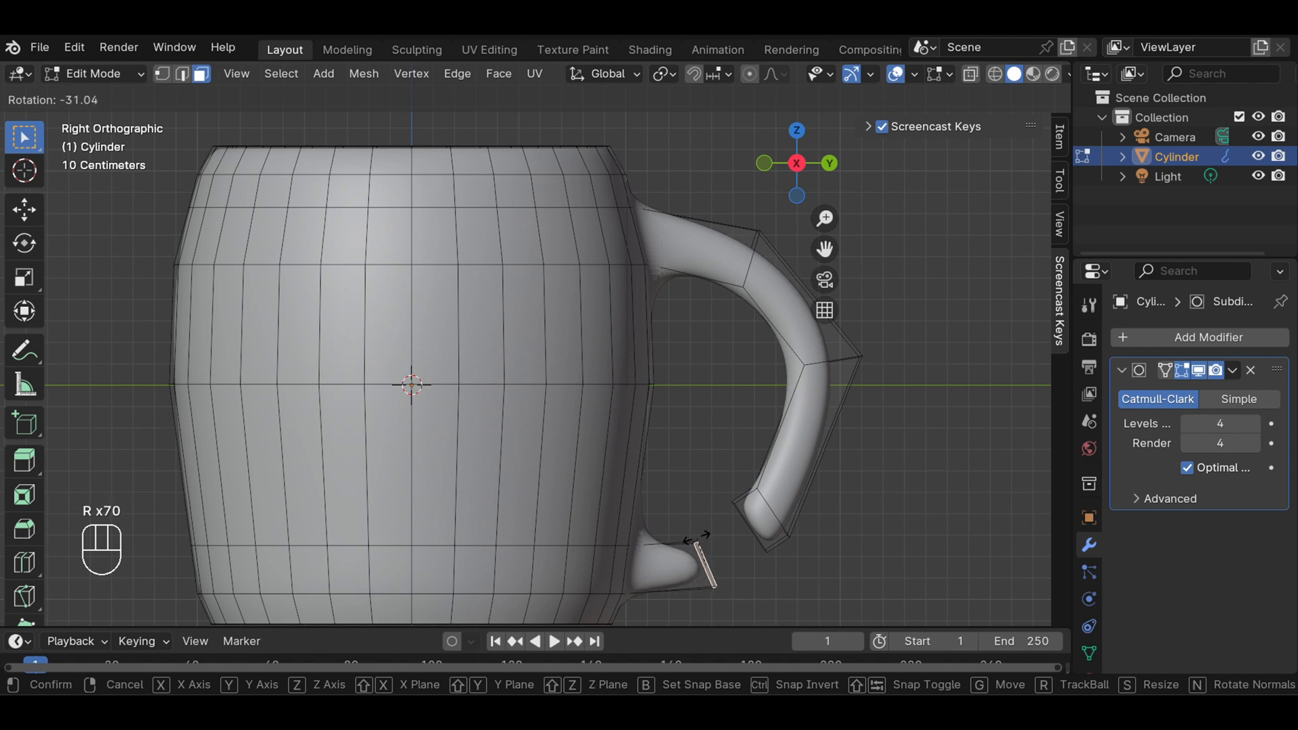
pyautogui.click(696, 537)
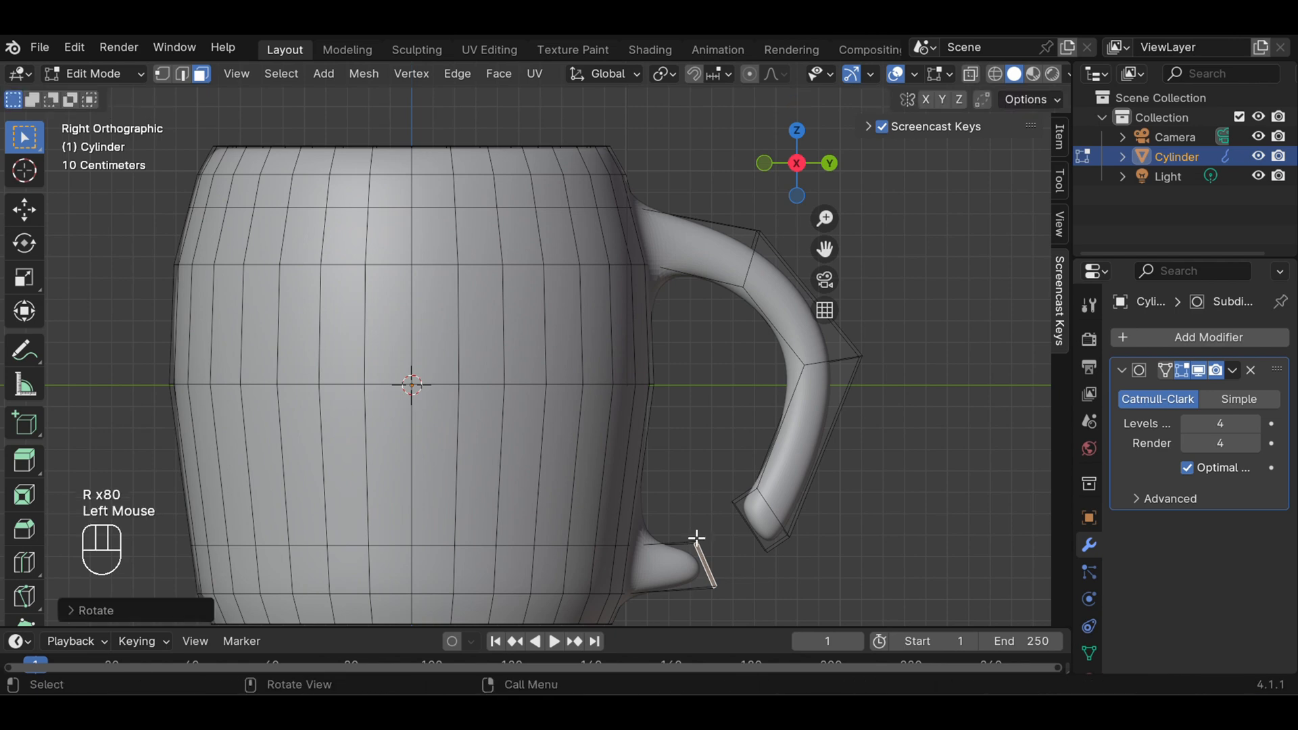
pyautogui.click(721, 536)
# Viewed facing the handle, reselect the stub's end face and rotate it by about -4° to level it
pyautogui.moveTo(856, 517); pyautogui.dragTo(611, 464, button='middle')
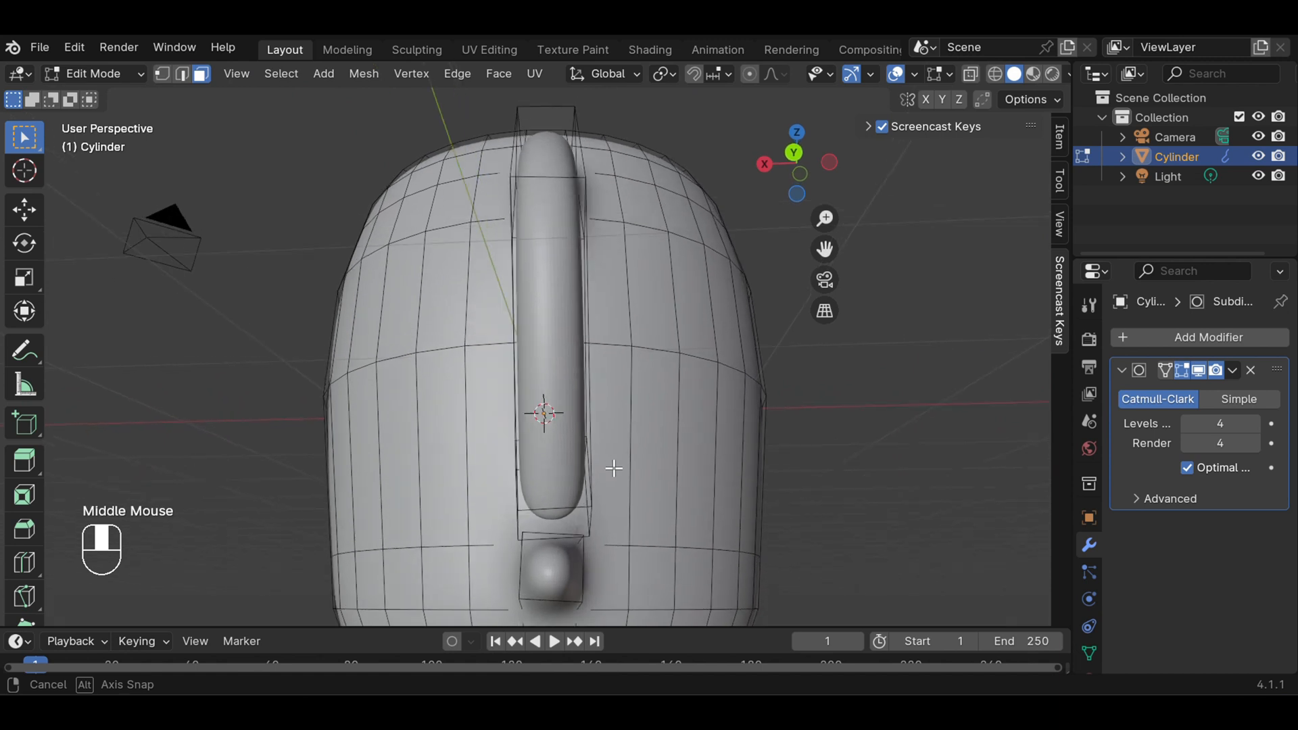
pyautogui.click(574, 561)
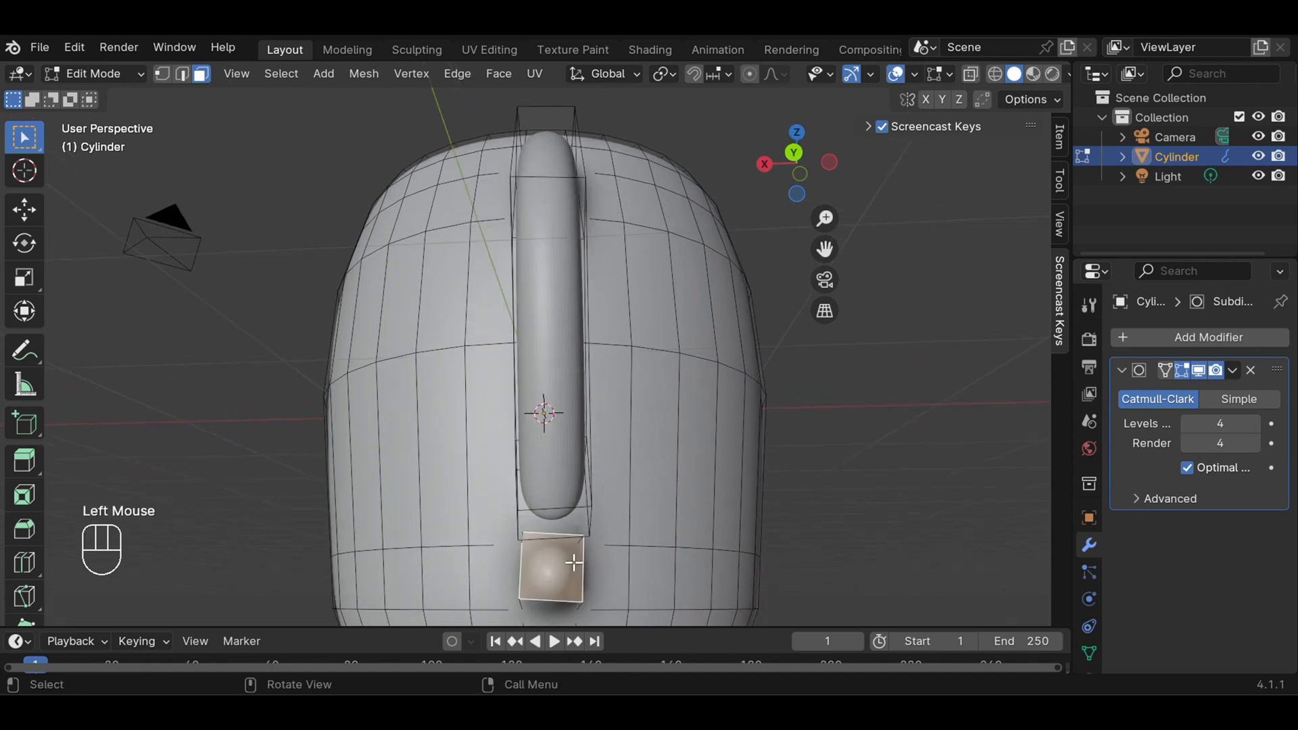
pyautogui.press('r')
pyautogui.press('r')
pyautogui.press('r')
pyautogui.press('r')
pyautogui.press('r')
pyautogui.press('r')
pyautogui.press('r')
pyautogui.press('r')
pyautogui.press('r')
pyautogui.press('r')
pyautogui.press('r')
pyautogui.press('r')
pyautogui.press('r')
pyautogui.press('r')
pyautogui.press('r')
pyautogui.press('r')
pyautogui.press('r')
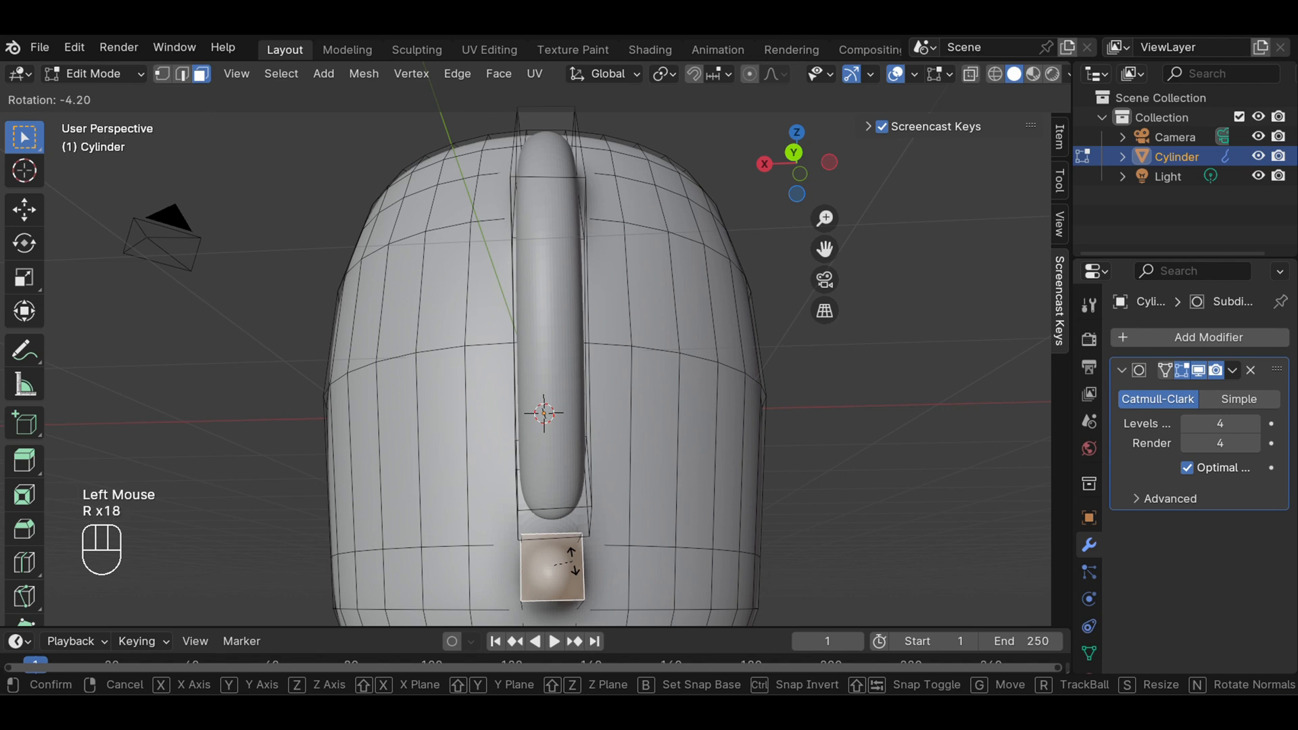
# Fine-tune the rotation of the stub's end face against the handle above it, and clear the selection
pyautogui.press('r')
pyautogui.press('r')
pyautogui.click(575, 562)
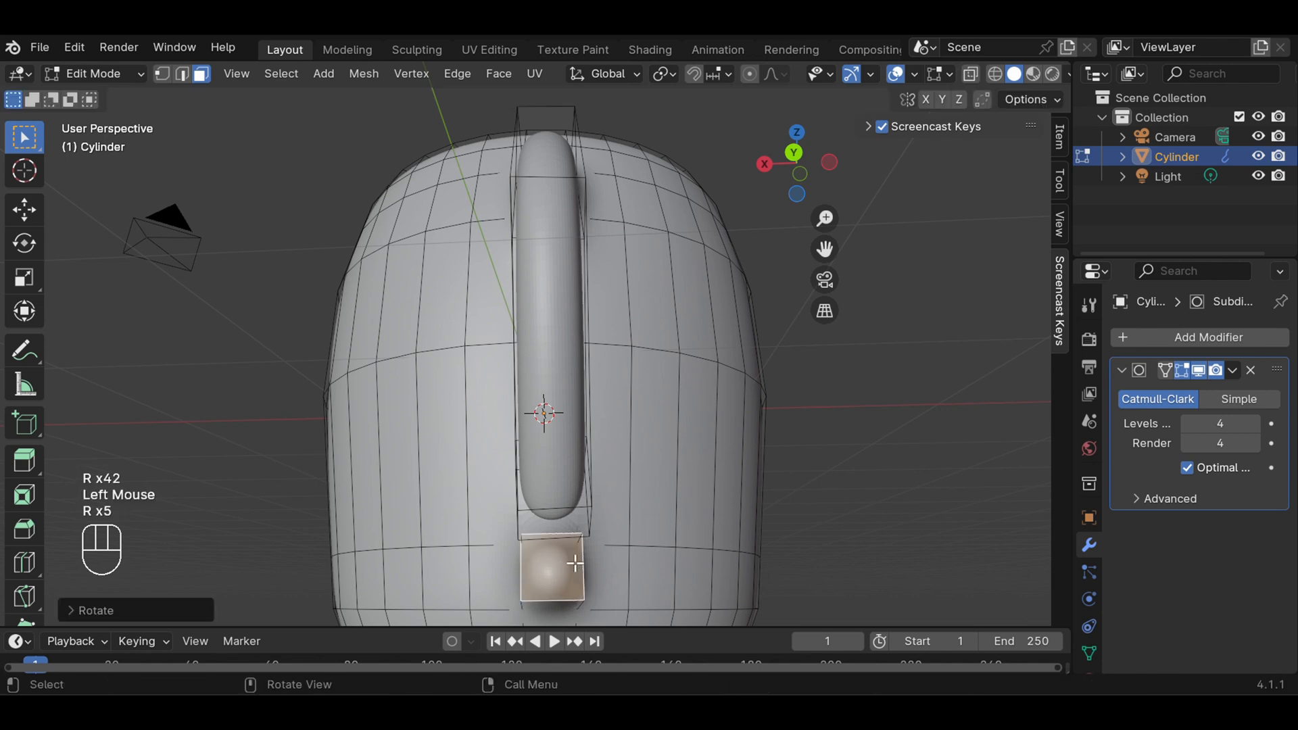
pyautogui.press('r')
pyautogui.press('r')
pyautogui.press('r')
pyautogui.press('r')
pyautogui.press('r')
pyautogui.press('r')
pyautogui.press('r')
pyautogui.press('r')
pyautogui.press('r')
pyautogui.press('r')
pyautogui.press('r')
pyautogui.press('r')
pyautogui.press('r')
pyautogui.press('r')
pyautogui.press('r')
pyautogui.press('r')
pyautogui.press('r')
pyautogui.press('r')
pyautogui.press('r')
pyautogui.press('r')
pyautogui.press('r')
pyautogui.press('r')
pyautogui.press('r')
pyautogui.press('r')
pyautogui.press('r')
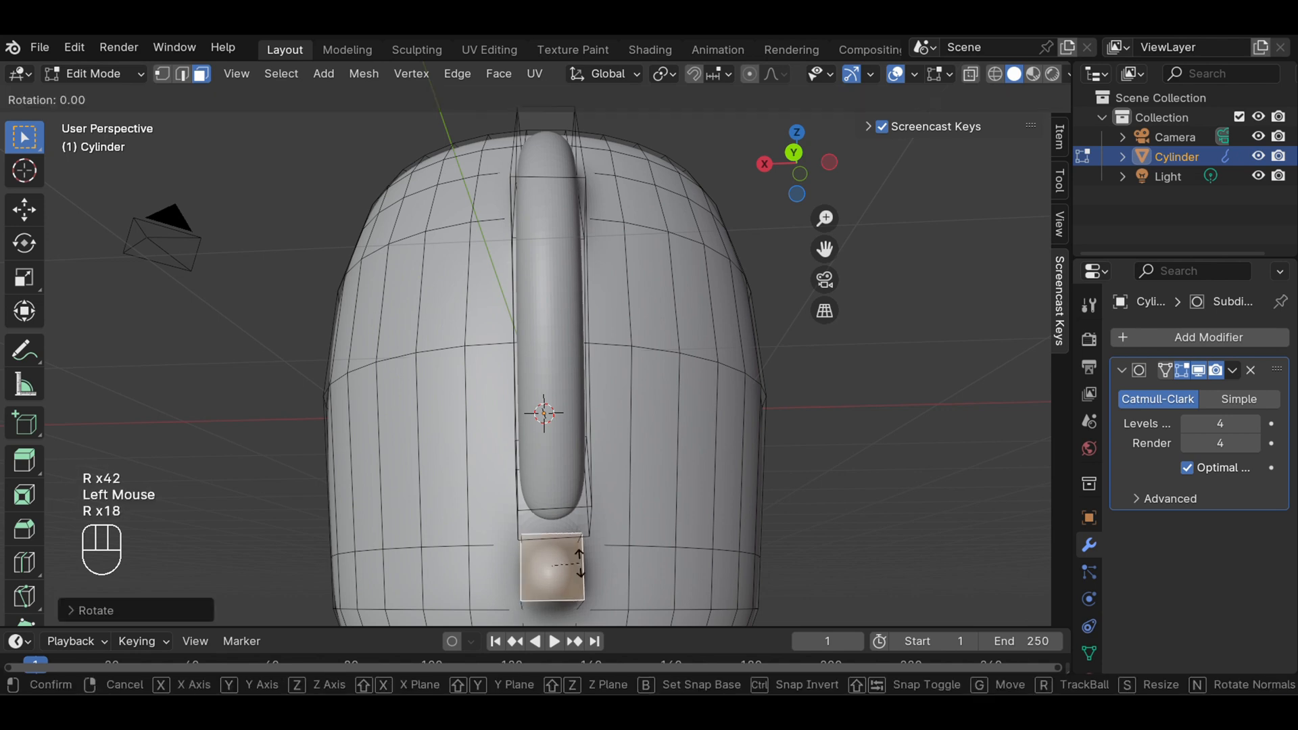
pyautogui.press('r')
pyautogui.press('r')
pyautogui.press('r')
pyautogui.press('r')
pyautogui.press('r')
pyautogui.press('r')
pyautogui.press('r')
pyautogui.press('r')
pyautogui.press('r')
pyautogui.press('r')
pyautogui.press('r')
pyautogui.press('r')
pyautogui.press('r')
pyautogui.press('r')
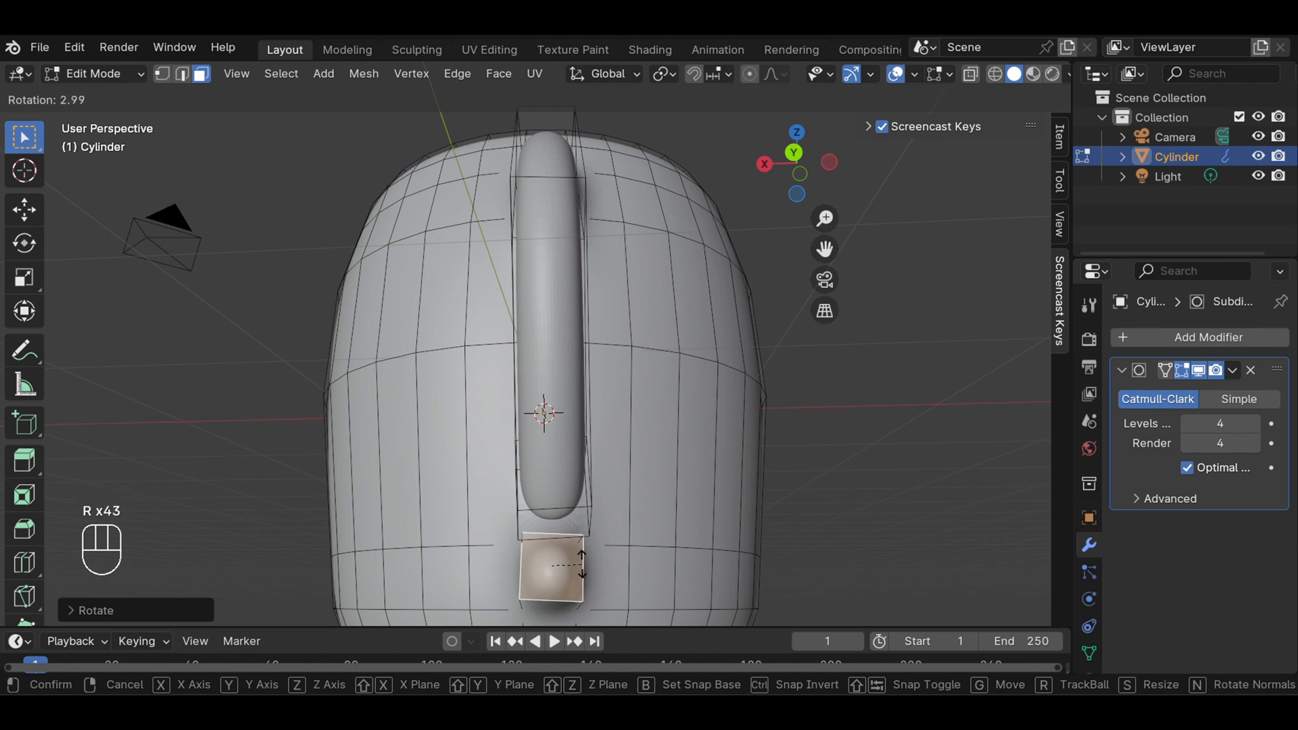
pyautogui.click(580, 561)
pyautogui.click(899, 518)
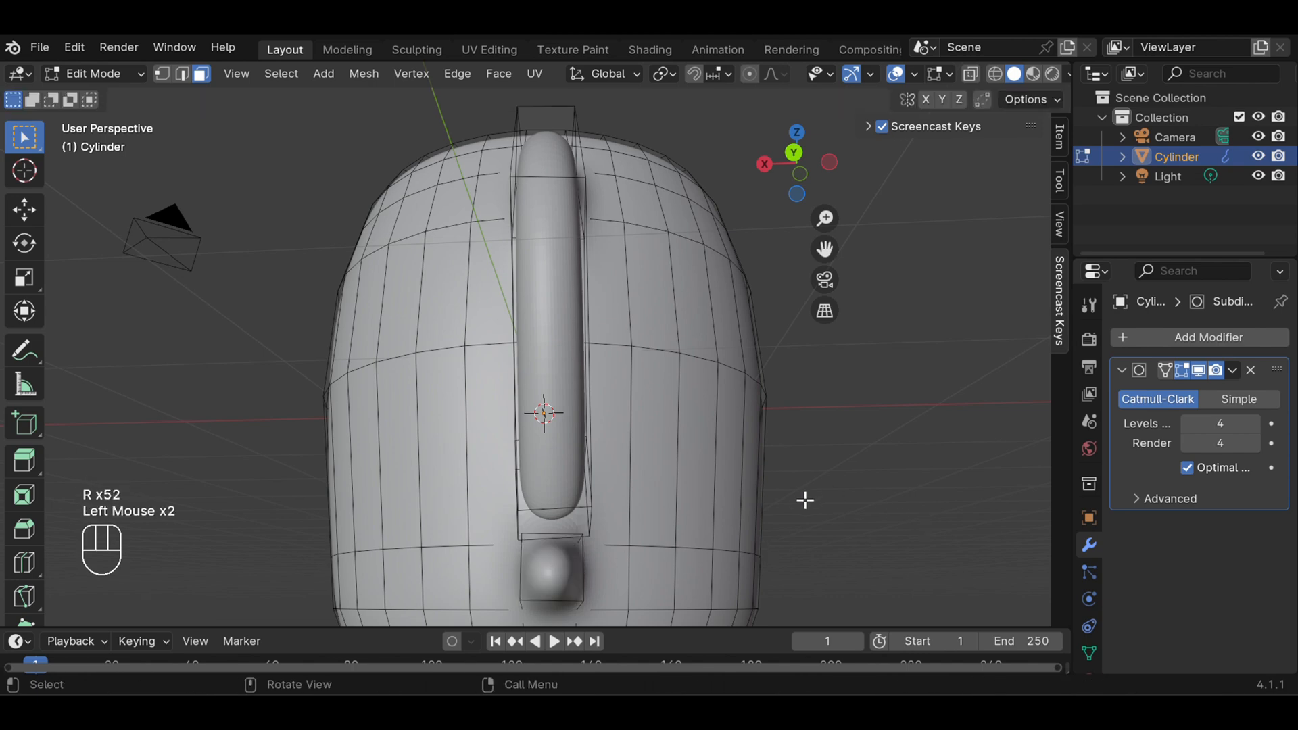
# Delete the facing end faces of the lower stub and the handle
pyautogui.moveTo(805, 498); pyautogui.dragTo(908, 494, button='middle')
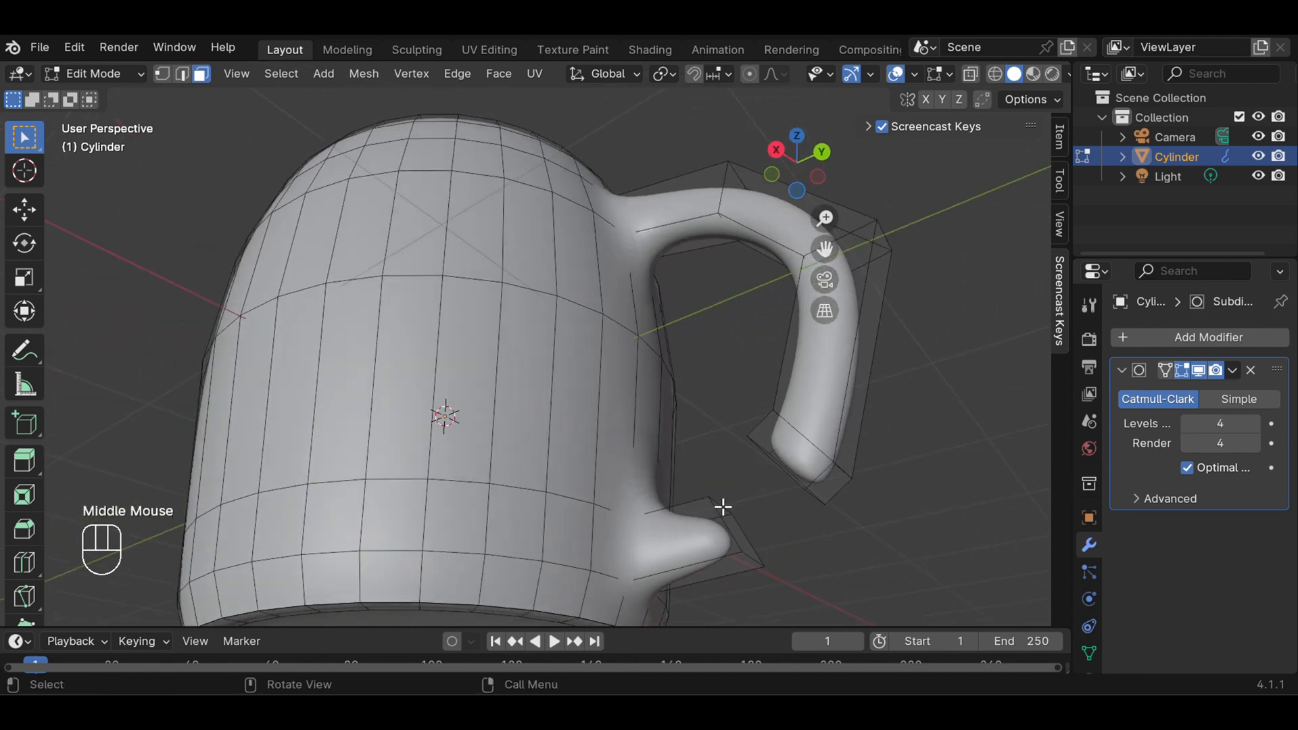
pyautogui.click(734, 525)
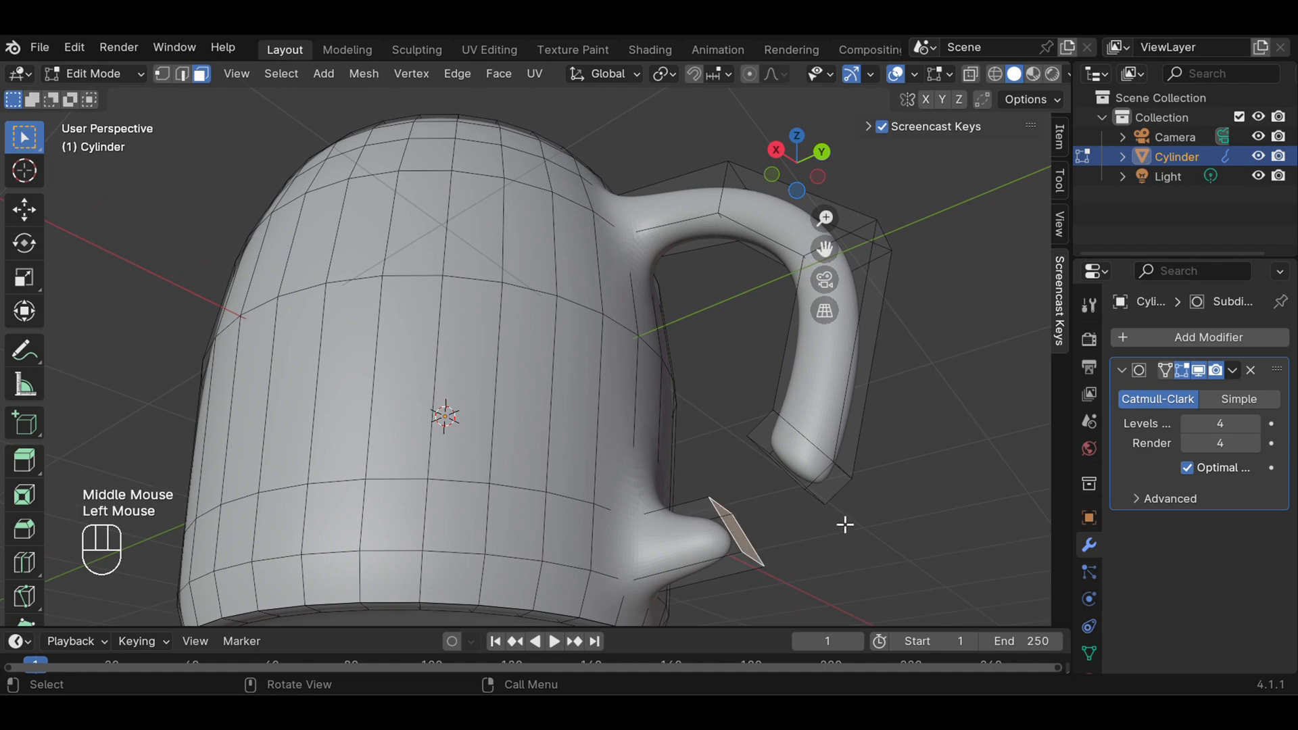
pyautogui.moveTo(844, 524); pyautogui.dragTo(889, 478, button='middle')
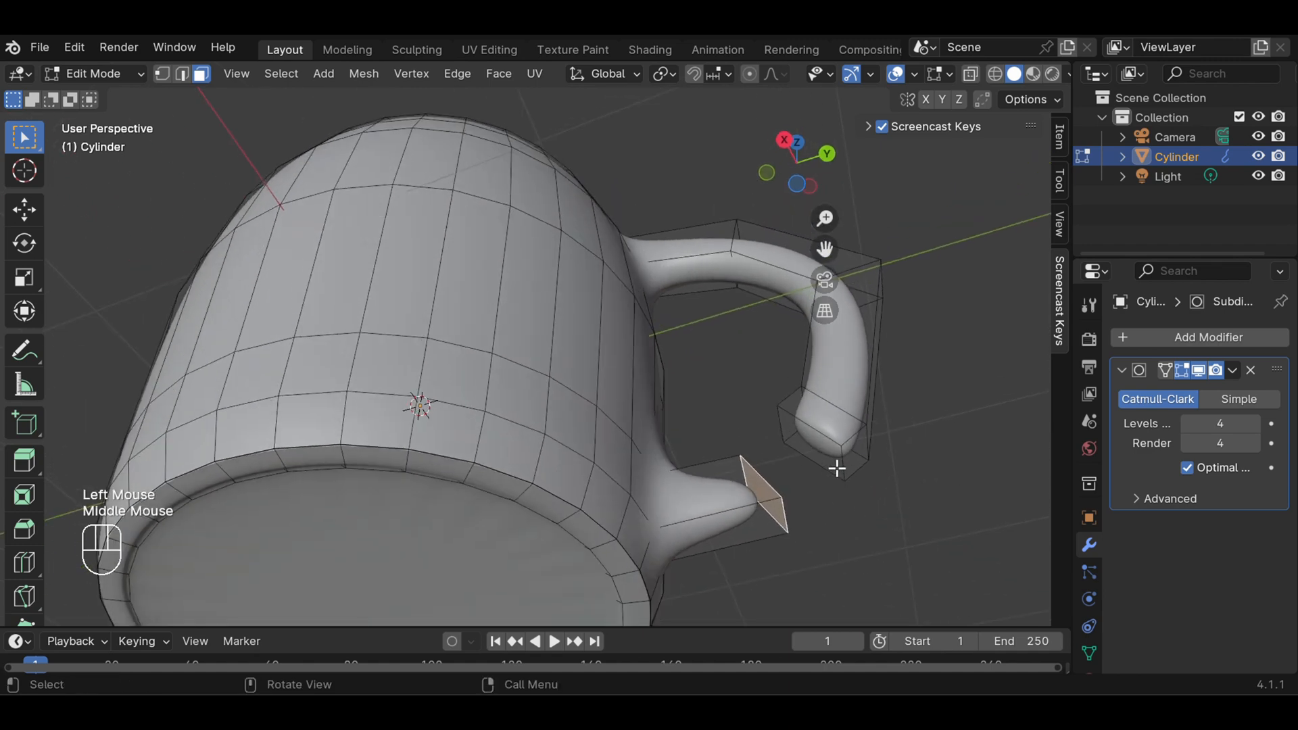
pyautogui.keyDown('shift'); pyautogui.click(835, 465); pyautogui.keyUp('shift')
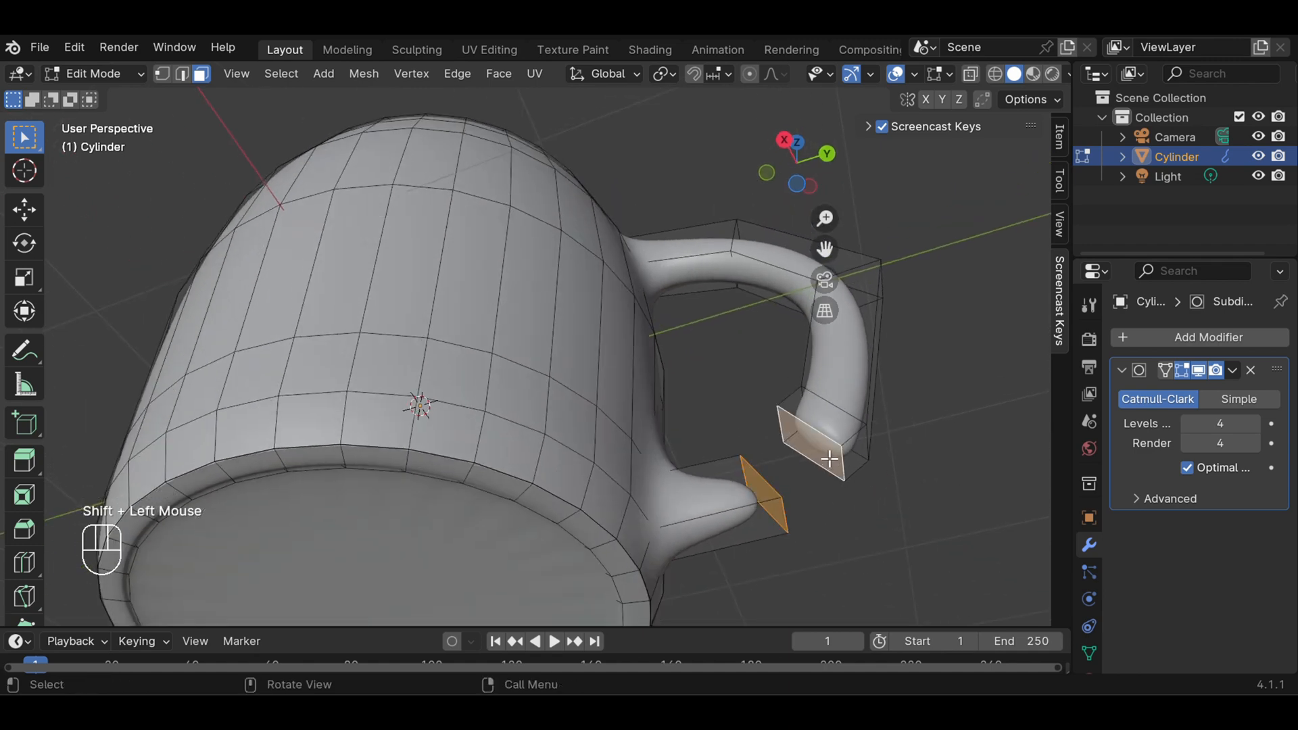
pyautogui.rightClick(829, 459)
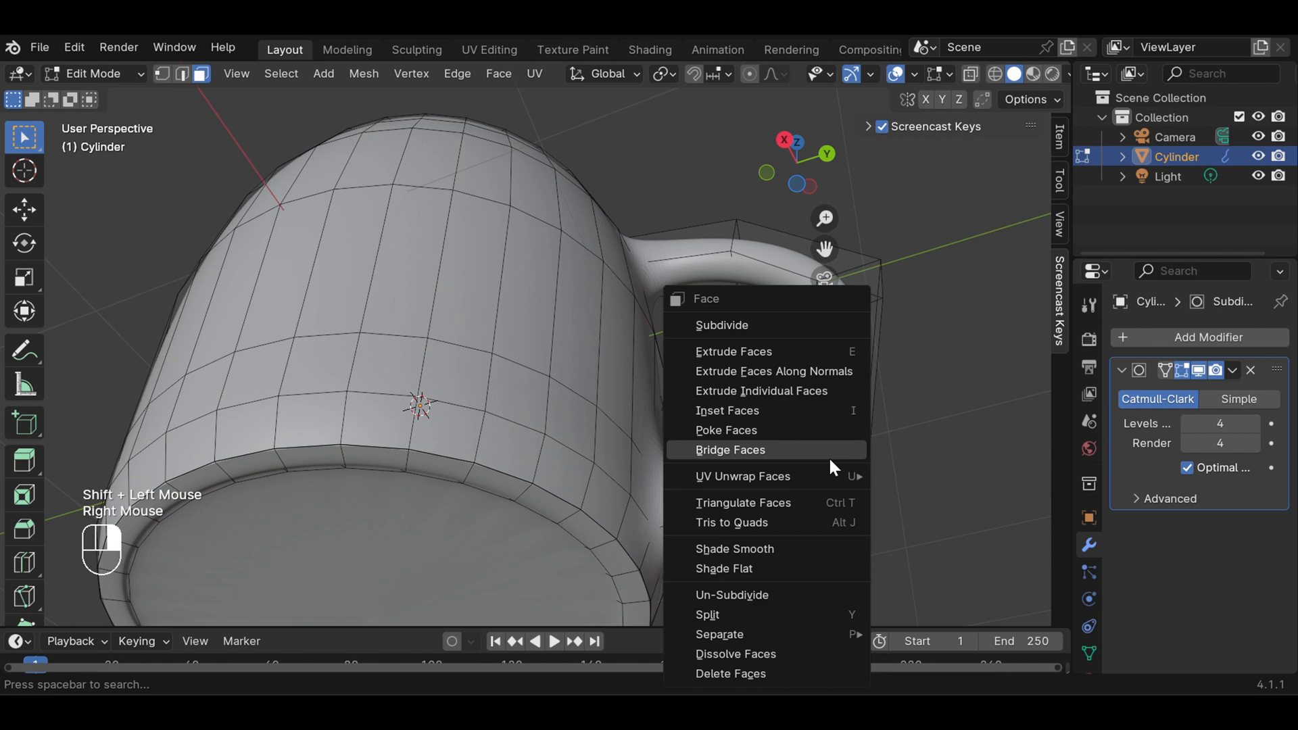
pyautogui.click(768, 673)
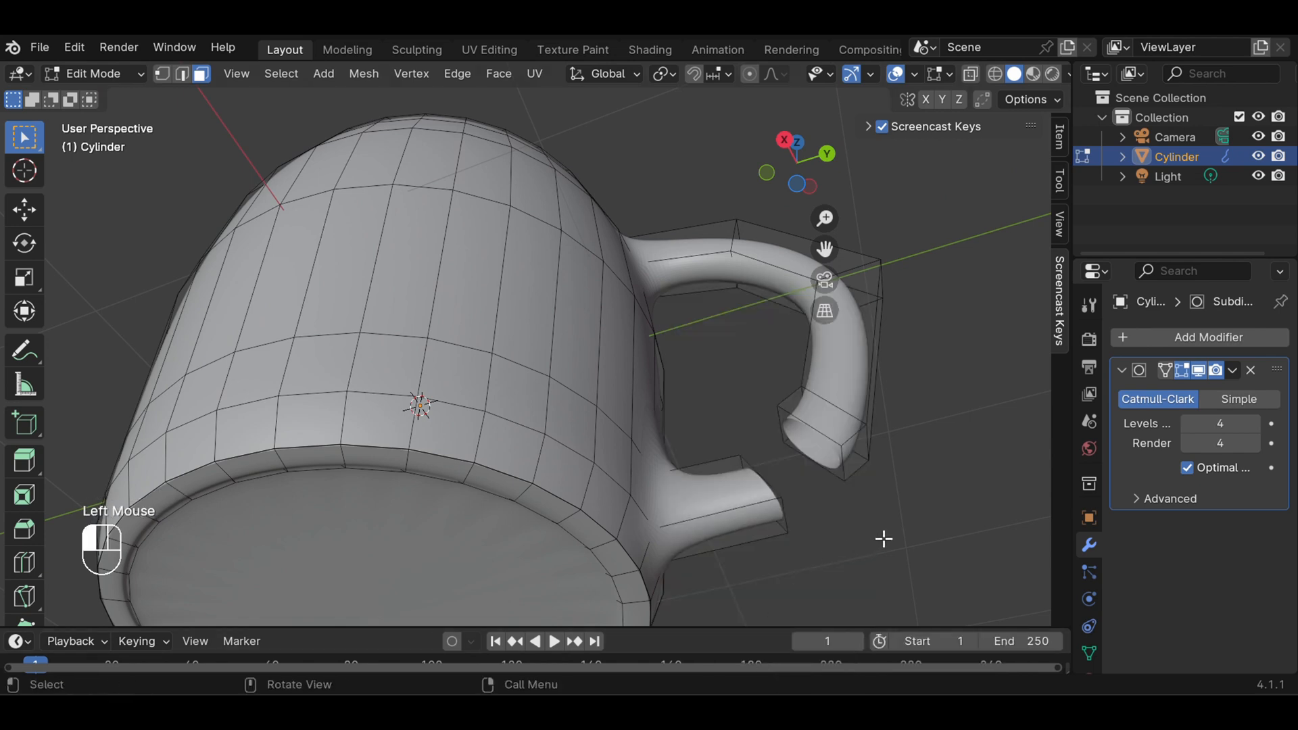
# In edge select mode, fill a face between the inner edges of the stub's and handle's openings
pyautogui.moveTo(944, 425); pyautogui.dragTo(981, 455, button='middle')
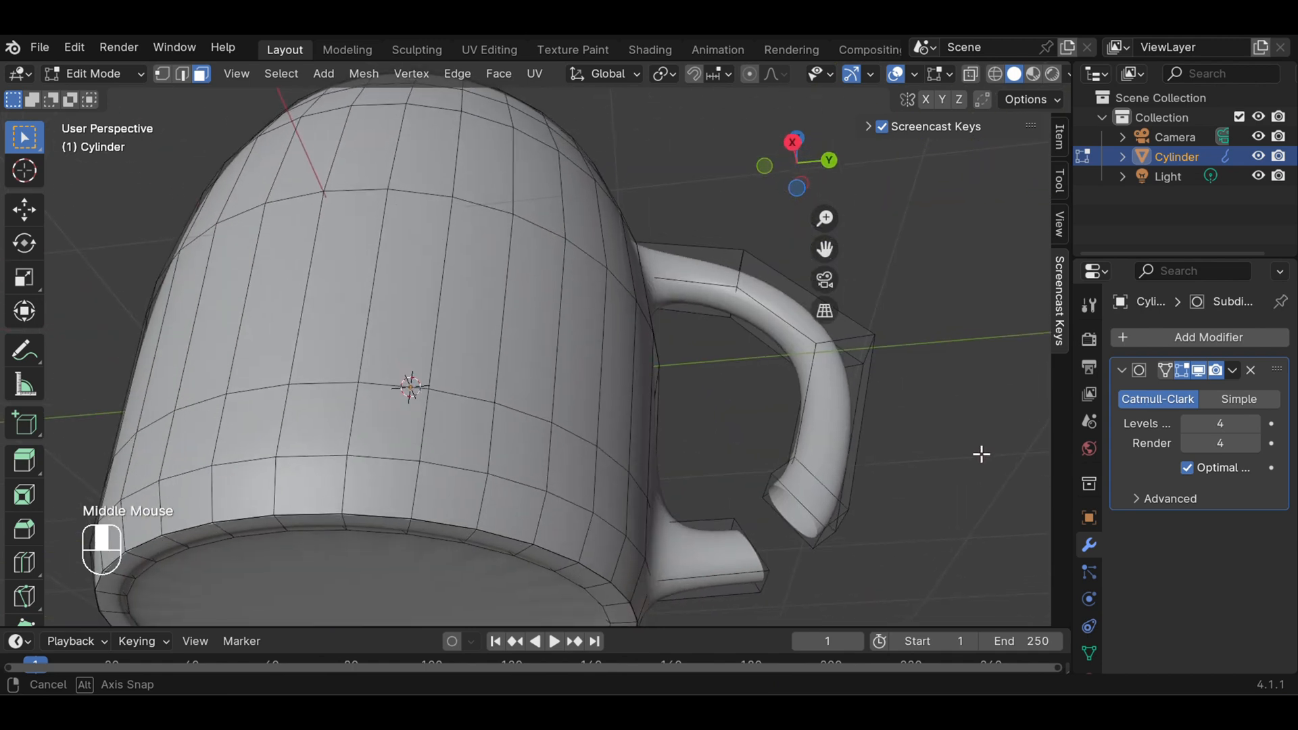
pyautogui.scroll(1, 981, 455)
pyautogui.scroll(-2, 896, 481)
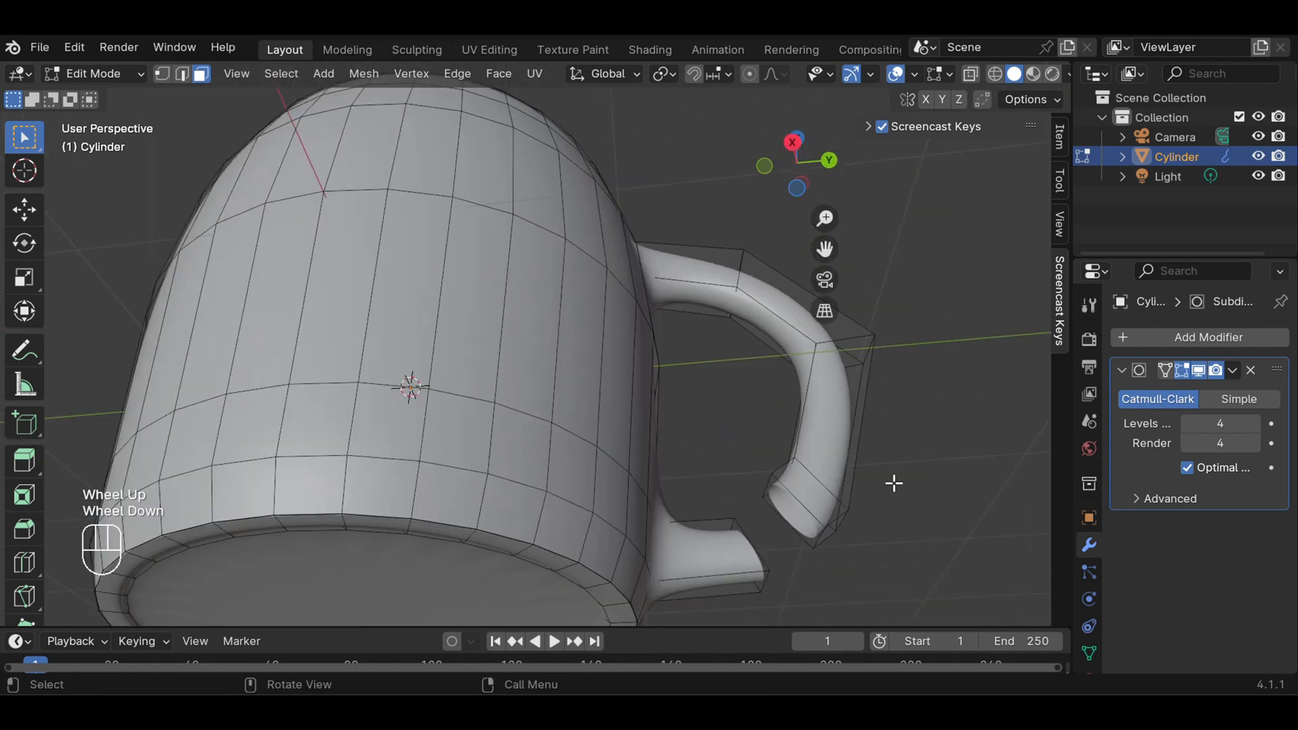
pyautogui.moveTo(882, 497); pyautogui.dragTo(742, 521, button='middle')
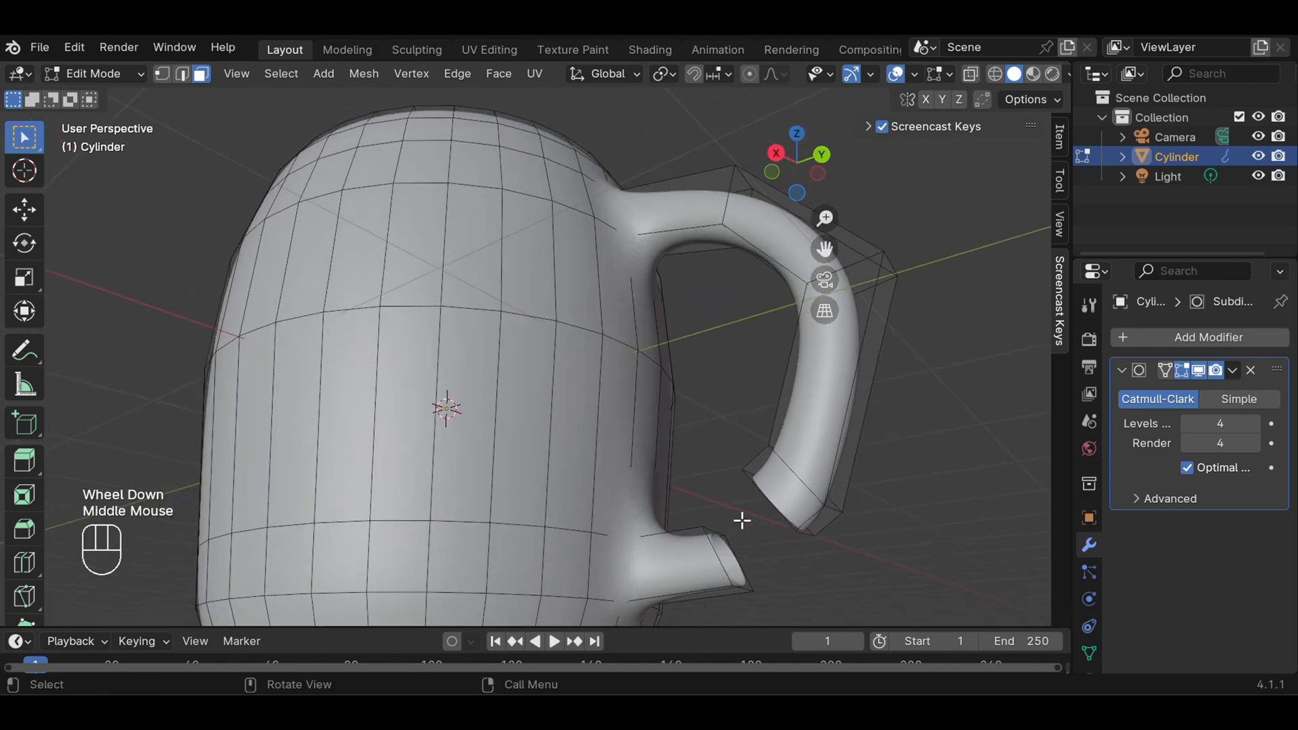
pyautogui.click(183, 75)
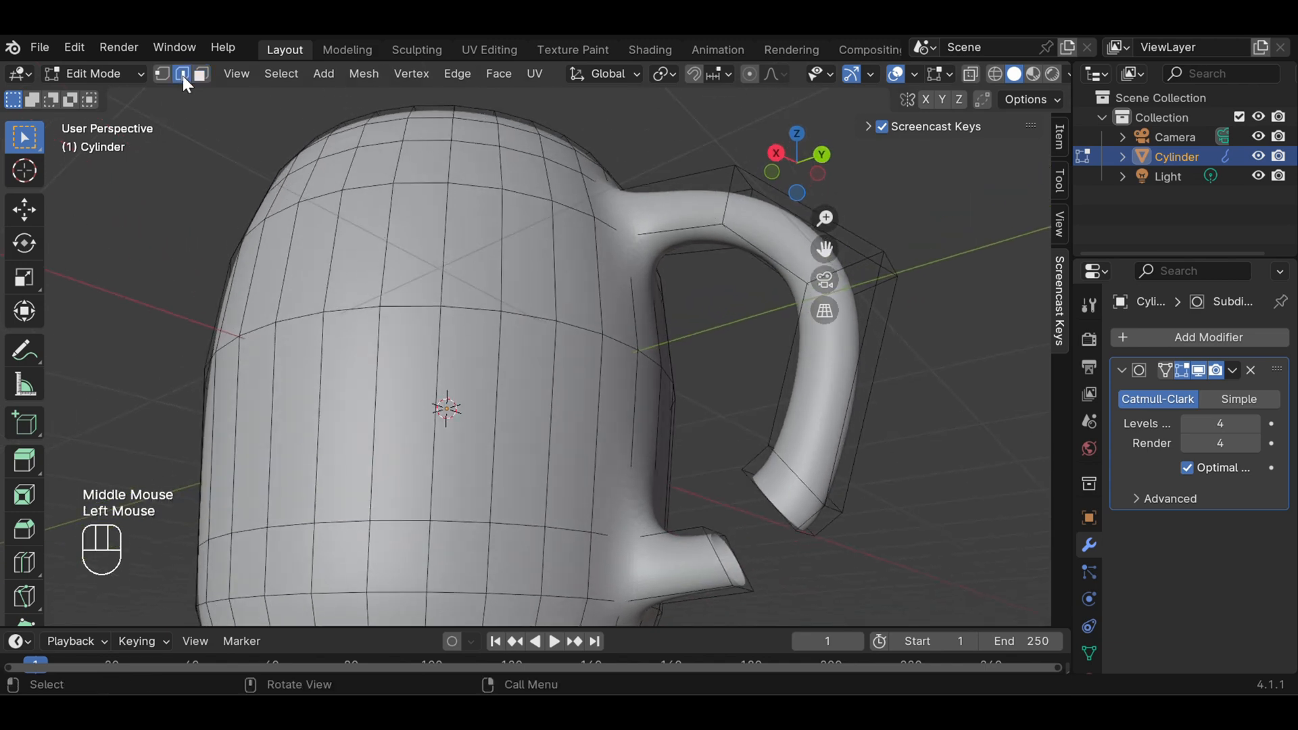
pyautogui.click(711, 533)
pyautogui.moveTo(845, 523); pyautogui.dragTo(945, 480, button='middle')
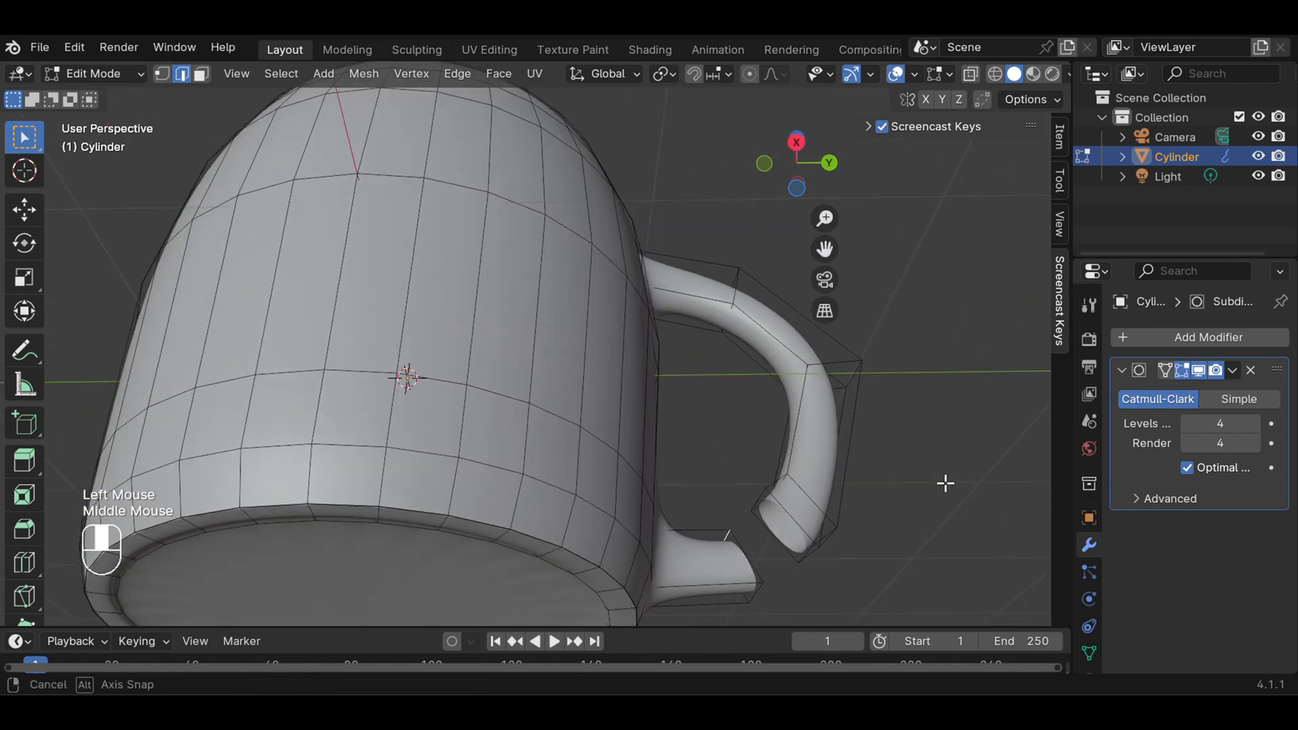
pyautogui.keyDown('shift'); pyautogui.click(755, 499); pyautogui.keyUp('shift')
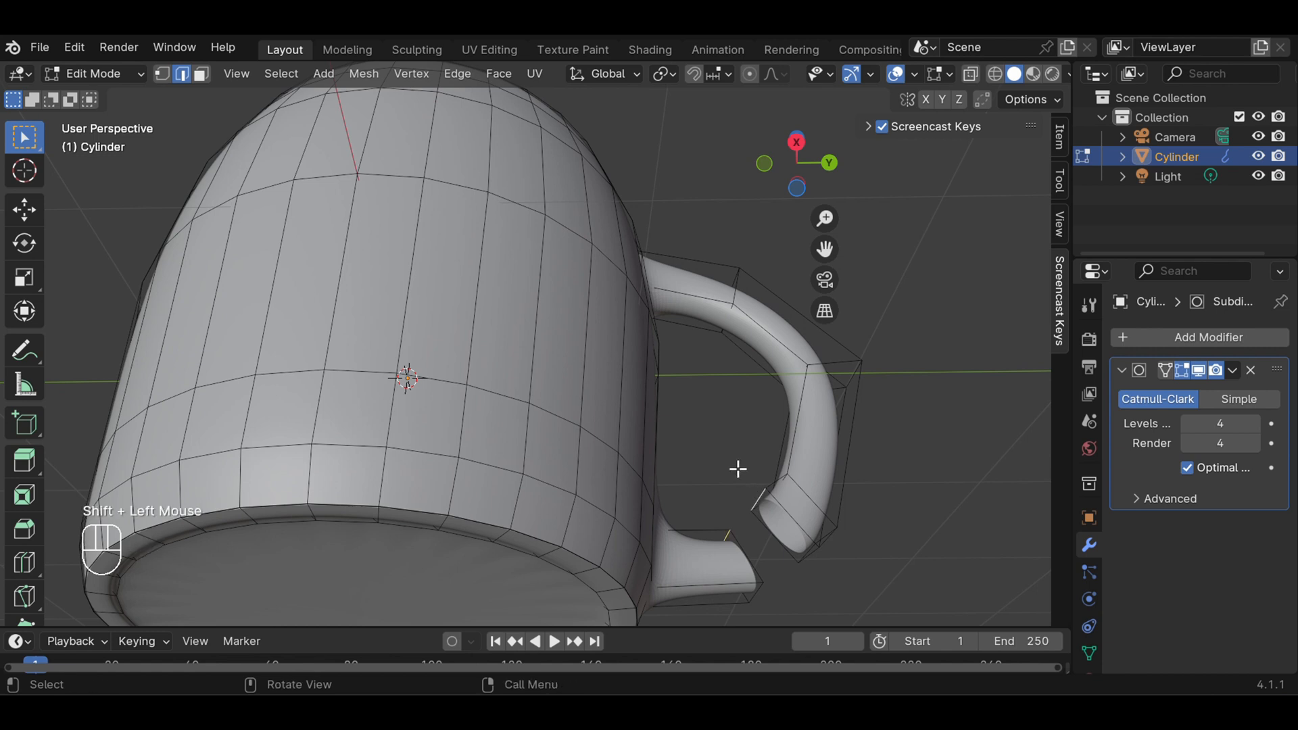
pyautogui.press('f')
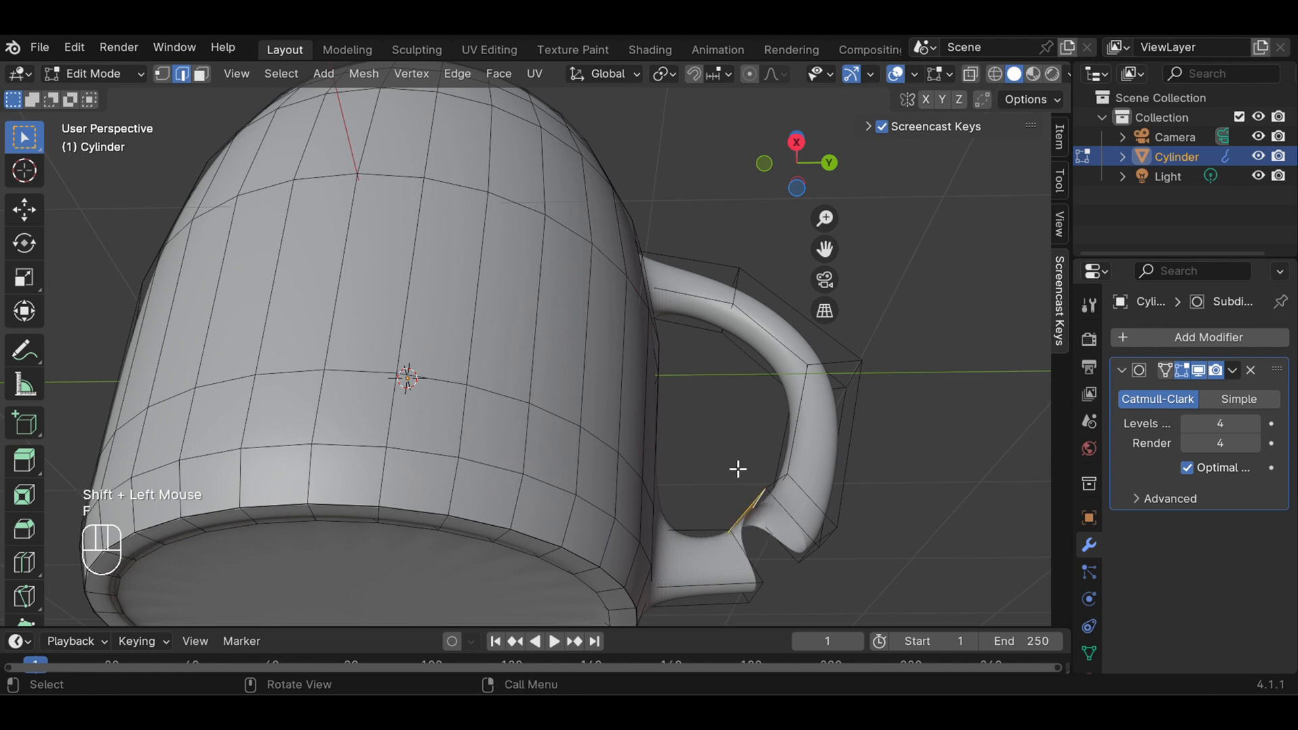
pyautogui.click(904, 475)
# Fill a face between the near side edges of the handle and stub openings, and clear the selection
pyautogui.moveTo(904, 475); pyautogui.dragTo(825, 454, button='middle')
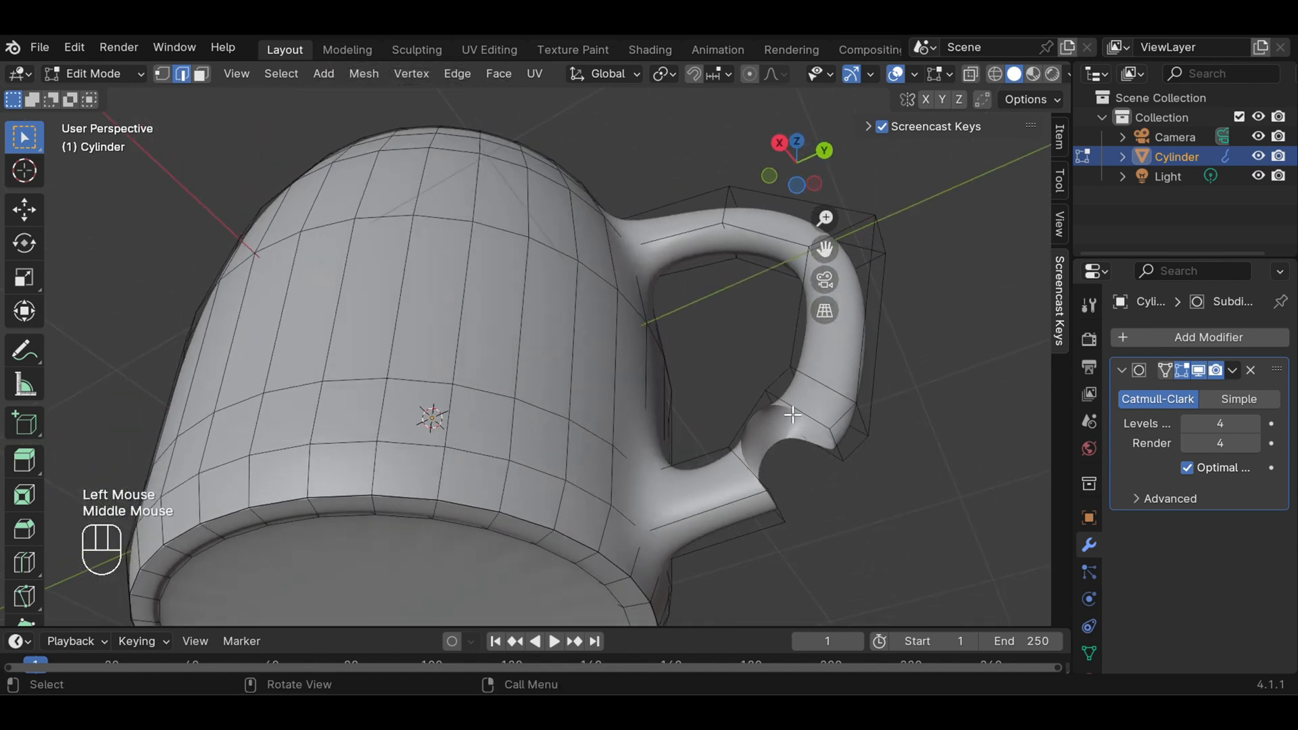
pyautogui.click(794, 410)
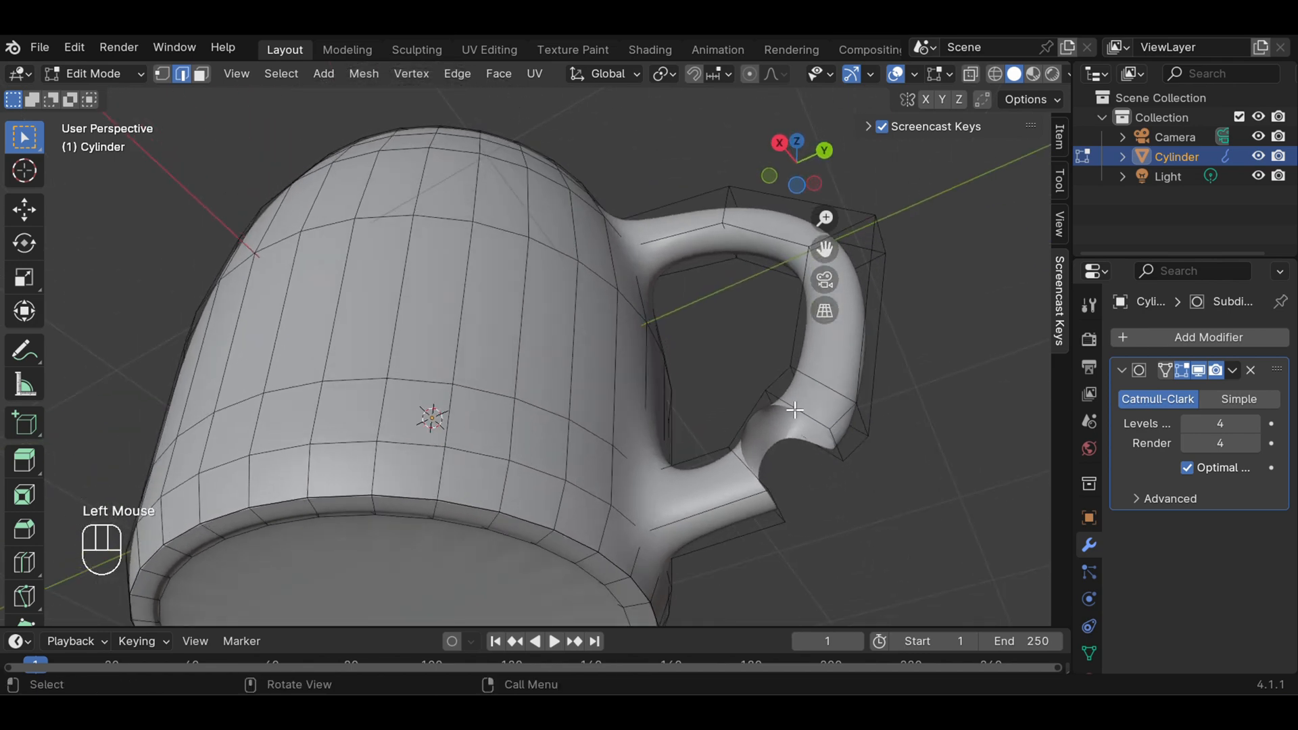
pyautogui.click(804, 412)
pyautogui.press('shift')
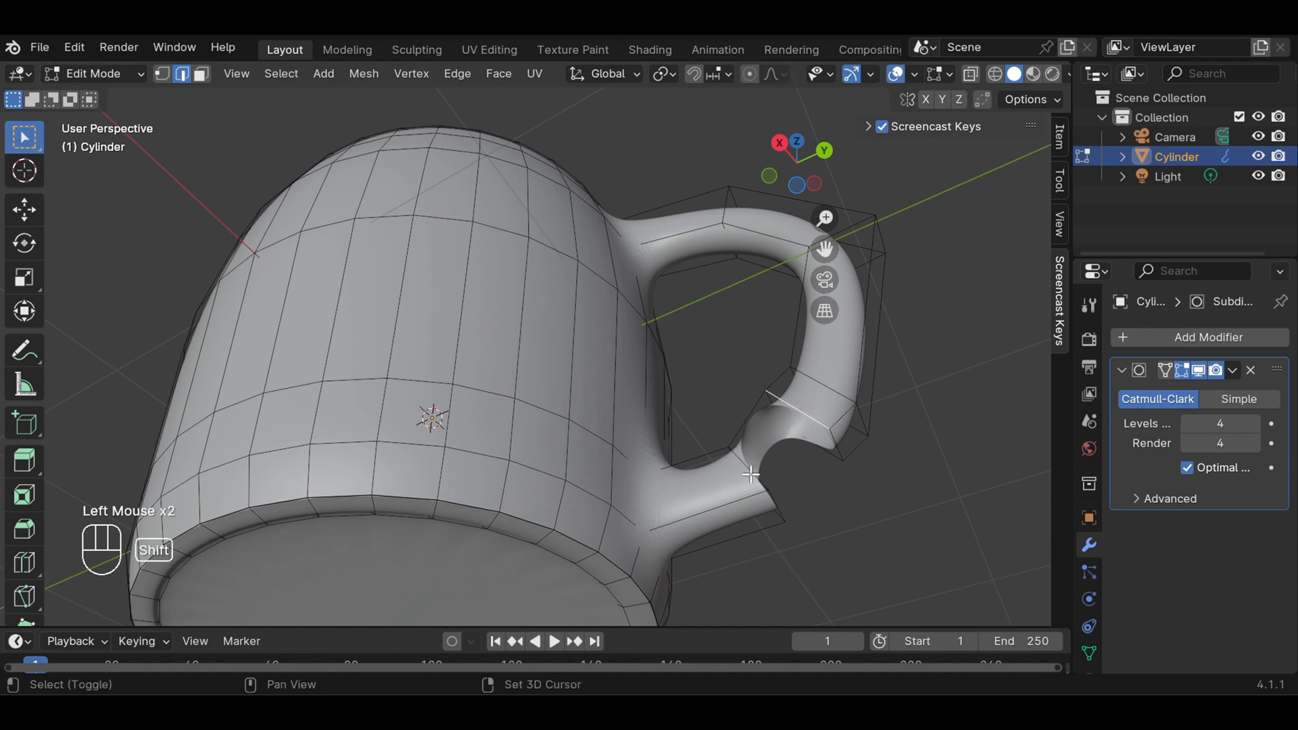
pyautogui.keyDown('shift'); pyautogui.click(750, 474); pyautogui.keyUp('shift')
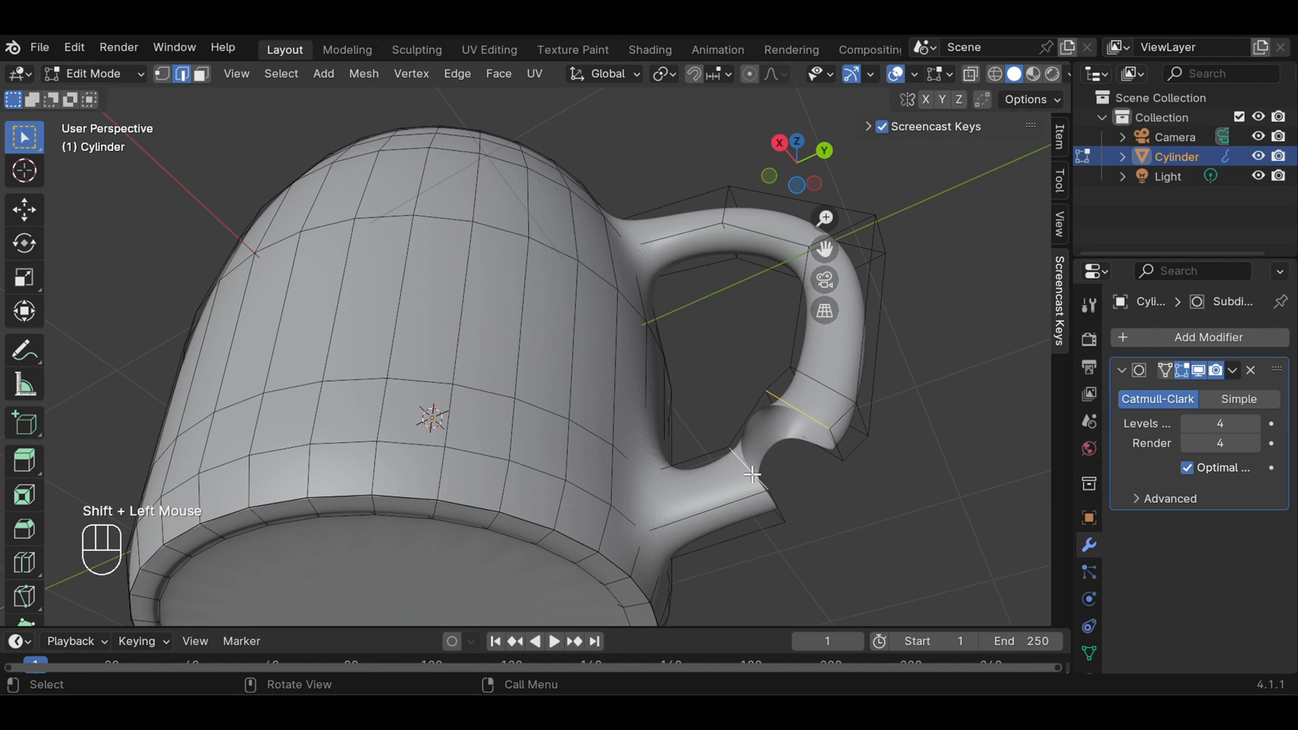
pyautogui.press('f')
pyautogui.click(914, 481)
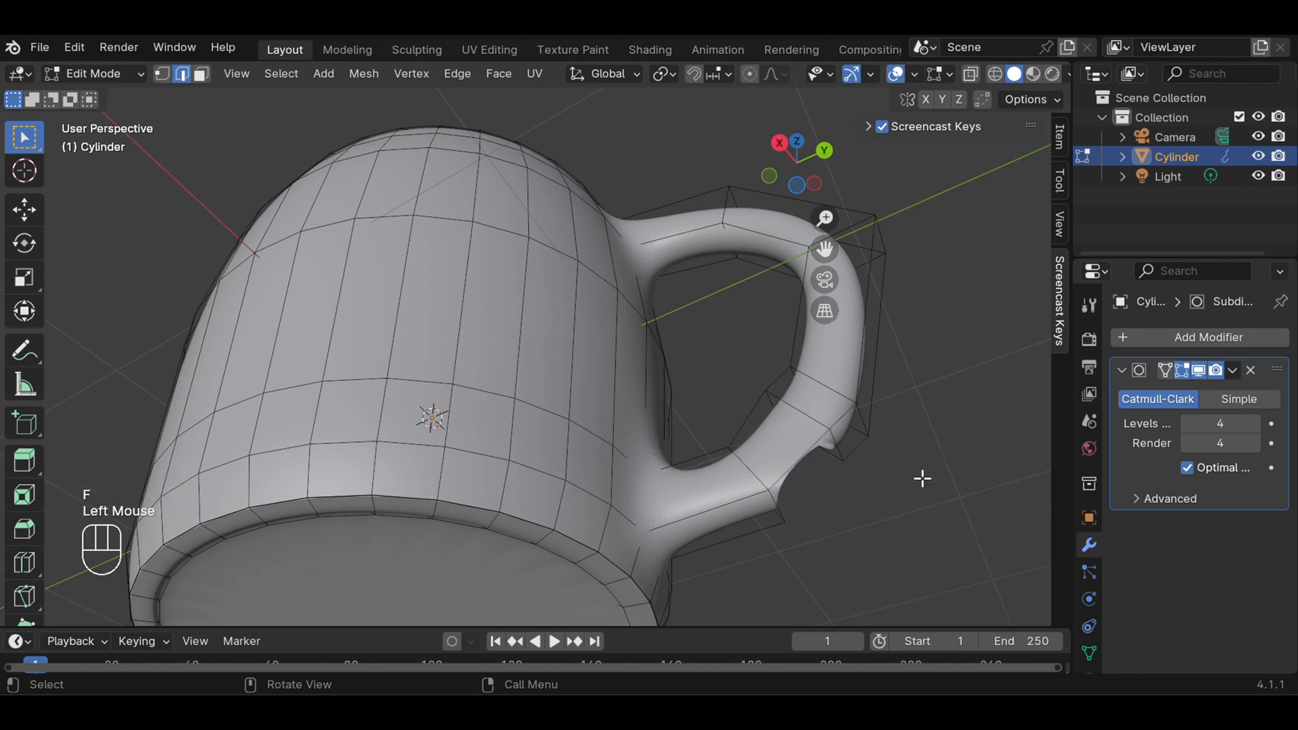
# Fill a face between the outer bottom edges of the handle and stub openings, and clear the selection
pyautogui.moveTo(918, 478); pyautogui.dragTo(816, 457, button='middle')
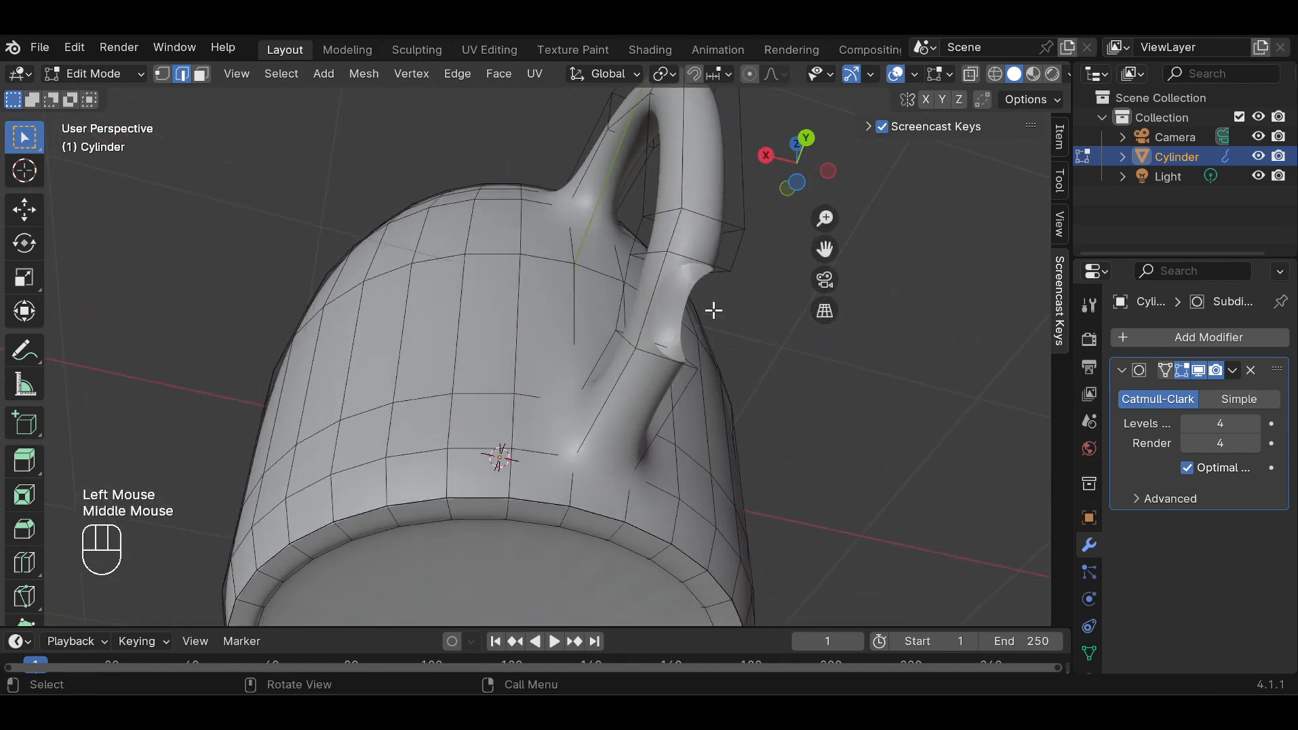
pyautogui.click(693, 259)
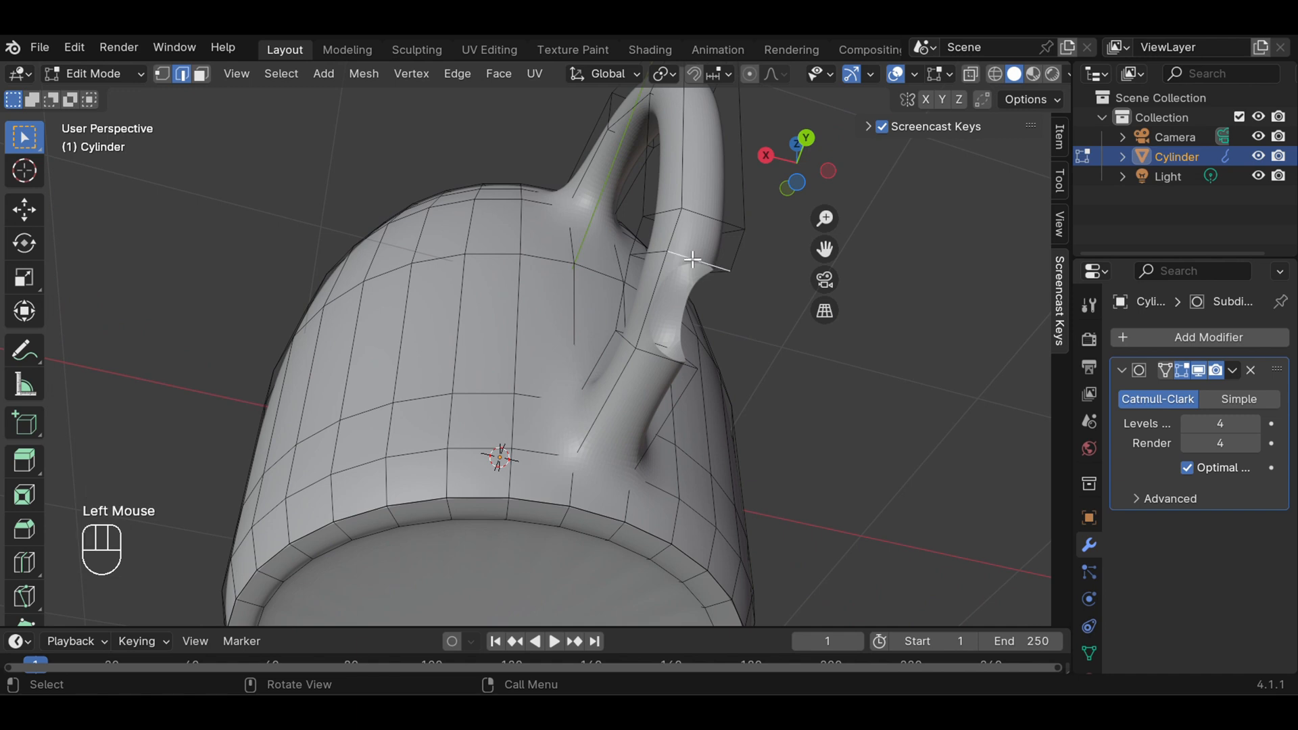
pyautogui.press('shift')
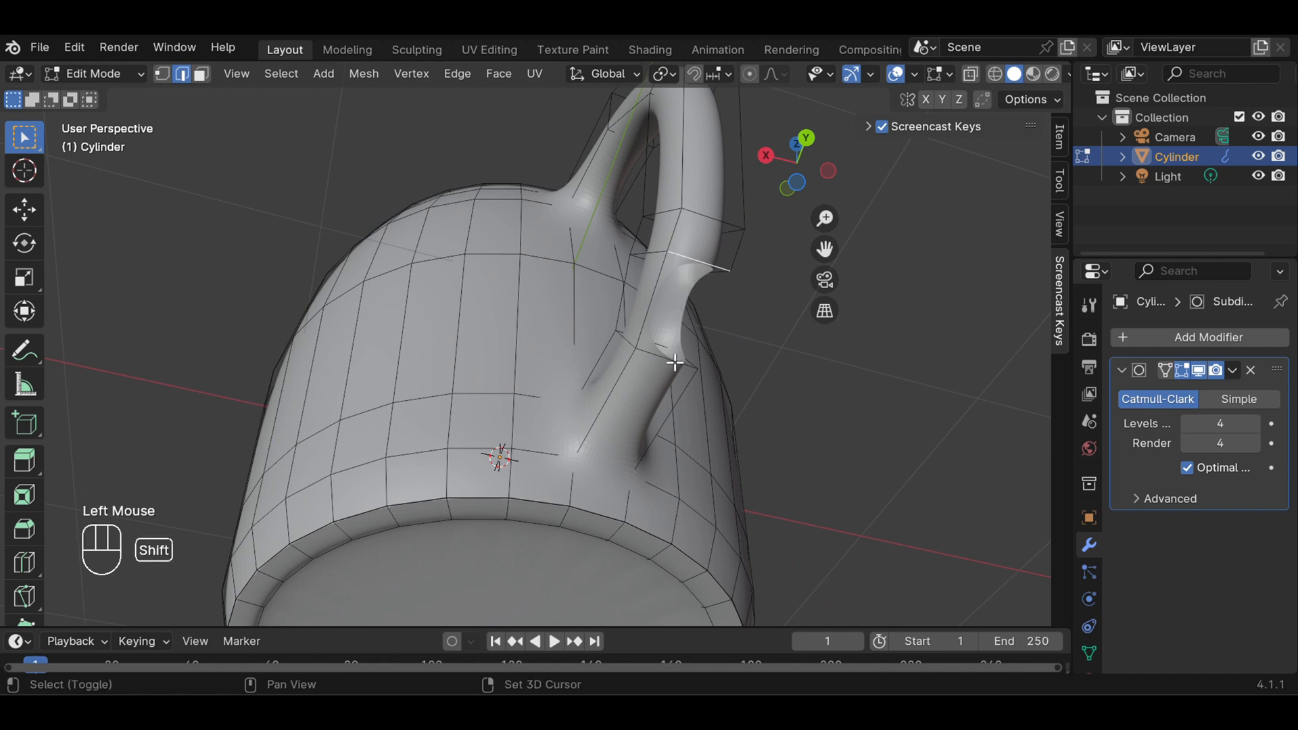
pyautogui.keyDown('shift'); pyautogui.click(674, 363); pyautogui.keyUp('shift')
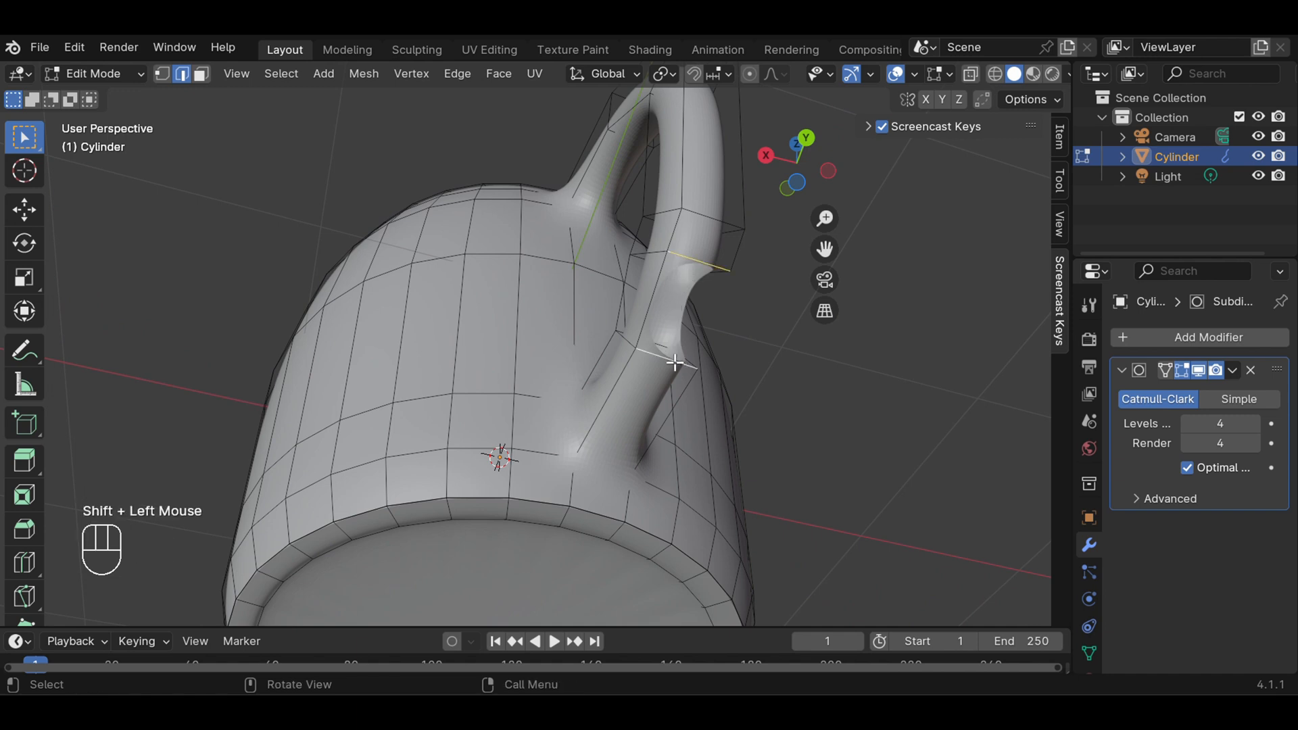
pyautogui.press('f')
pyautogui.click(956, 396)
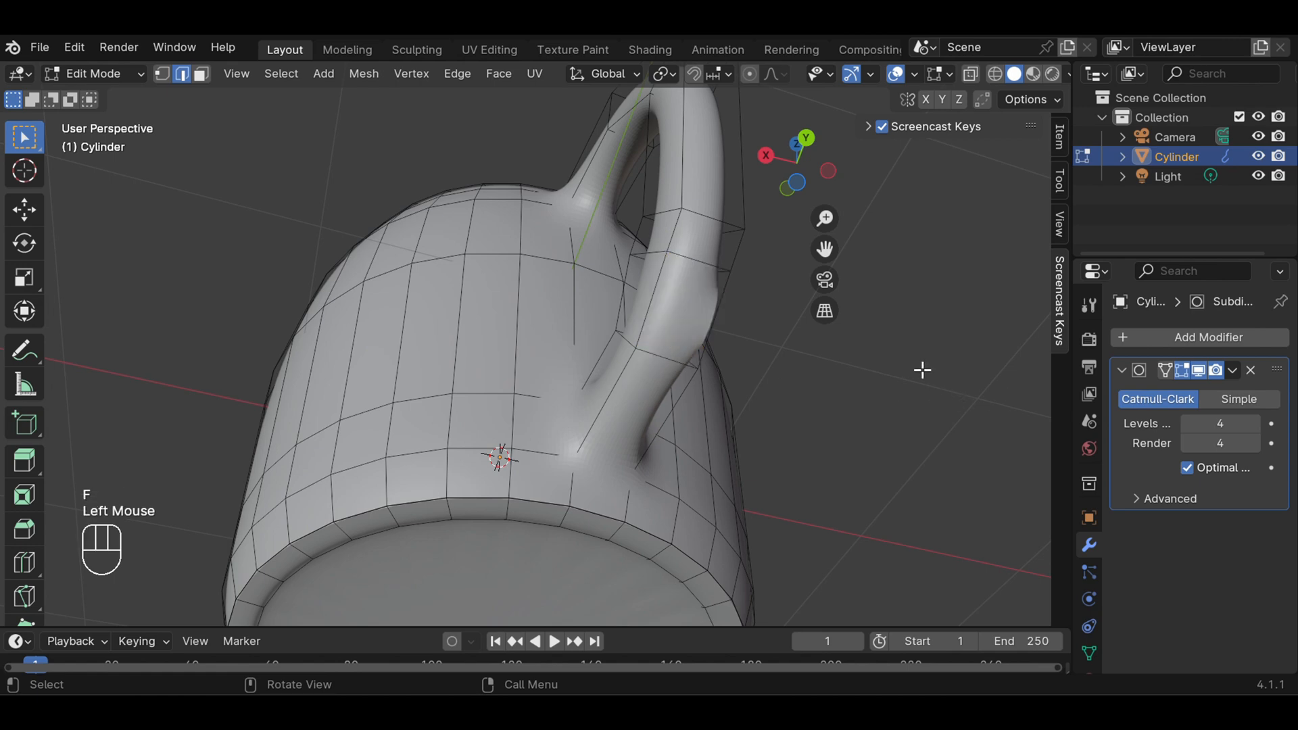
# Fill a face between the remaining far side edges of the handle and stub openings, and clear the selection
pyautogui.moveTo(919, 370); pyautogui.dragTo(753, 408, button='middle')
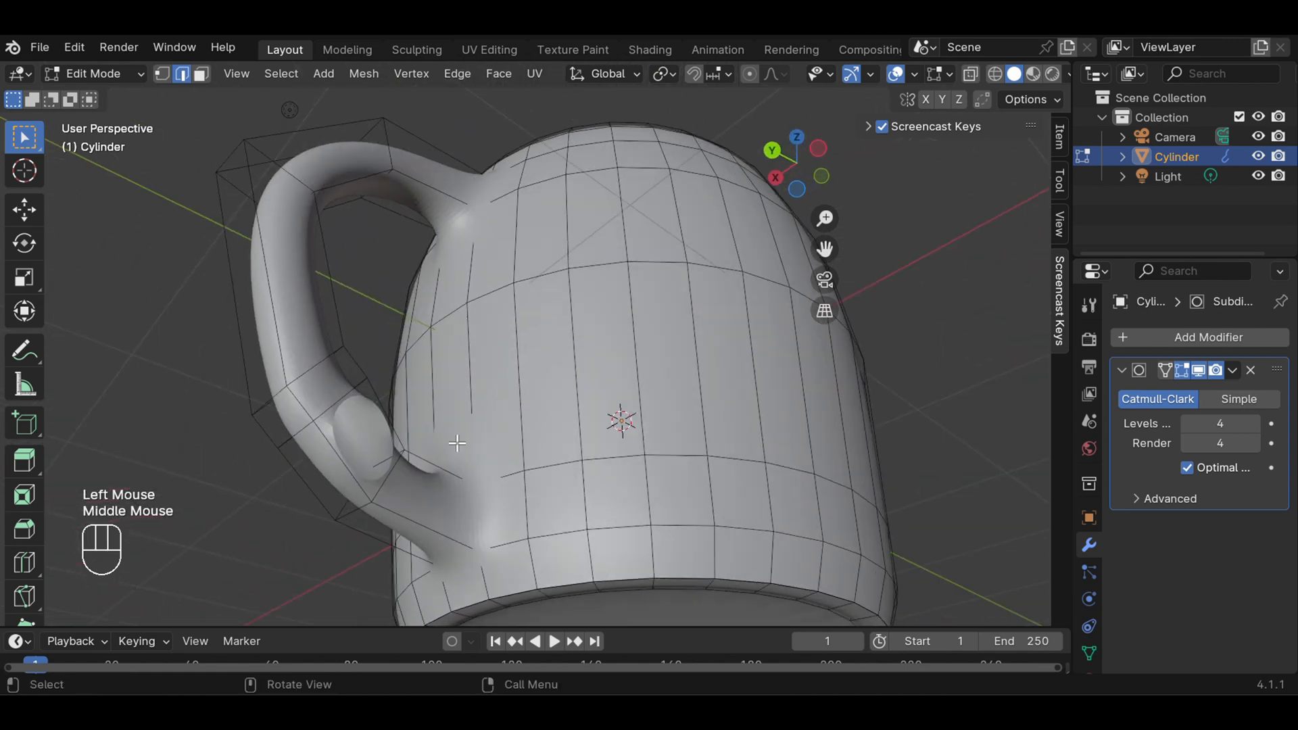
pyautogui.click(383, 484)
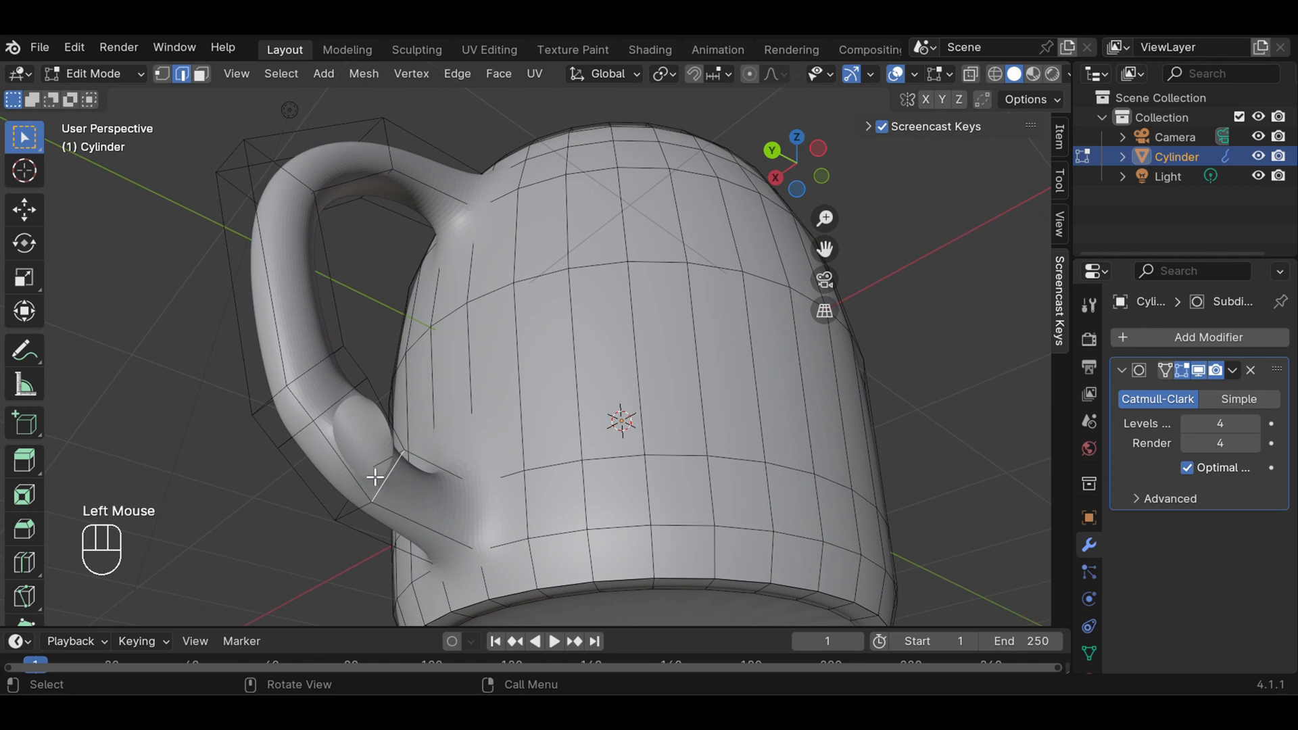
pyautogui.keyDown('shift'); pyautogui.click(328, 405); pyautogui.keyUp('shift')
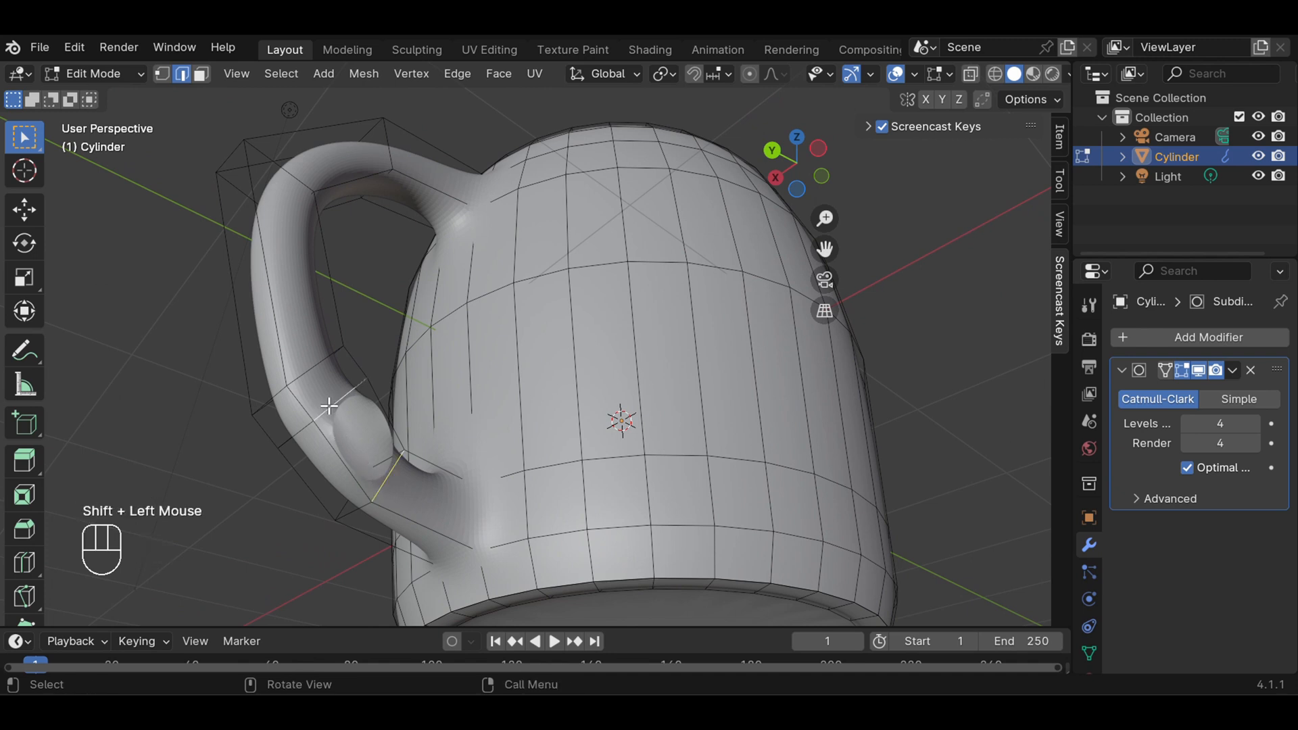
pyautogui.press('f')
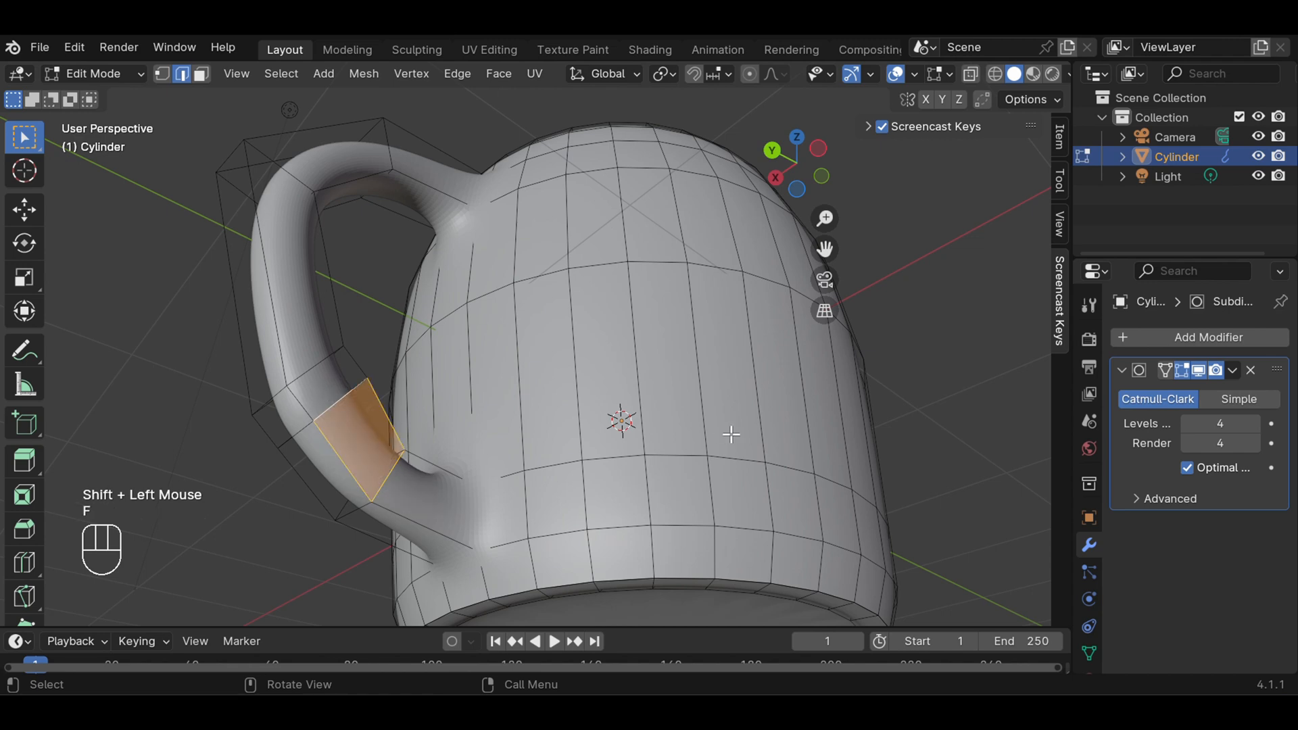
pyautogui.click(927, 430)
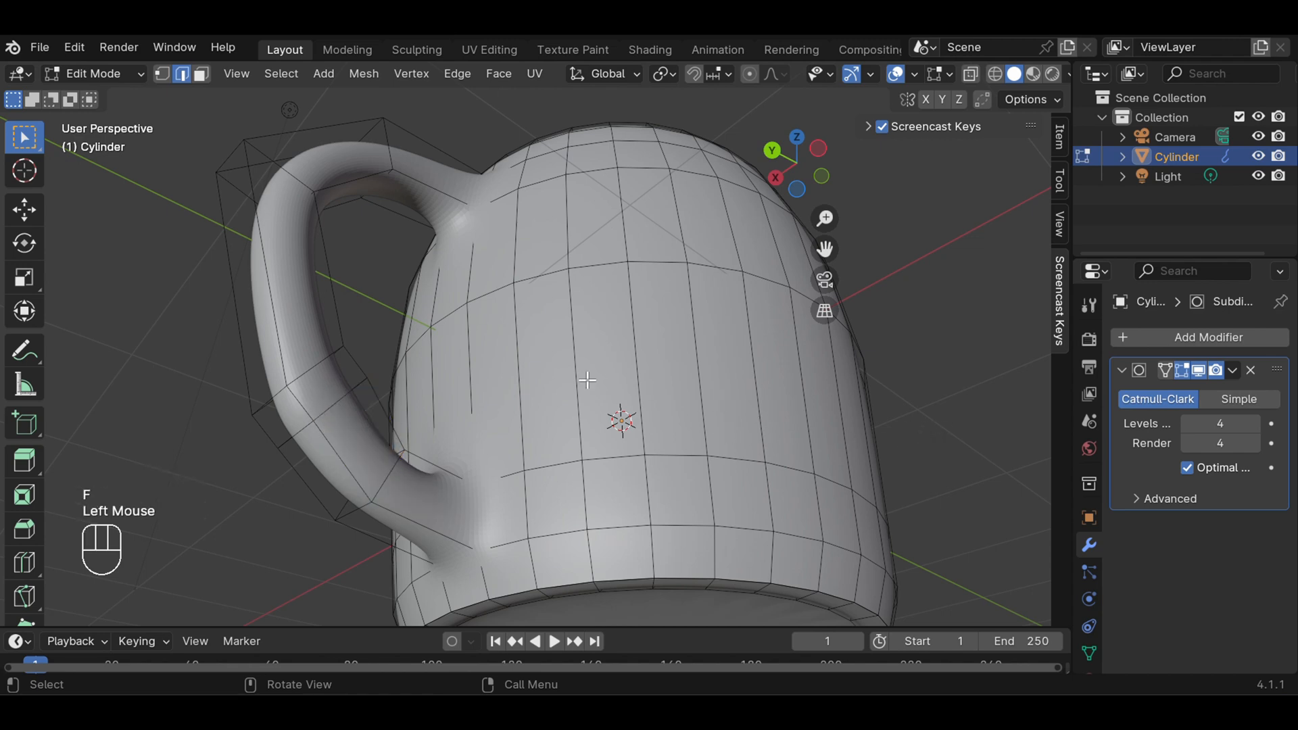
# In wireframe shading, nudge the newly bridged lower segment of the handle slightly upward, and return to solid shading
pyautogui.moveTo(587, 381); pyautogui.dragTo(915, 467, button='middle')
pyautogui.scroll(-1, 919, 452)
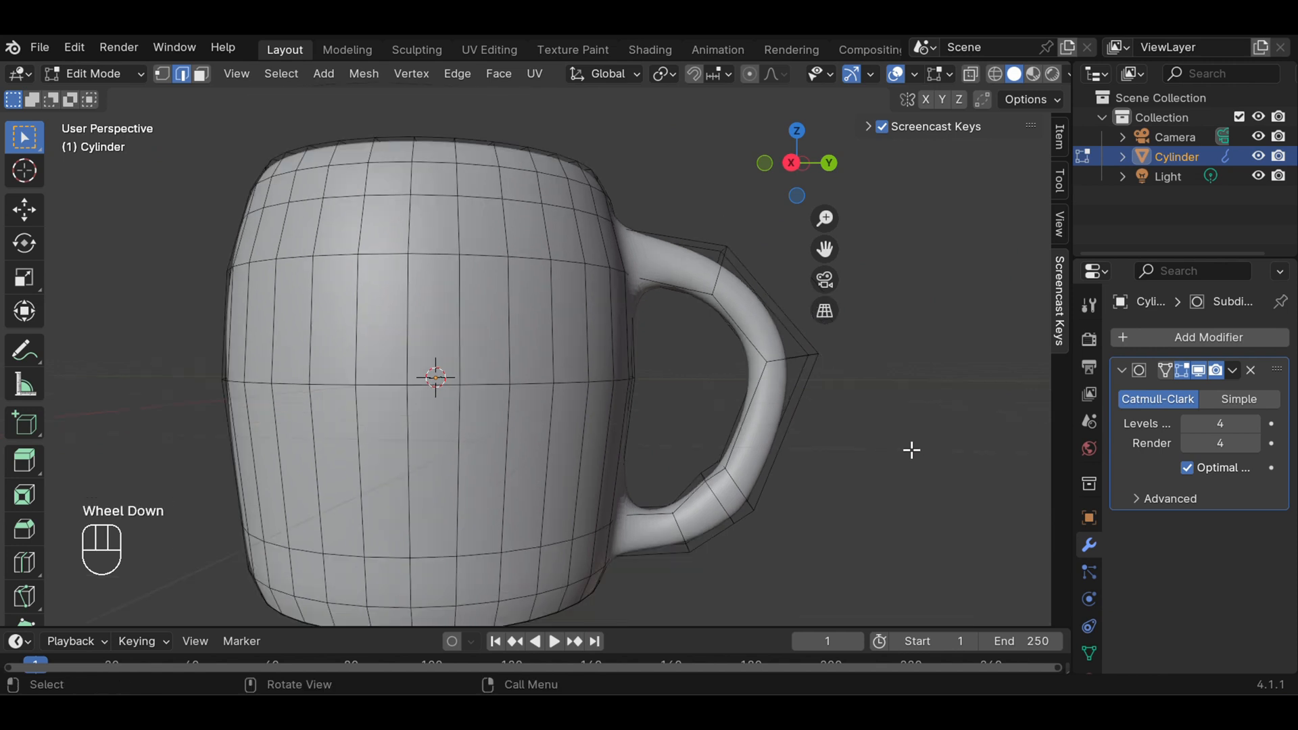
pyautogui.click(995, 75)
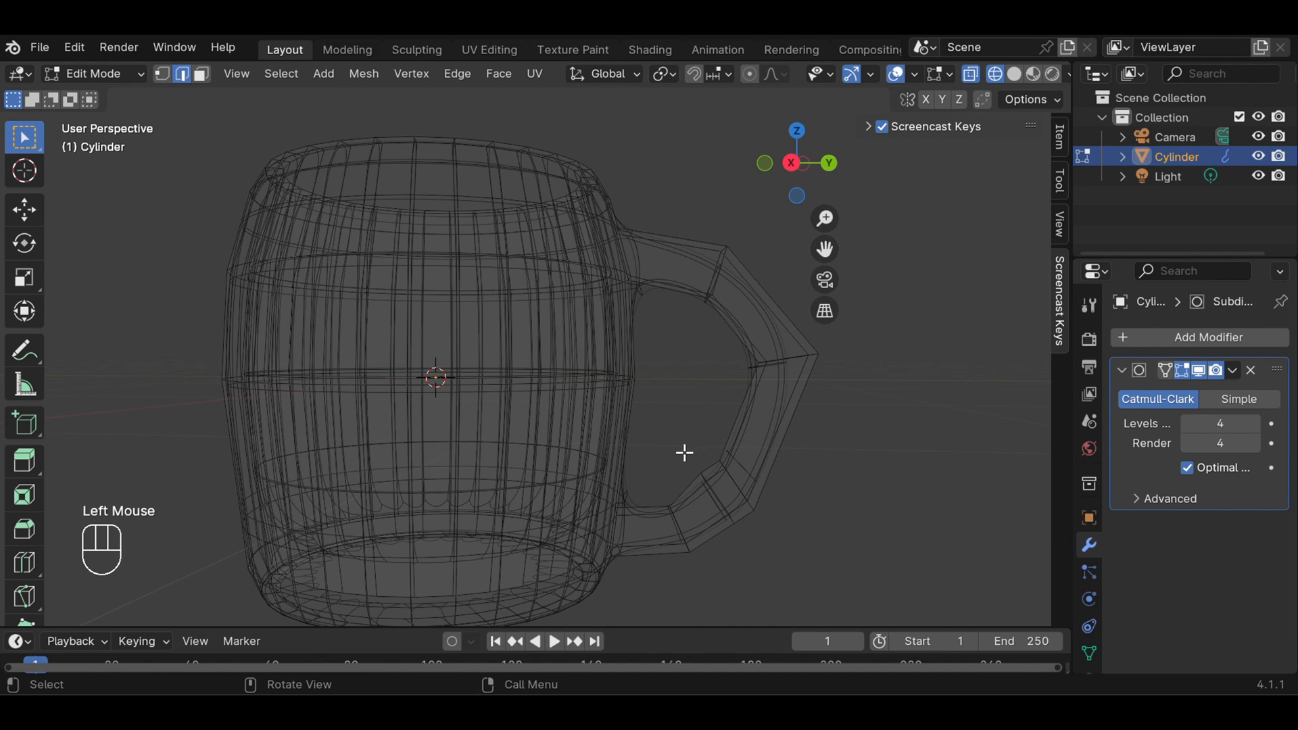
pyautogui.moveTo(671, 452); pyautogui.dragTo(806, 561)
pyautogui.click(778, 494)
pyautogui.moveTo(650, 430); pyautogui.dragTo(846, 569)
pyautogui.press('g')
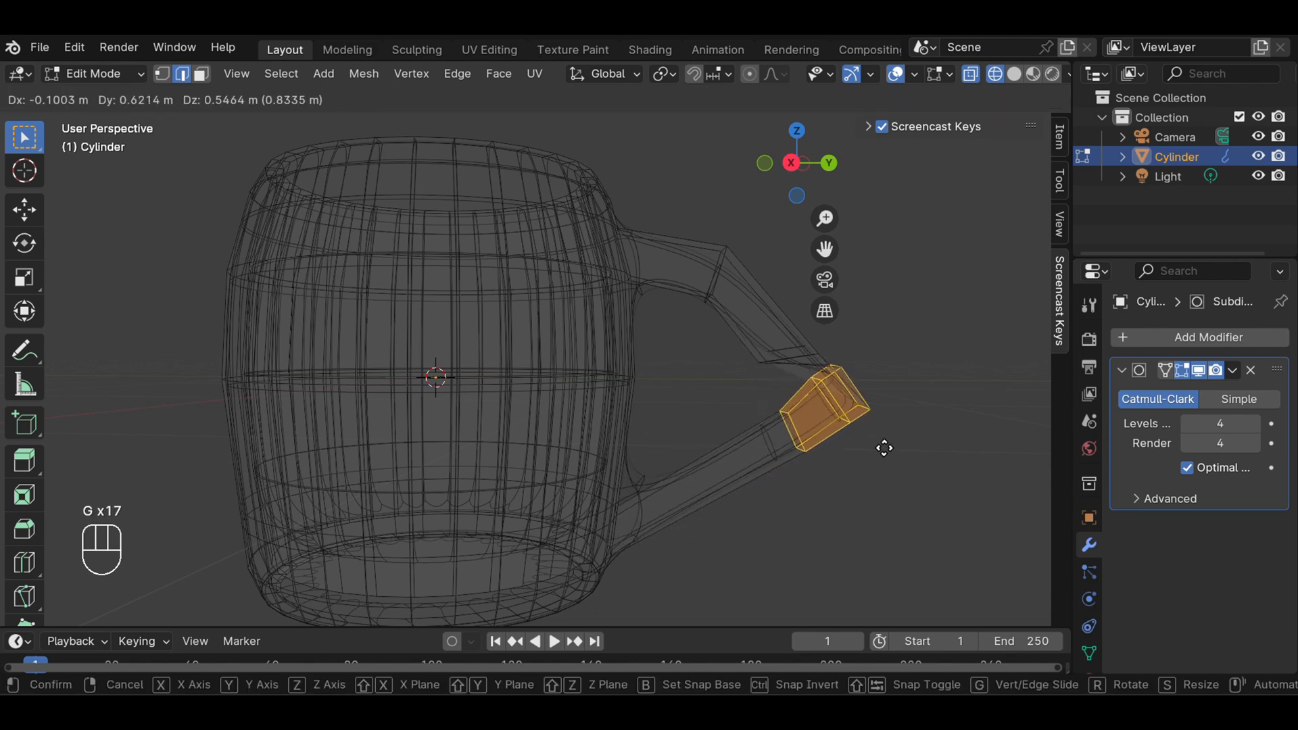
pyautogui.press('Escape')
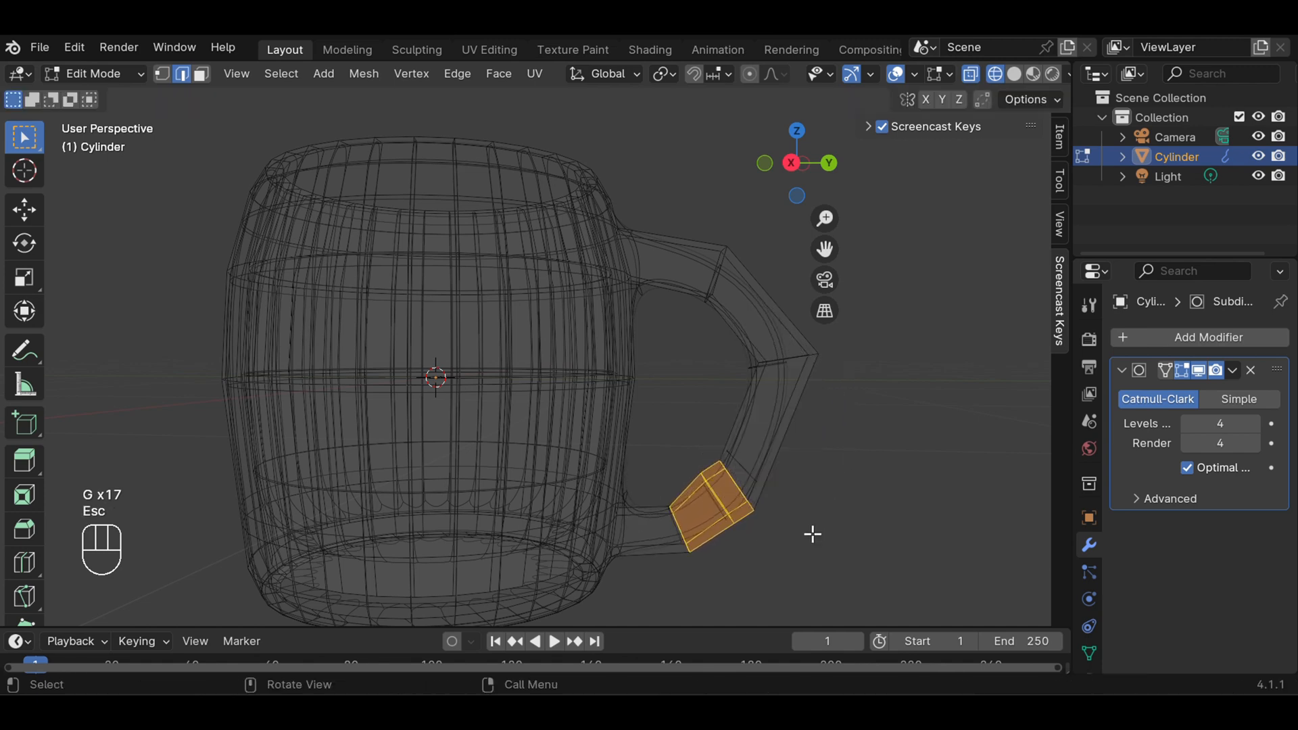
pyautogui.press('g')
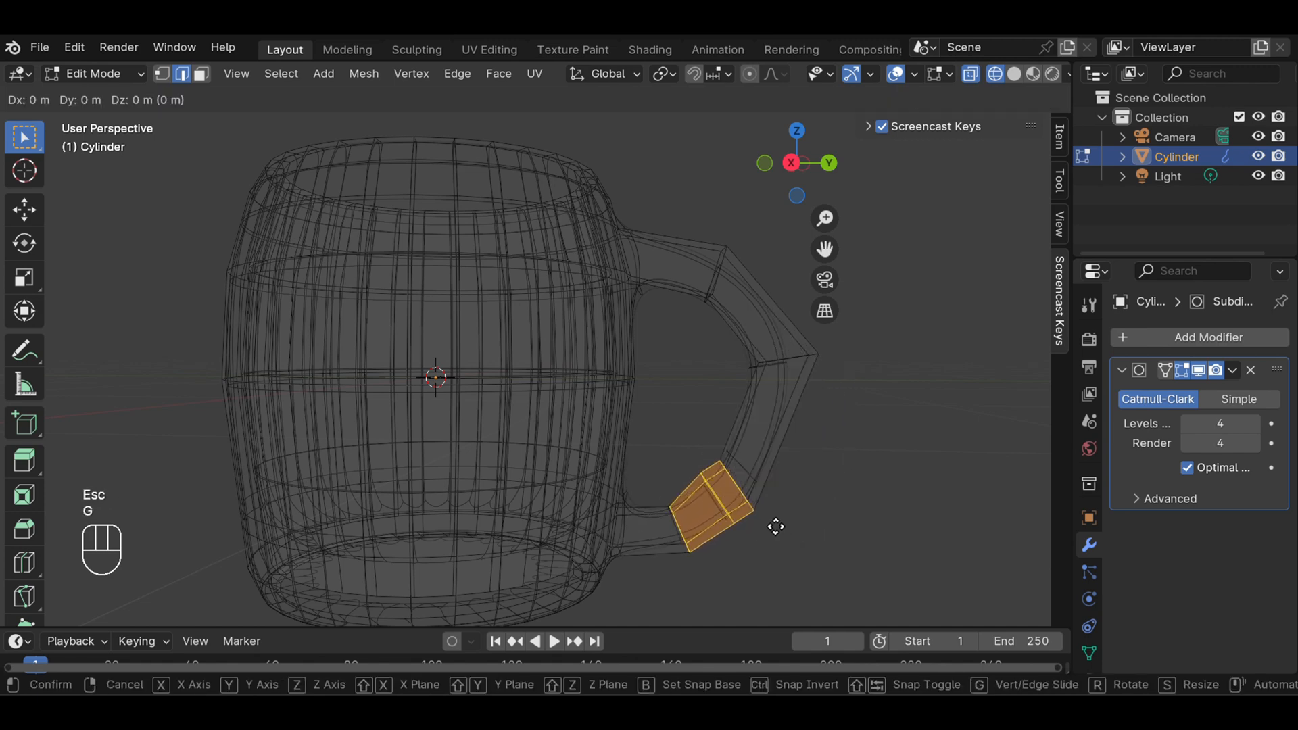
pyautogui.press('g')
pyautogui.press('g')
pyautogui.press('g')
pyautogui.press('g')
pyautogui.press('g')
pyautogui.press('g')
pyautogui.press('g')
pyautogui.press('g')
pyautogui.press('g')
pyautogui.press('g')
pyautogui.press('g')
pyautogui.press('g')
pyautogui.click(775, 526)
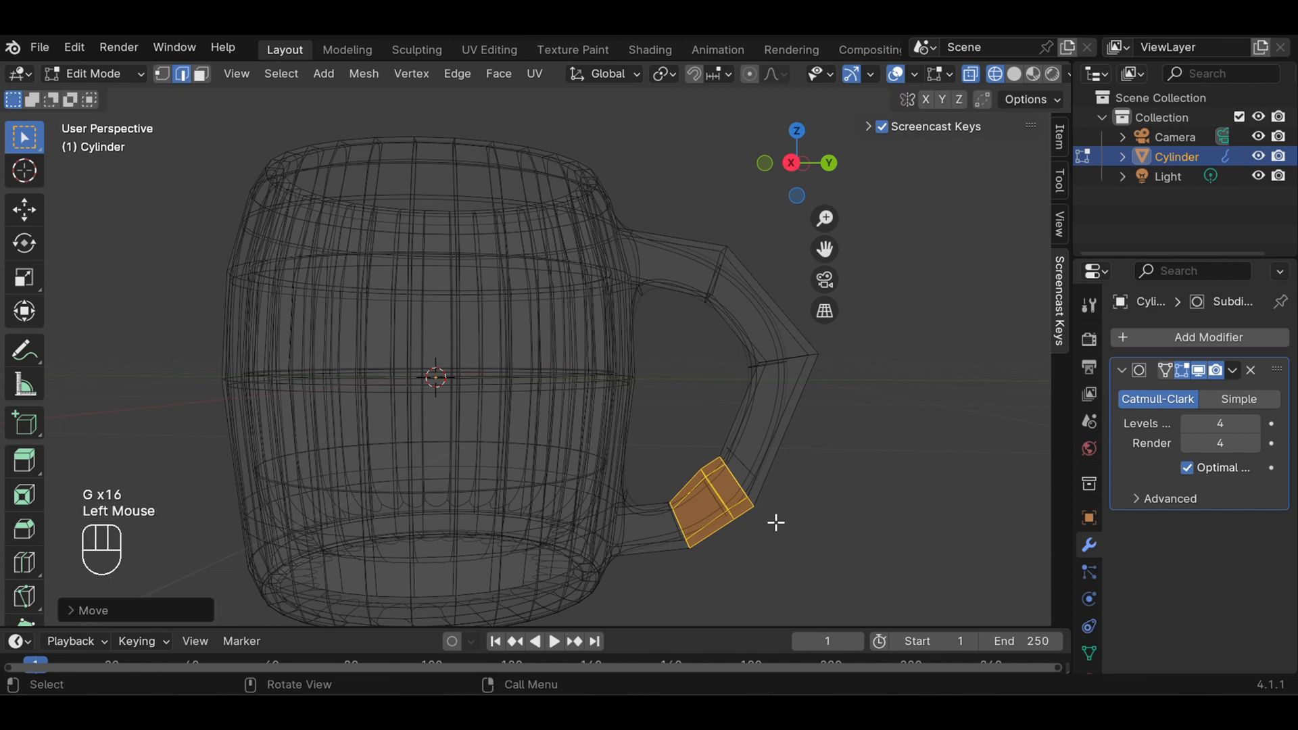
pyautogui.click(835, 500)
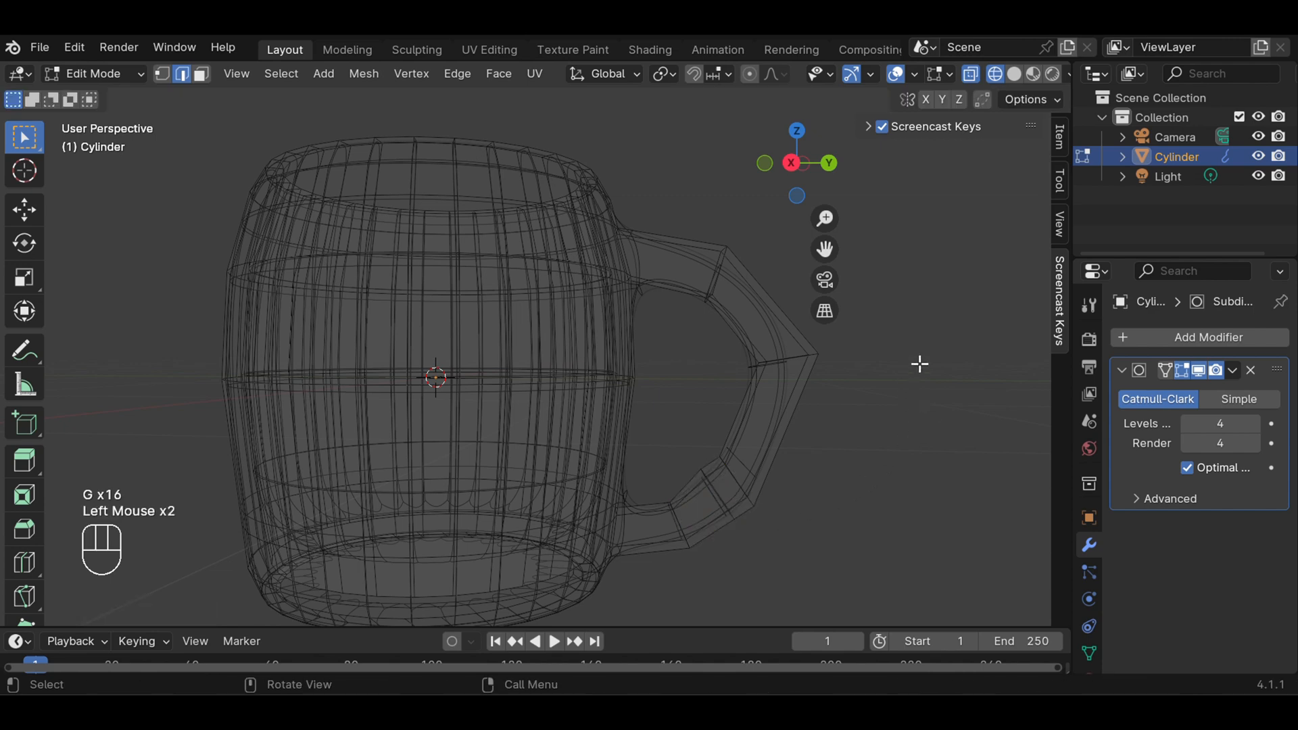
pyautogui.click(1013, 74)
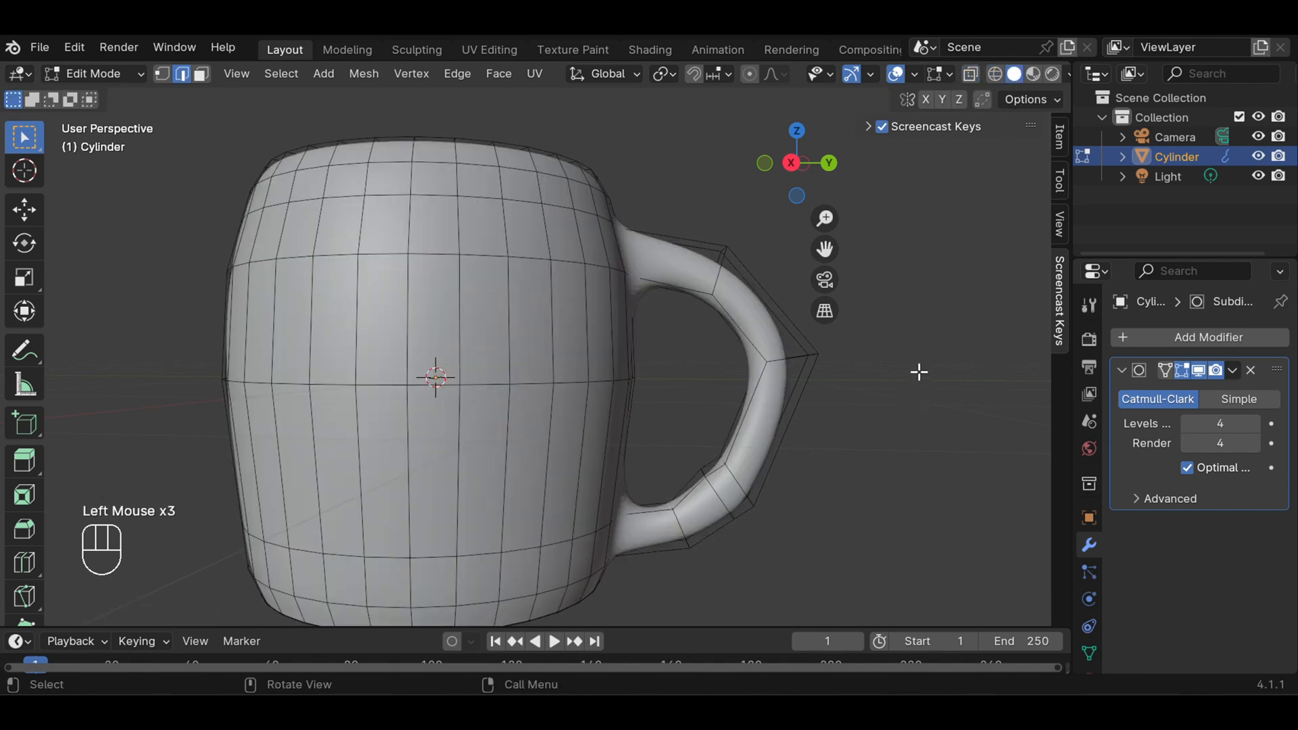
# Switch to Object Mode and view the mug from the side and from above
pyautogui.moveTo(918, 374); pyautogui.dragTo(946, 473, button='middle')
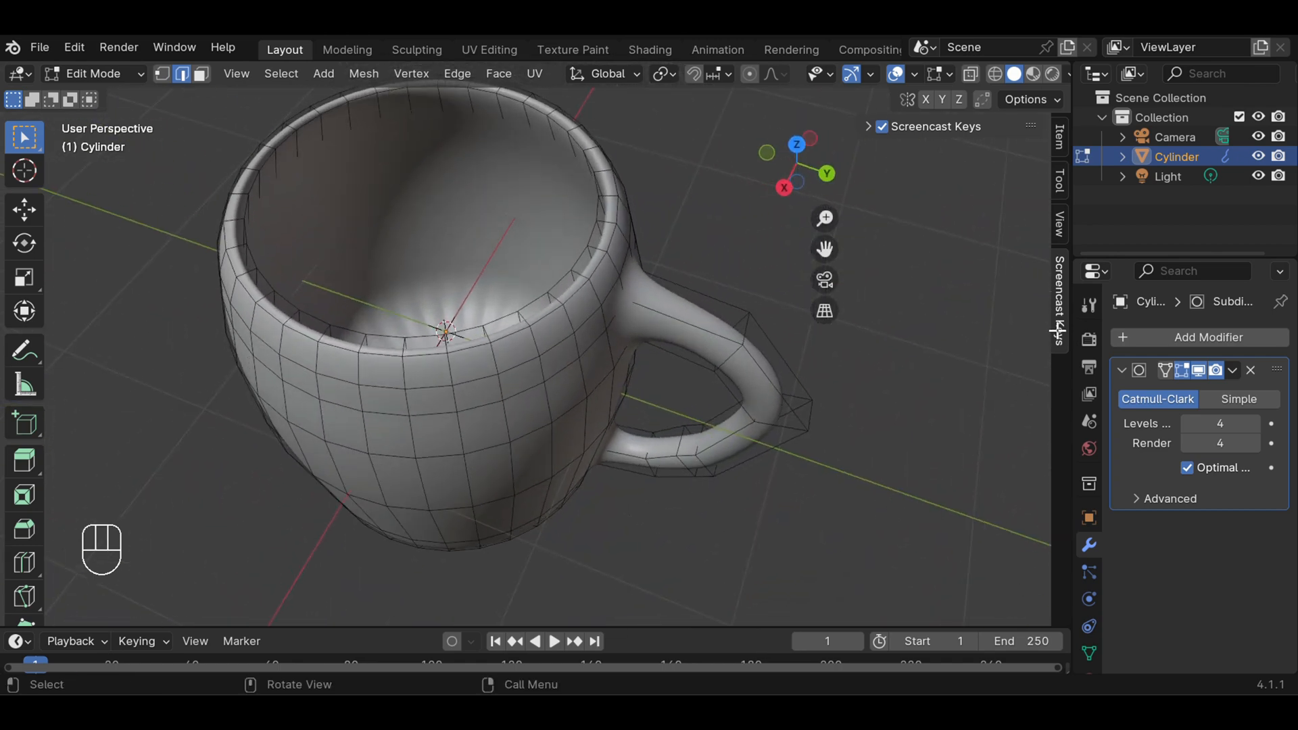
pyautogui.click(133, 76)
pyautogui.click(124, 98)
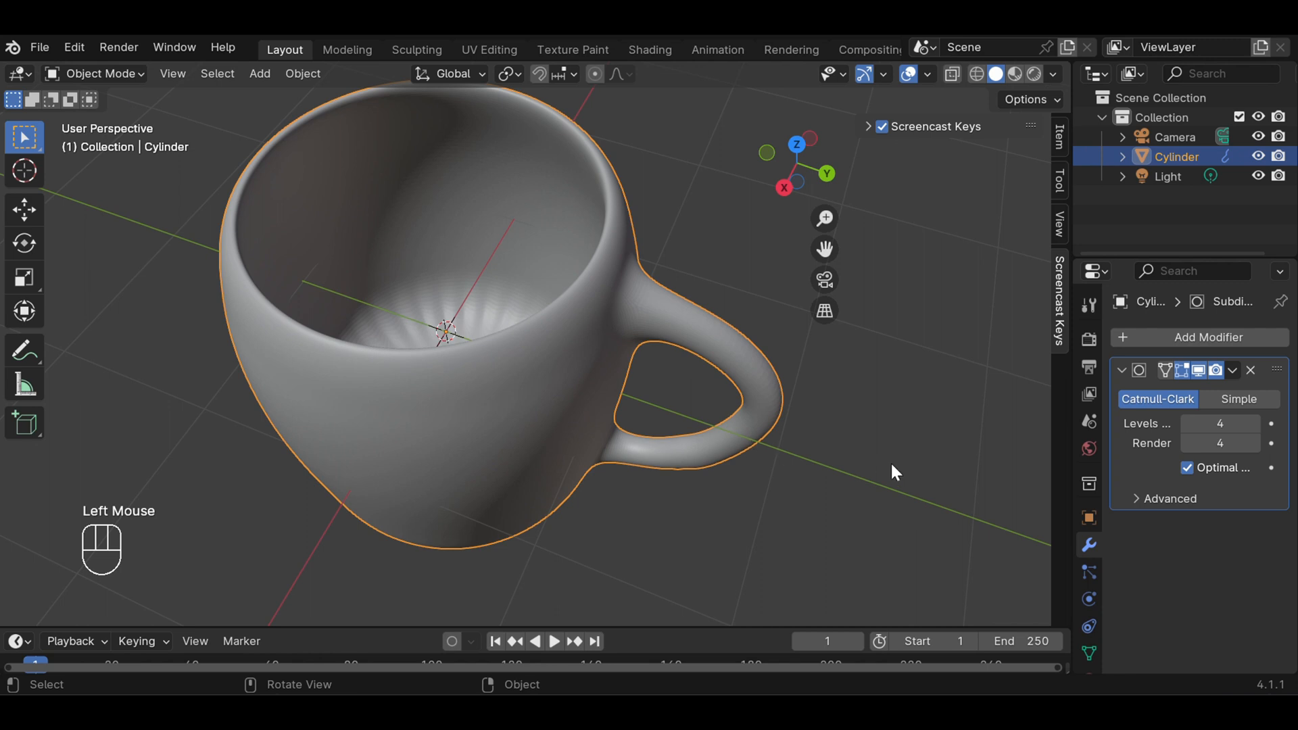
pyautogui.moveTo(889, 436); pyautogui.dragTo(930, 327, button='middle')
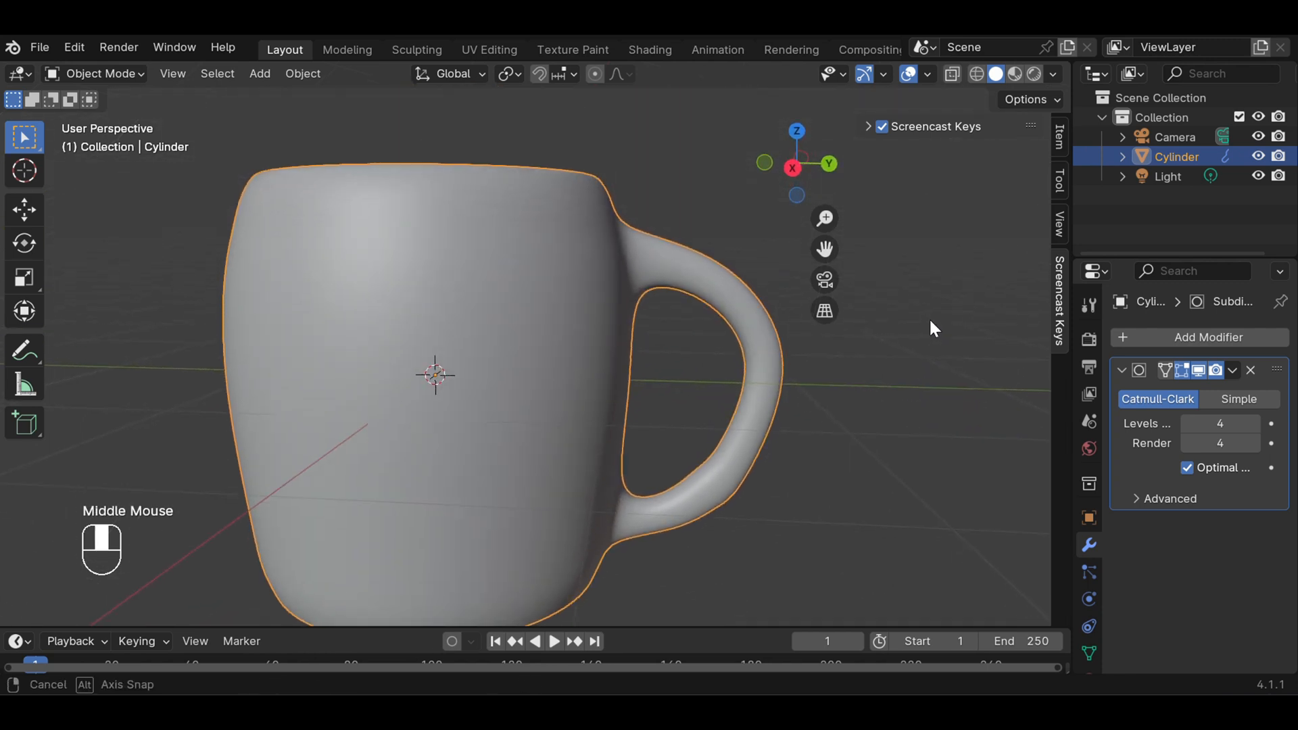
pyautogui.scroll(-2, 858, 398)
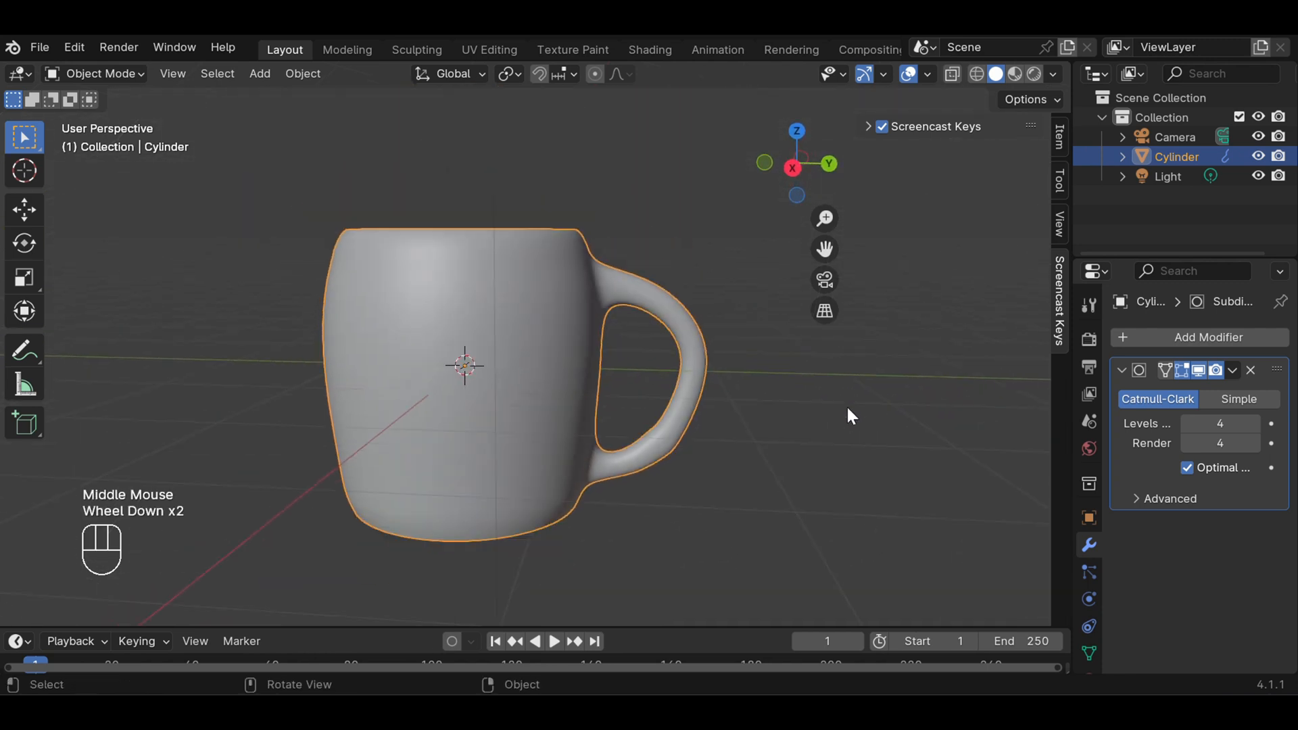
pyautogui.moveTo(777, 385); pyautogui.dragTo(809, 498, button='middle')
pyautogui.moveTo(682, 243); pyautogui.dragTo(694, 194, button='middle')
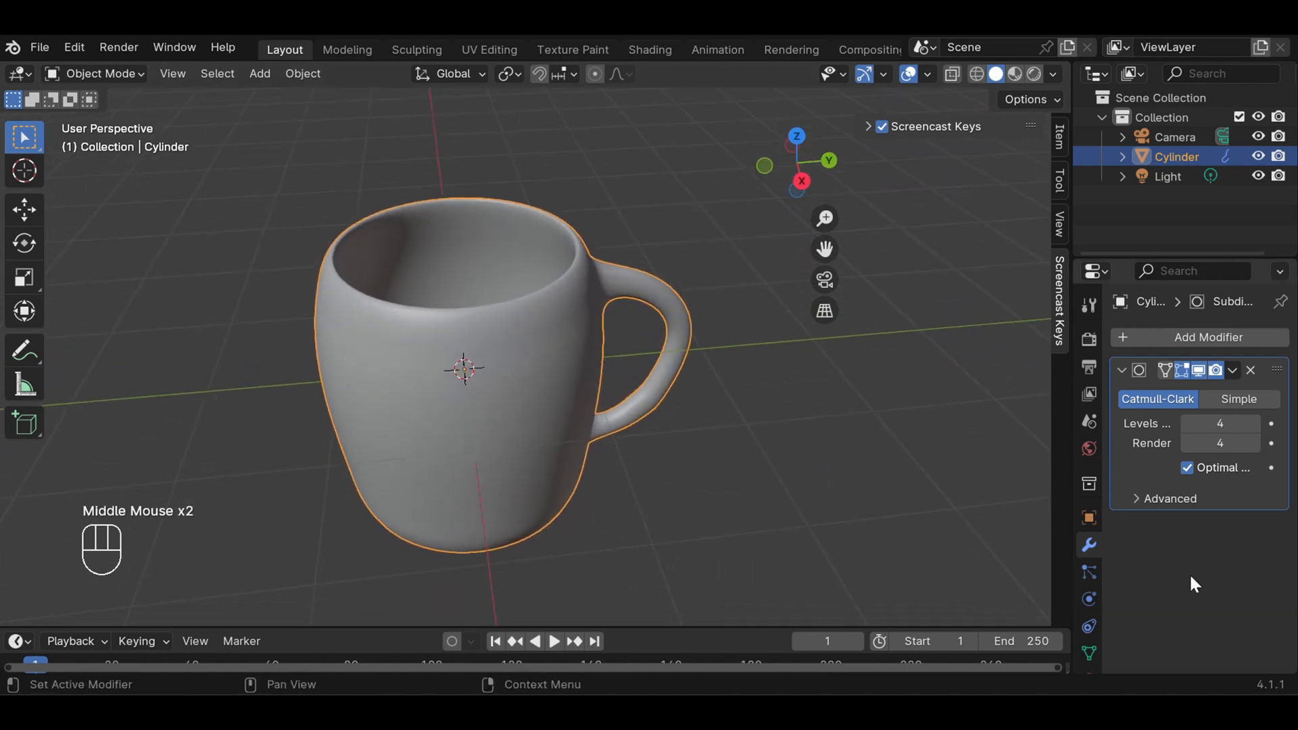
# Create a new material on the mug
pyautogui.scroll(-3, 1095, 622)
pyautogui.click(1088, 612)
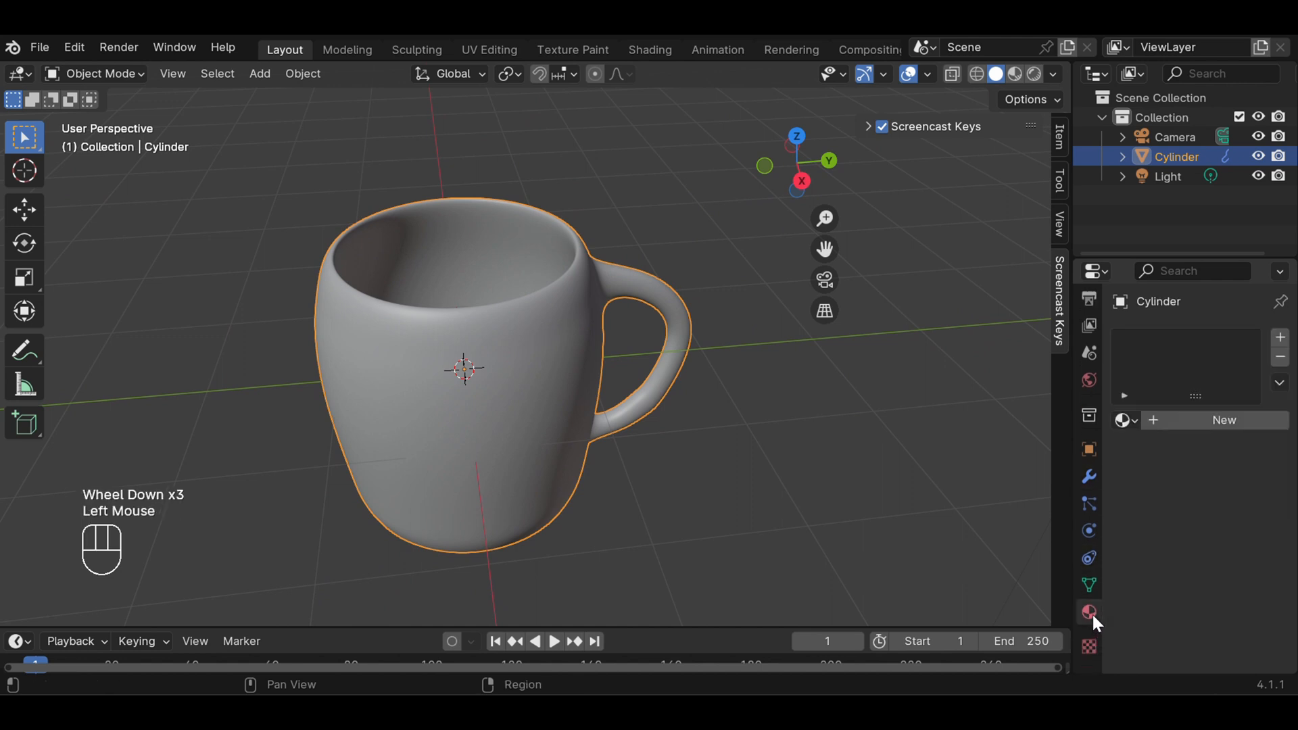
pyautogui.click(1220, 421)
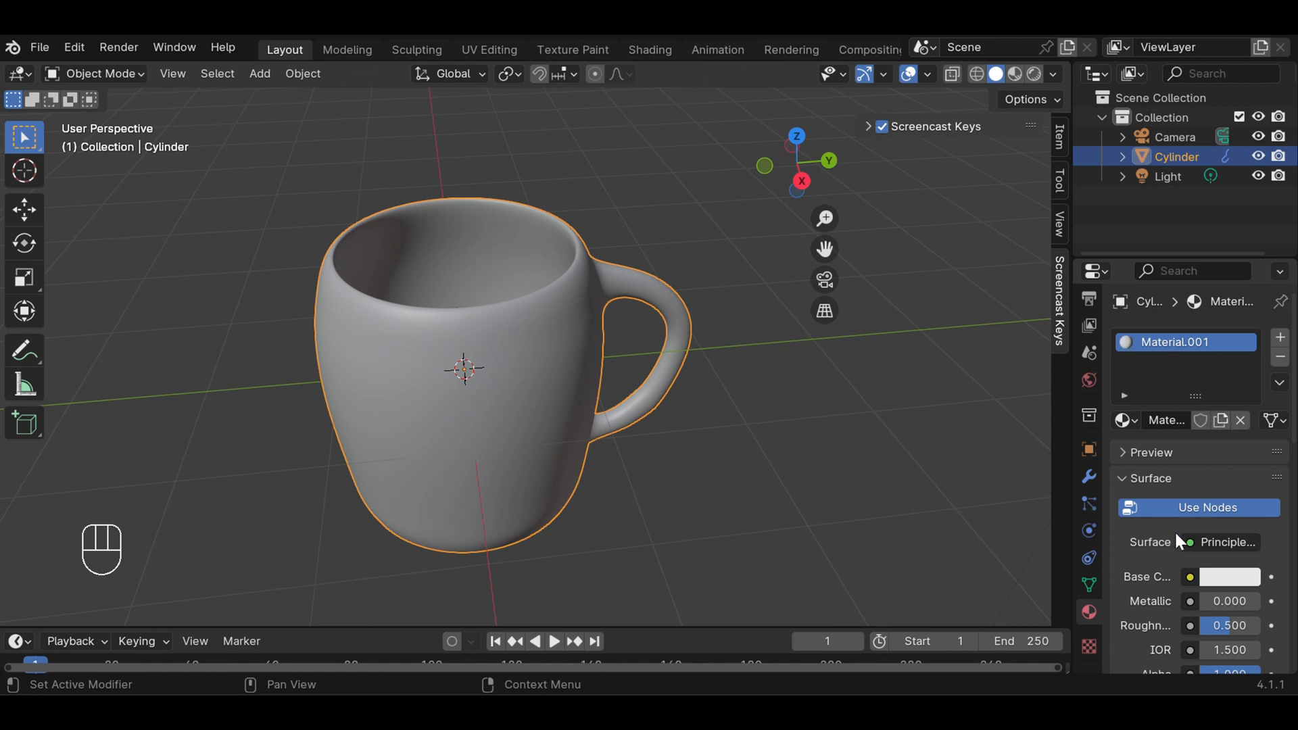
# Load the Sample Materials library in Material Library VX and apply its basic glass material to the mug
pyautogui.scroll(-5, 1172, 534)
pyautogui.scroll(-4, 1170, 538)
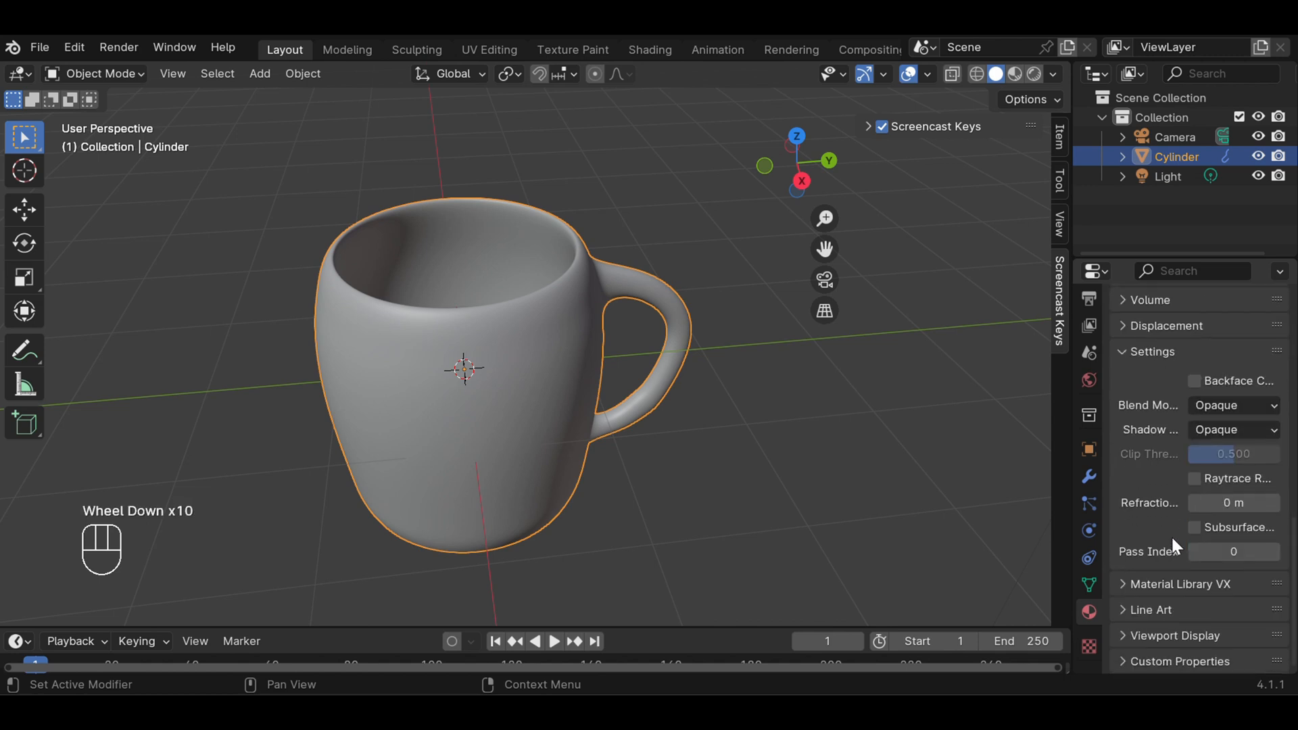
pyautogui.click(1161, 583)
pyautogui.scroll(-3, 1161, 587)
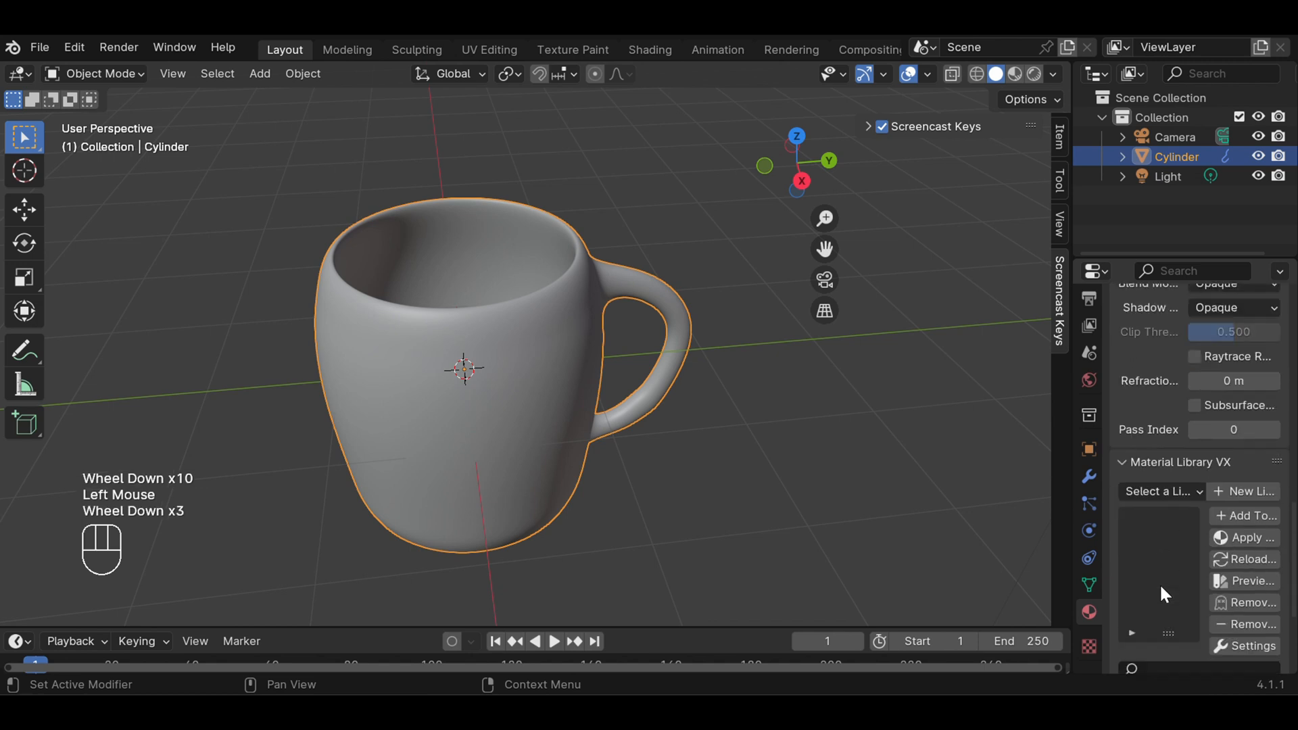
pyautogui.click(1158, 490)
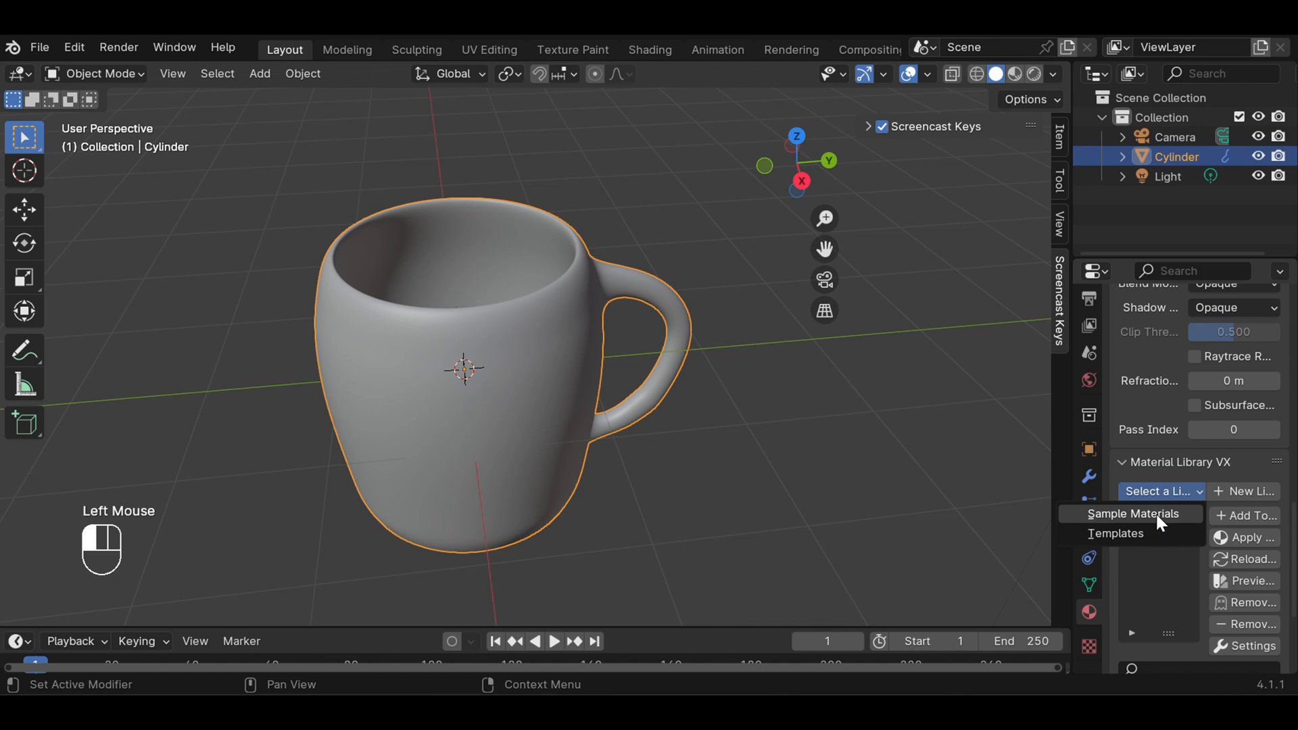
pyautogui.click(1154, 513)
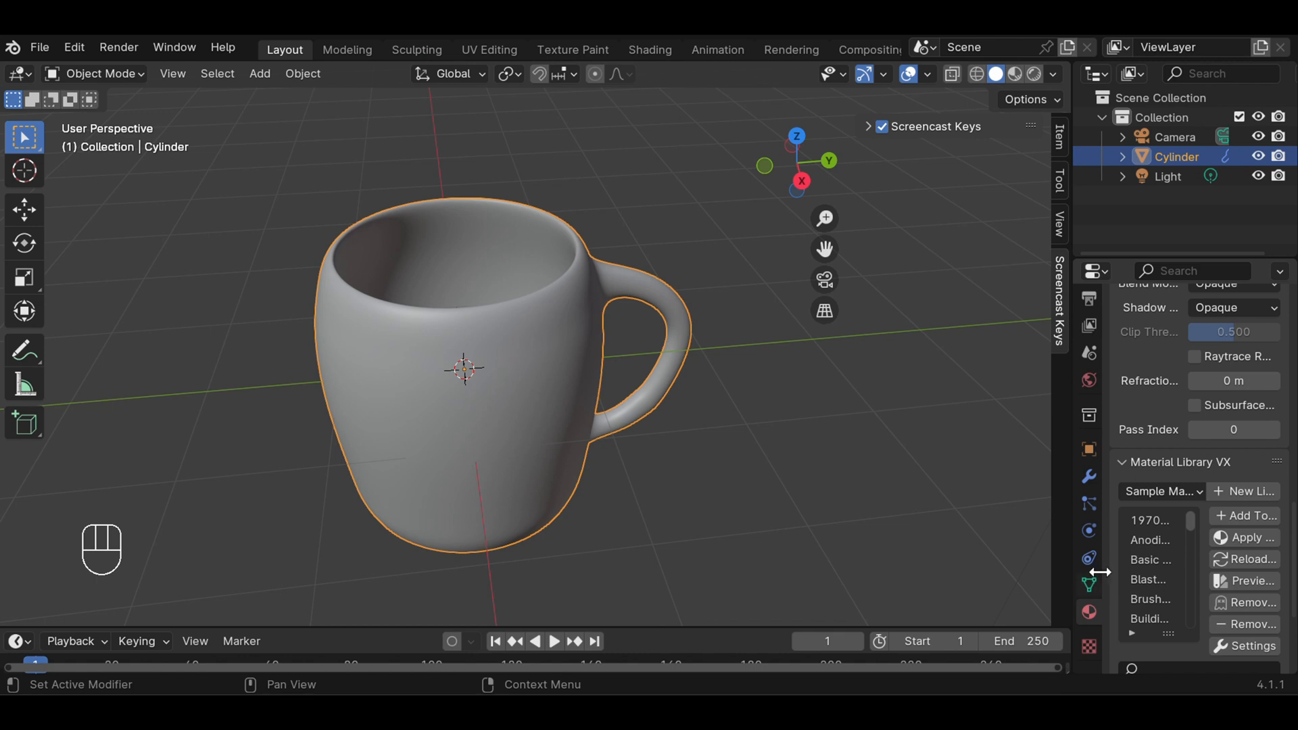
pyautogui.moveTo(1106, 577); pyautogui.dragTo(1058, 571)
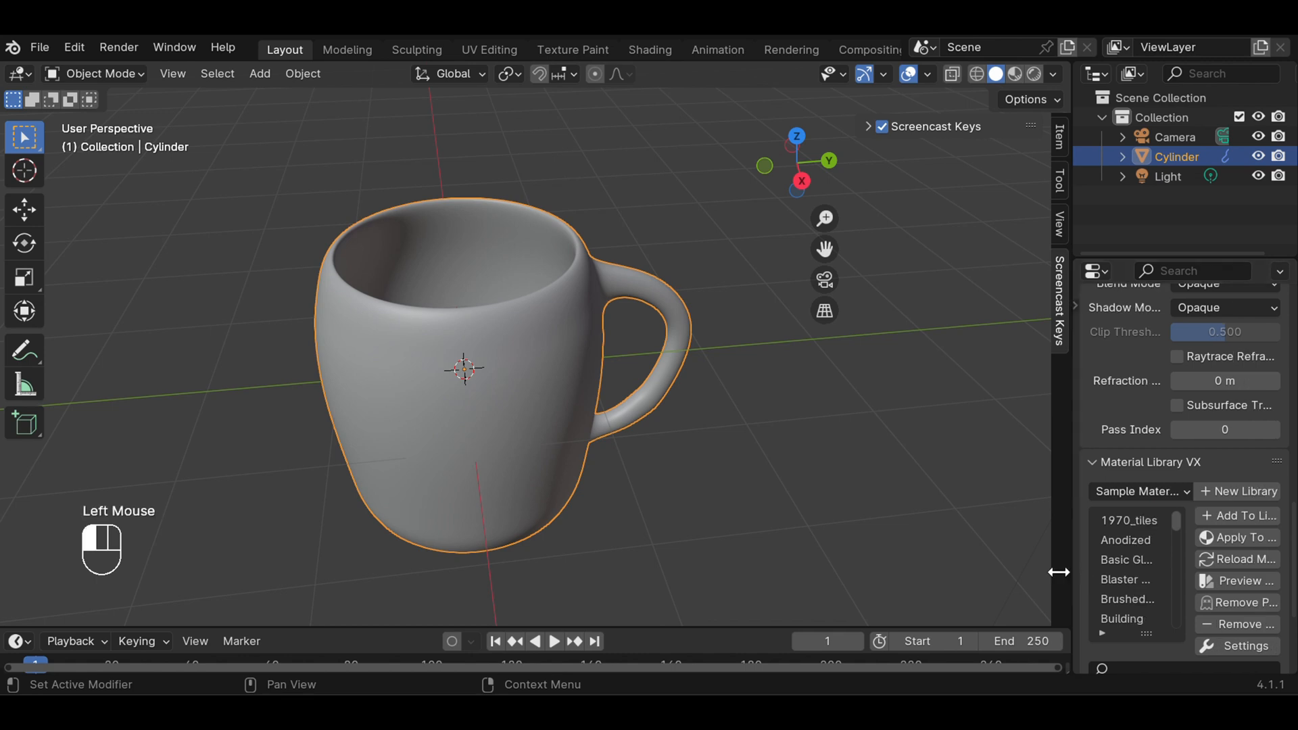
pyautogui.click(1139, 558)
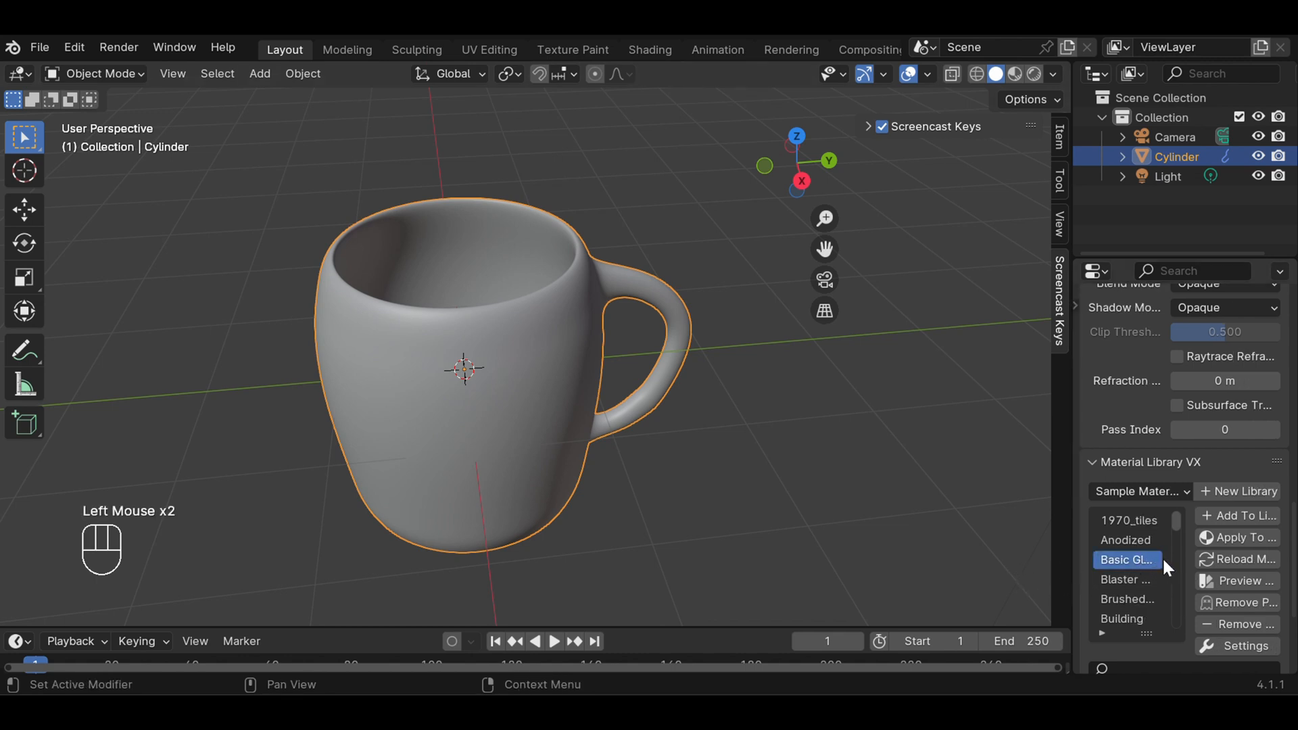
pyautogui.click(1239, 542)
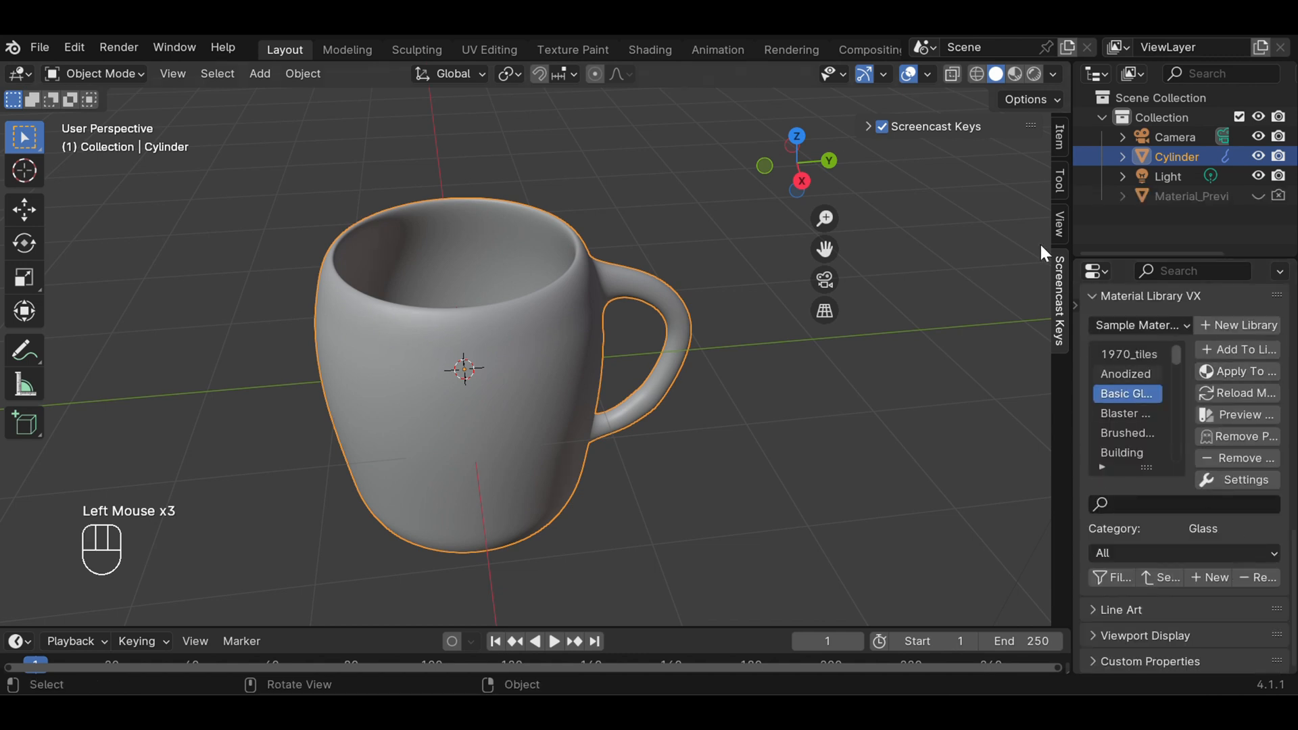
# Show the mug in Material Preview shading and clear the selection
pyautogui.click(1015, 75)
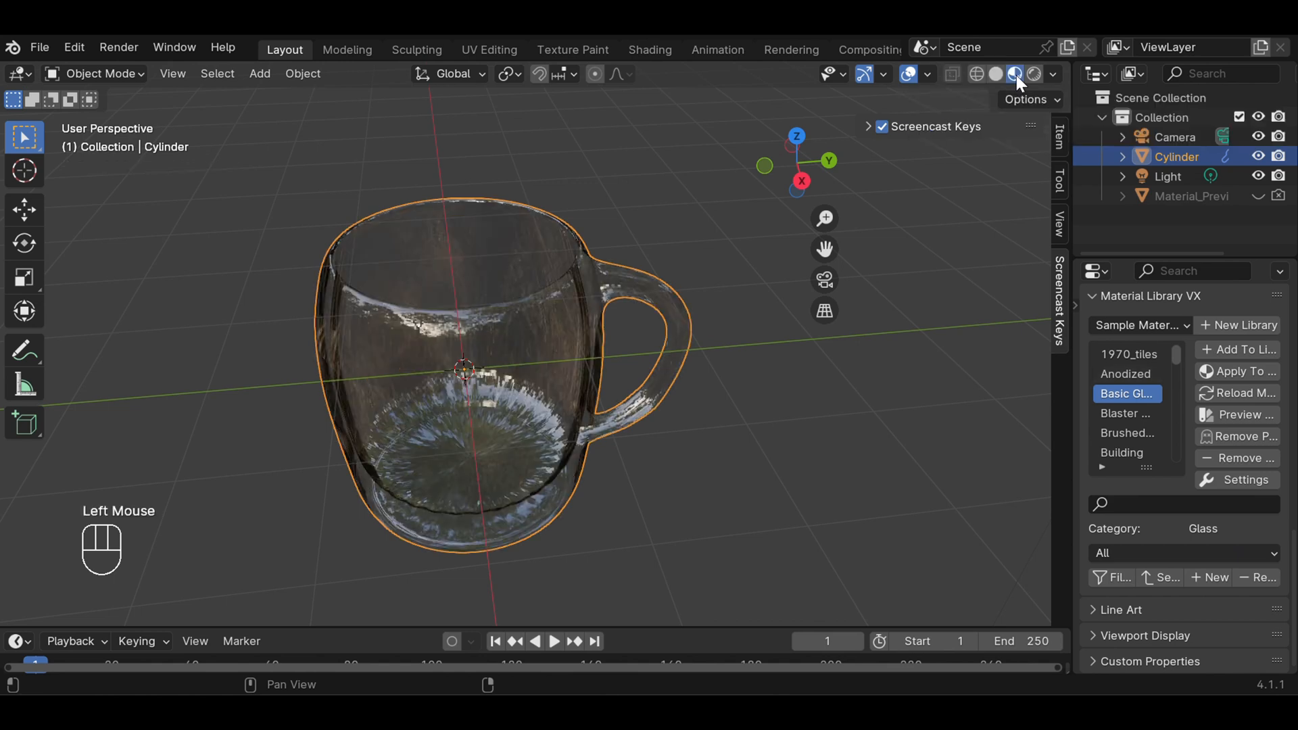
pyautogui.scroll(-2, 750, 372)
pyautogui.click(750, 373)
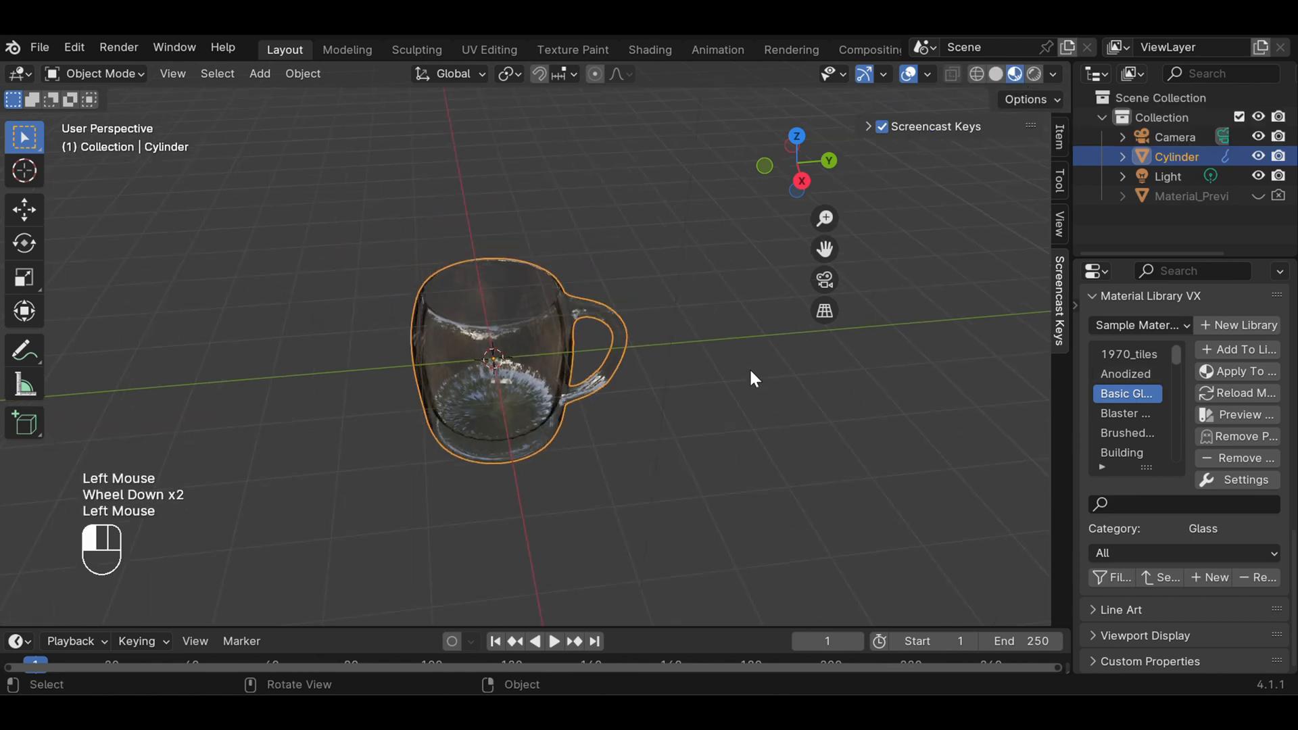
pyautogui.moveTo(681, 363); pyautogui.dragTo(648, 338, button='middle')
pyautogui.scroll(2, 505, 474)
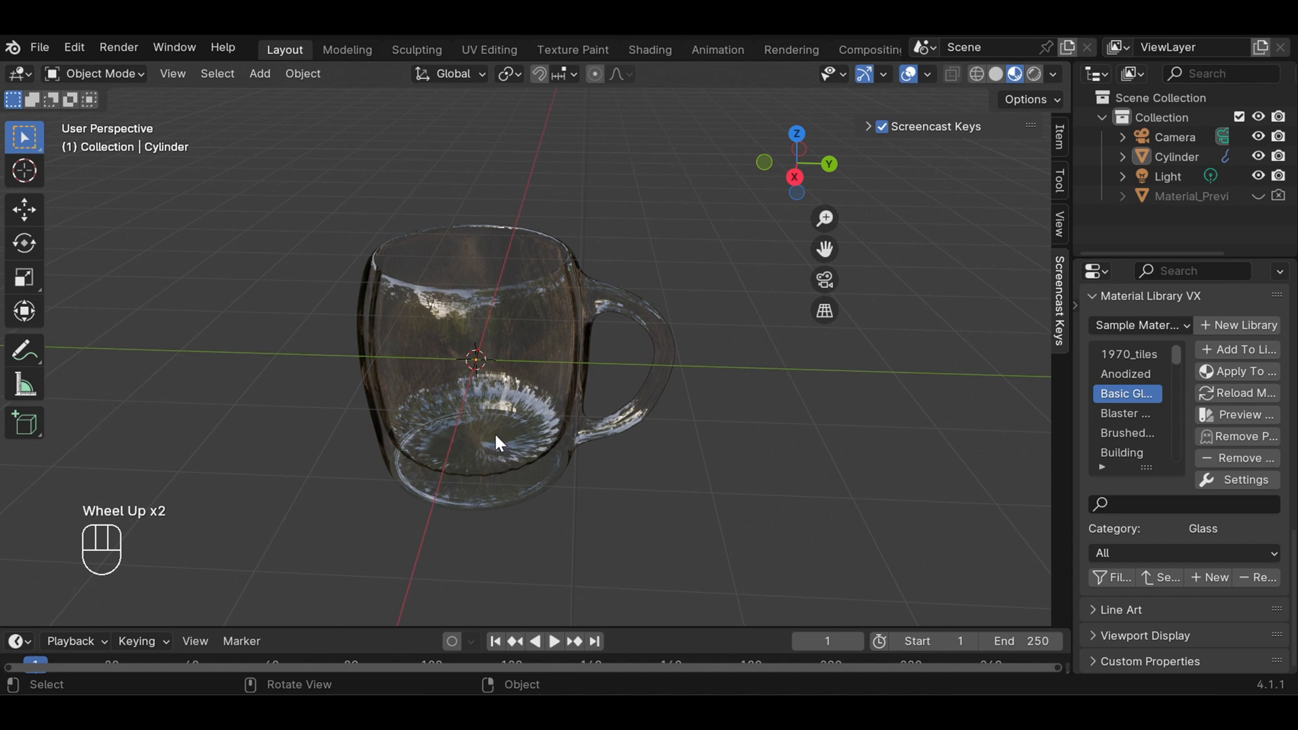
pyautogui.press('g')
pyautogui.press('g')
pyautogui.press('g')
pyautogui.press('g')
pyautogui.press('z')
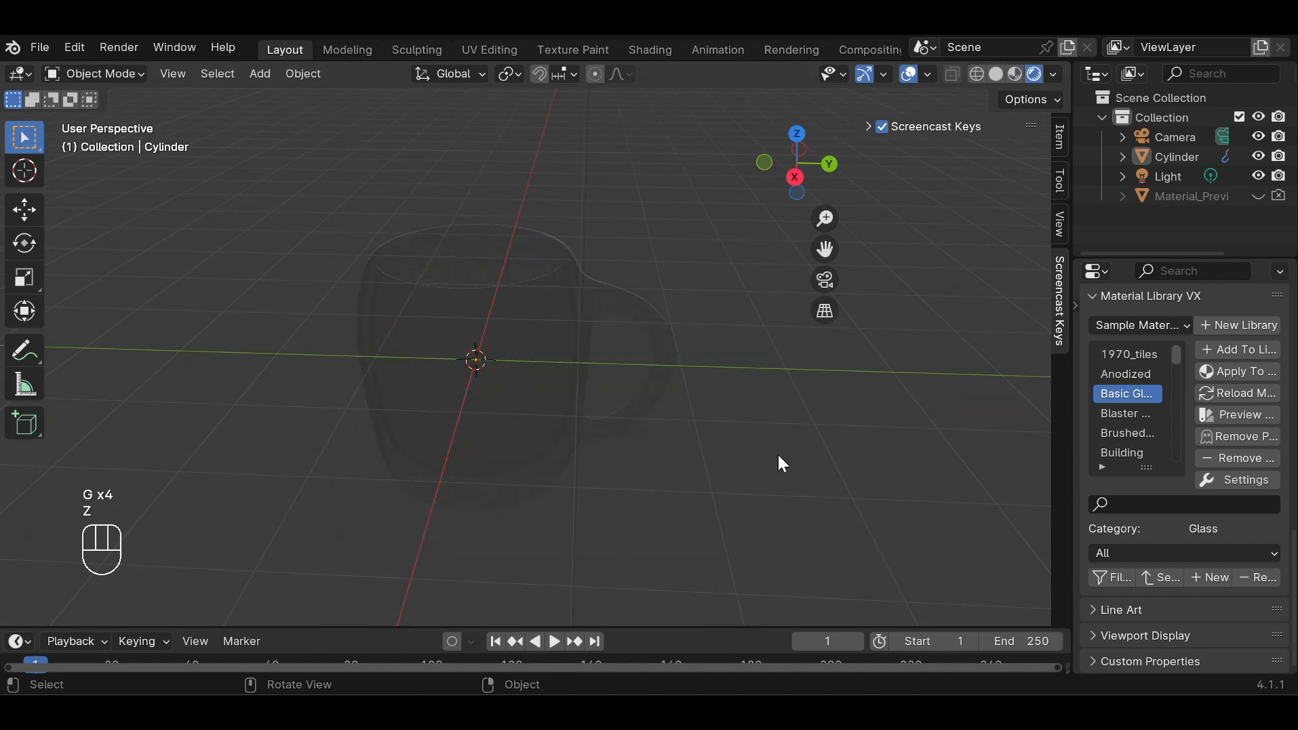
pyautogui.click(776, 453)
# In Material Preview shading, raise the mug about 1.52 m along Z to rest its base on the ground grid, and deselect it
pyautogui.click(582, 319)
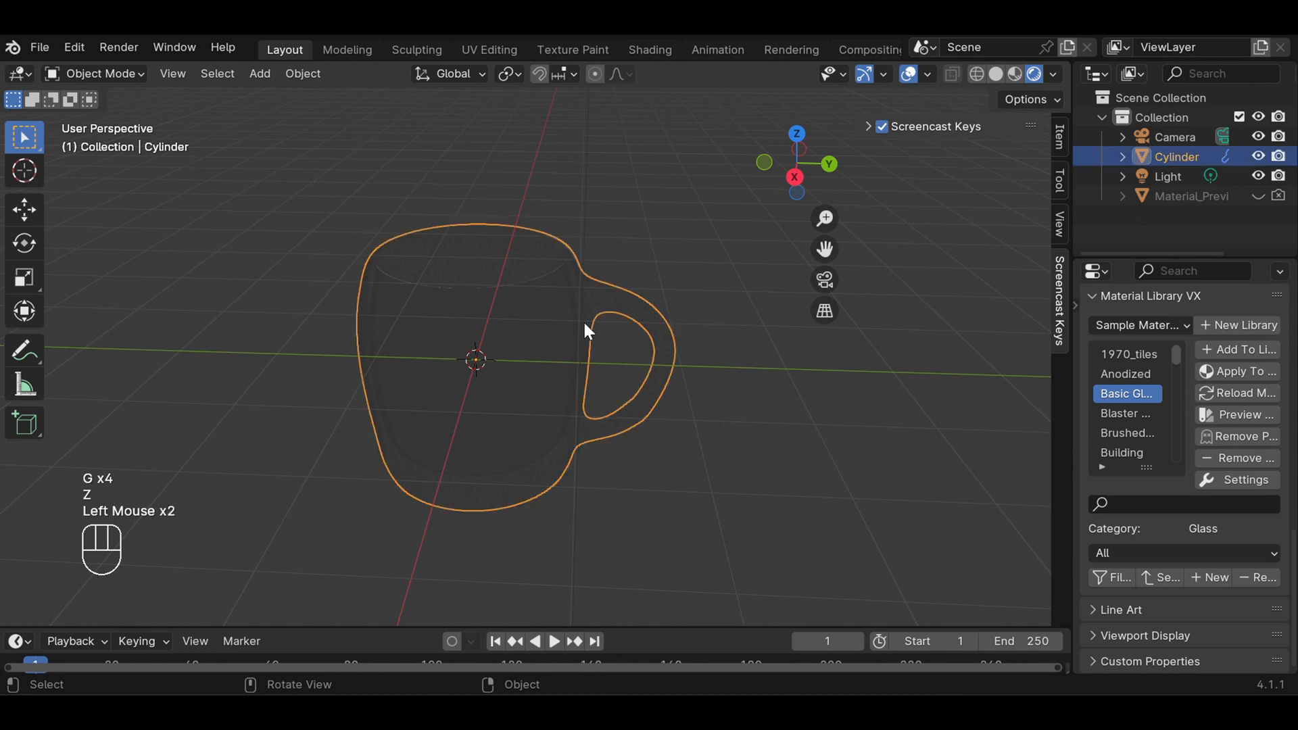
pyautogui.click(1015, 74)
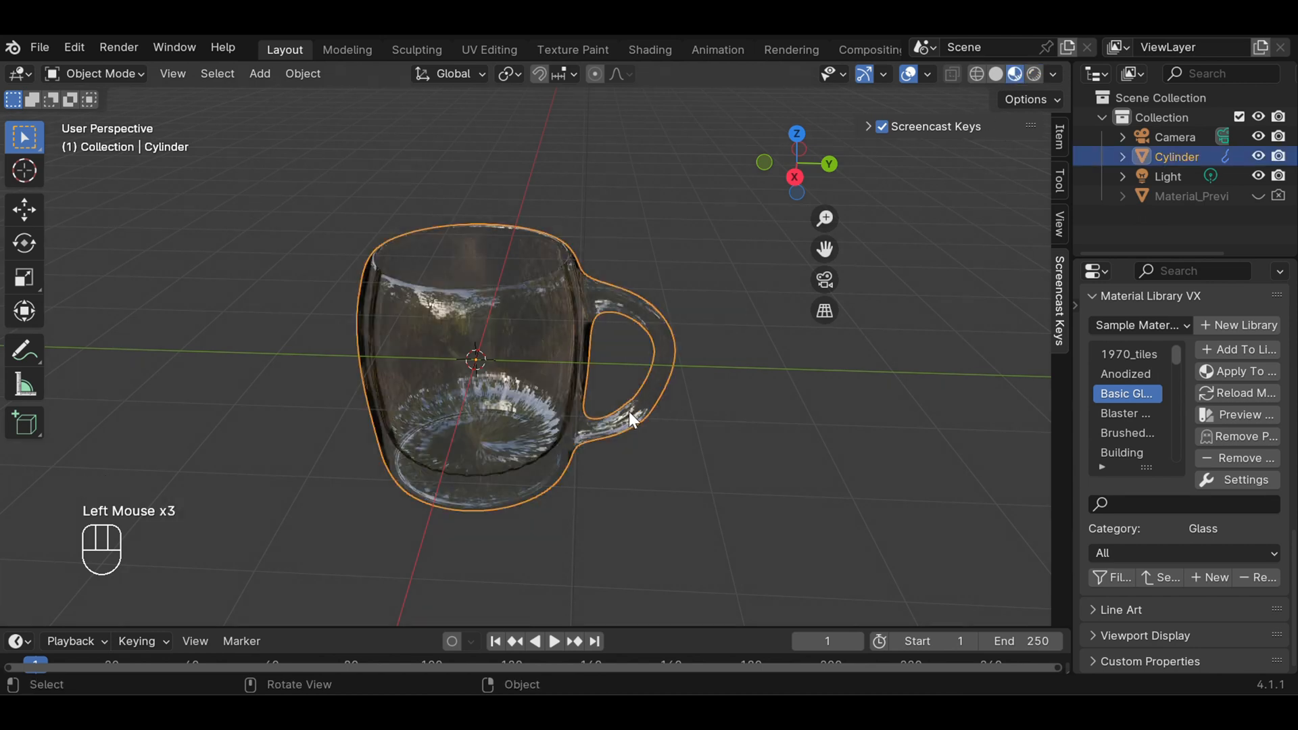
pyautogui.press('g')
pyautogui.press('z')
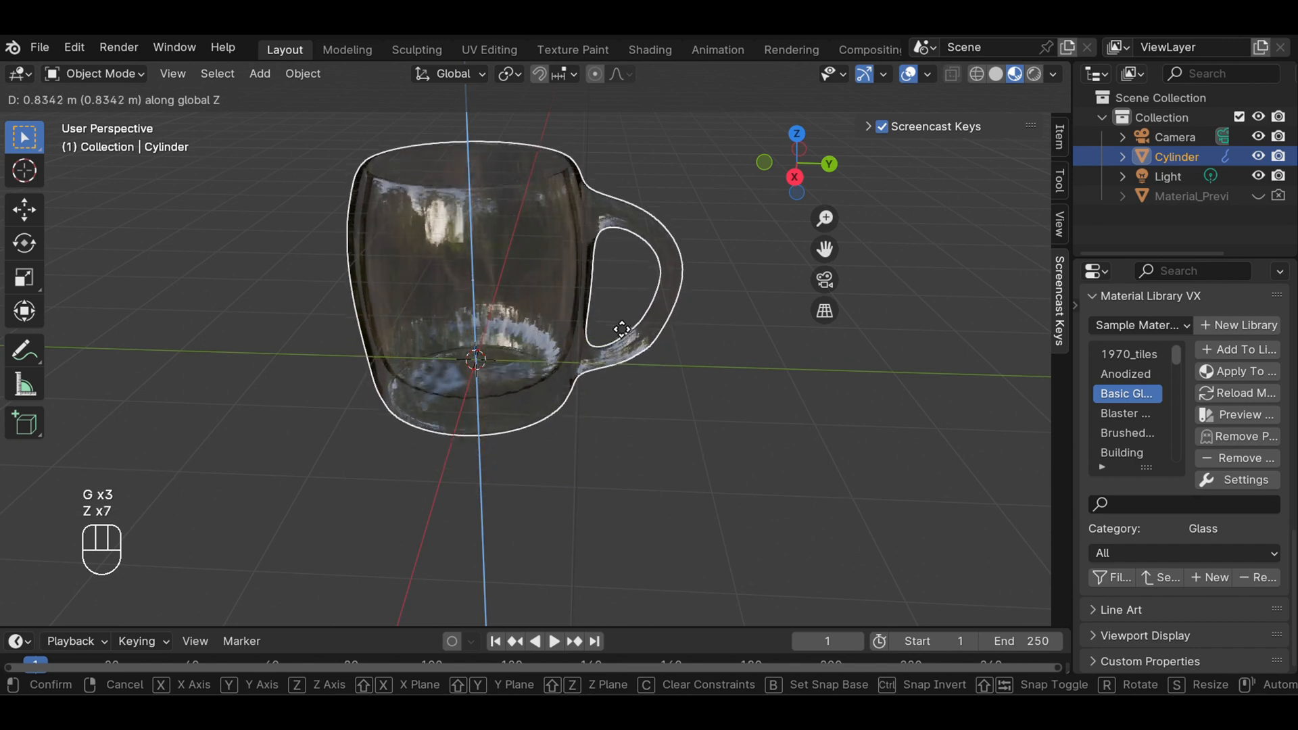
pyautogui.click(621, 261)
pyautogui.scroll(-2, 749, 384)
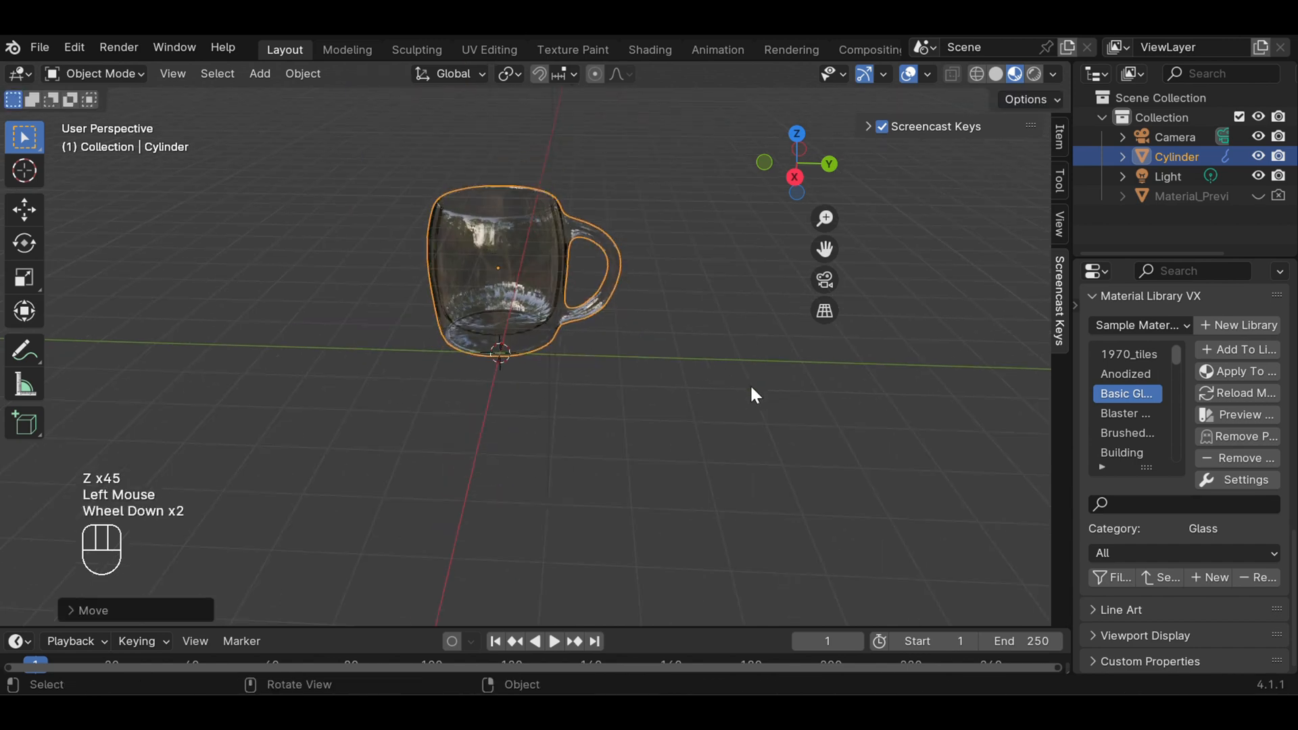
pyautogui.moveTo(712, 337); pyautogui.dragTo(714, 399, button='middle')
pyautogui.click(715, 400)
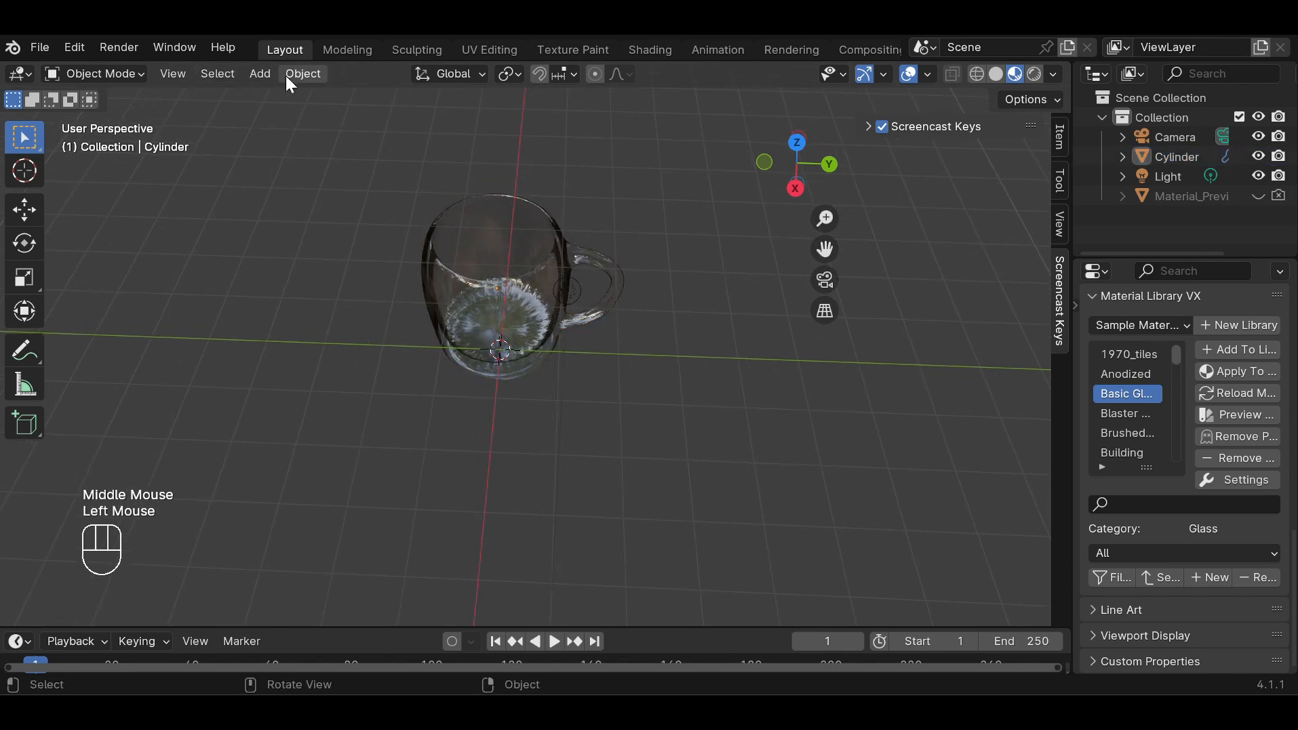
# Add a plane mesh beneath the mug and scale it up evenly beyond the mug's base
pyautogui.click(251, 74)
pyautogui.moveTo(331, 98)
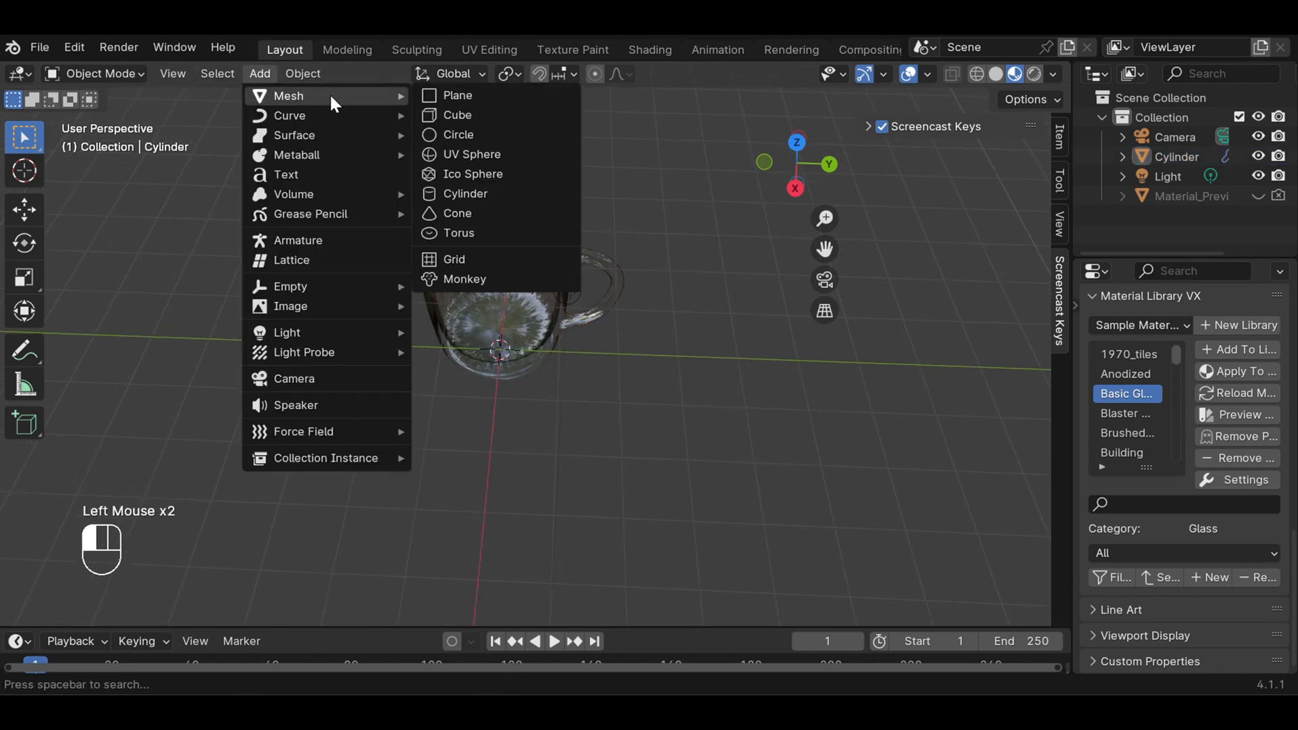
pyautogui.click(449, 95)
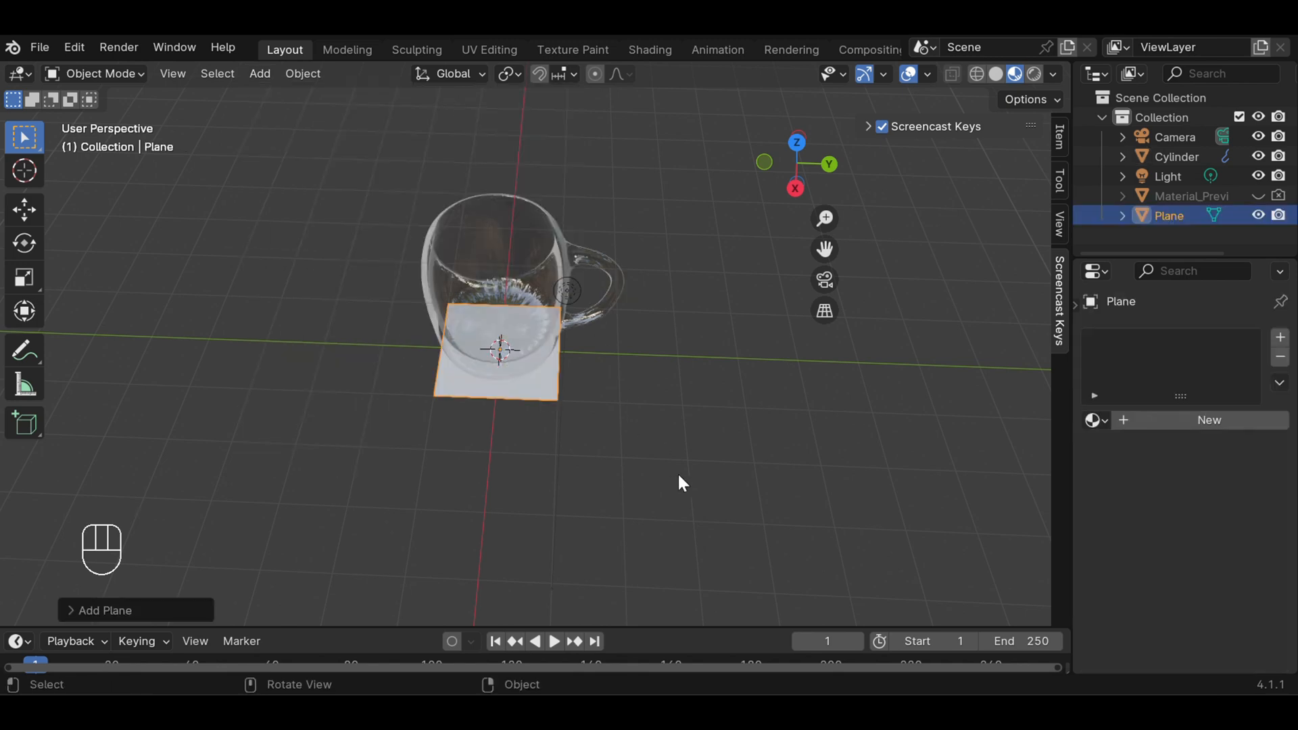
pyautogui.press('s')
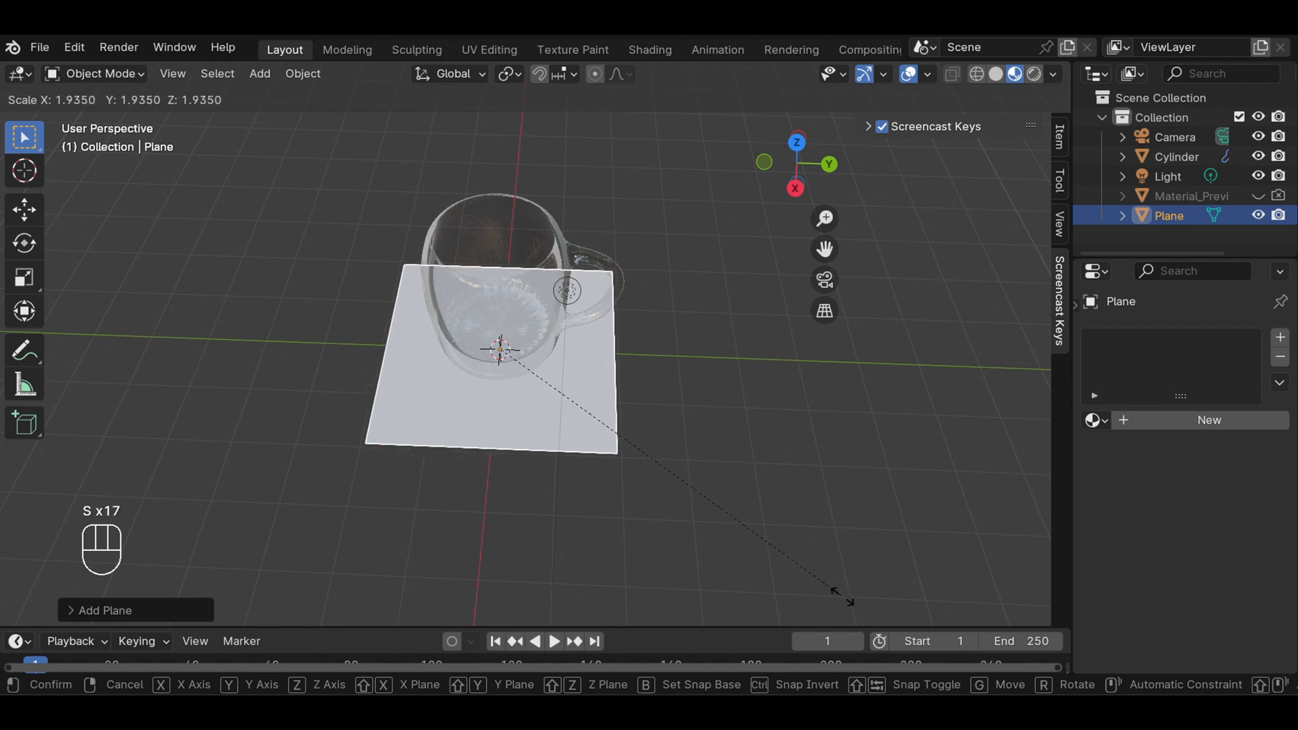
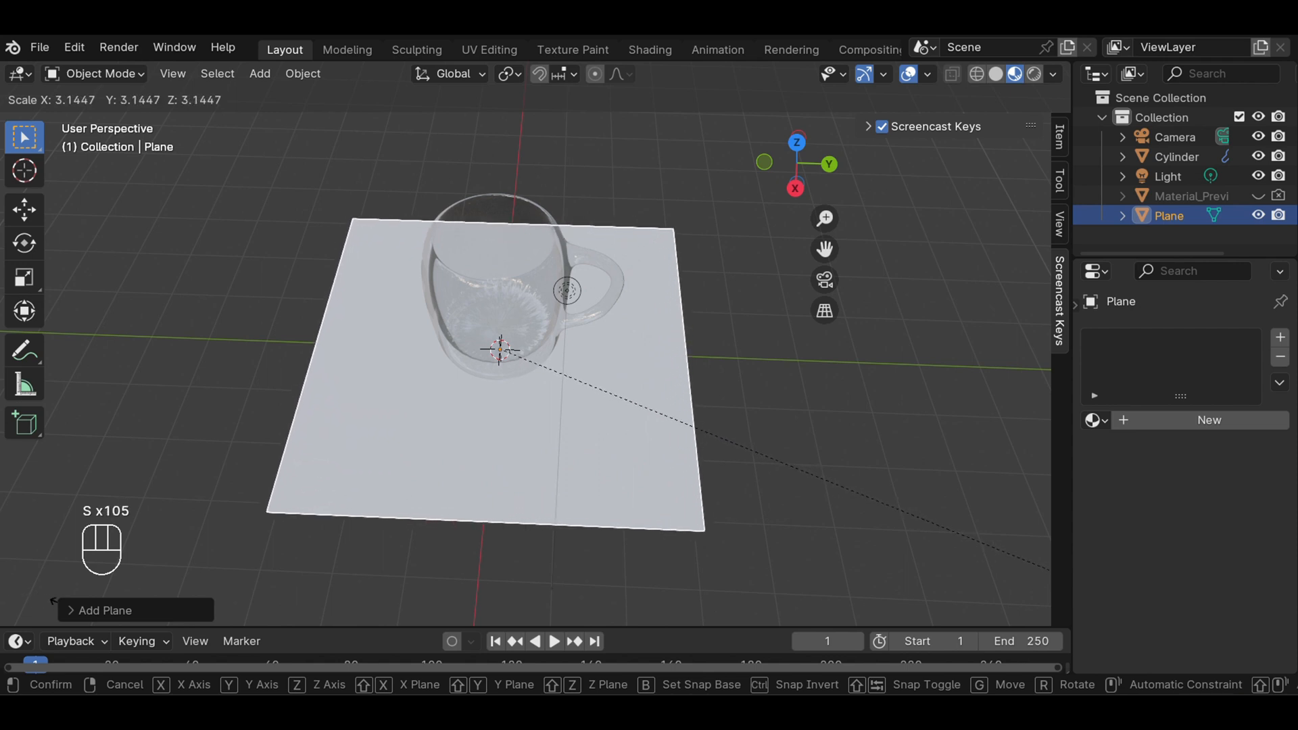
# Finish the plane's even scaling at a size slightly wider than the mug and its handle, keeping the plane selected
pyautogui.click(998, 587)
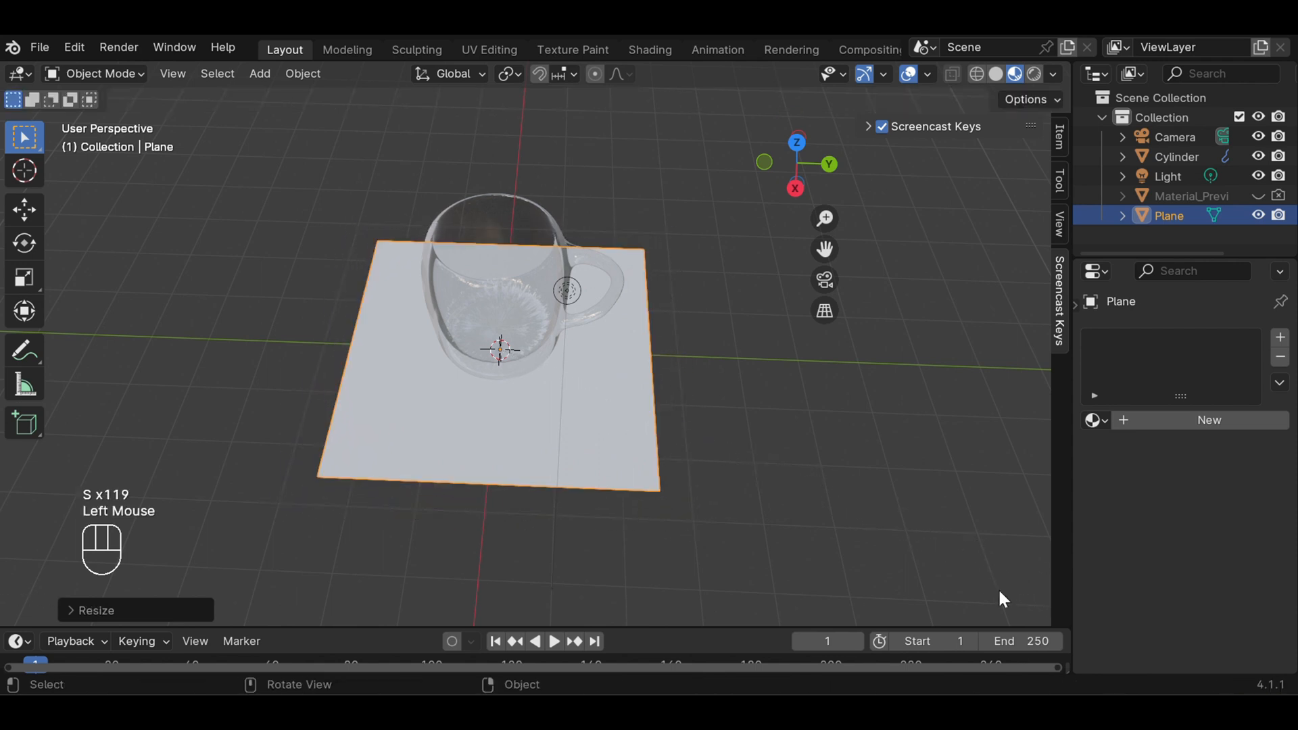
pyautogui.click(923, 516)
pyautogui.click(625, 446)
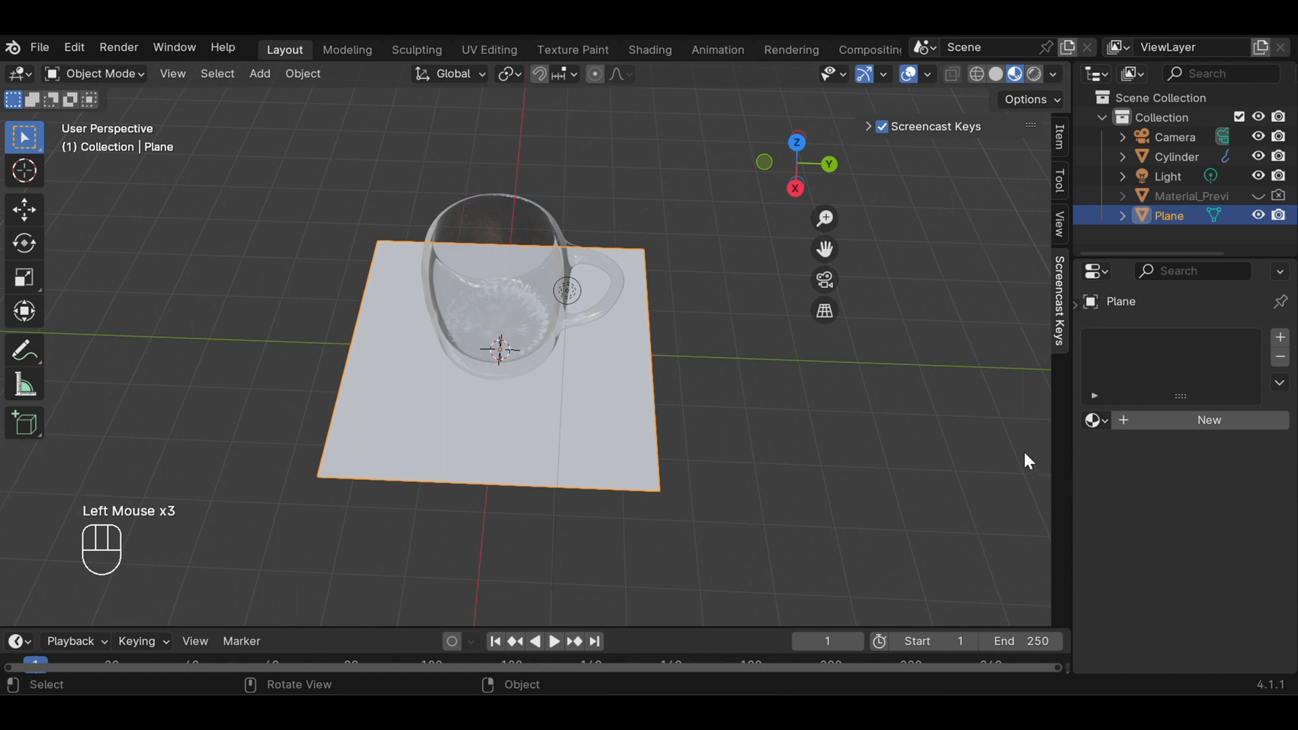
pyautogui.click(571, 429)
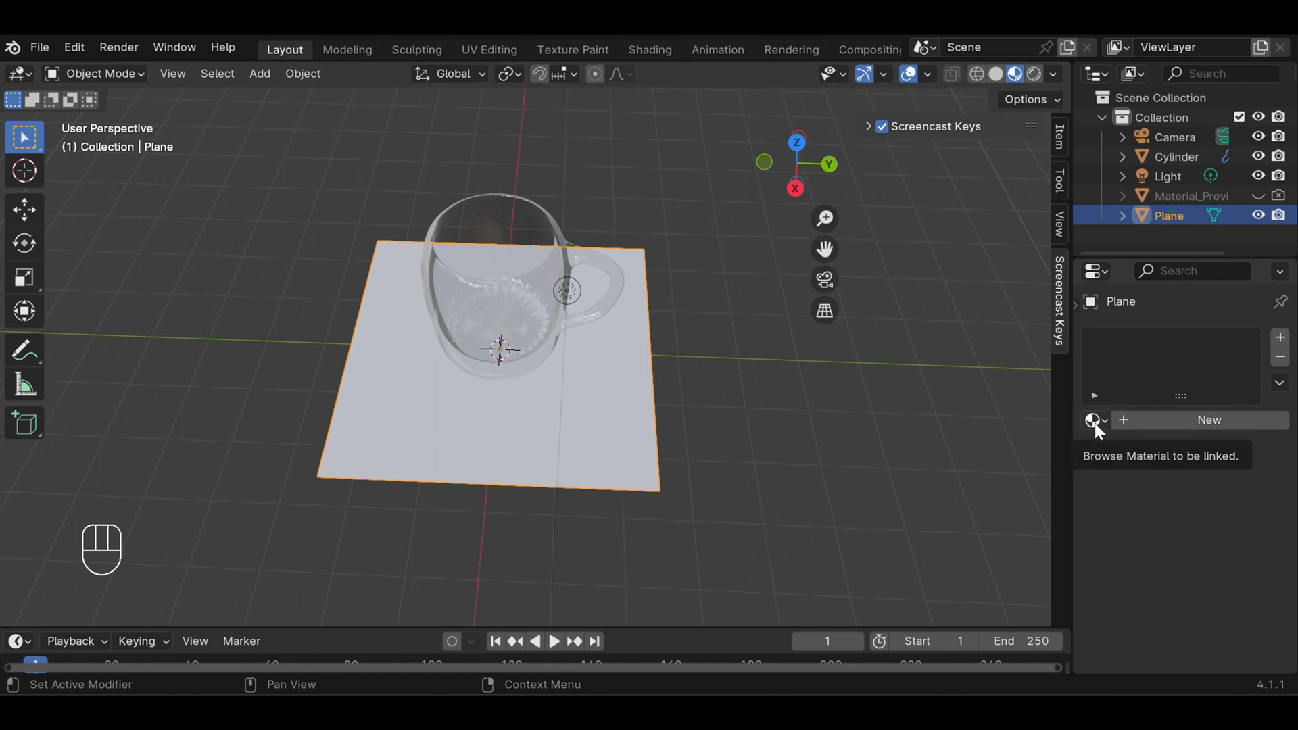
# Create a new material for the plane and set its Base Color to an Image Texture
pyautogui.click(1215, 422)
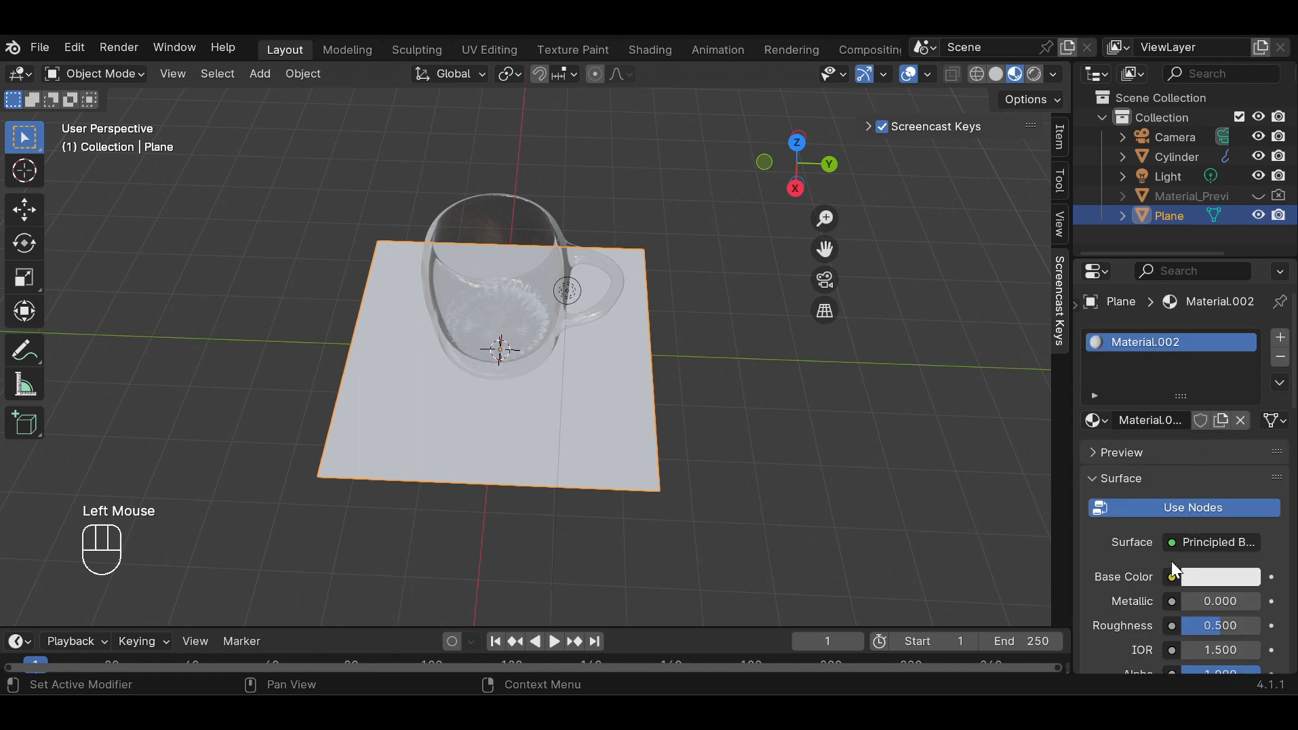
pyautogui.scroll(-3, 1210, 577)
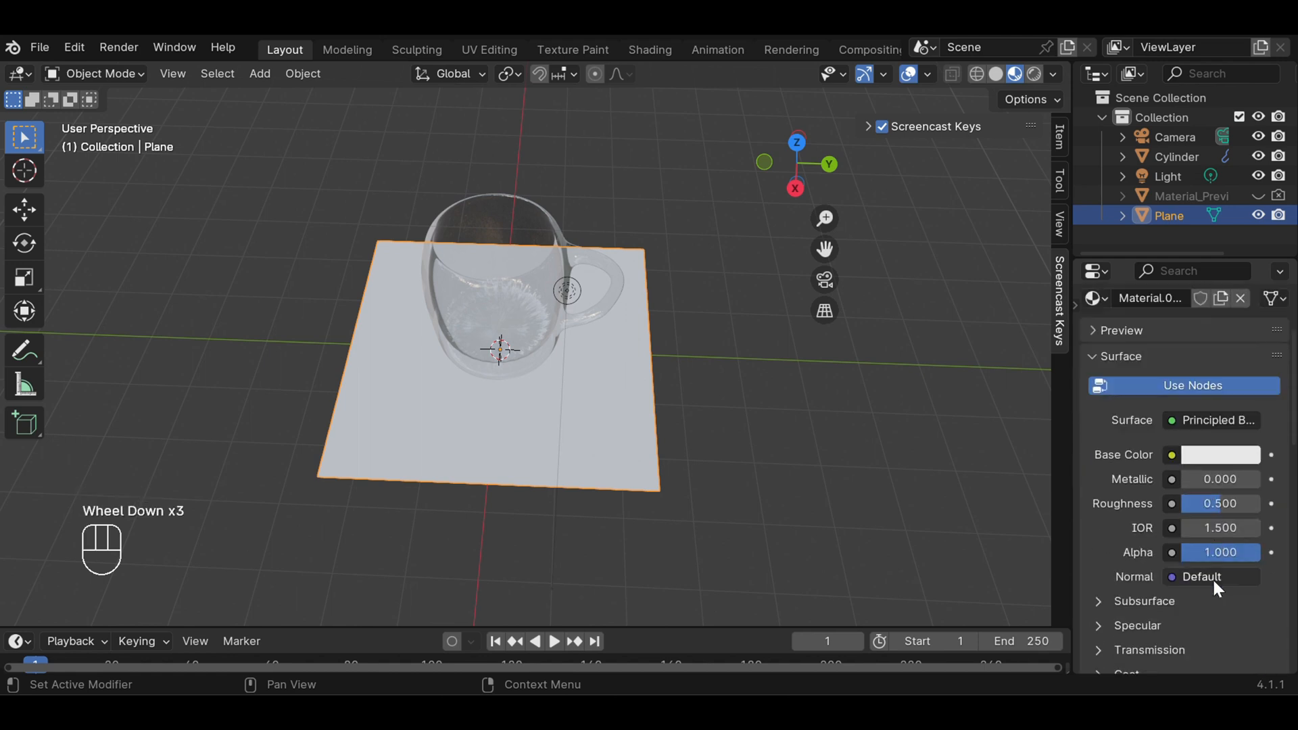
pyautogui.click(1172, 455)
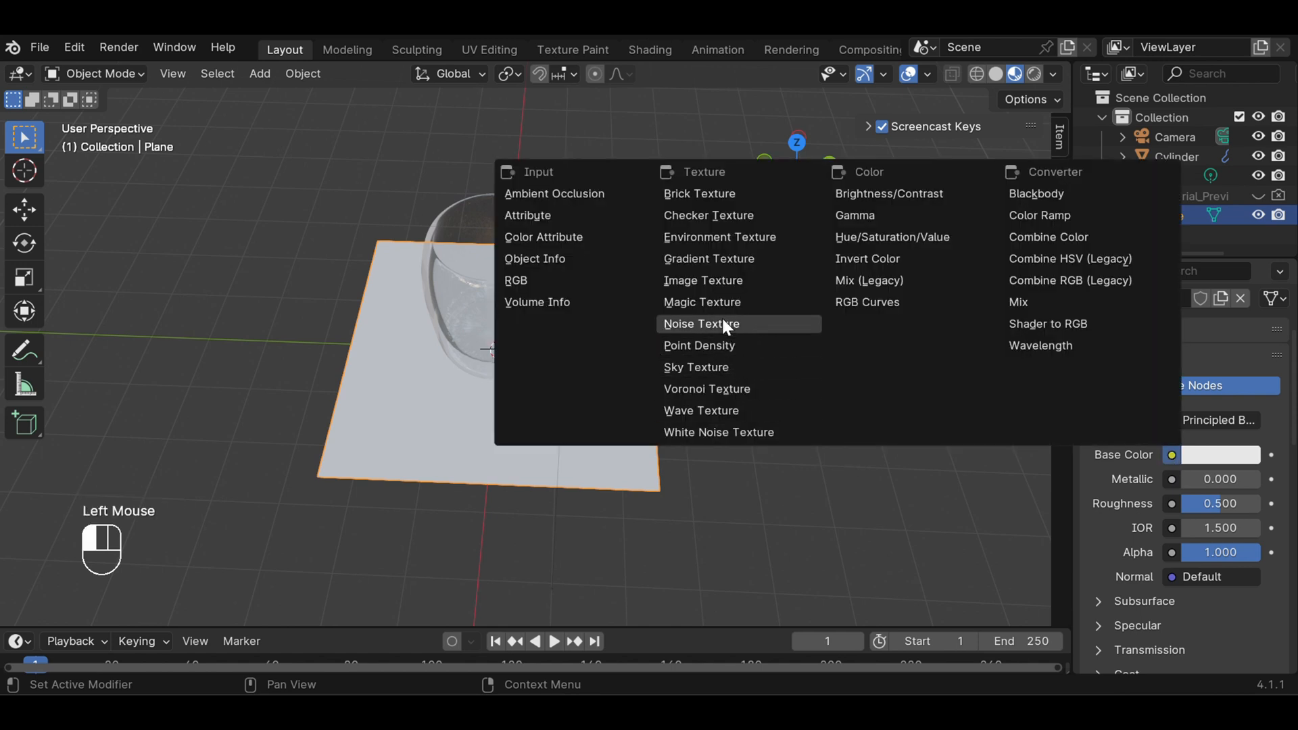
pyautogui.click(724, 281)
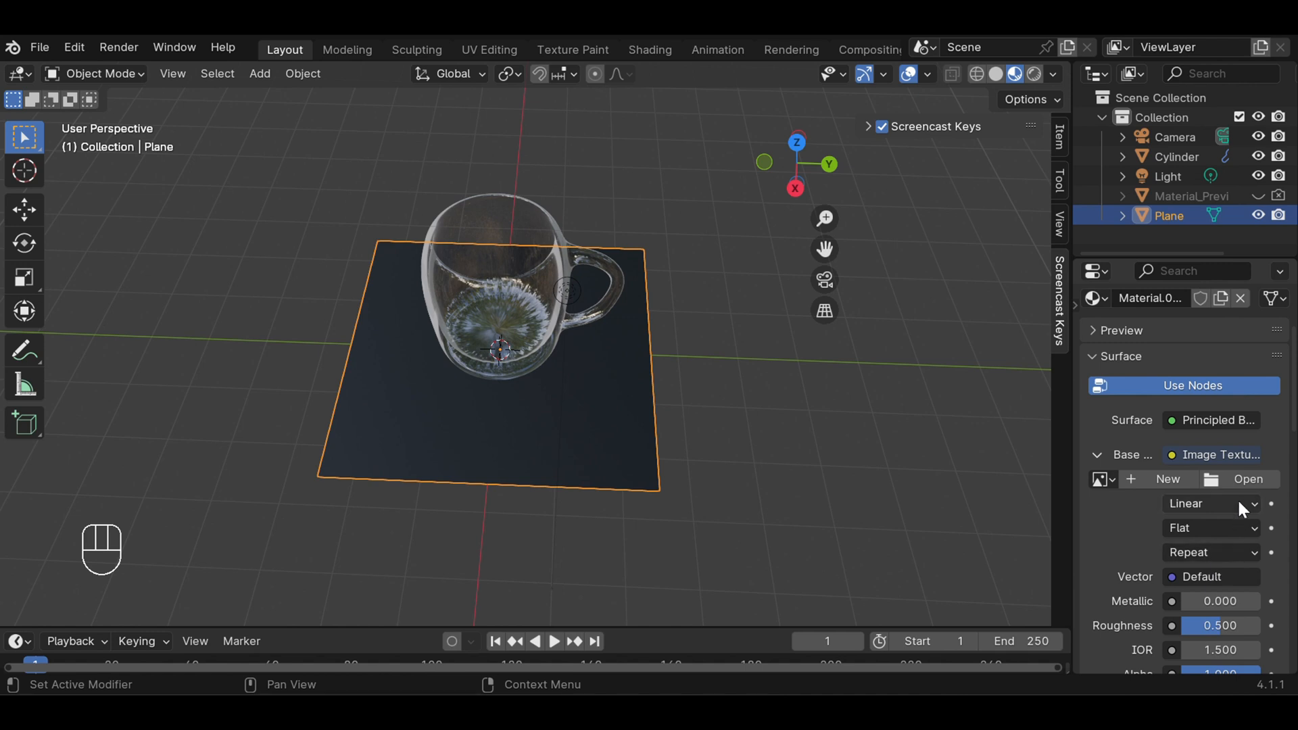
# Load Kayu jati.png from the Downloads folder as the plane's base color image
pyautogui.click(1243, 481)
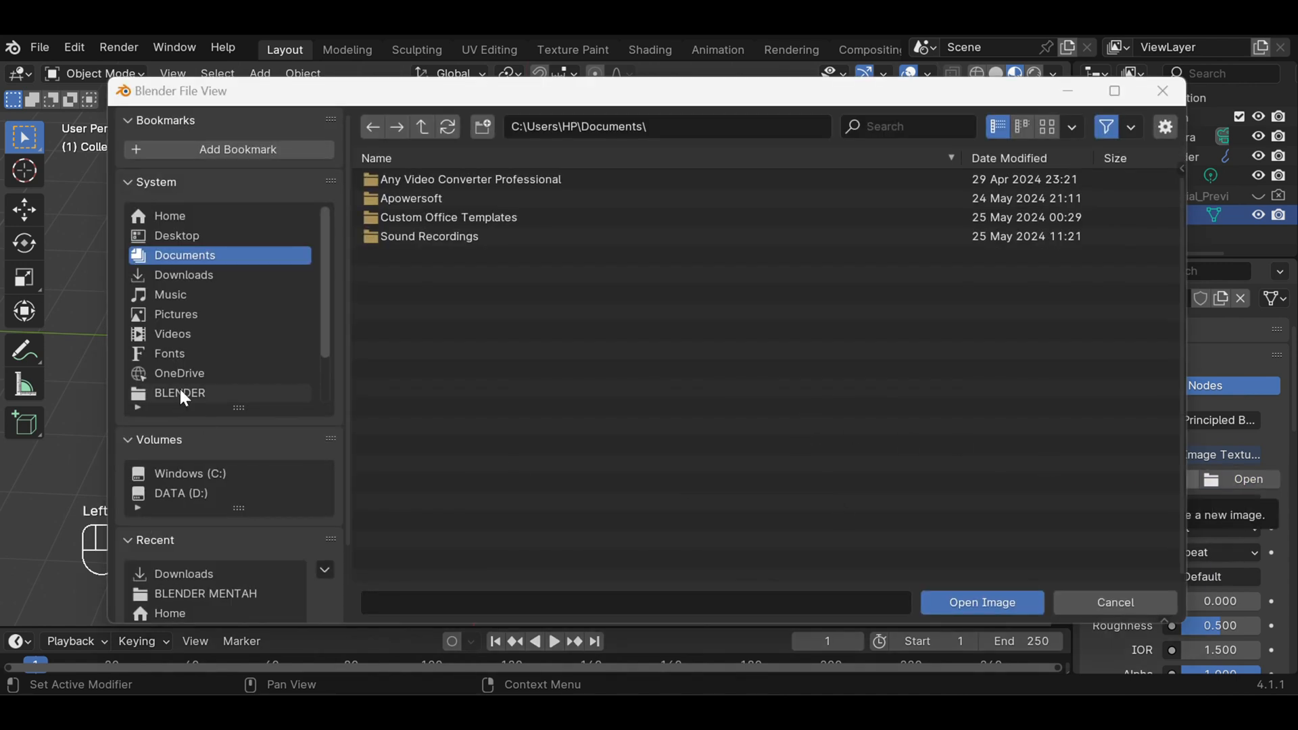
pyautogui.click(183, 275)
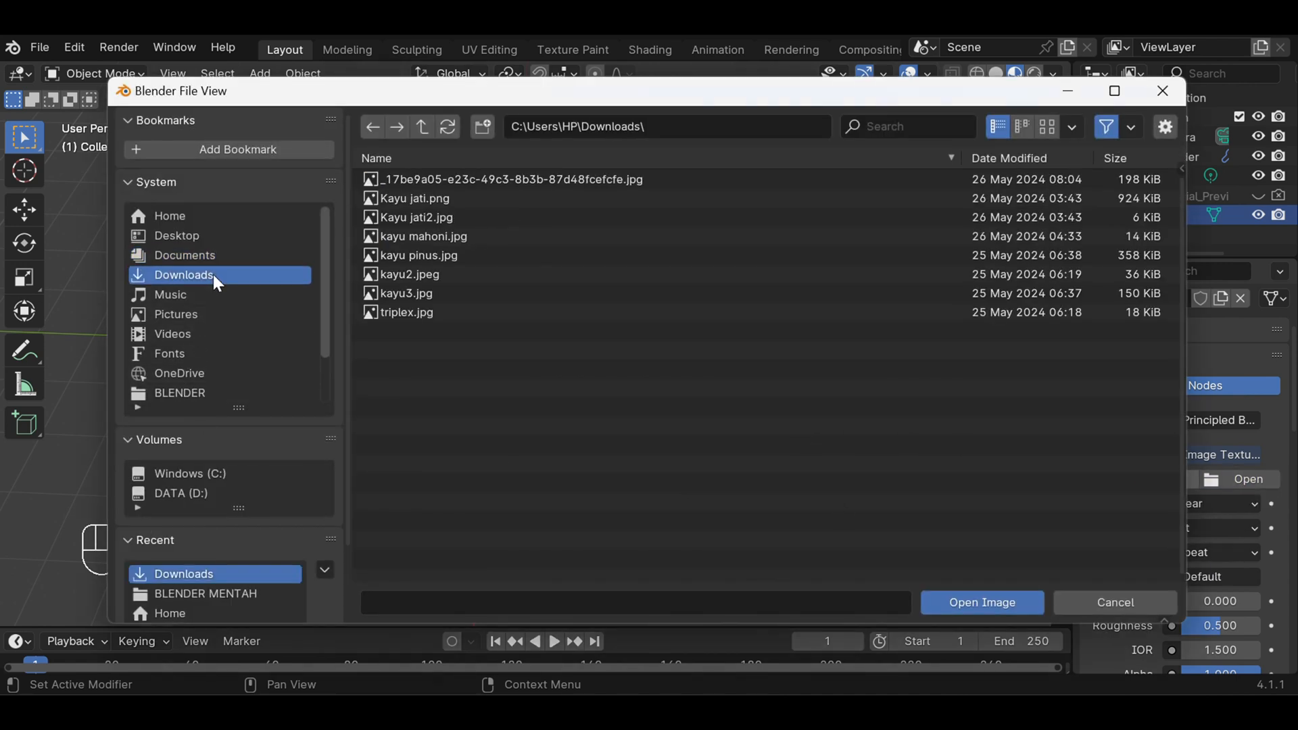
pyautogui.click(419, 200)
pyautogui.click(1033, 602)
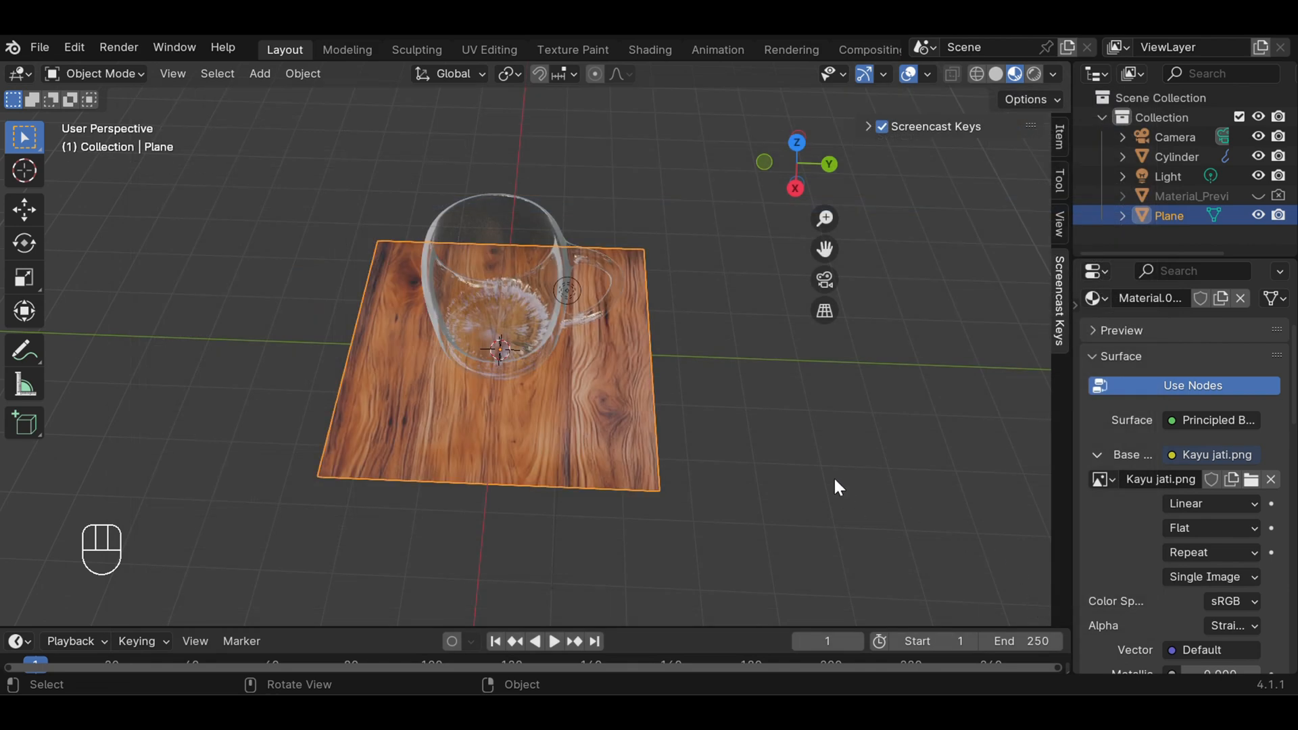
# Hide the floor grid and the X and Y axis lines in the viewport overlays
pyautogui.scroll(-2, 836, 486)
pyautogui.moveTo(798, 447); pyautogui.dragTo(869, 452, button='middle')
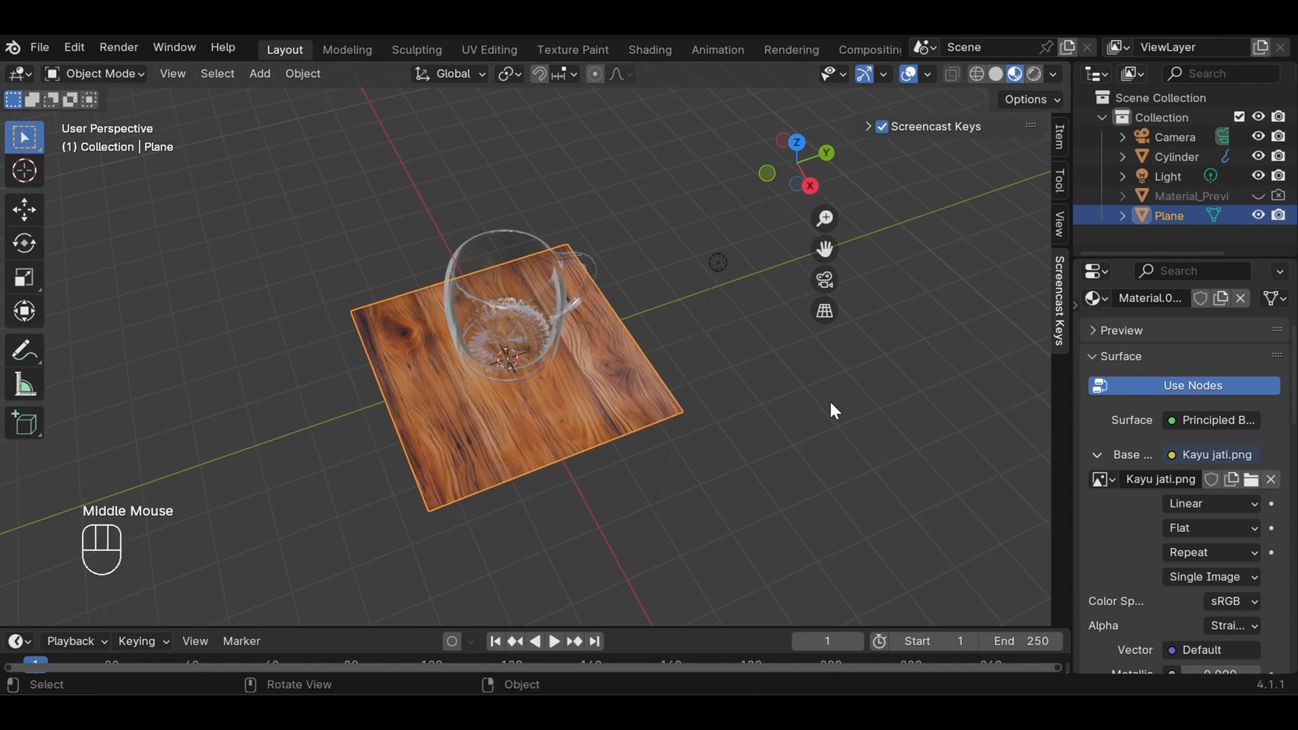
pyautogui.scroll(3, 829, 402)
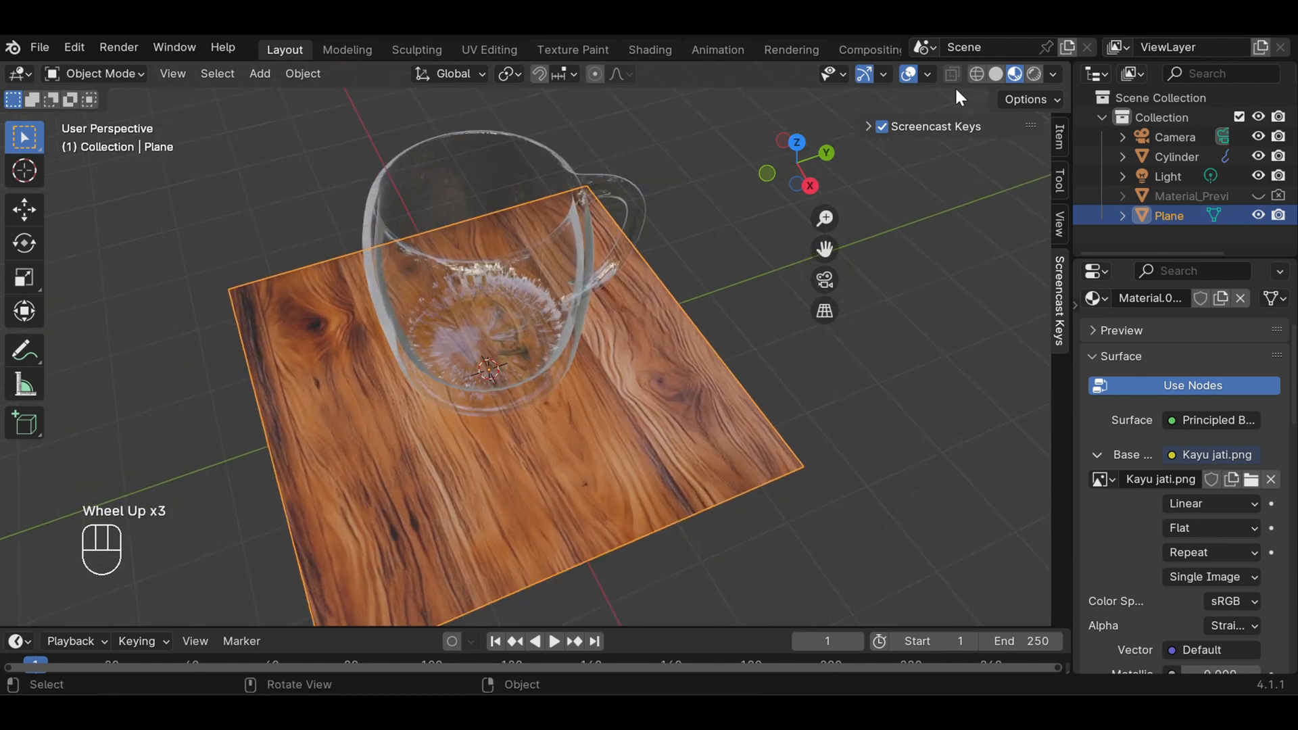
pyautogui.click(928, 74)
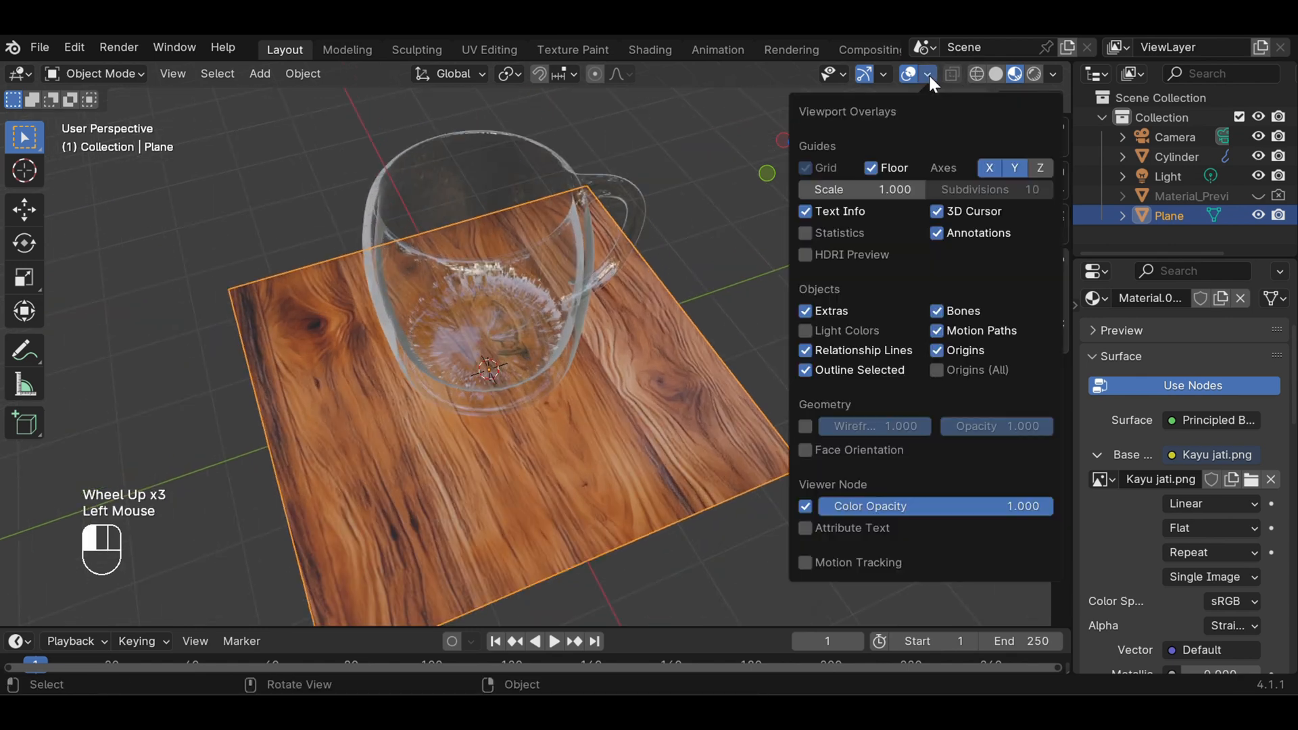
pyautogui.click(874, 166)
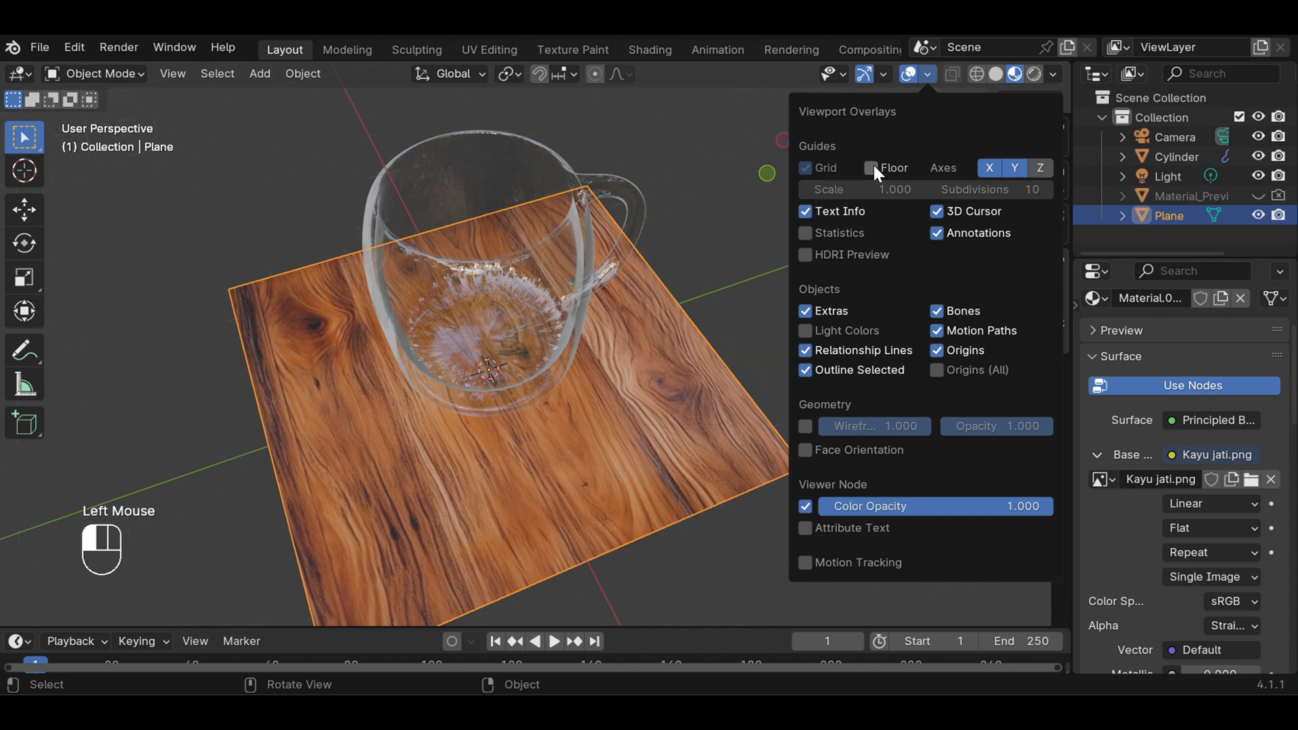
pyautogui.click(981, 170)
pyautogui.click(1007, 168)
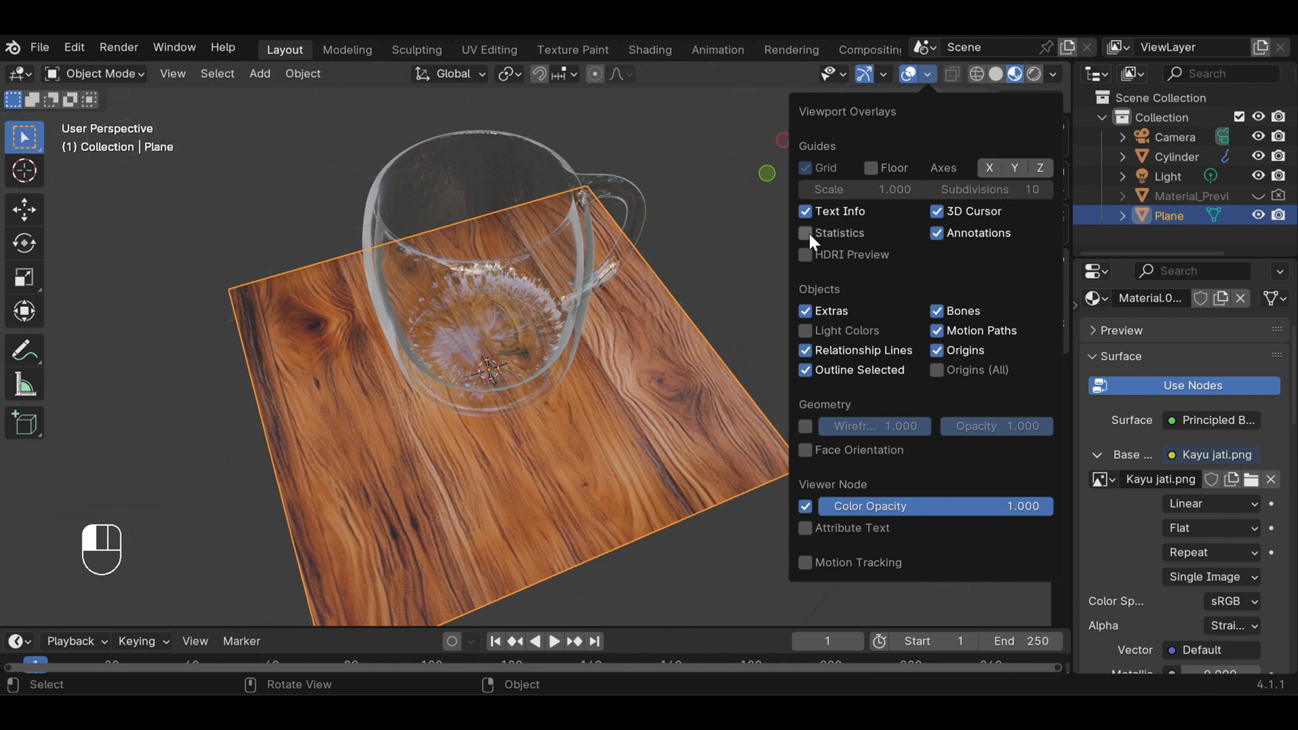
# Examine the glass mug on the wood-textured plane from several angles and distances
pyautogui.scroll(-1, 769, 237)
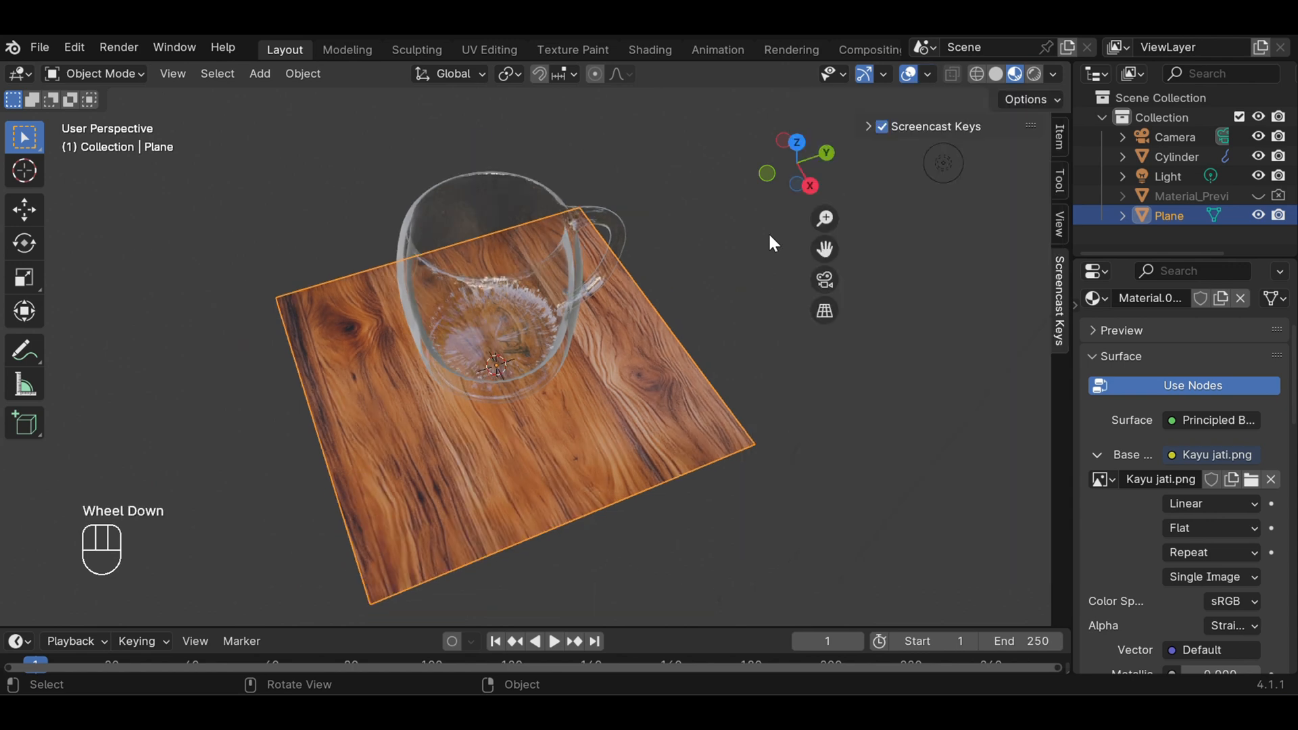
pyautogui.moveTo(829, 235); pyautogui.dragTo(741, 240)
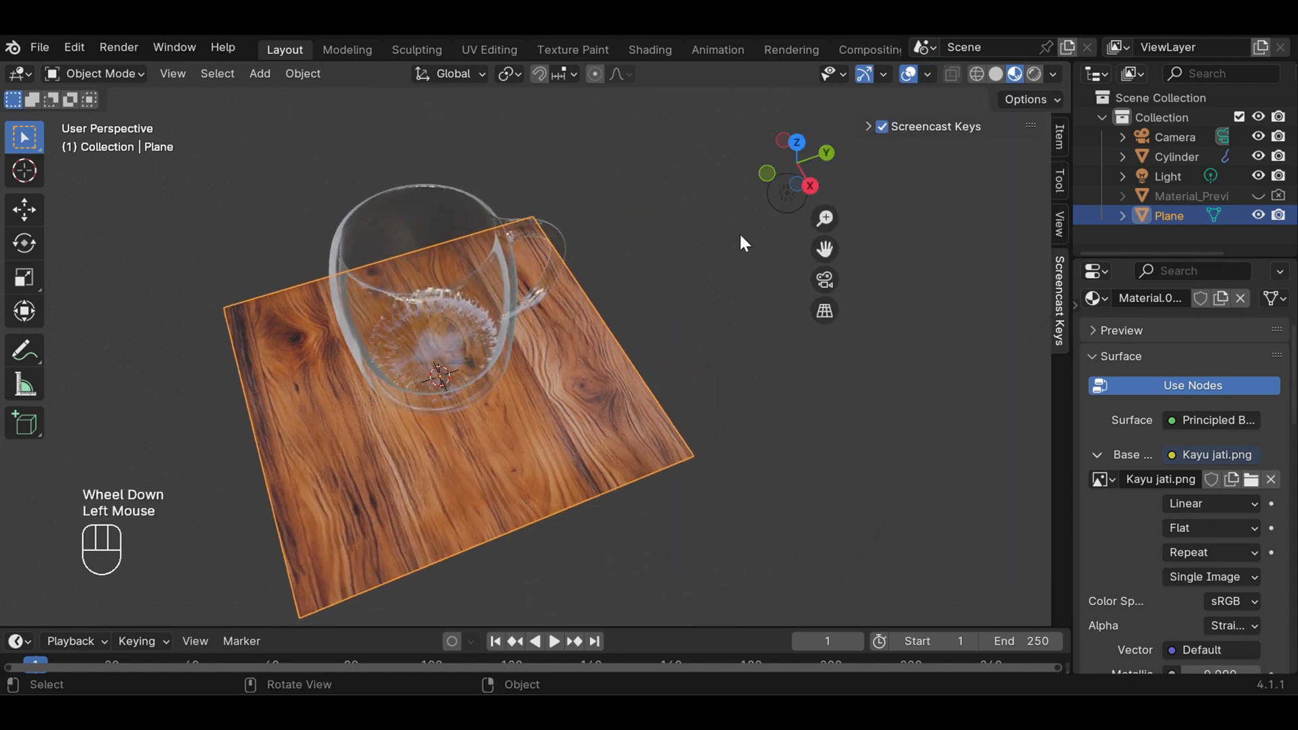
pyautogui.scroll(2, 741, 241)
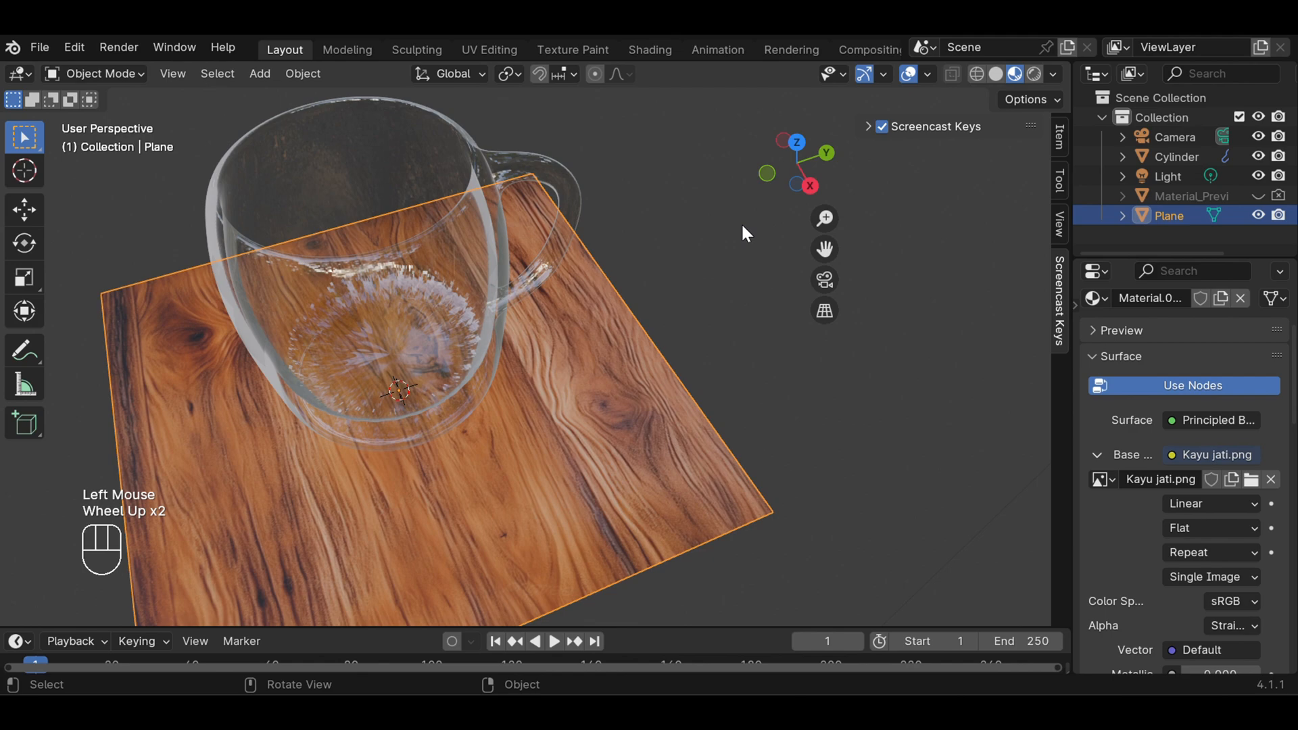
pyautogui.moveTo(740, 223); pyautogui.dragTo(722, 165, button='middle')
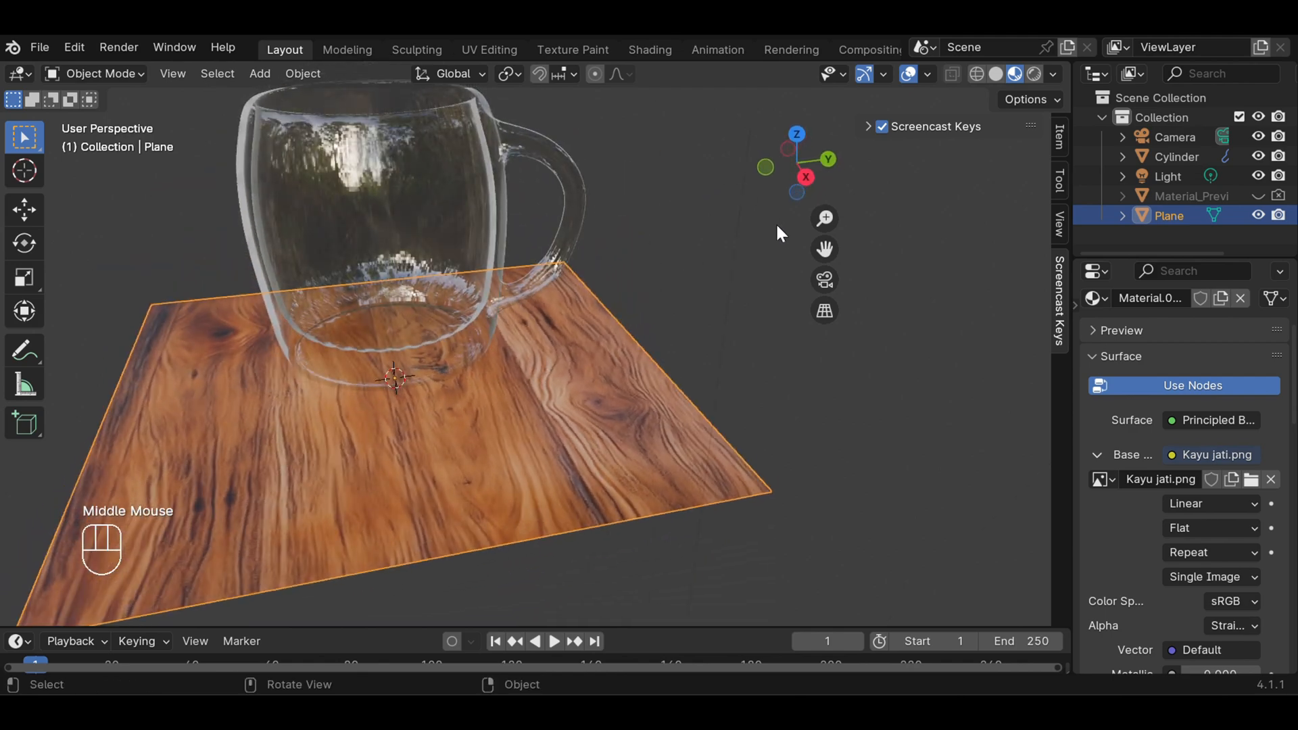
pyautogui.moveTo(826, 245)
pyautogui.mouseDown()
pyautogui.moveTo(879, 233)
pyautogui.moveTo(826, 246)
pyautogui.mouseUp()
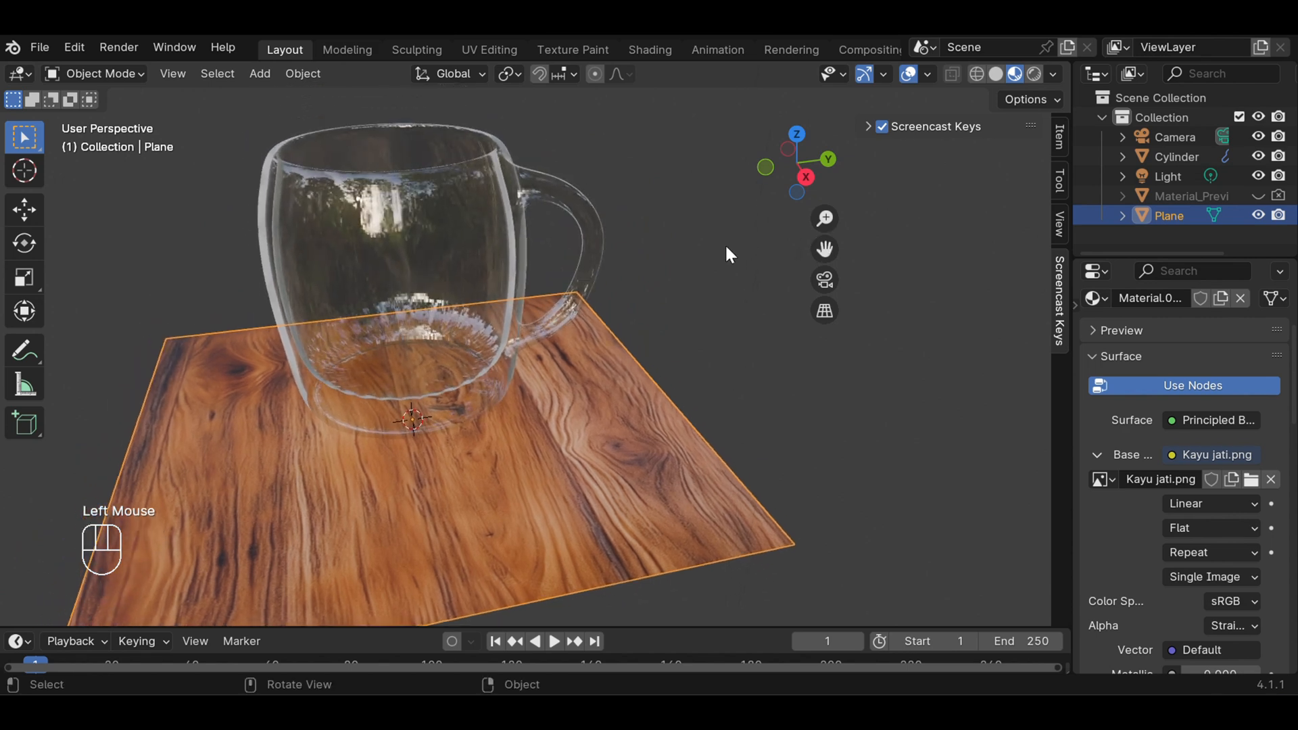
pyautogui.scroll(-2, 726, 253)
pyautogui.scroll(1, 729, 255)
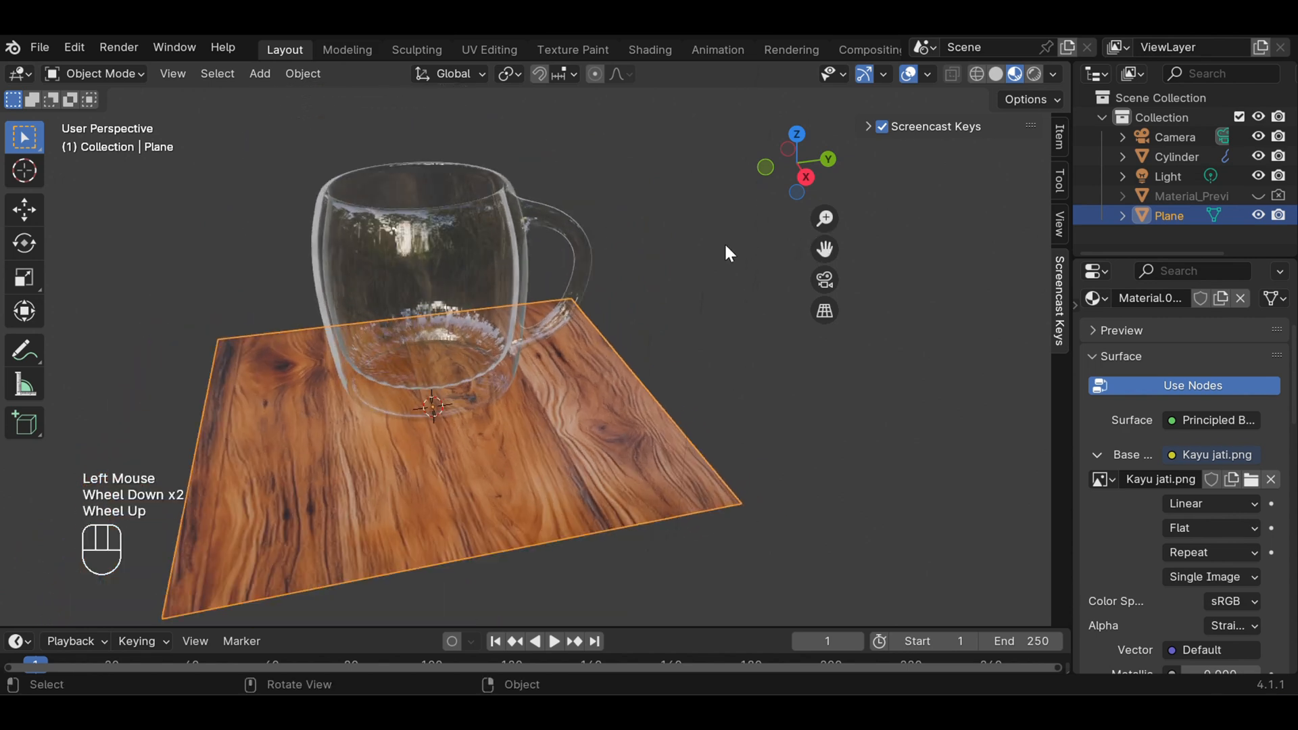
pyautogui.click(870, 127)
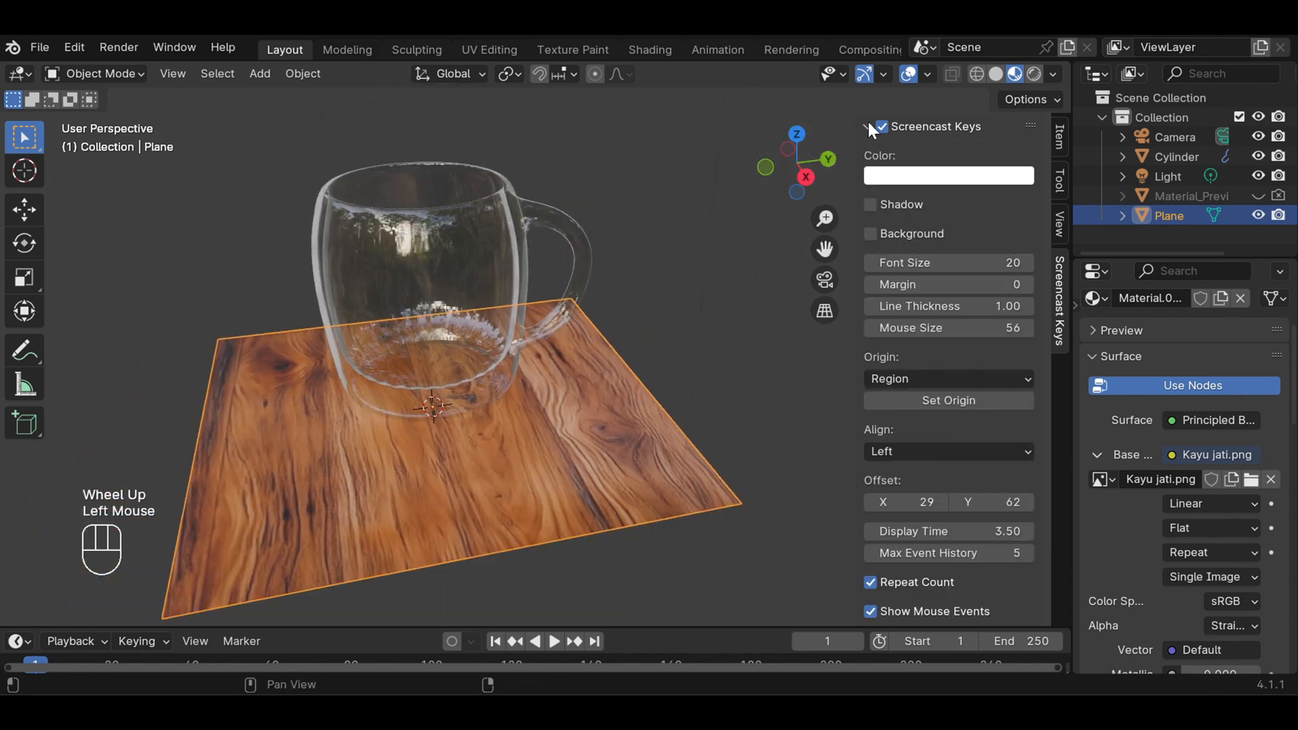
pyautogui.click(870, 127)
pyautogui.click(1026, 124)
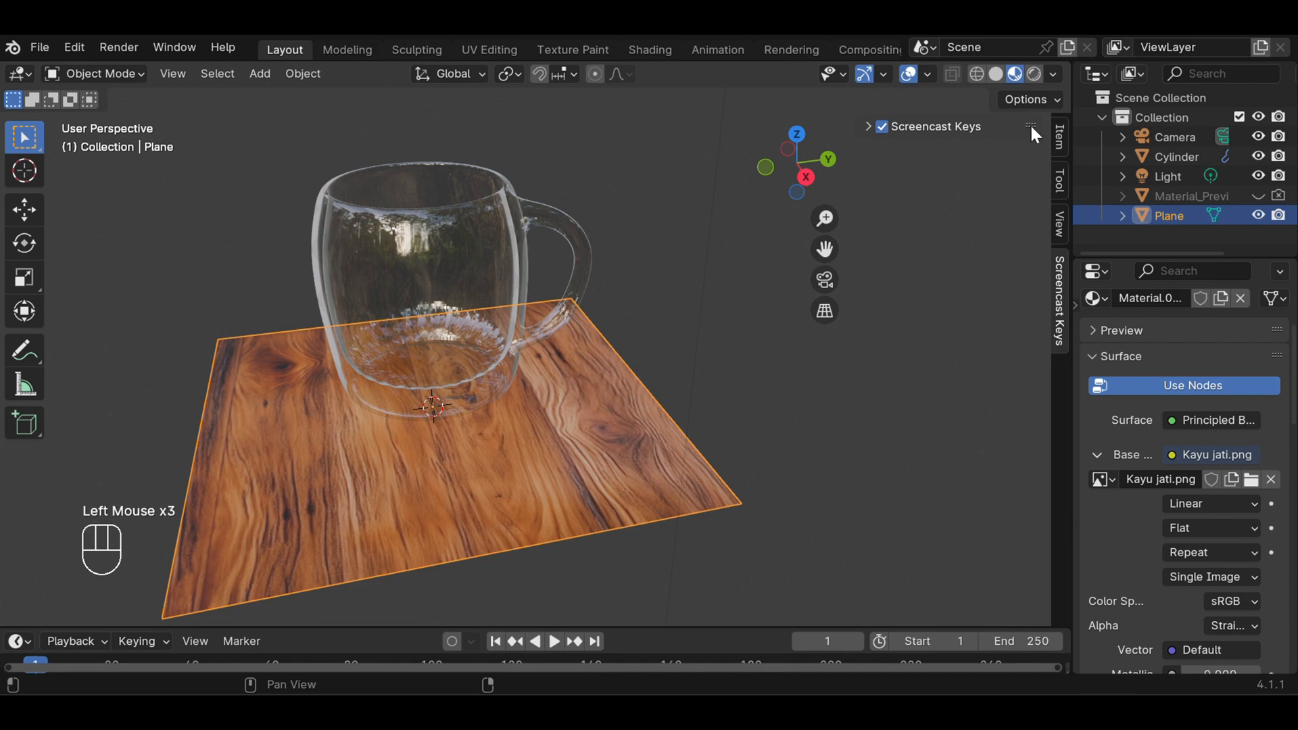
pyautogui.click(1031, 128)
pyautogui.moveTo(715, 265); pyautogui.dragTo(692, 294, button='middle')
pyautogui.scroll(-1, 691, 294)
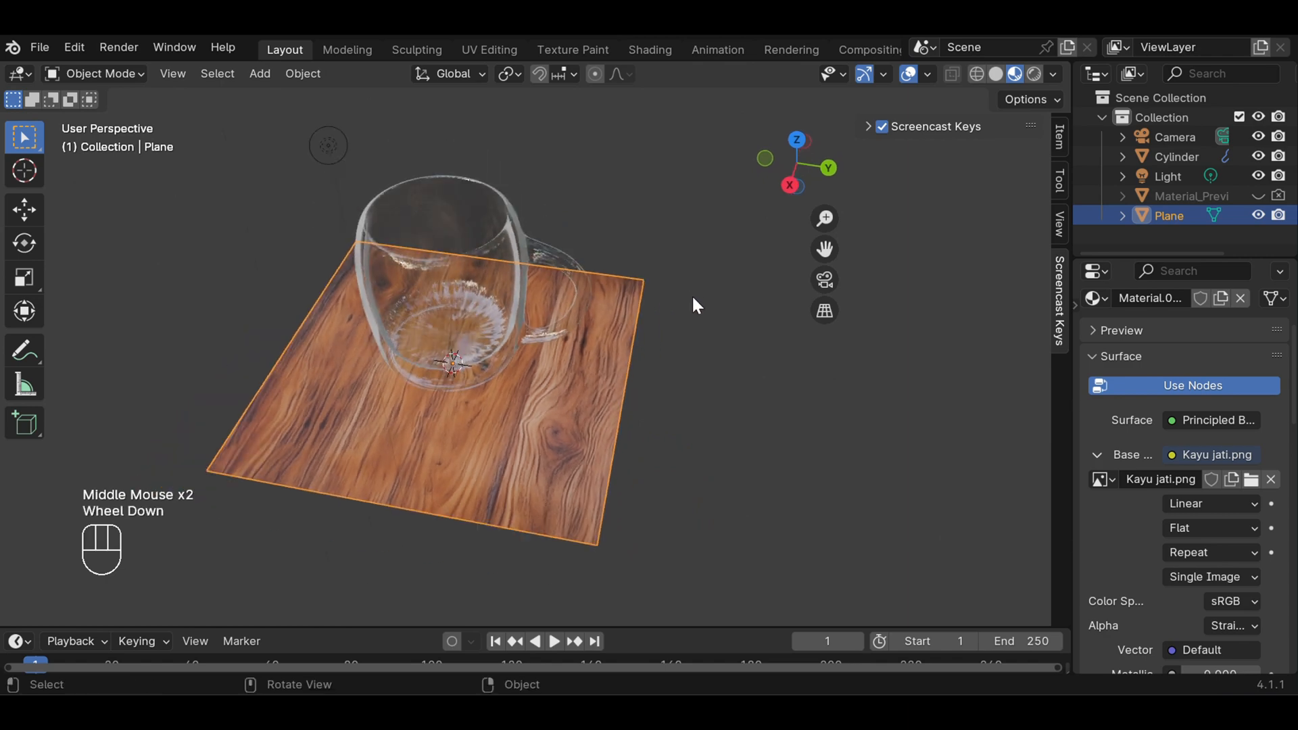
pyautogui.moveTo(653, 336); pyautogui.dragTo(692, 317, button='middle')
pyautogui.scroll(1, 677, 217)
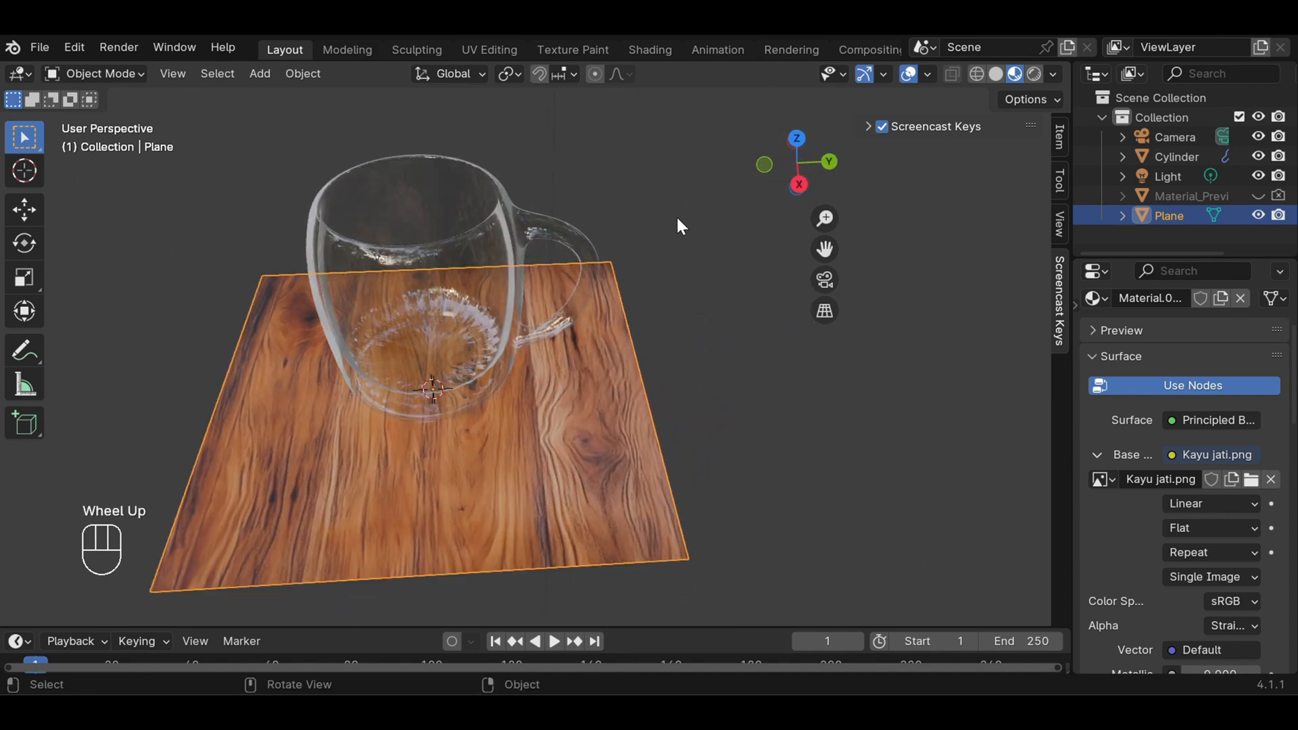